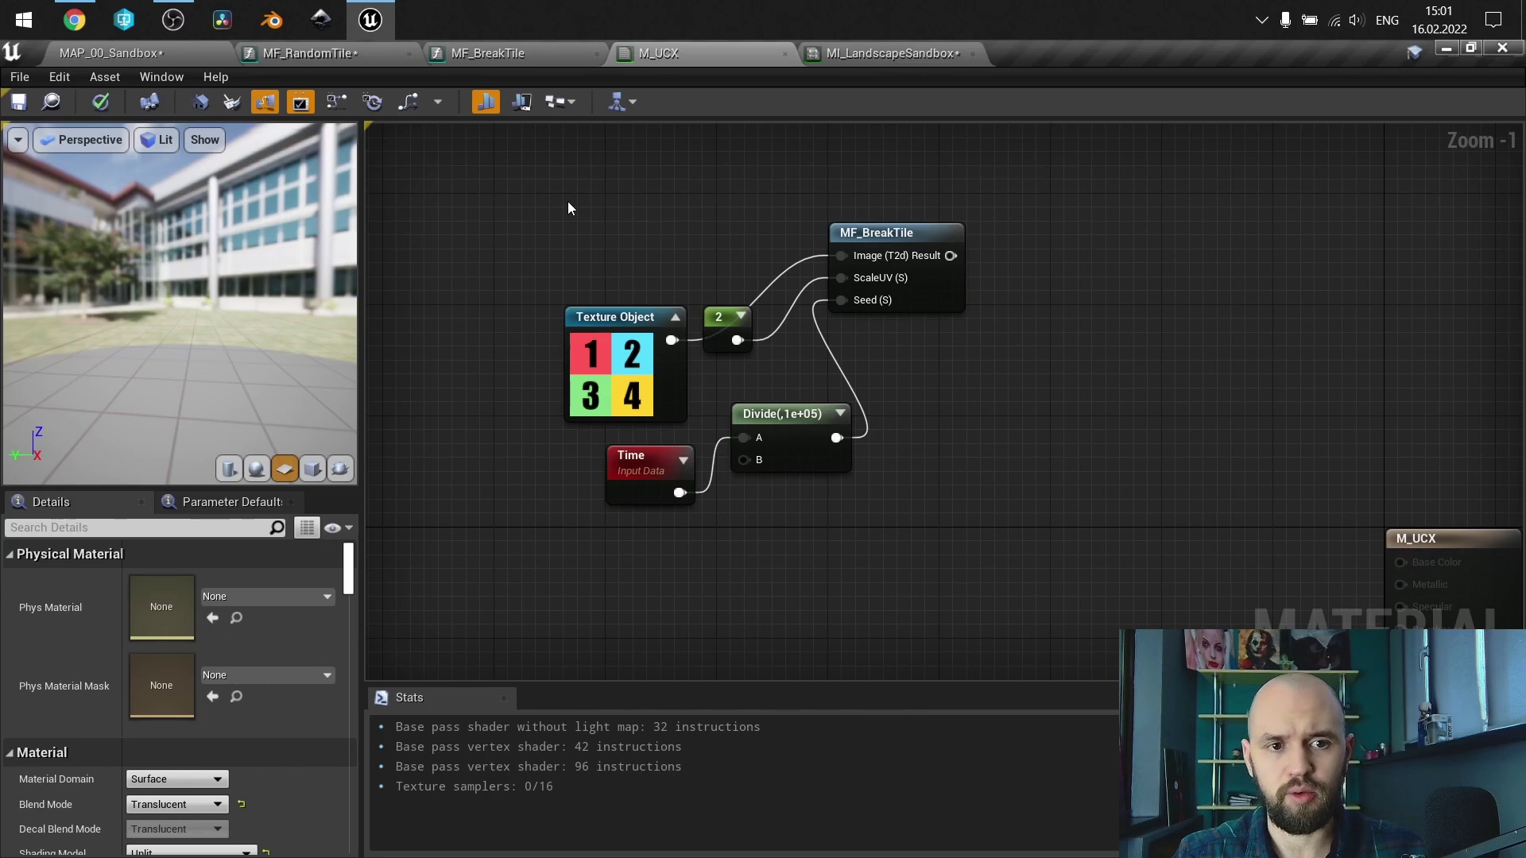
- Switch to Chrome and examine the YouTube tutorial "Breaking up Tiling Materials in UE4" and its description
click(74, 20)
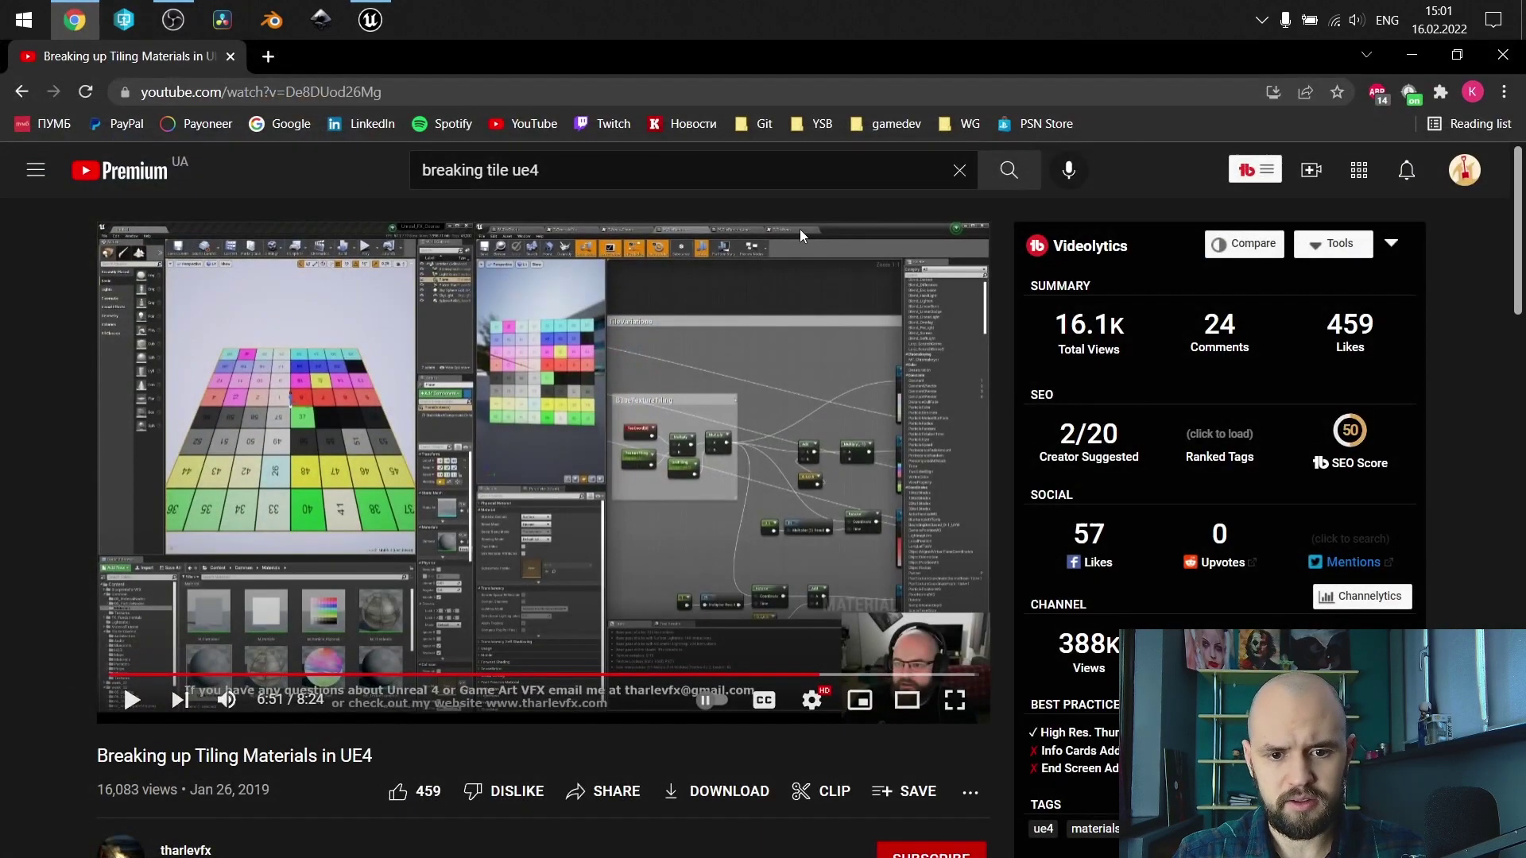
click(177, 26)
click(176, 28)
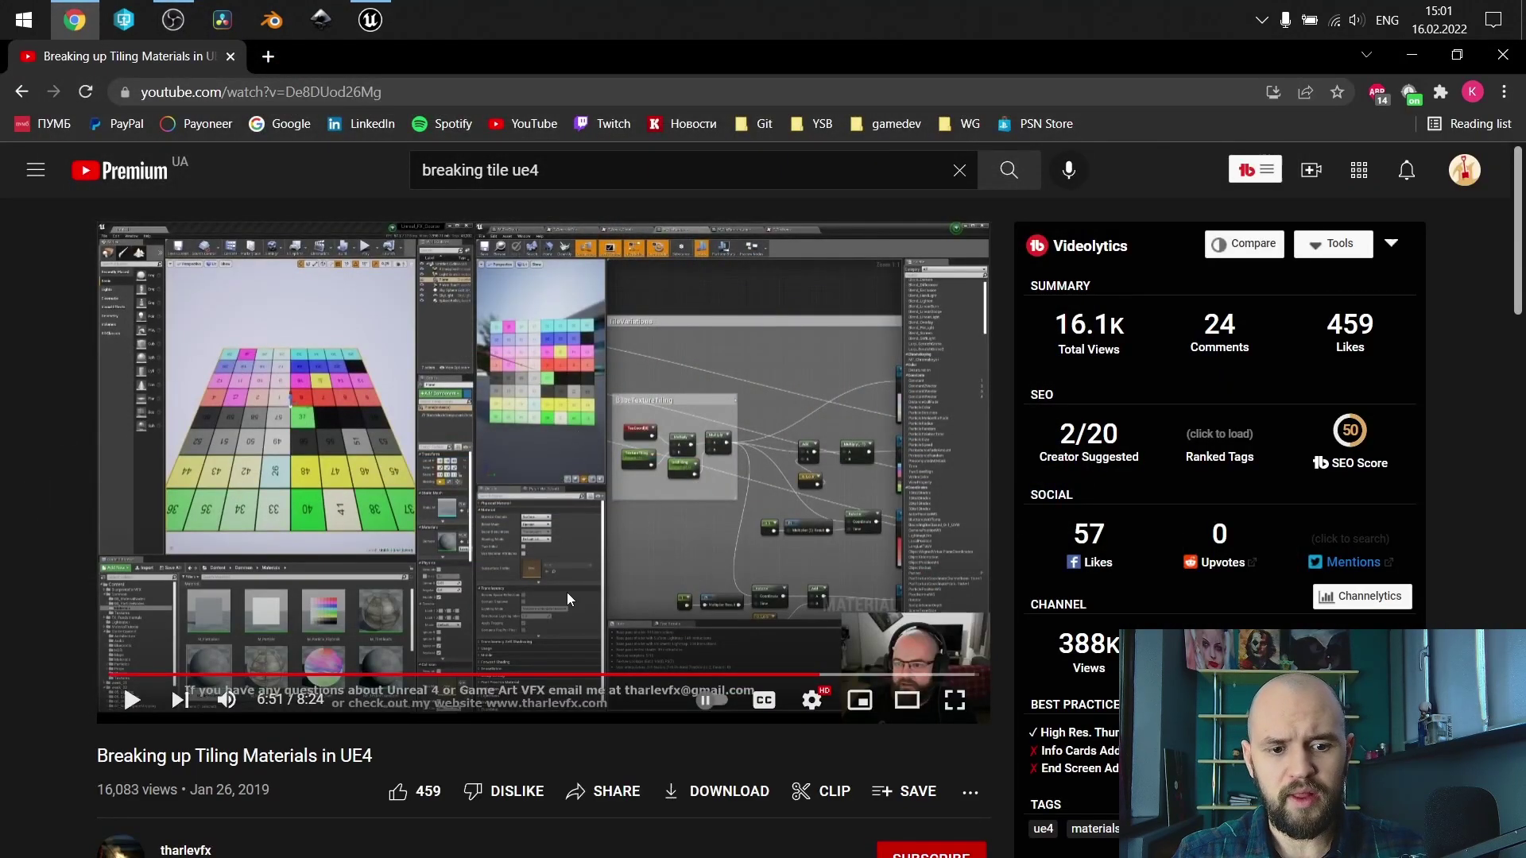
scroll(163, 700, down, 2)
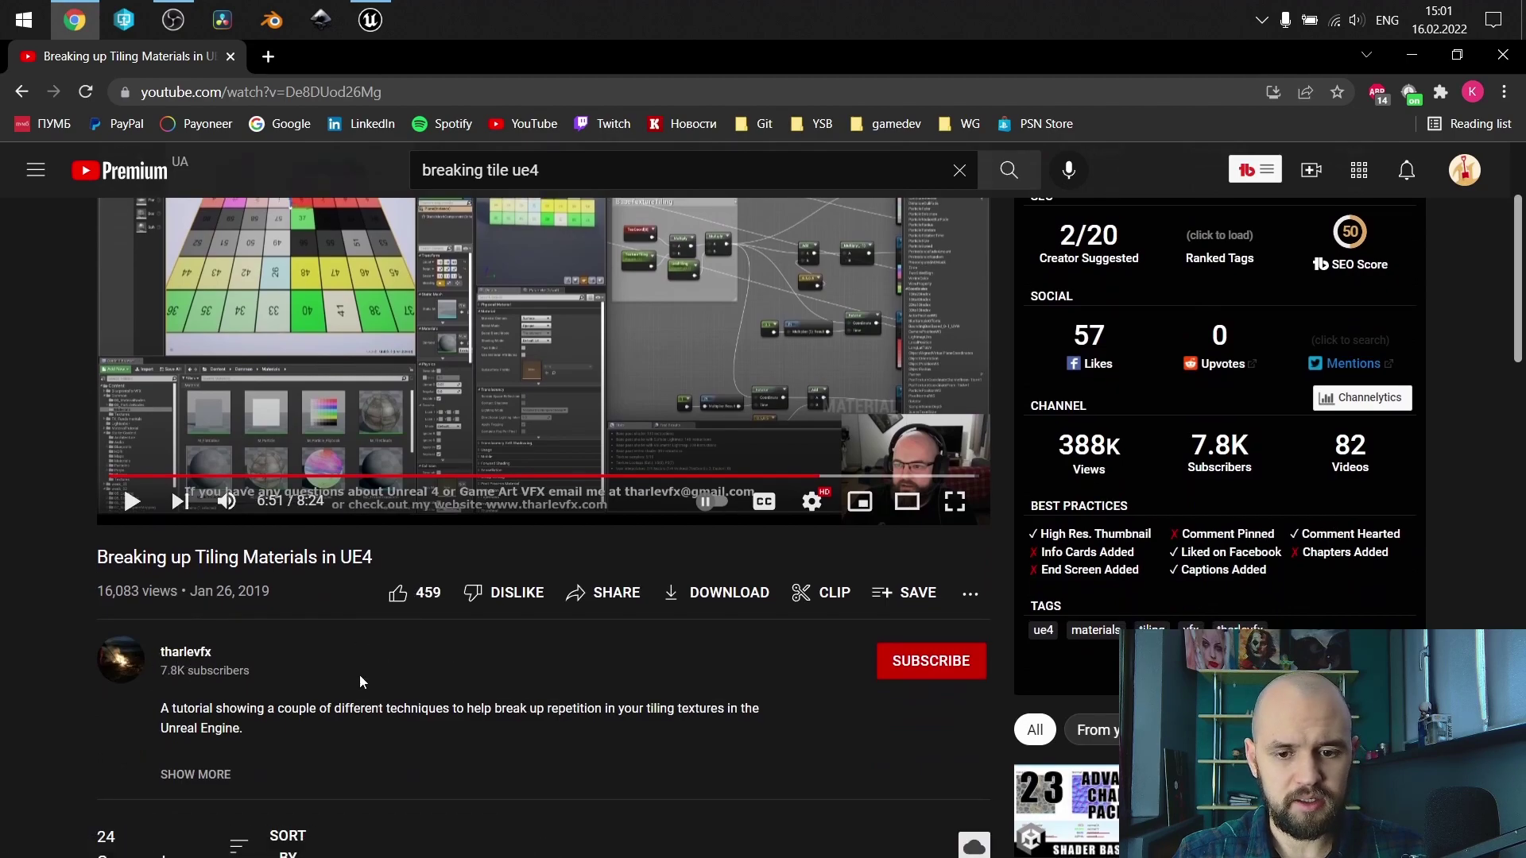
scroll(359, 674, up, 1)
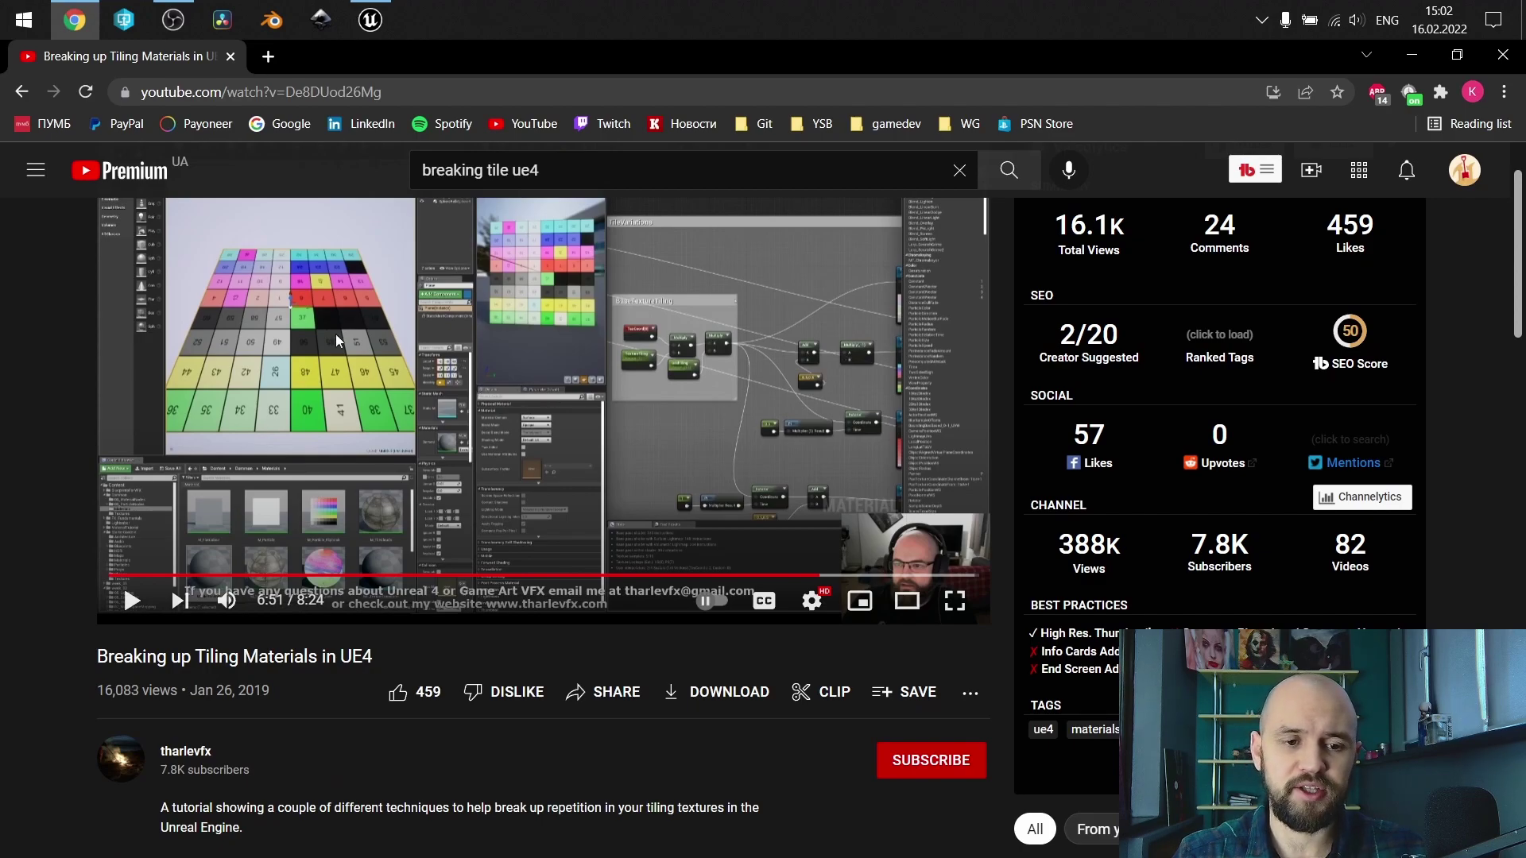
- Switch back to Unreal Engine and examine the MF_RandomTile graph and the overall node layout of MF_BreakTile
click(386, 25)
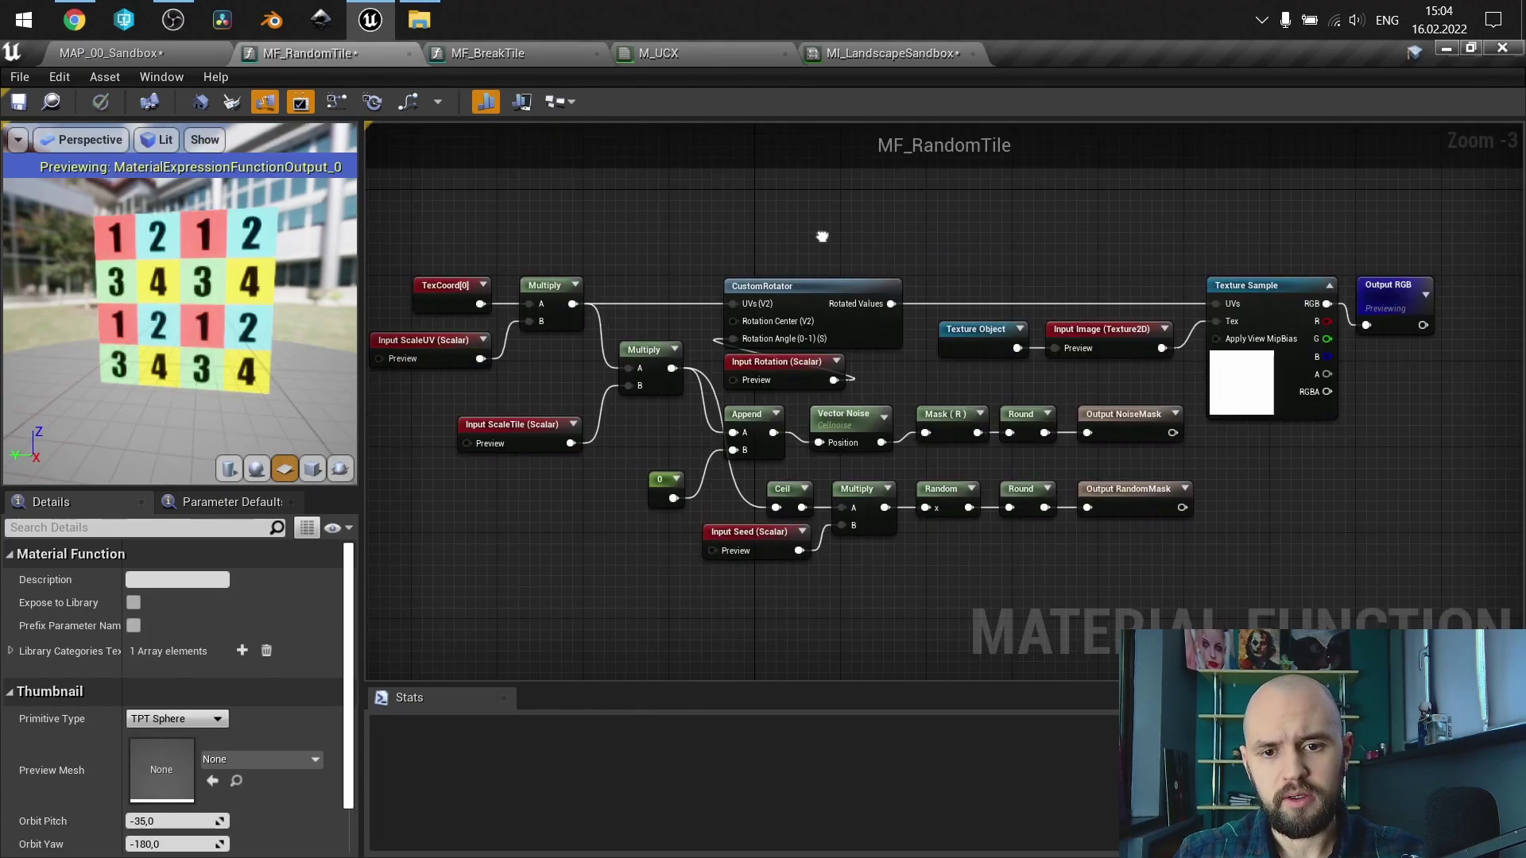
right_drag(821, 235, 846, 211)
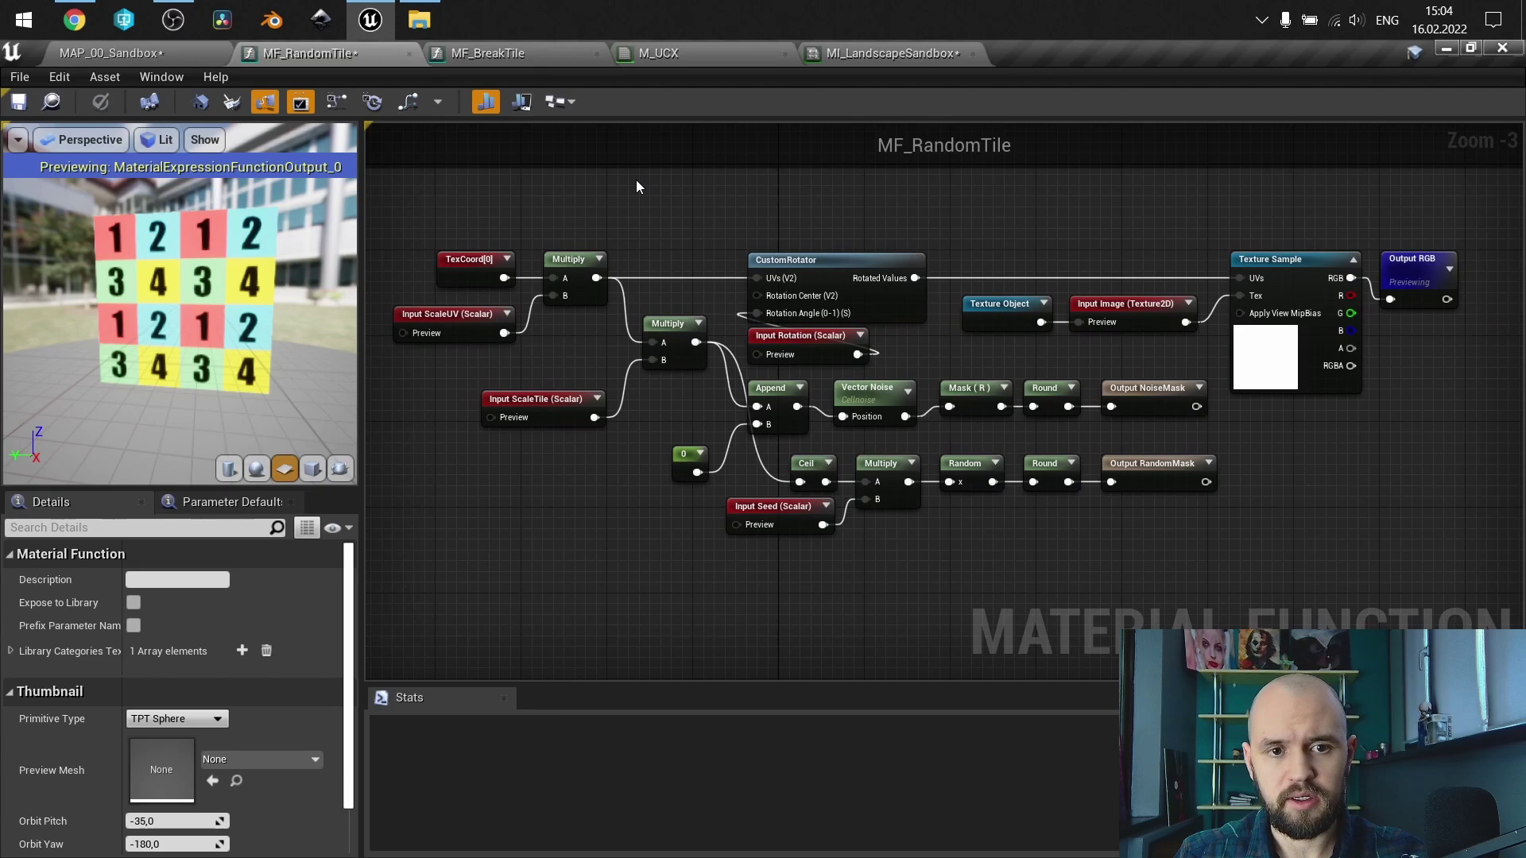
click(498, 59)
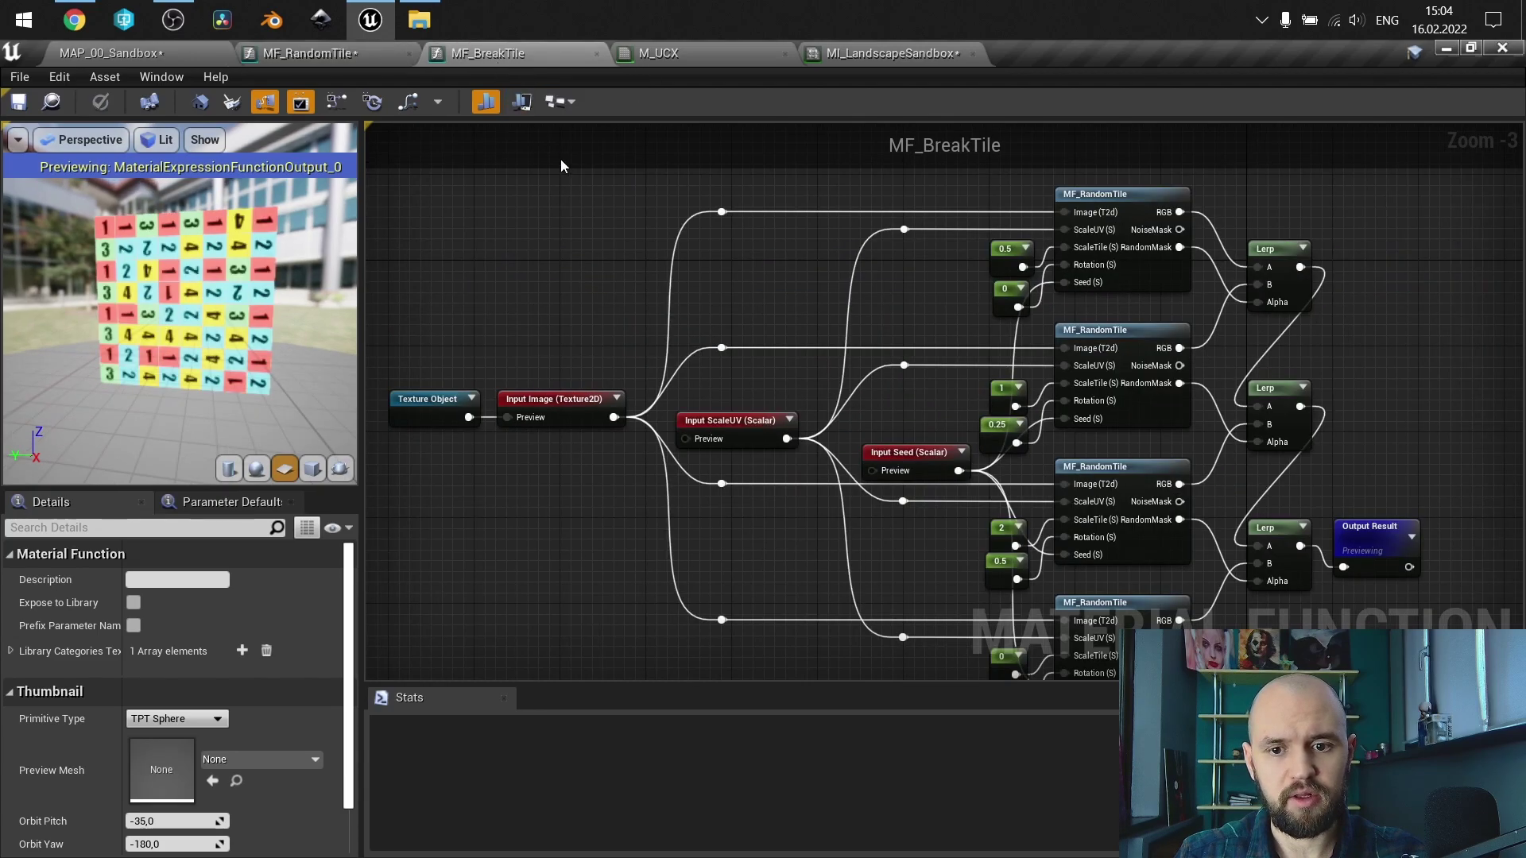
scroll(540, 196, down, 1)
right_drag(541, 195, 632, 221)
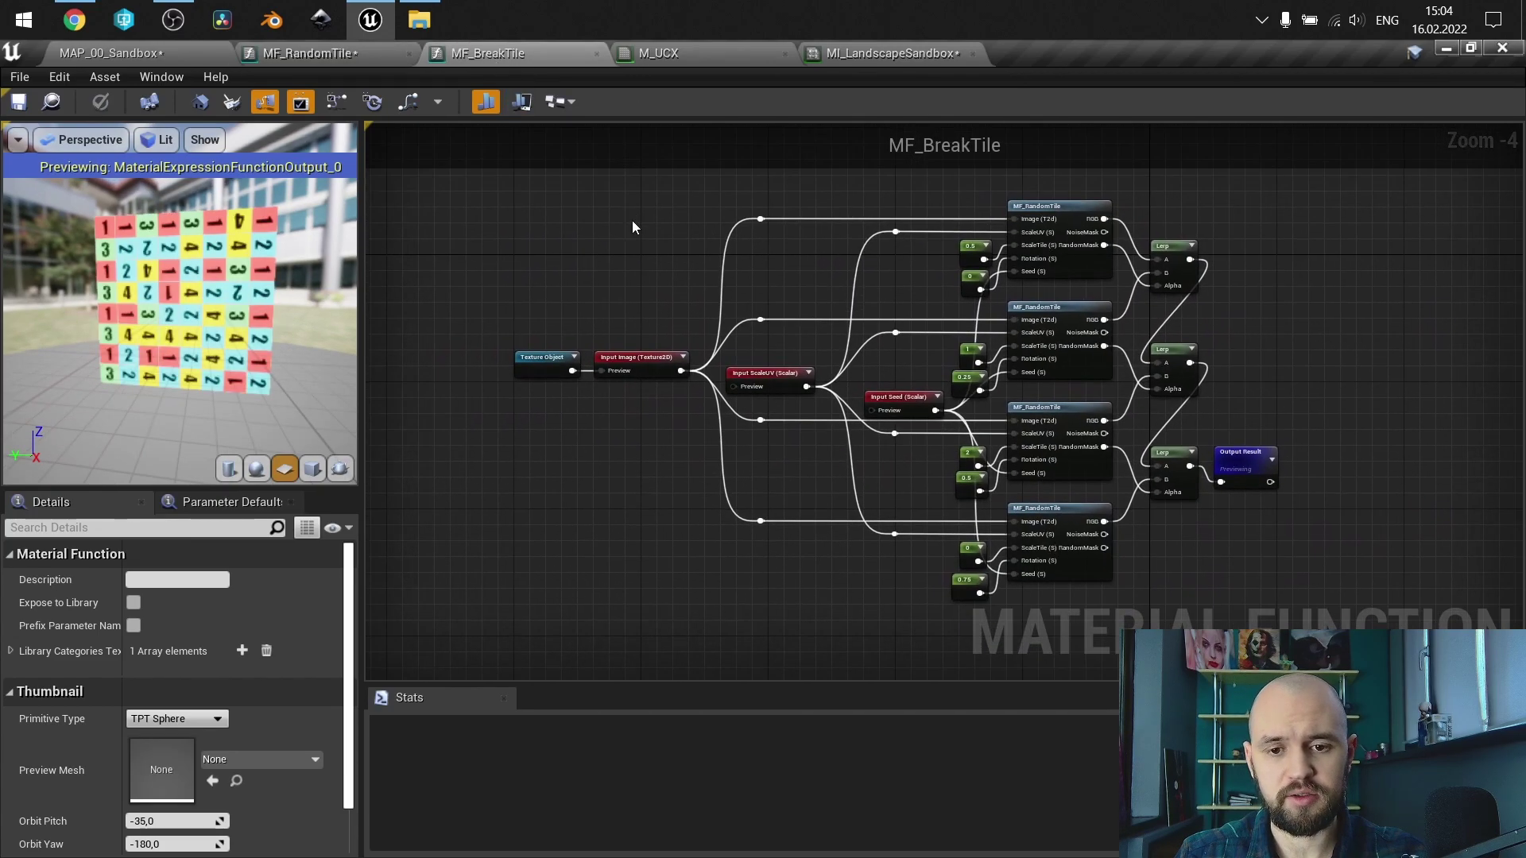
scroll(632, 221, up, 1)
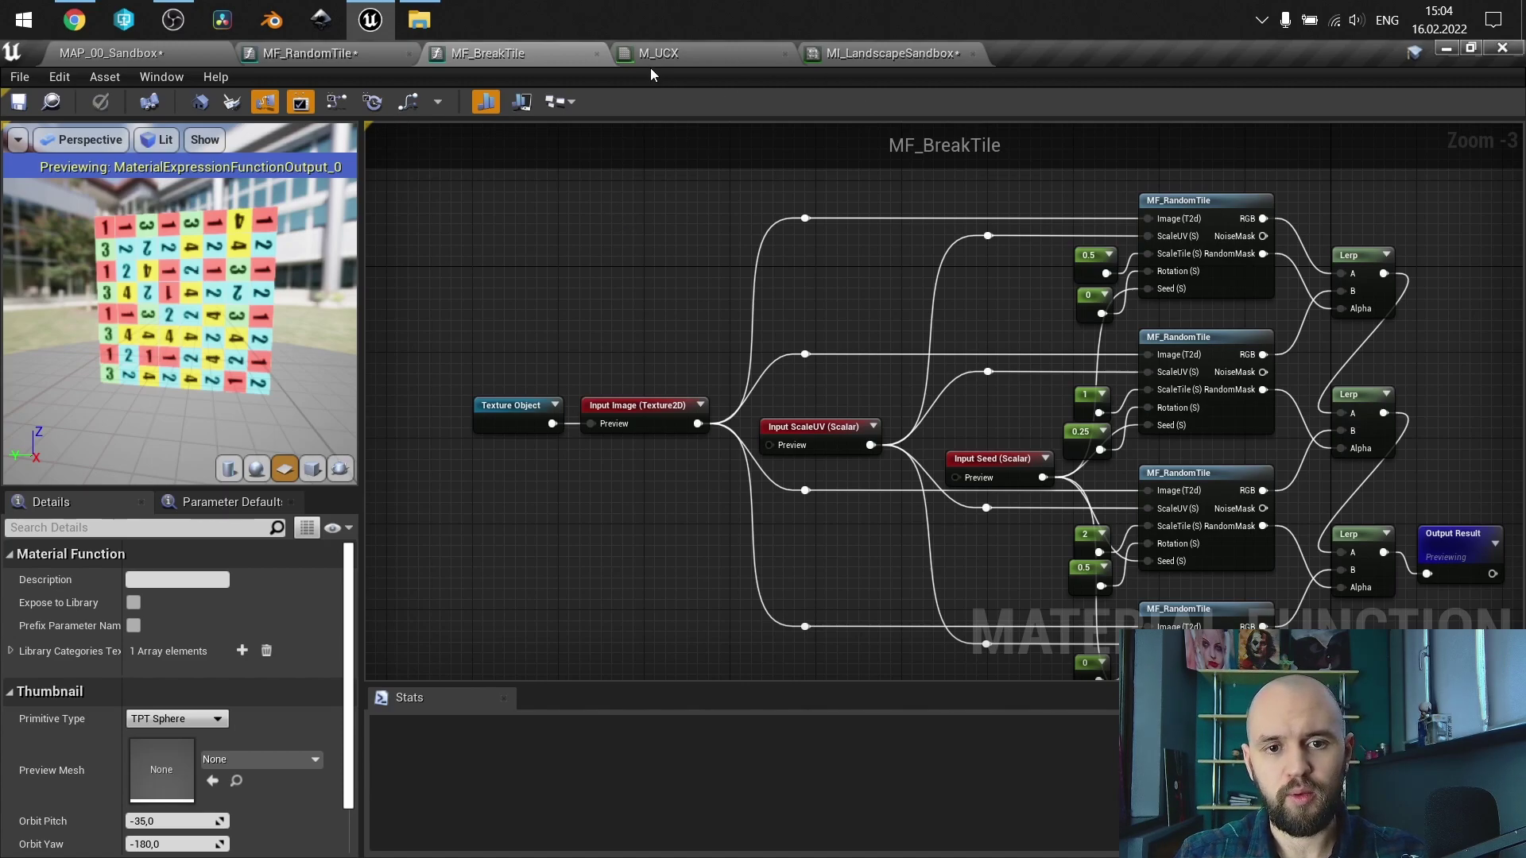
- In M_UCX, spread out the MF_BreakTile, Texture Object, Time and Divide nodes, and inspect the Texture Object and ScaleUV constant
click(693, 53)
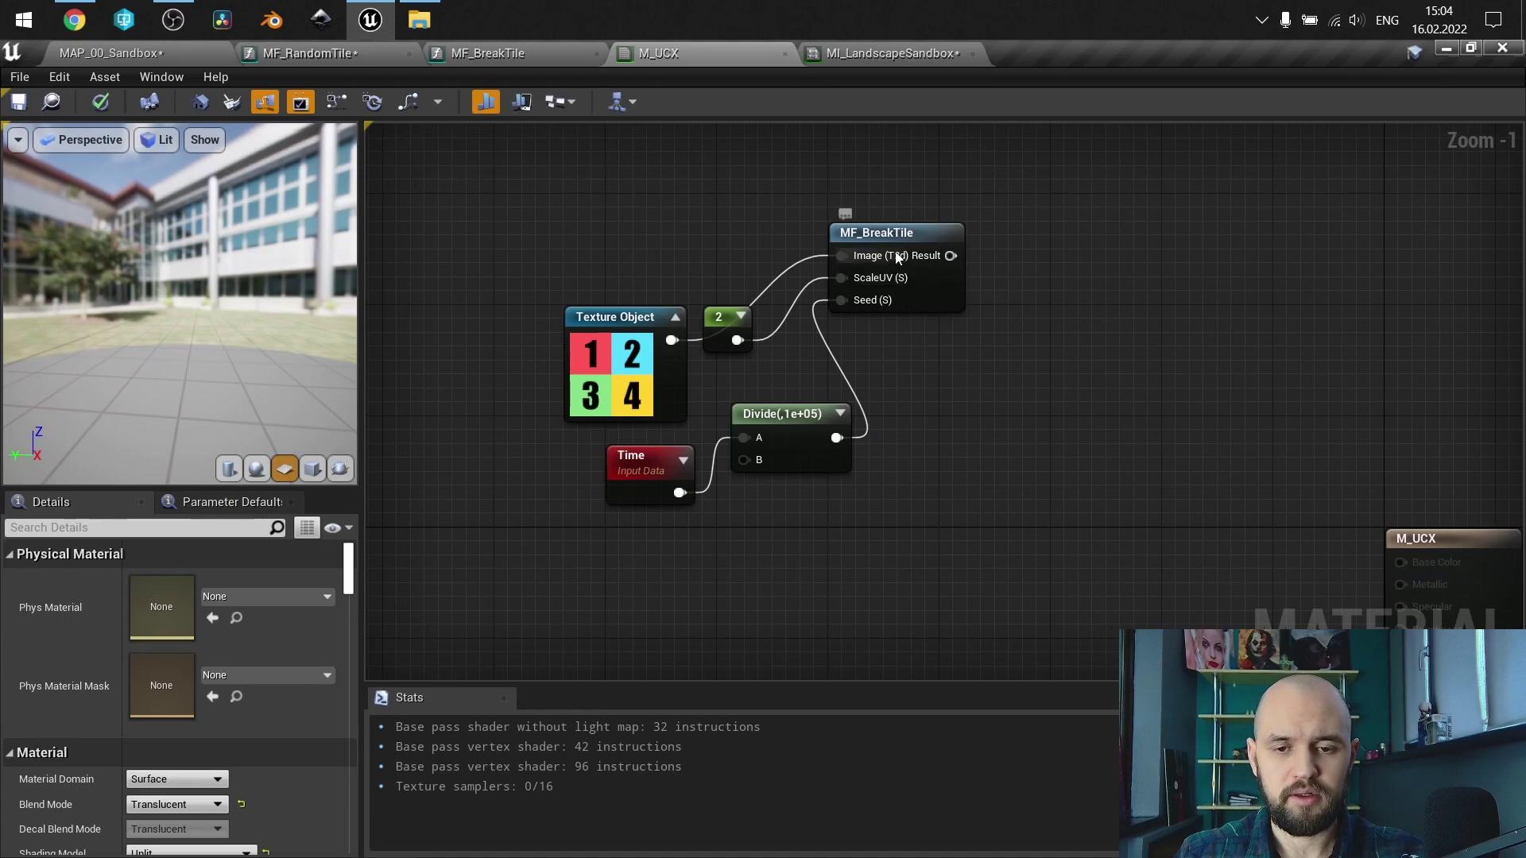
click(964, 266)
drag(963, 261, 964, 289)
drag(620, 325, 689, 186)
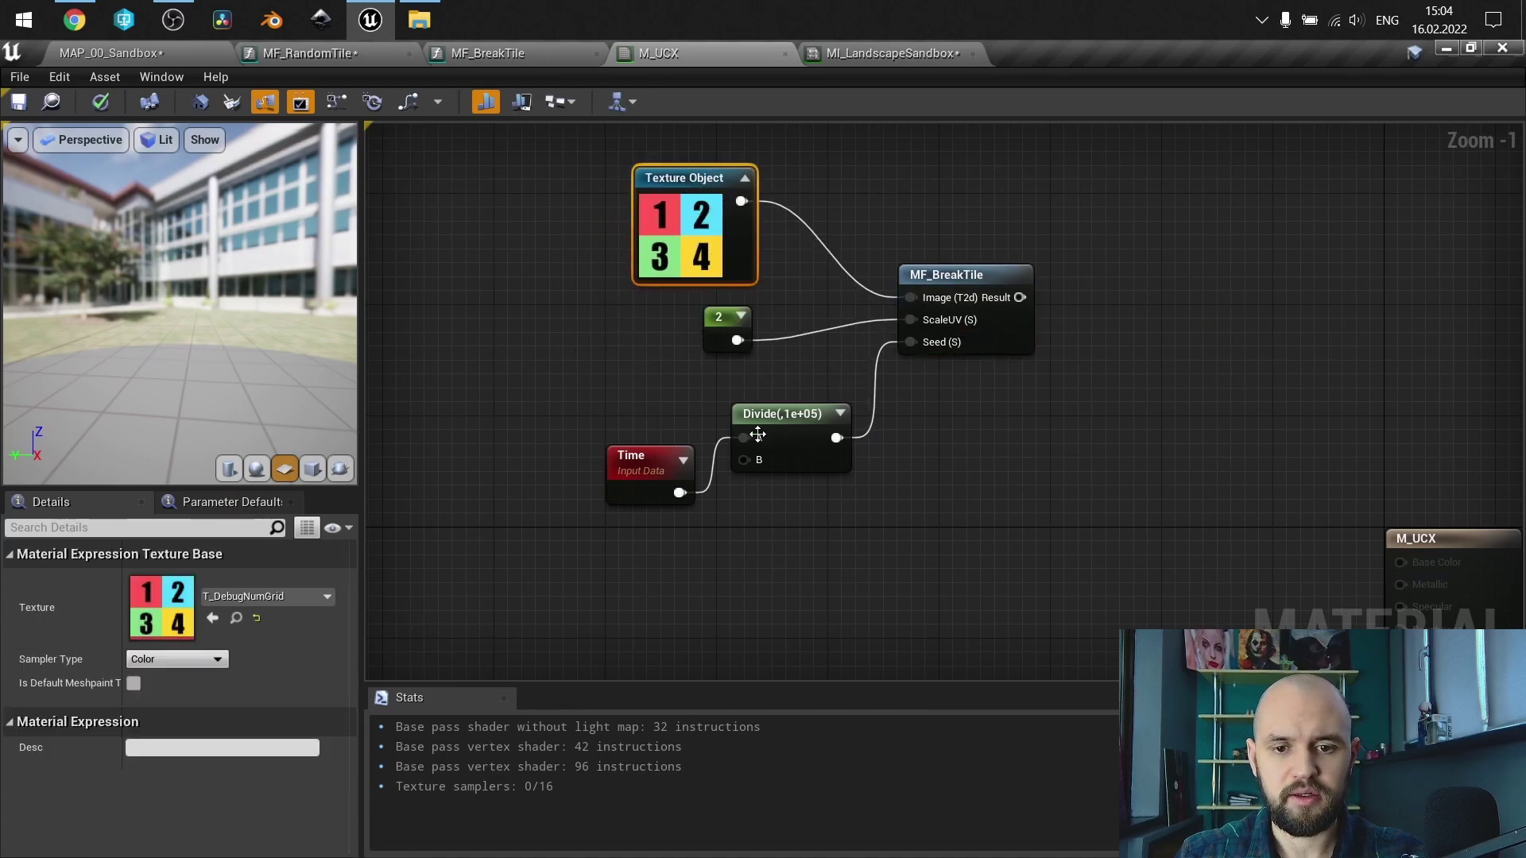
drag(802, 517, 667, 433)
drag(795, 433, 700, 418)
click(922, 273)
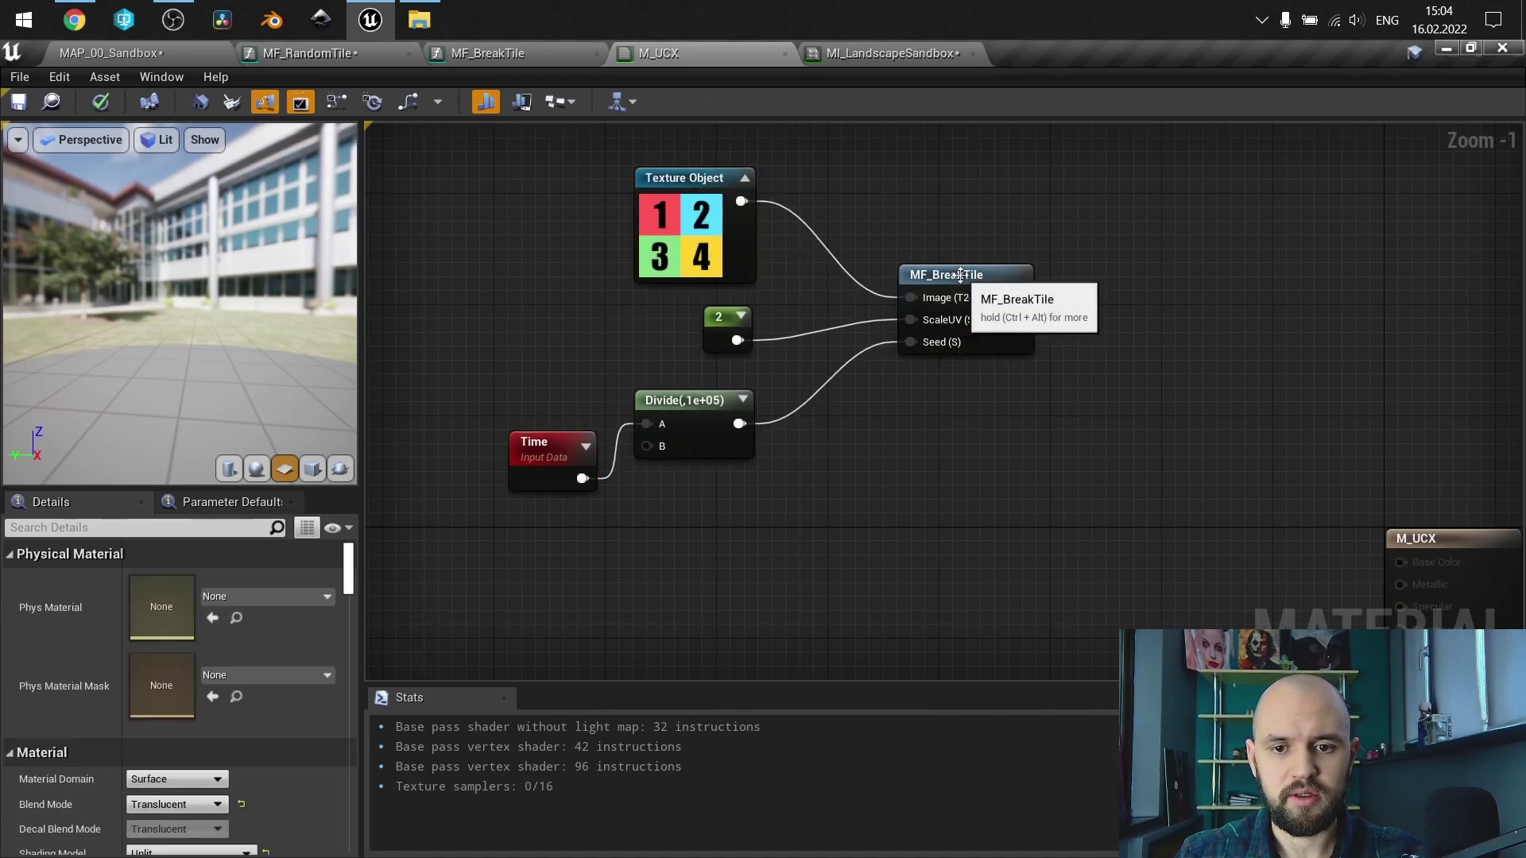
click(675, 223)
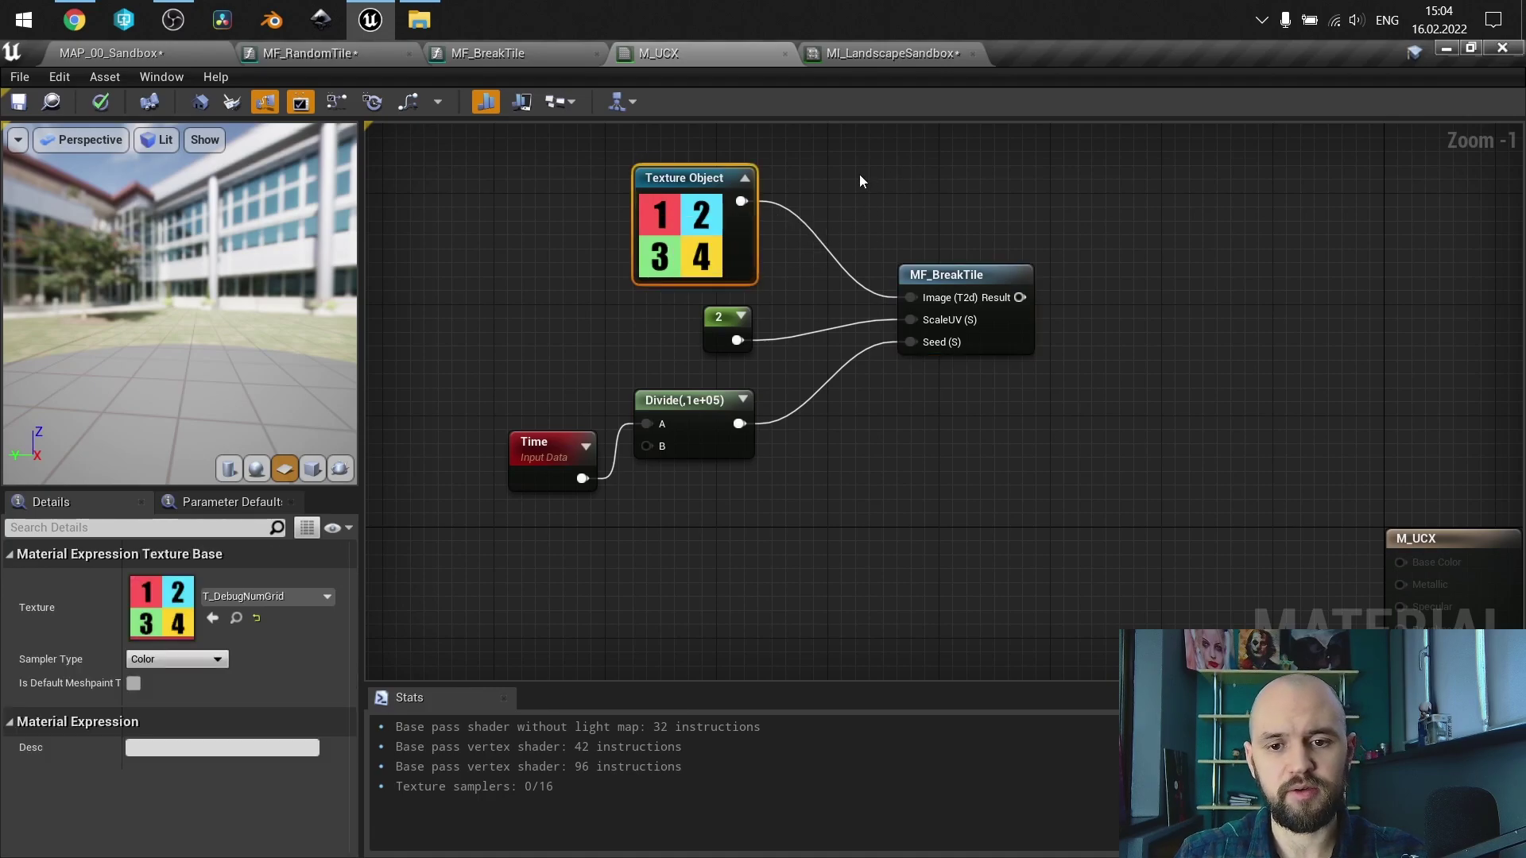
click(722, 326)
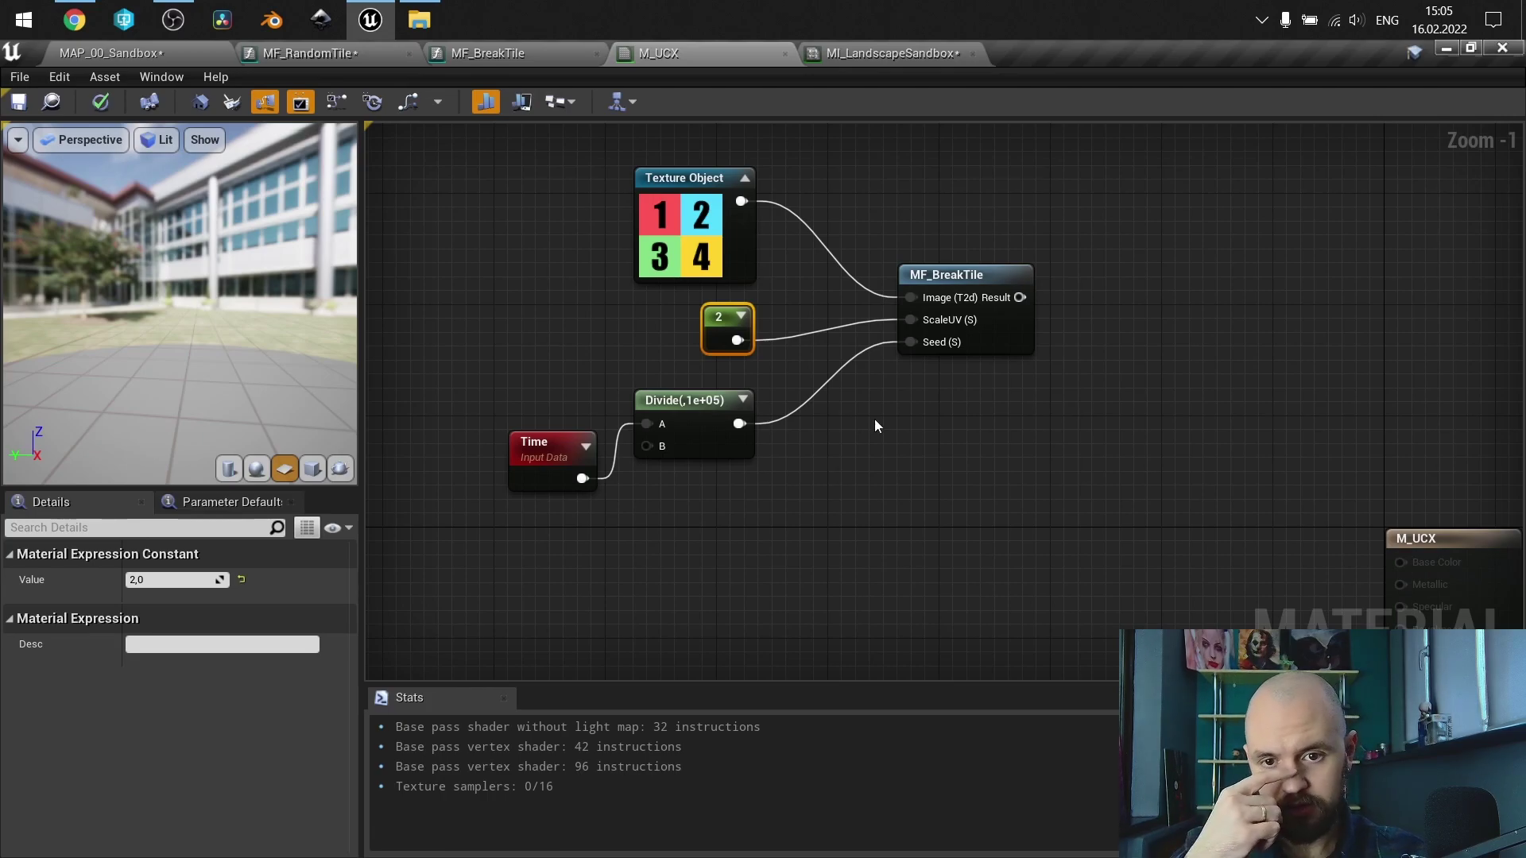
- In MF_RandomTile, examine the ScaleUV and Rotation inputs and how they feed the UV multiplication and CustomRotator nodes
click(332, 54)
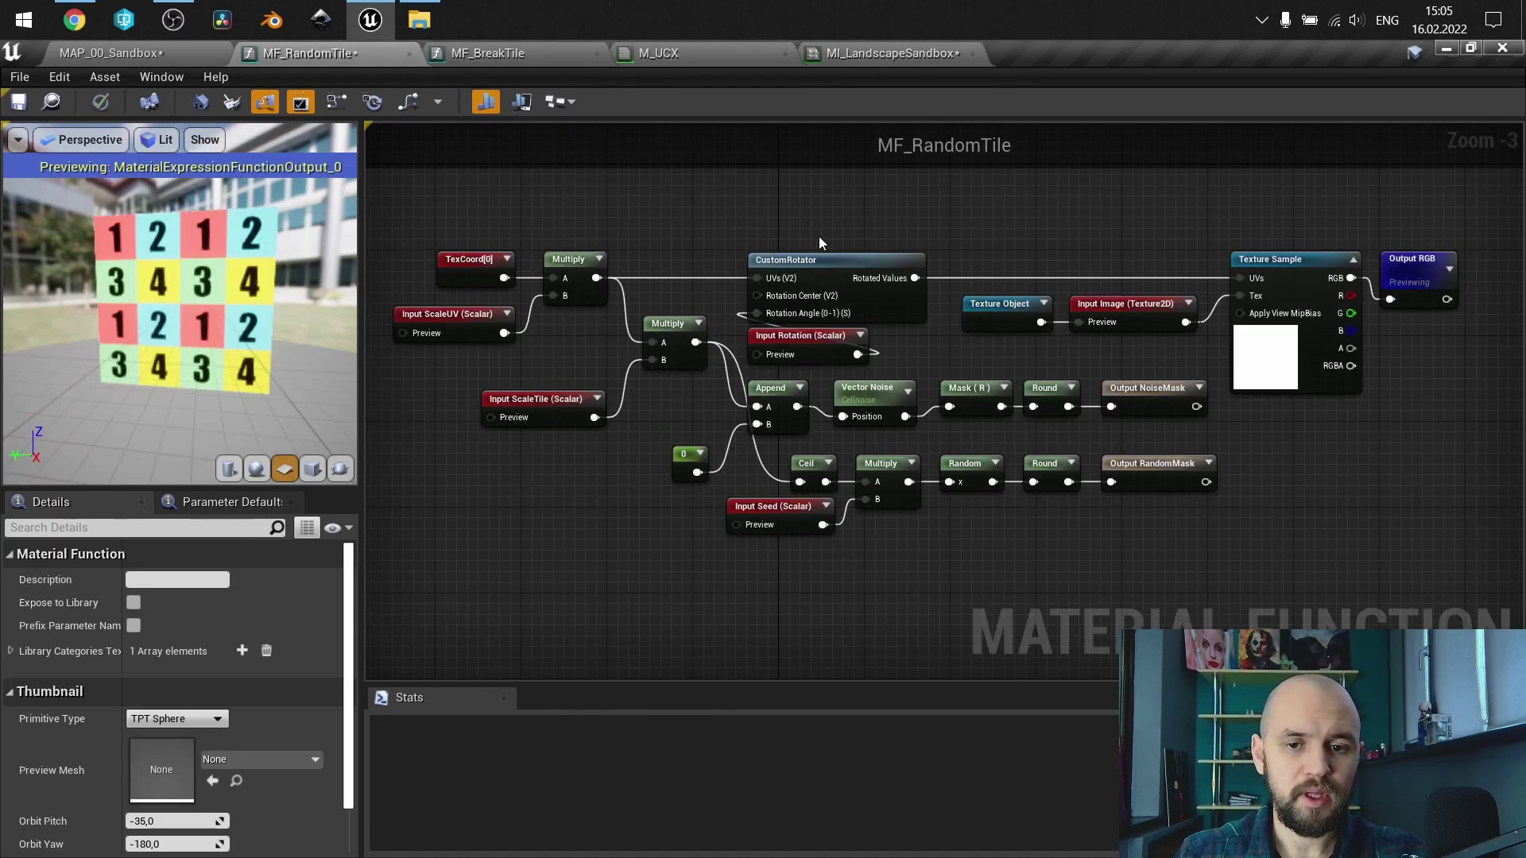
right_drag(809, 236, 896, 228)
scroll(911, 219, up, 1)
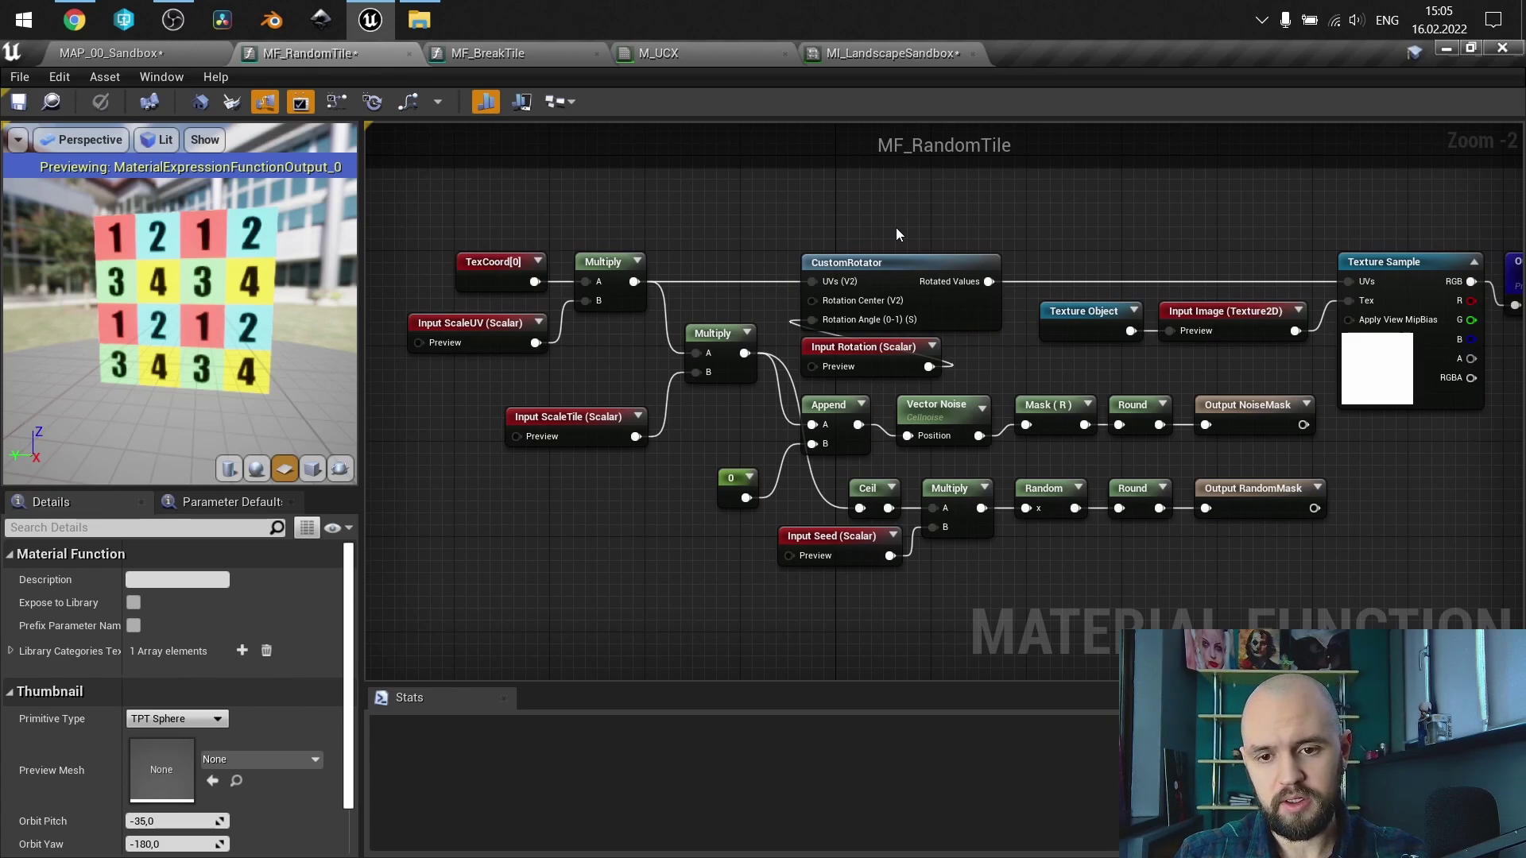
scroll(523, 228, up, 1)
right_drag(629, 352, 698, 322)
click(548, 318)
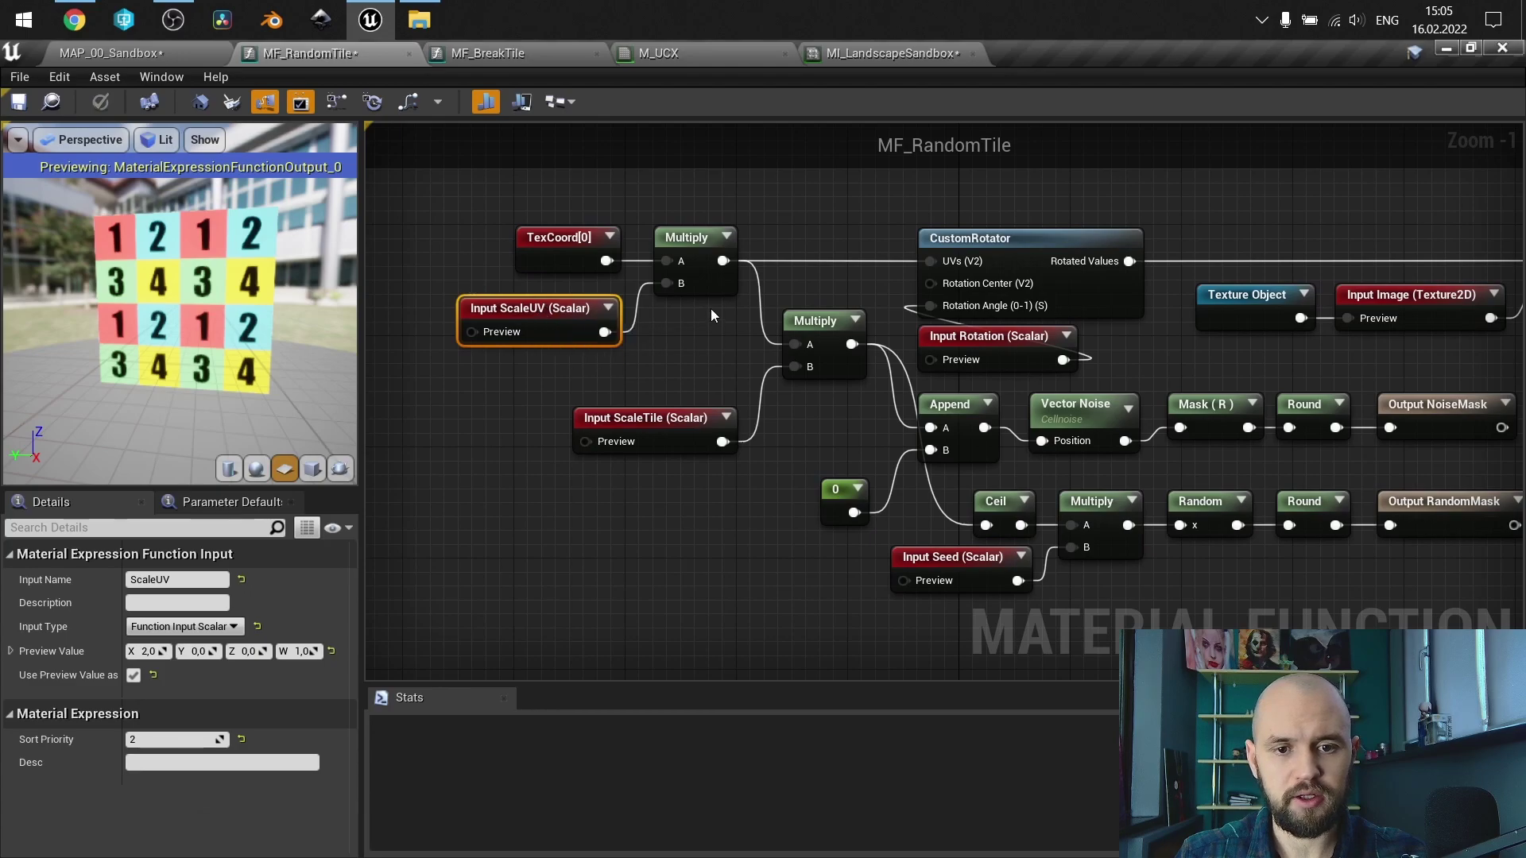
right_drag(865, 288, 662, 328)
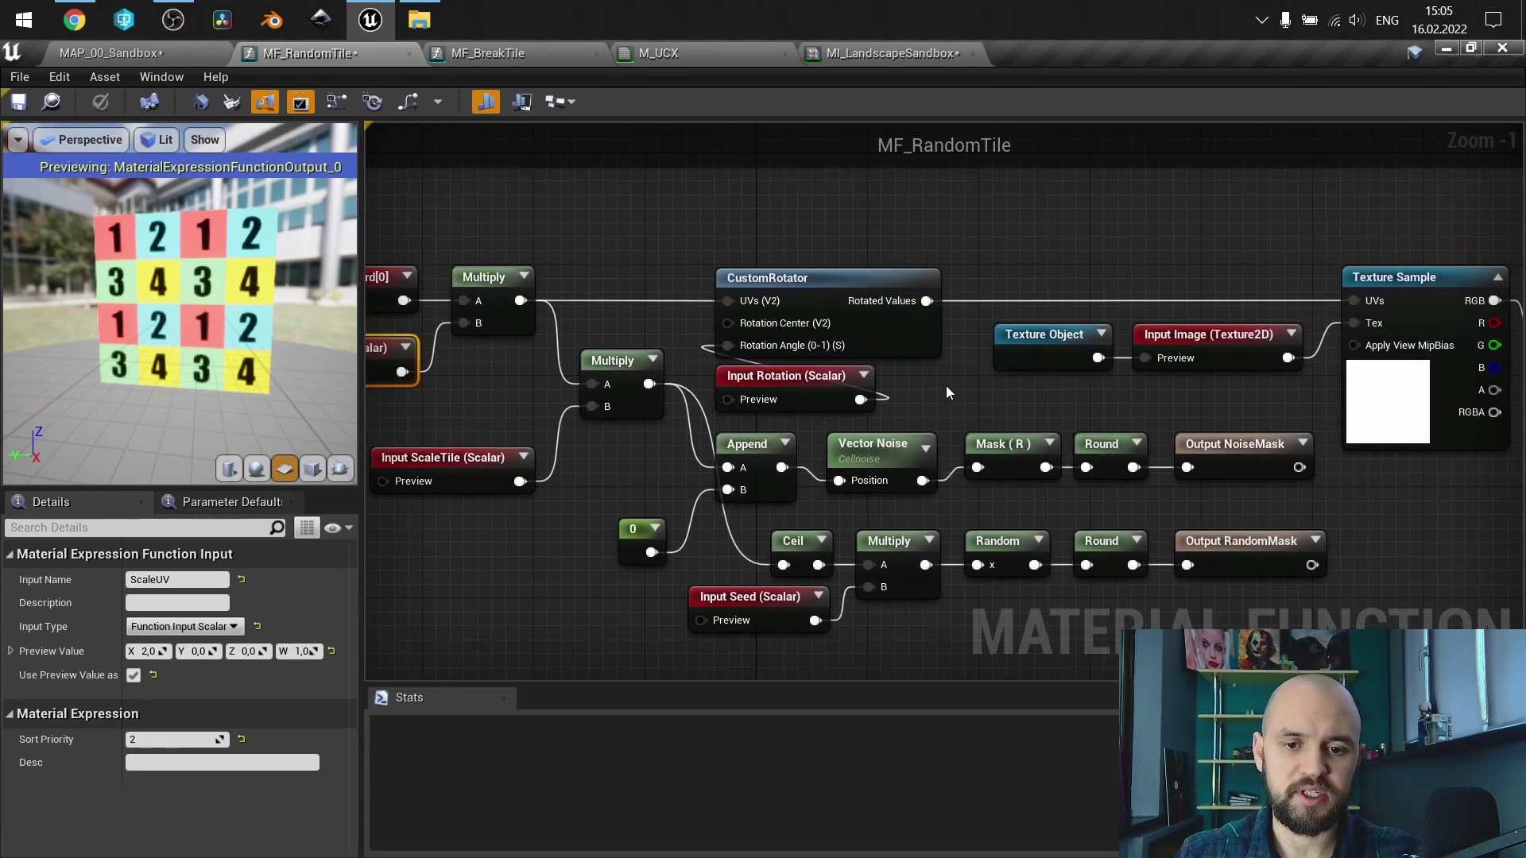
click(841, 380)
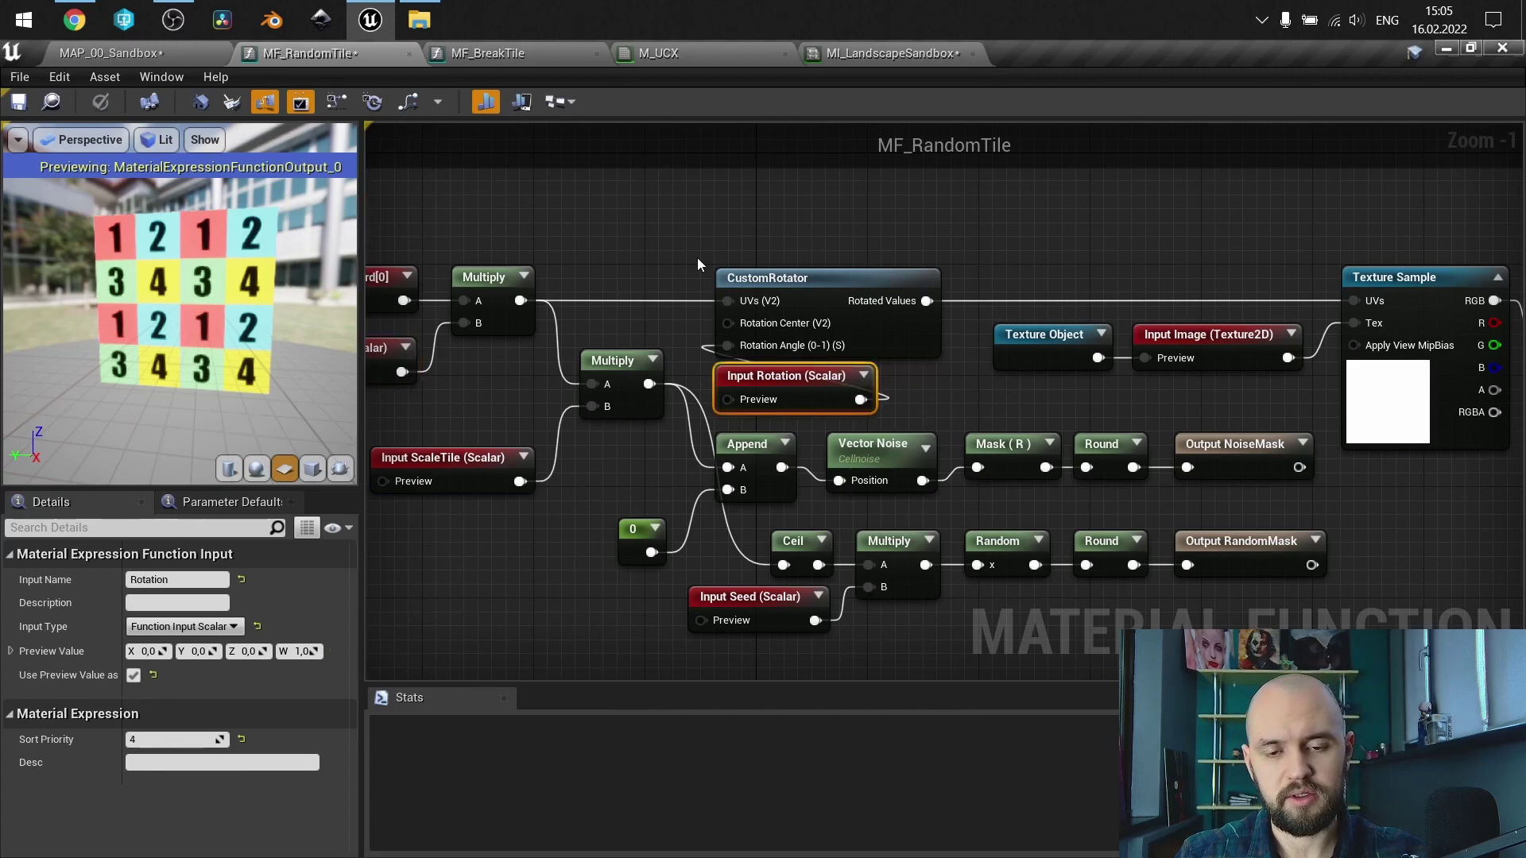
right_drag(528, 376, 552, 347)
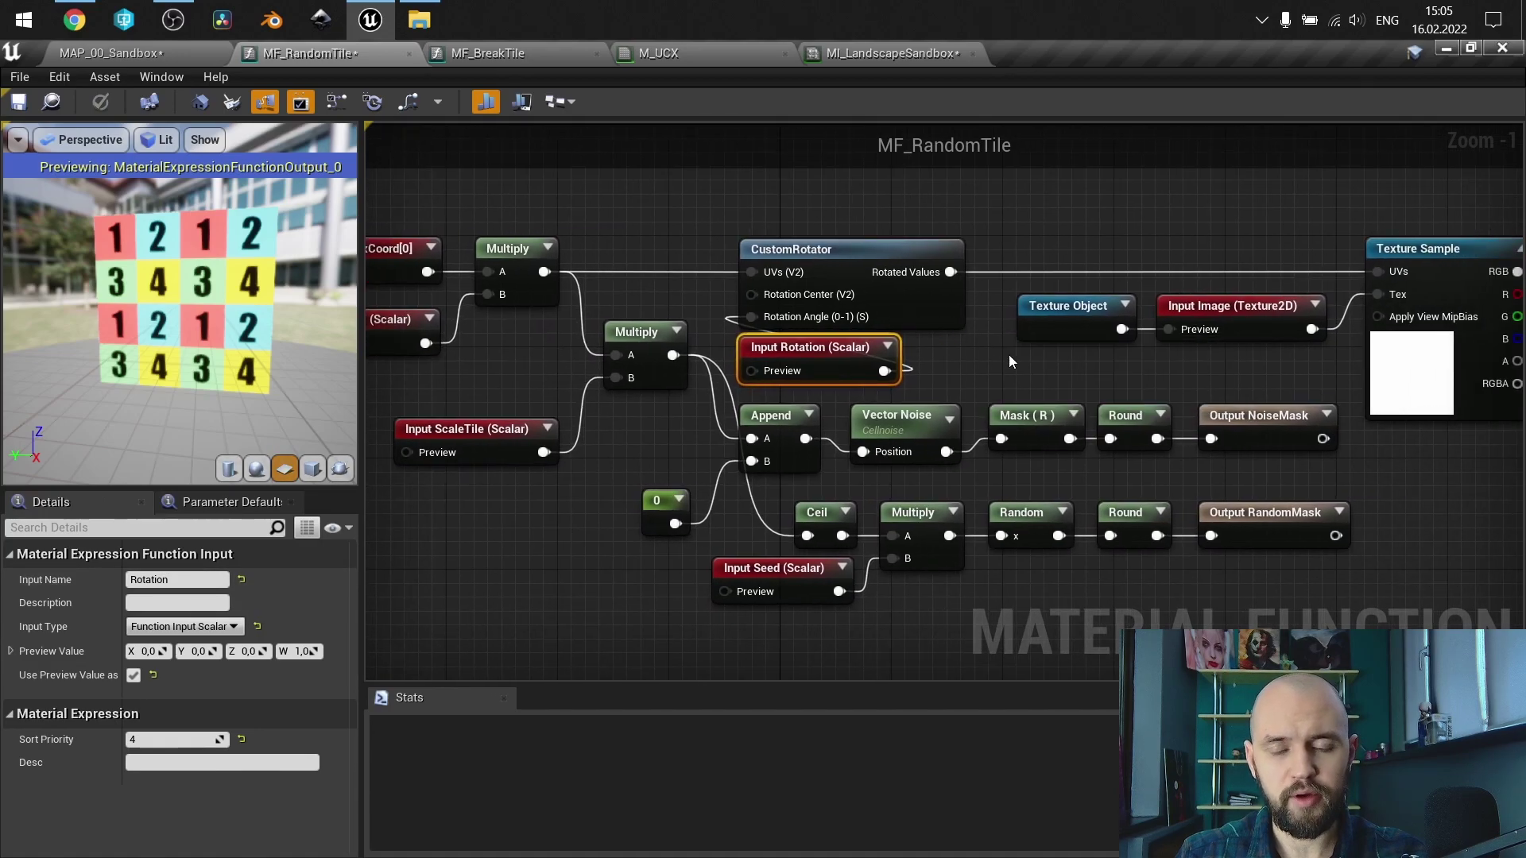
right_drag(1009, 354, 949, 371)
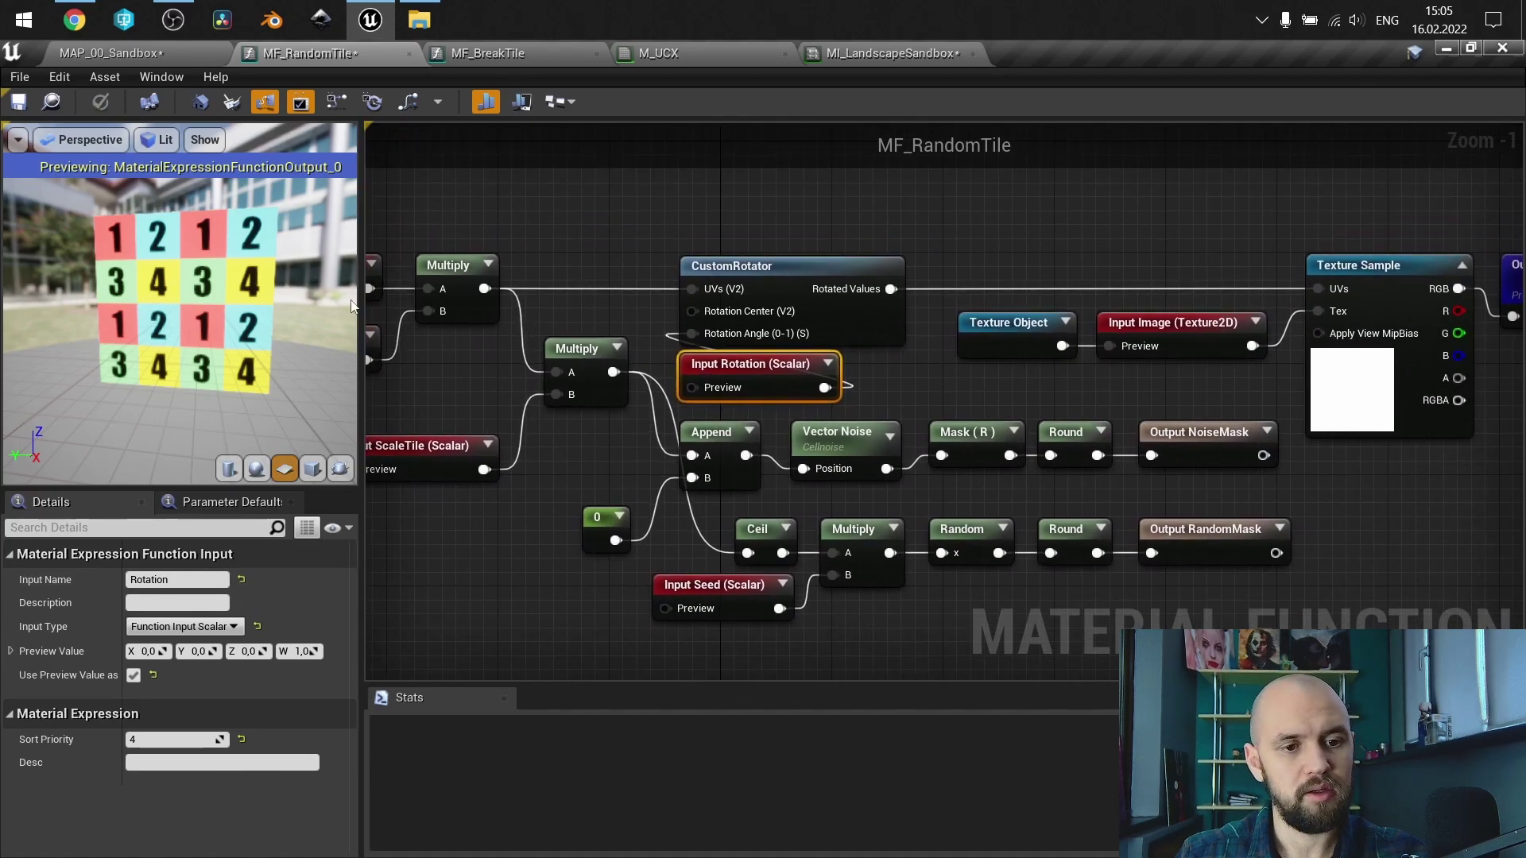
- Examine the Texture Object, the Image input and the Texture Sample connection to the RGB output in MF_RandomTile
right_drag(864, 332, 769, 395)
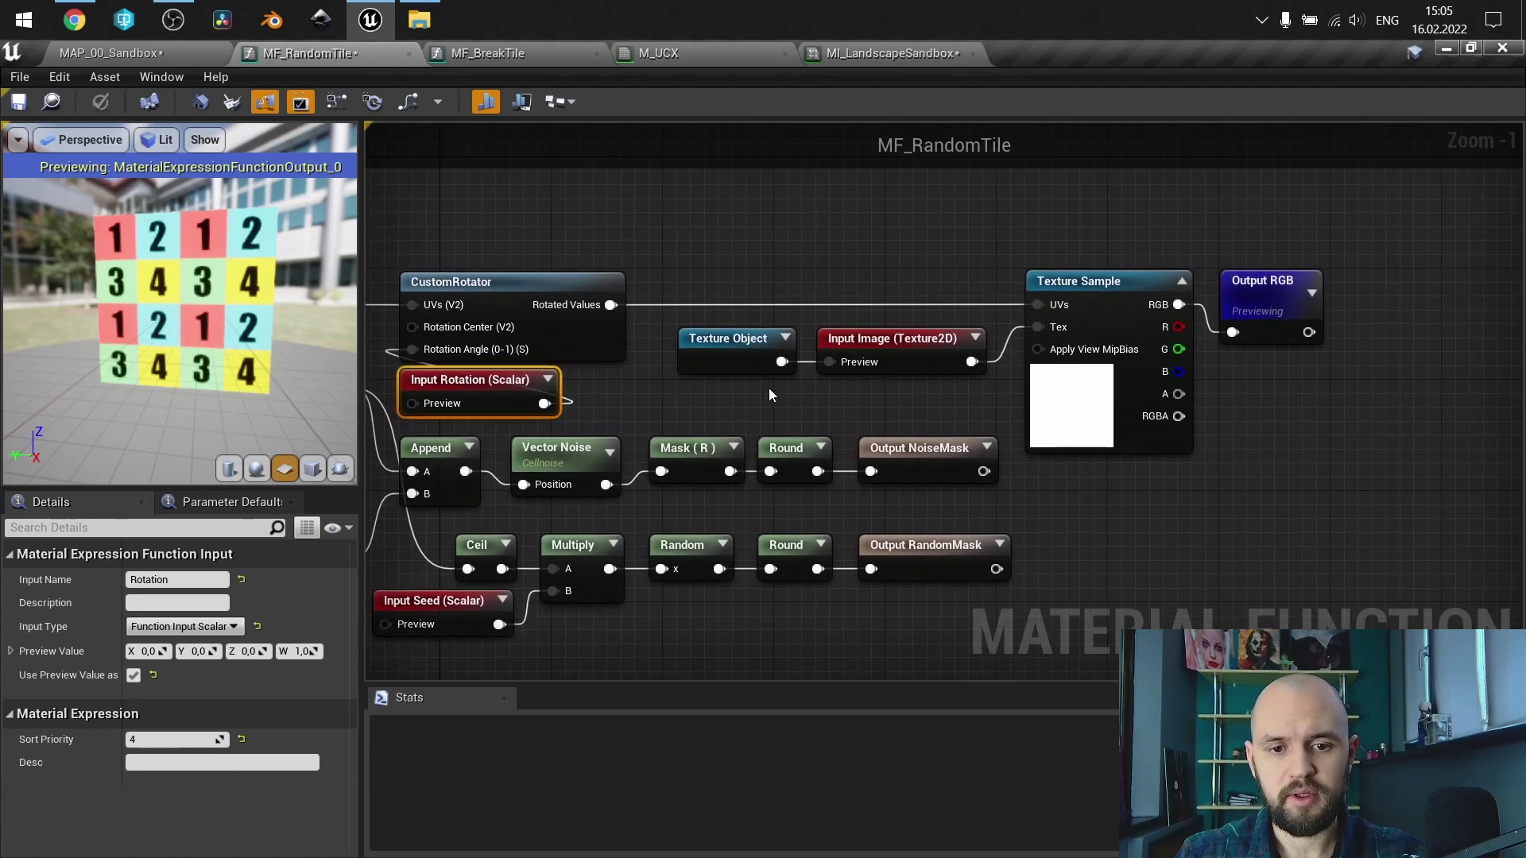
click(739, 353)
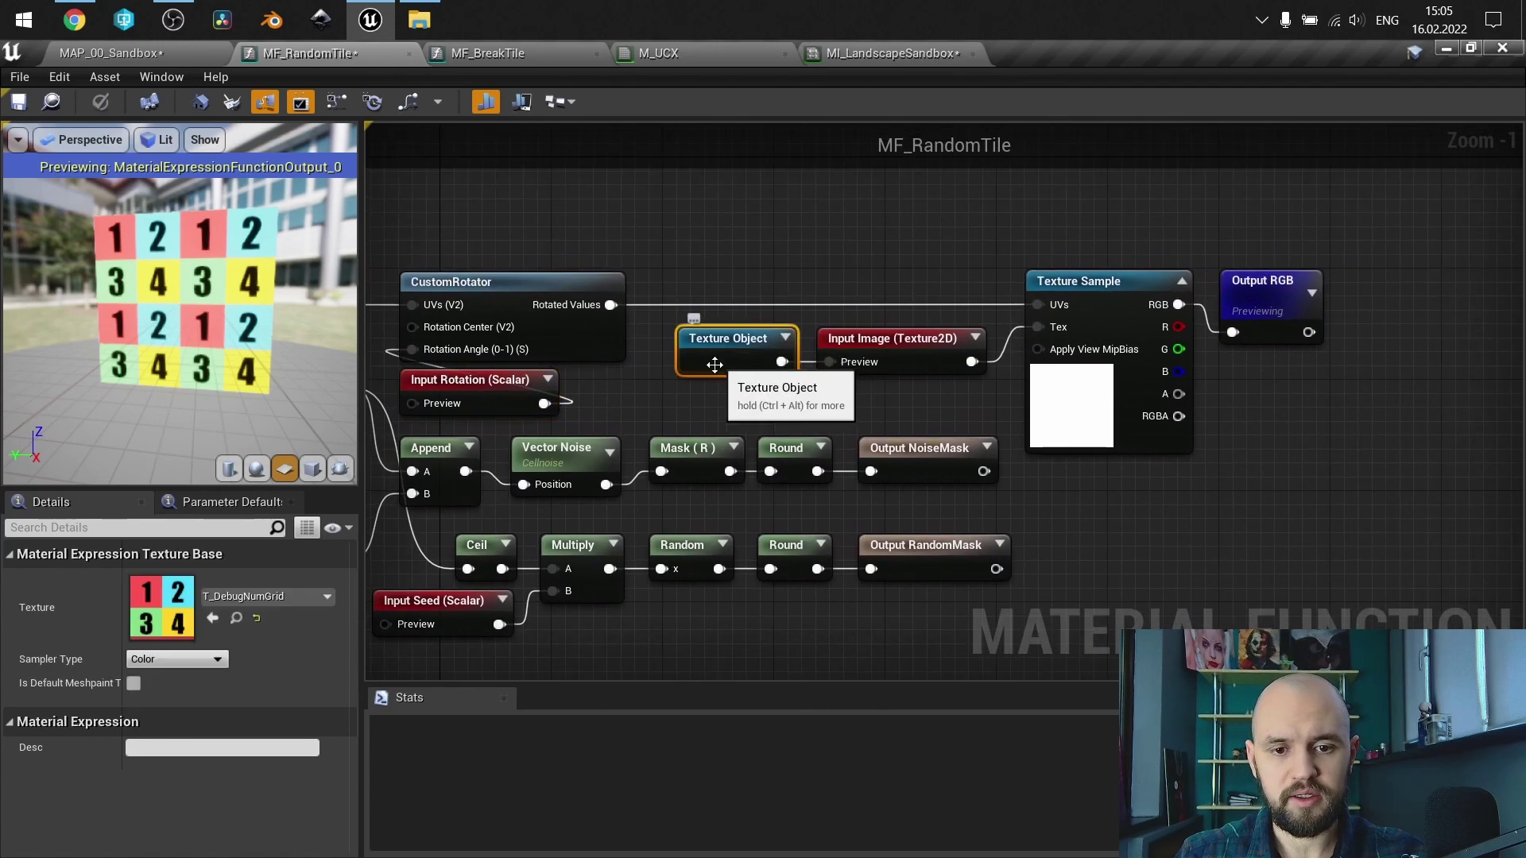
click(906, 348)
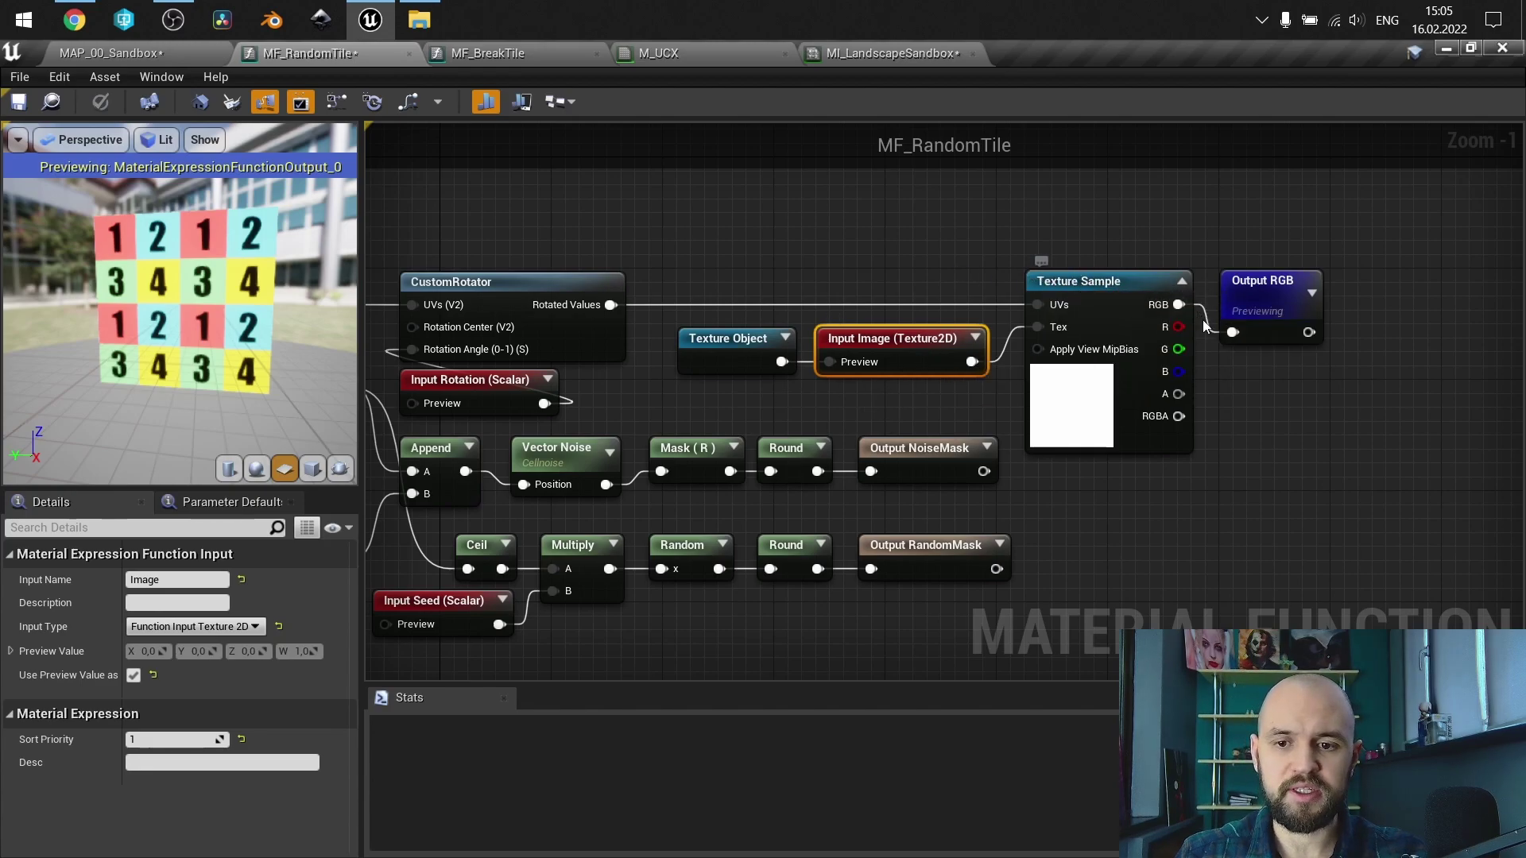
mouse_move(872, 232)
right_down()
mouse_move(994, 233)
mouse_move(874, 244)
right_up()
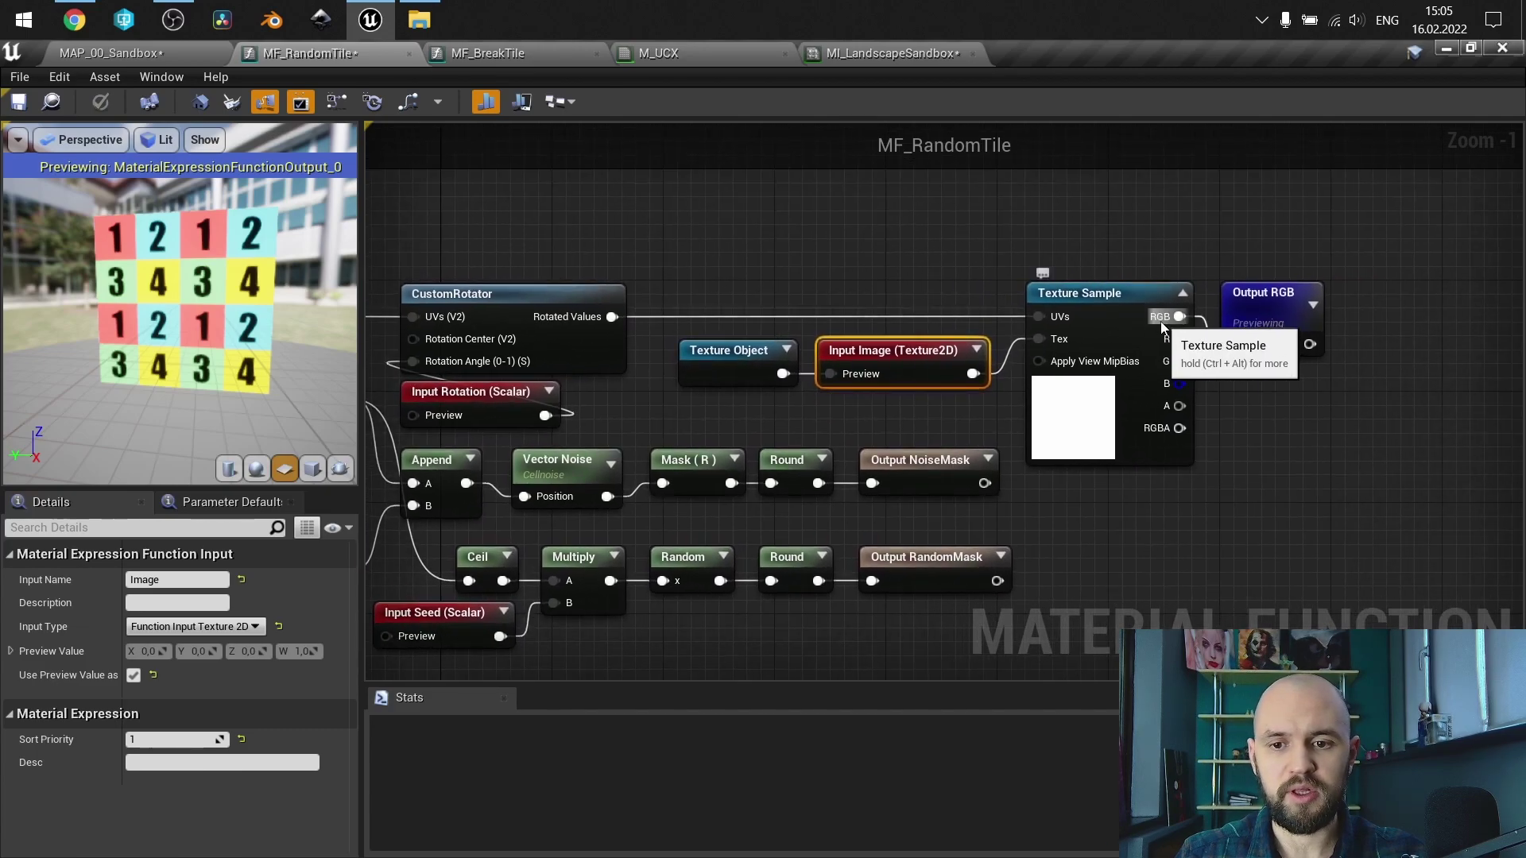
click(790, 256)
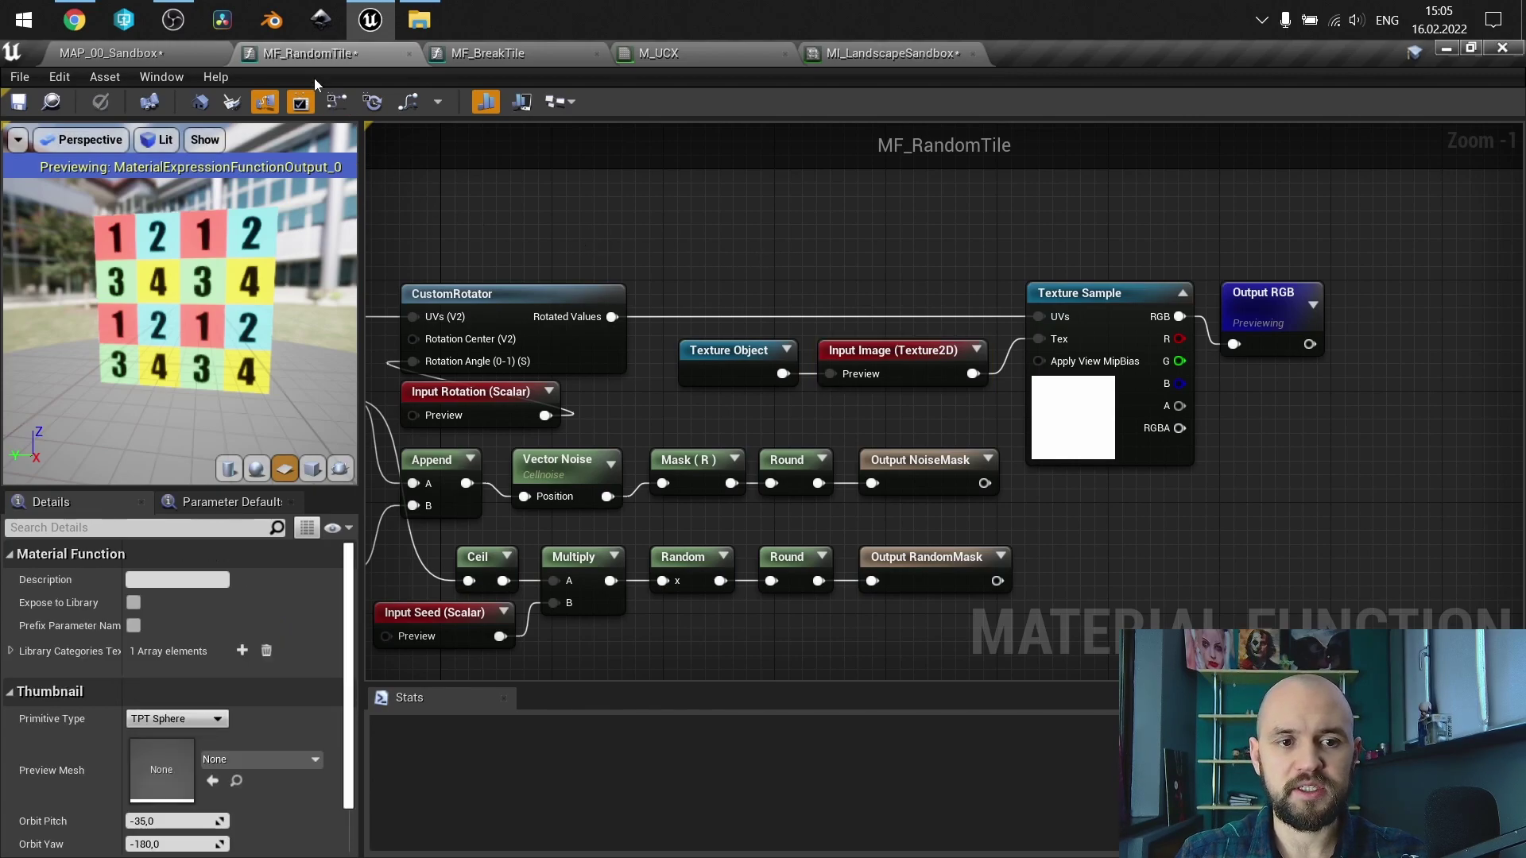
- In MF_BreakTile, examine the stacked MF_RandomTile nodes, their rotation and scale constants, and the Lerp chain blending them
click(499, 55)
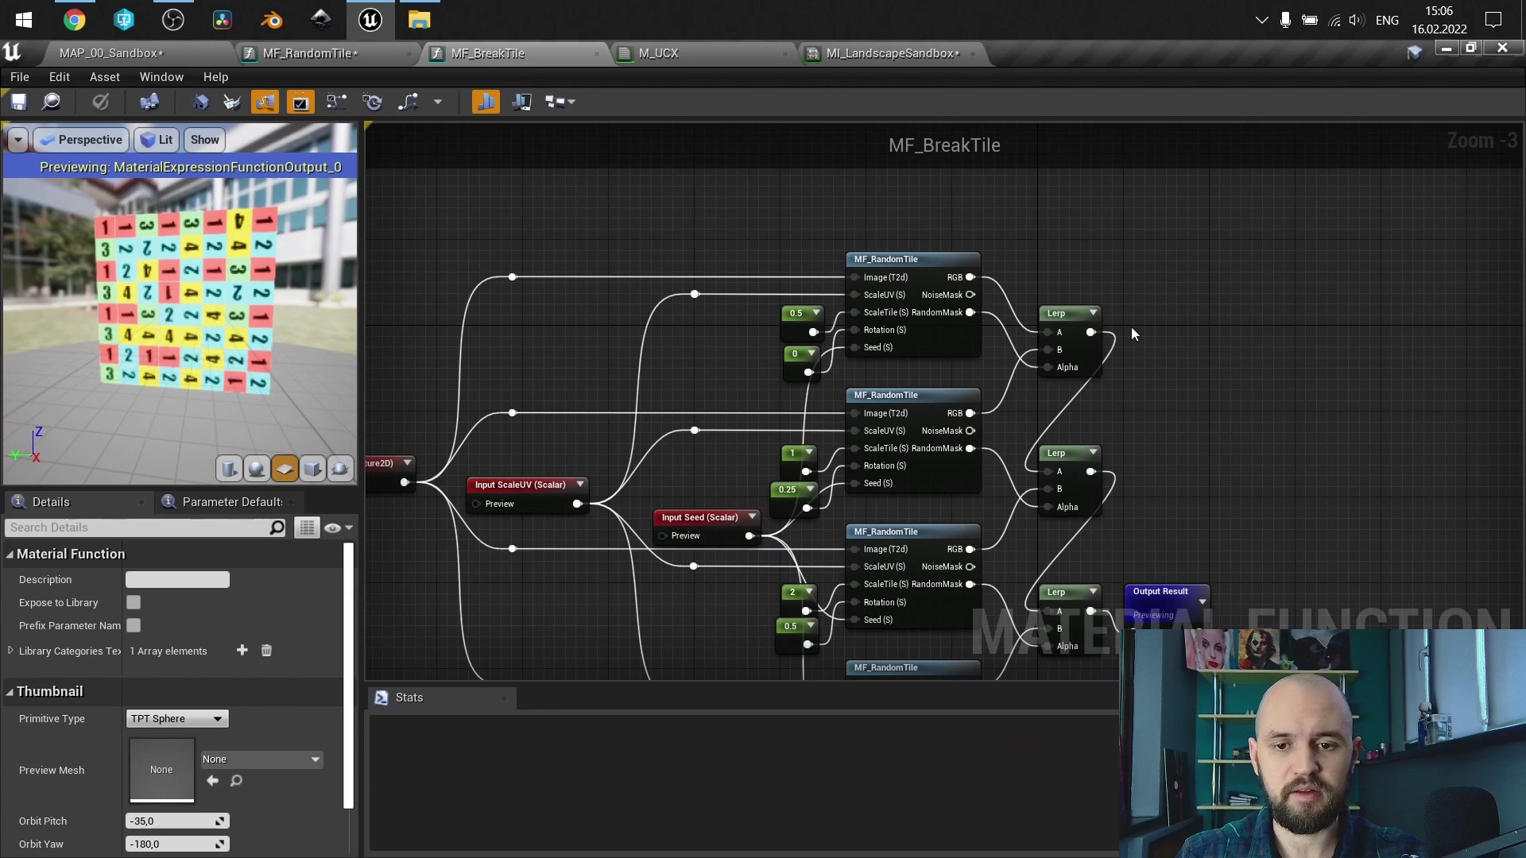
scroll(993, 299, up, 1)
right_drag(1009, 350, 969, 352)
right_drag(709, 240, 937, 165)
drag(986, 638, 938, 246)
click(877, 301)
right_drag(878, 301, 647, 320)
scroll(980, 227, up, 1)
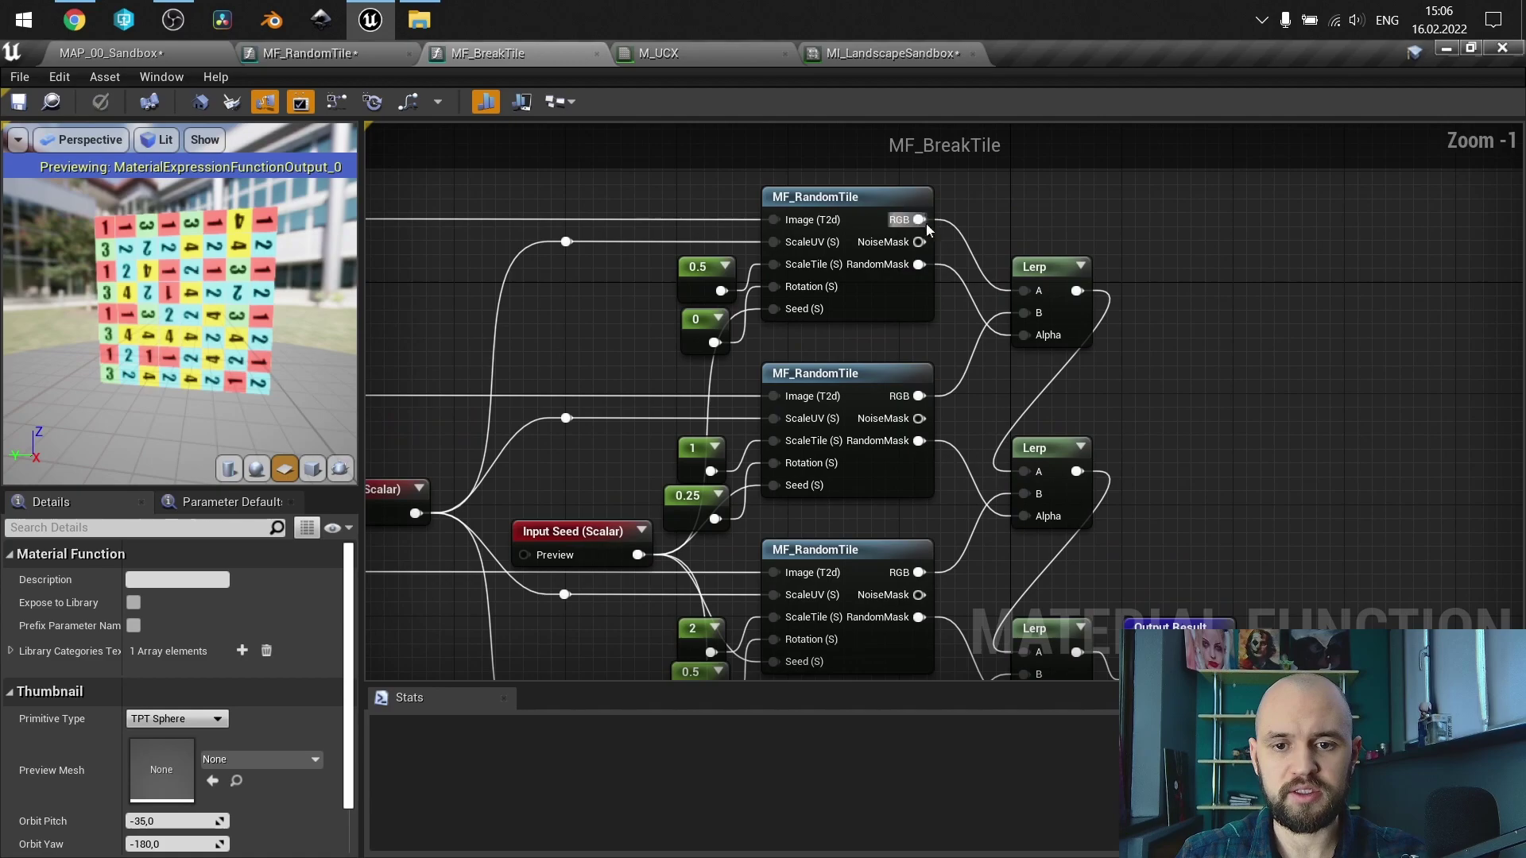
right_drag(890, 346, 911, 386)
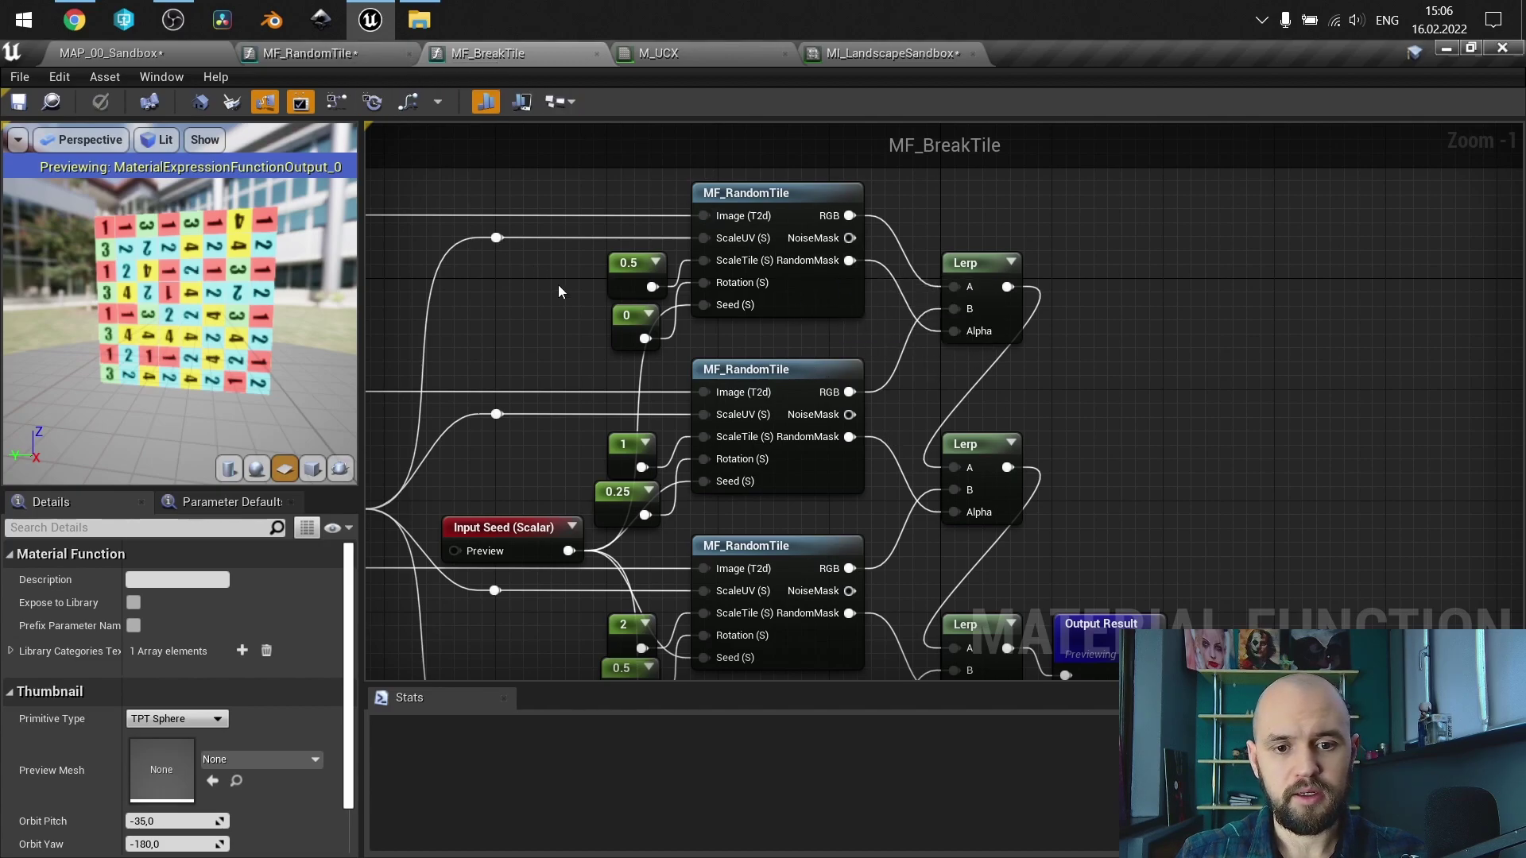
right_drag(553, 279, 690, 302)
- Return to MF_RandomTile, enlarge the preview plane and inspect the Texture Object feeding the Image input
click(353, 60)
right_drag(575, 208, 1053, 119)
right_drag(1274, 145, 1192, 149)
right_drag(1151, 452, 1035, 485)
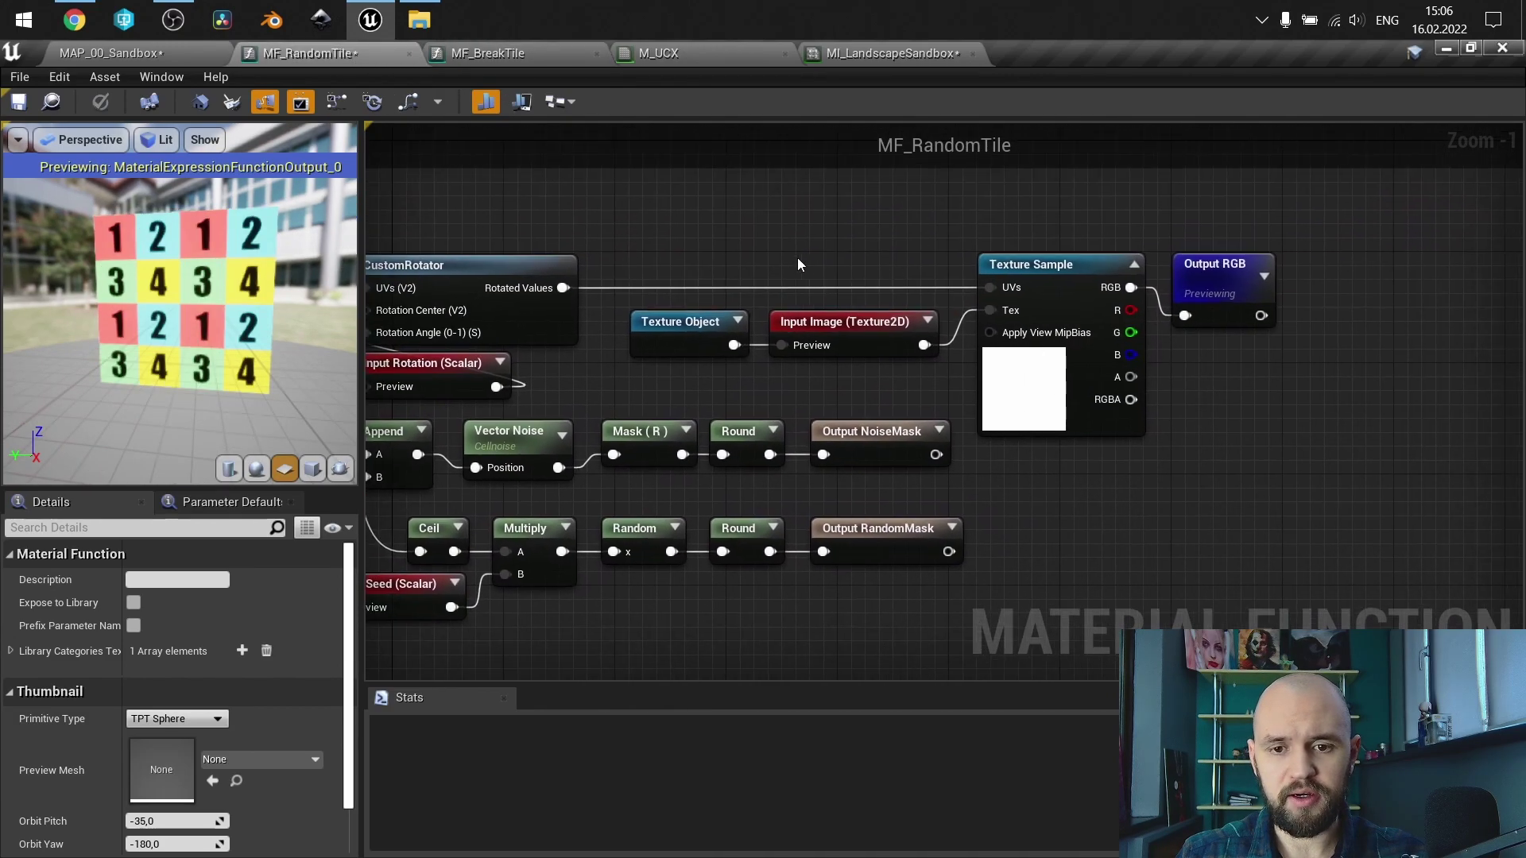
right_drag(776, 387, 963, 381)
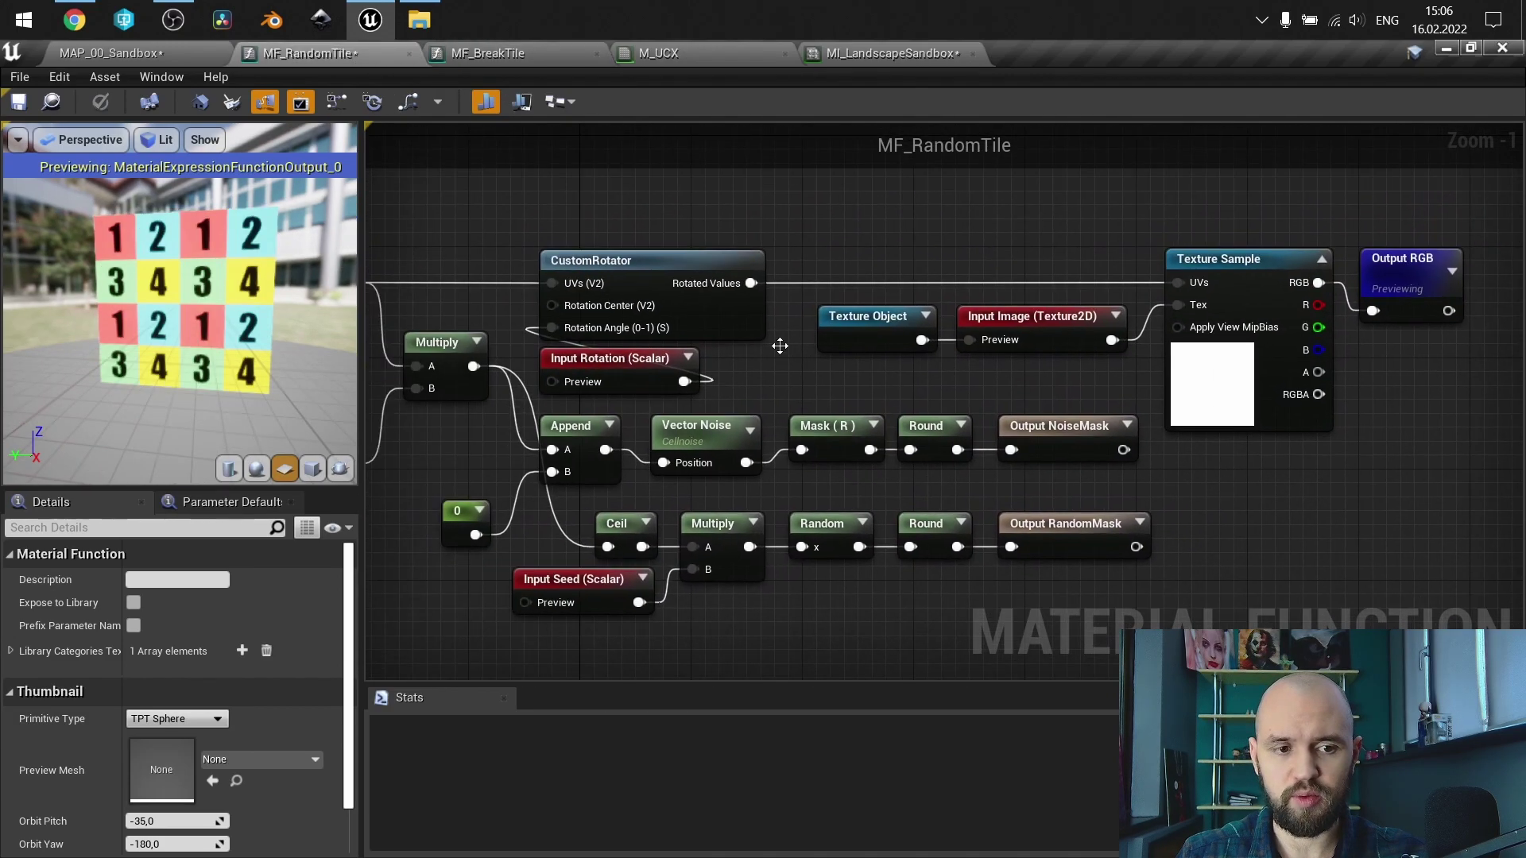
scroll(190, 336, up, 2)
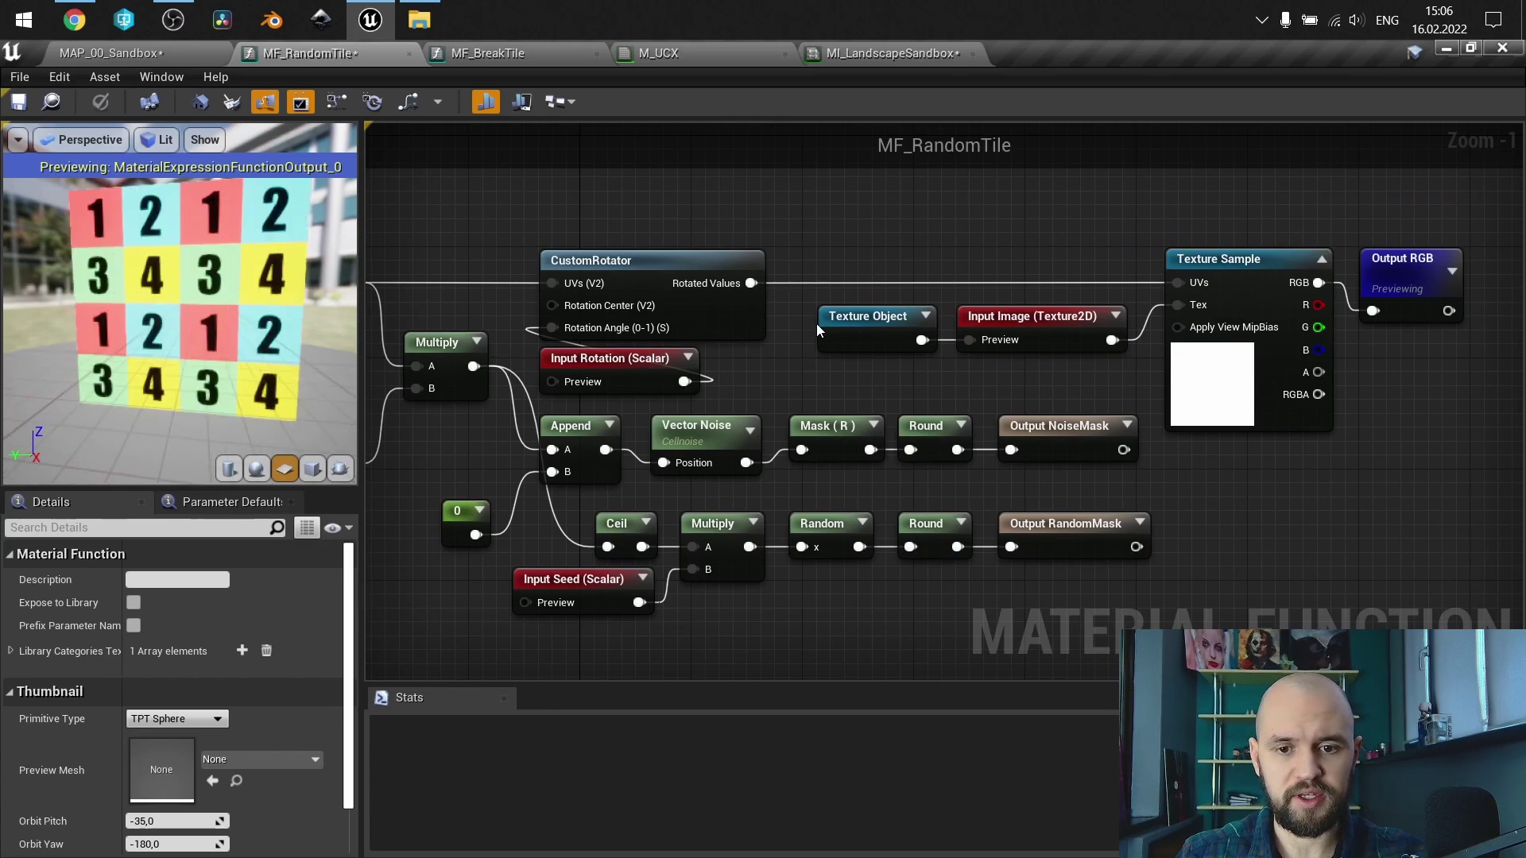
click(862, 322)
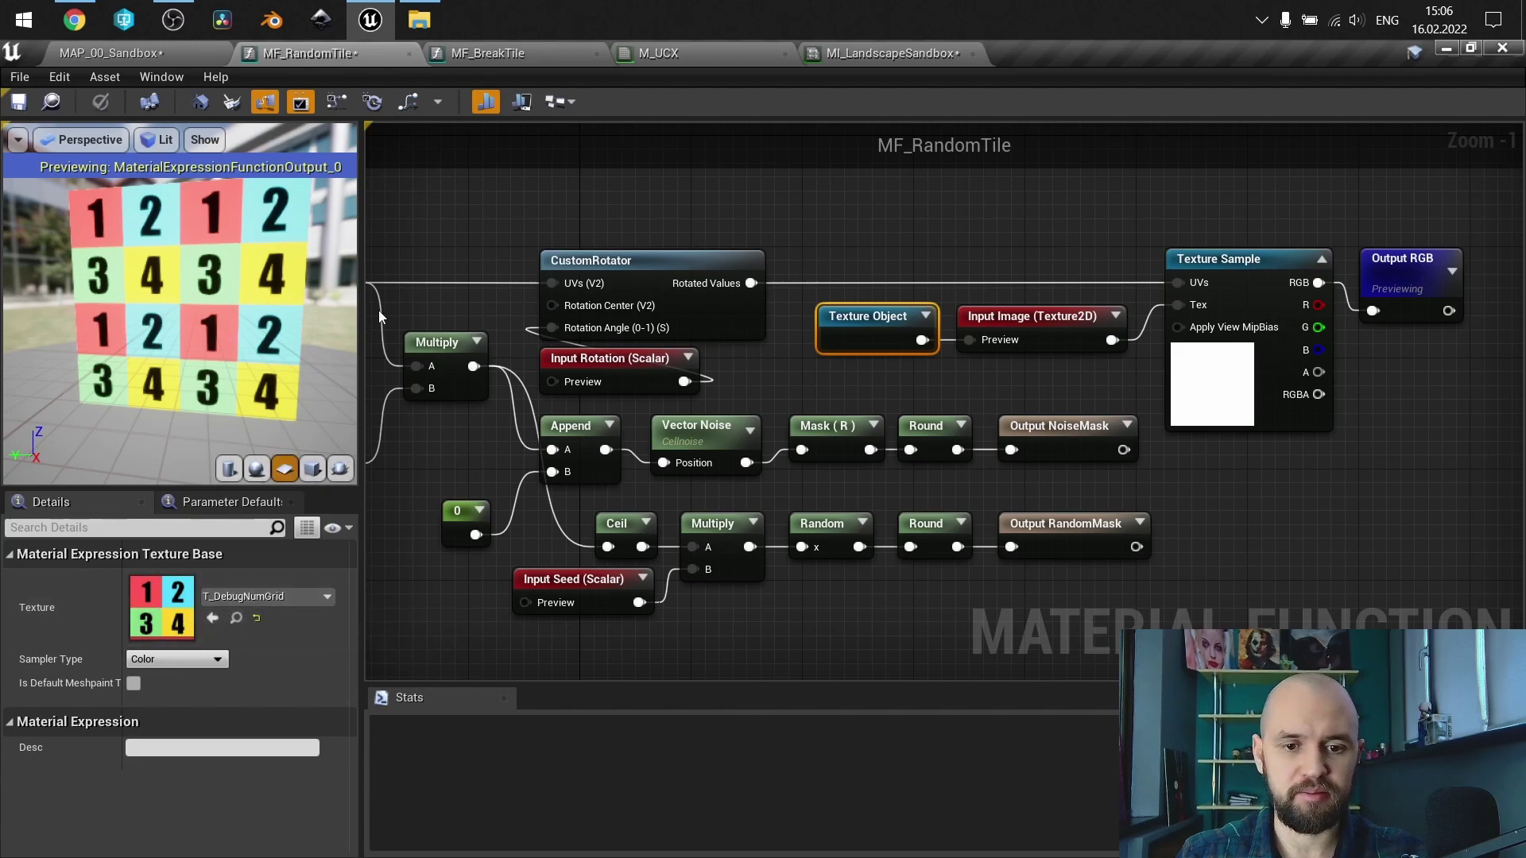
- Test the ScaleUV input's X preview value at 1 and 0,5, and restore it to 2
mouse_move(622, 193)
right_down()
mouse_move(781, 192)
mouse_move(632, 205)
right_up()
right_drag(529, 291, 995, 283)
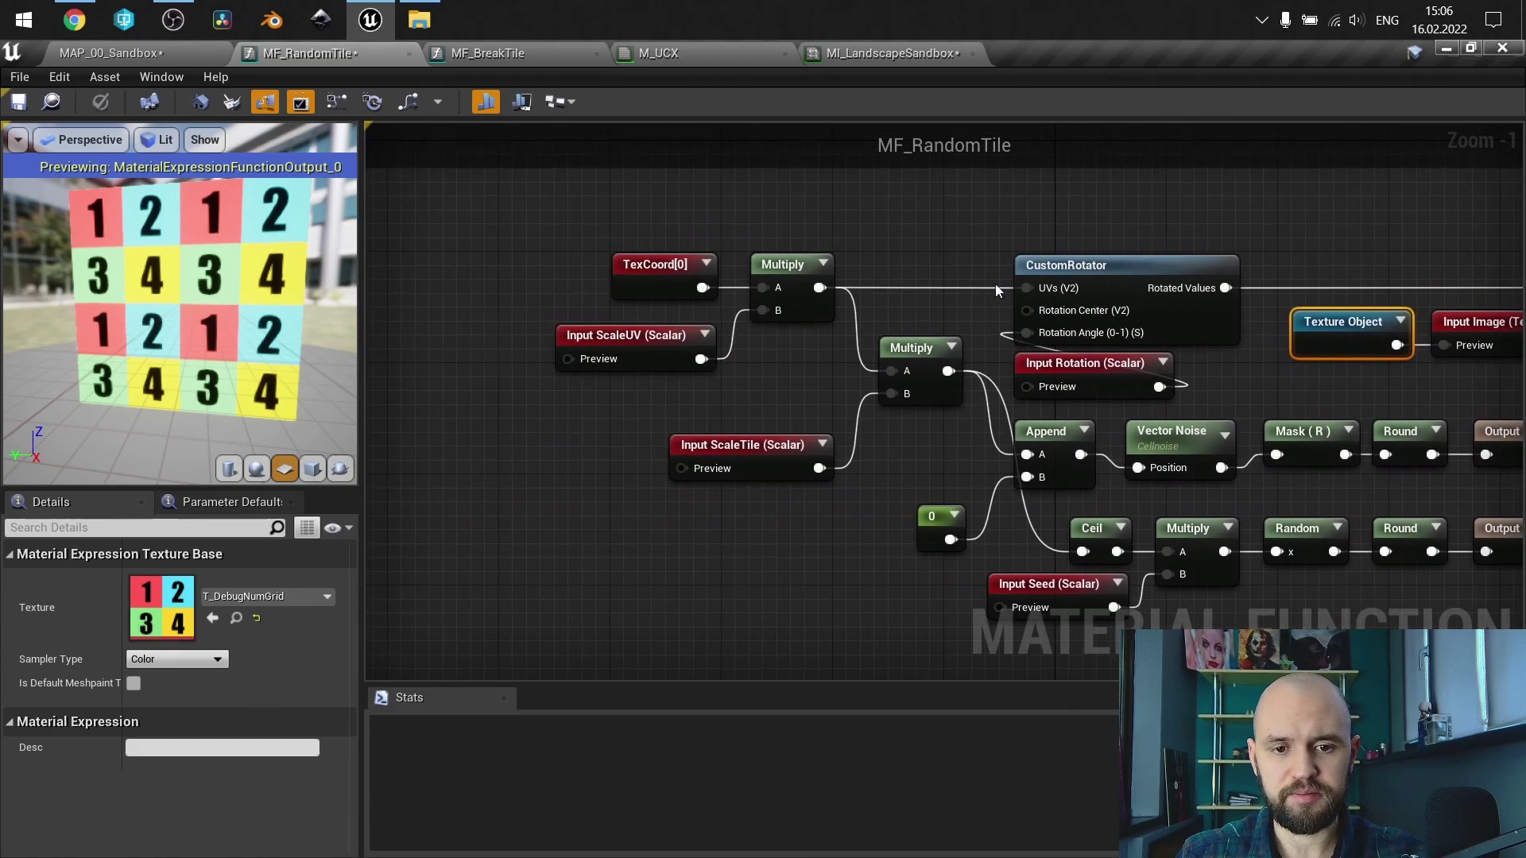
click(616, 334)
click(151, 650)
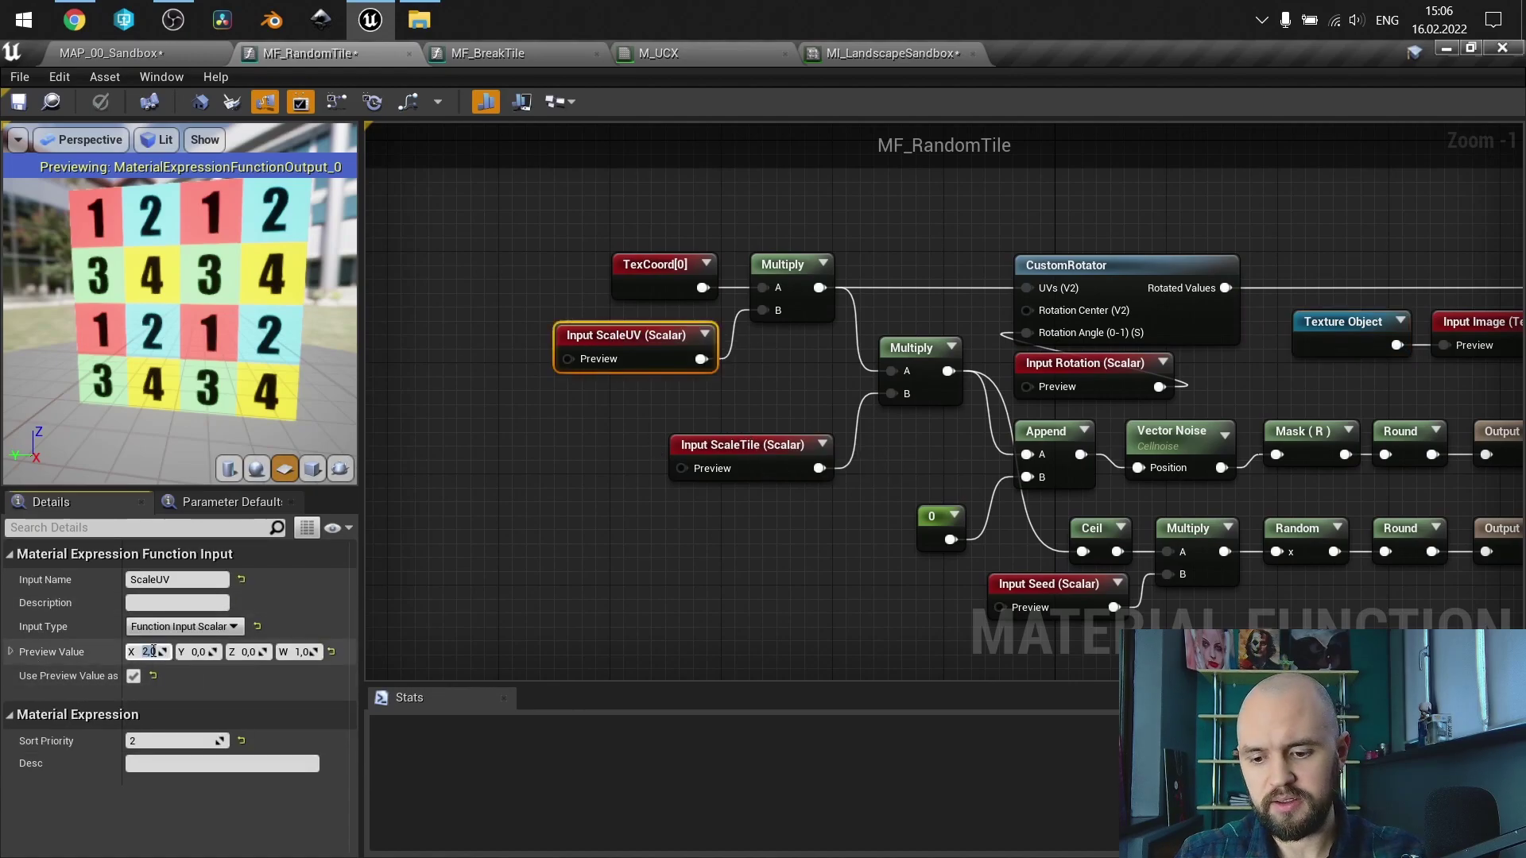
text(1)
key(Return)
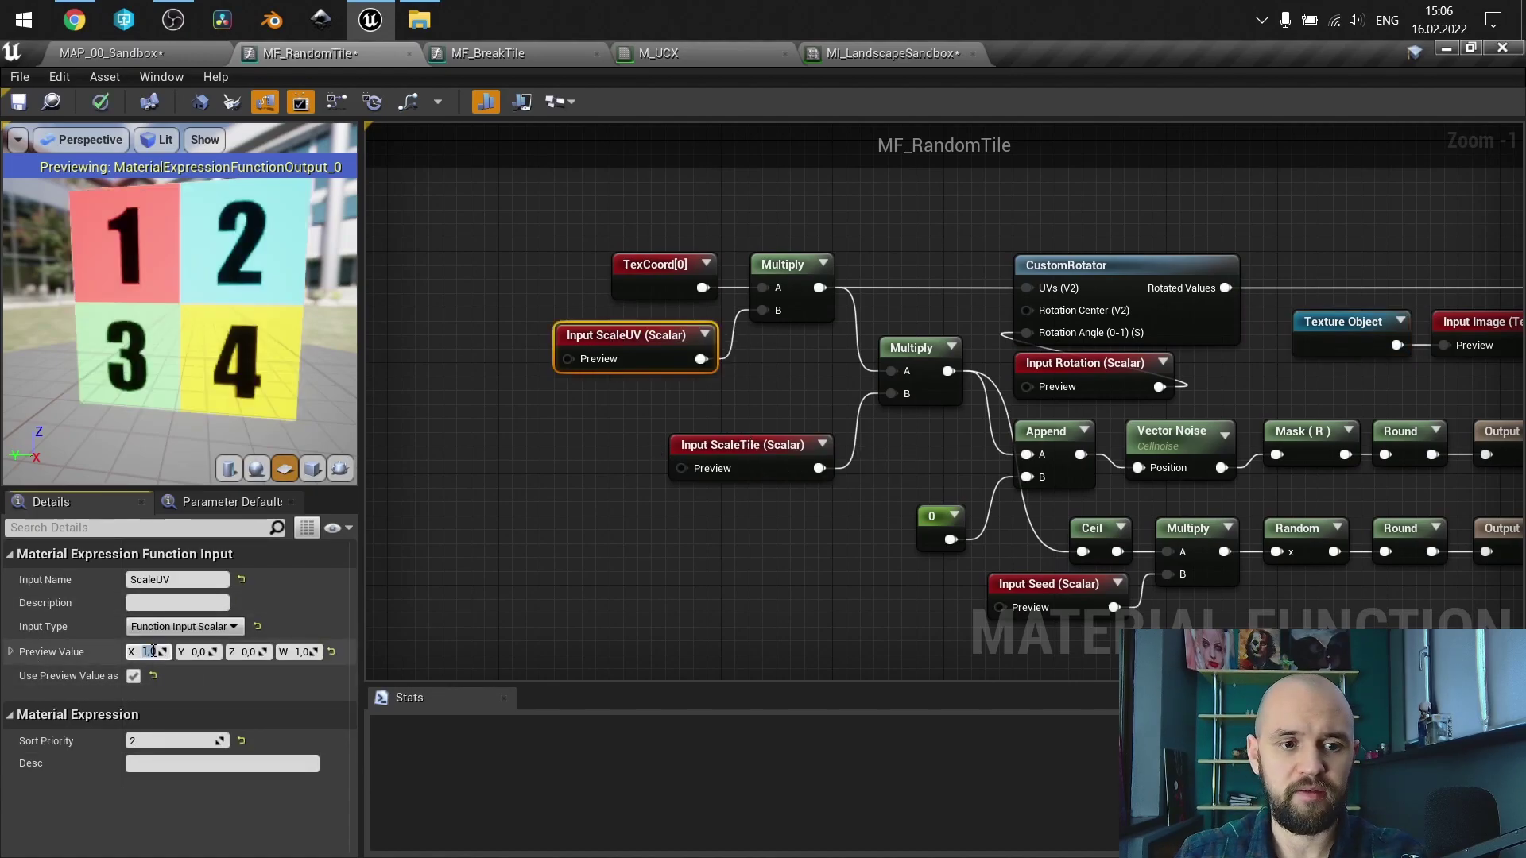
text(0,5)
key(Return)
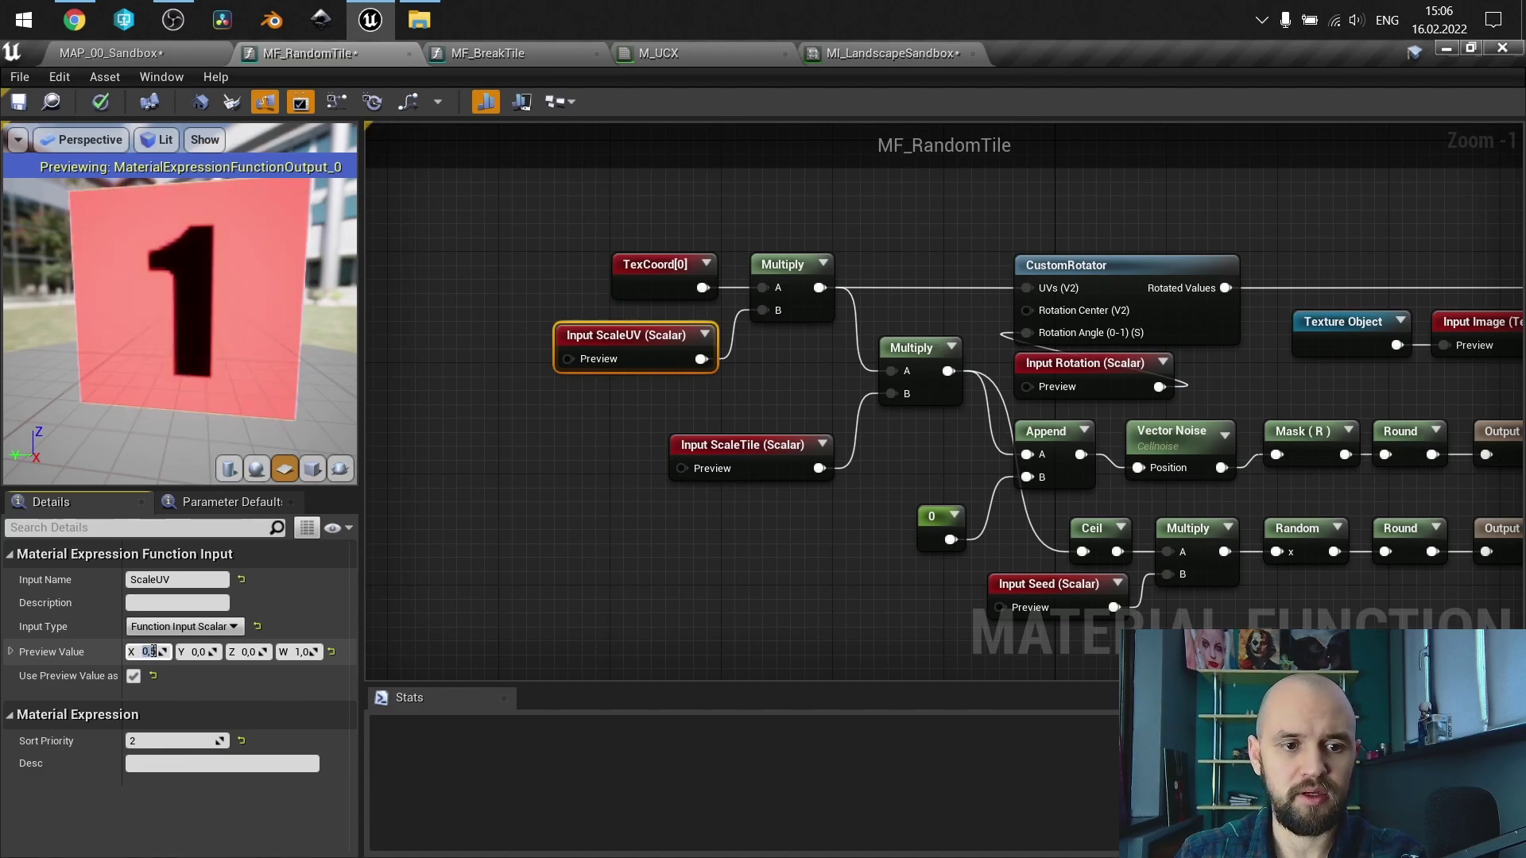
mouse_move(201, 346)
mouse_down()
mouse_move(239, 346)
mouse_move(186, 350)
mouse_up()
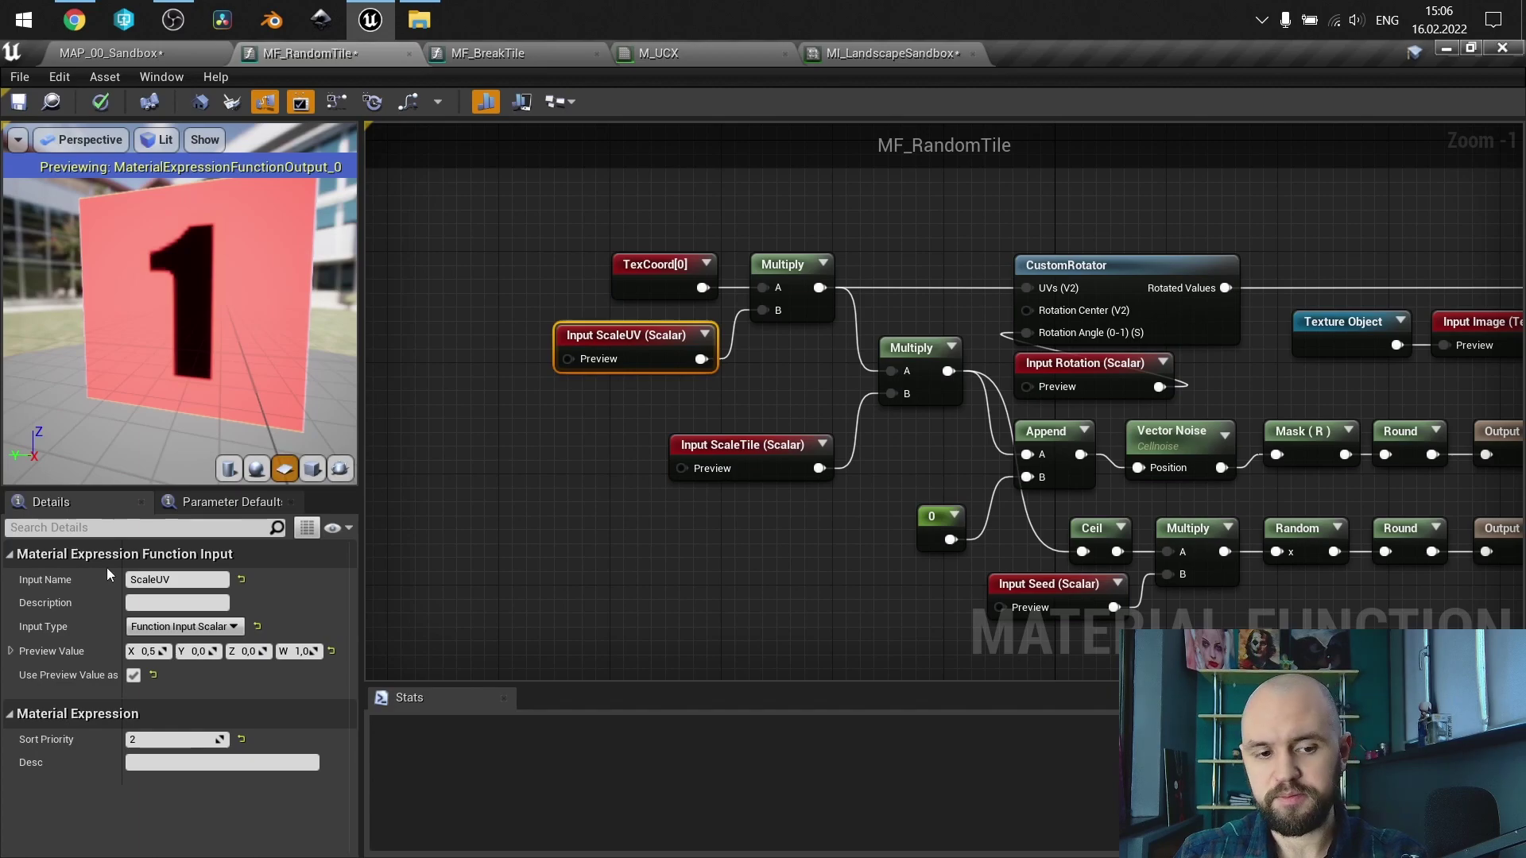
click(148, 651)
text(2)
key(Return)
- Examine the node chains leading to the RandomMask and NoiseMask outputs, highlighting each branch in turn
right_drag(1184, 427, 586, 443)
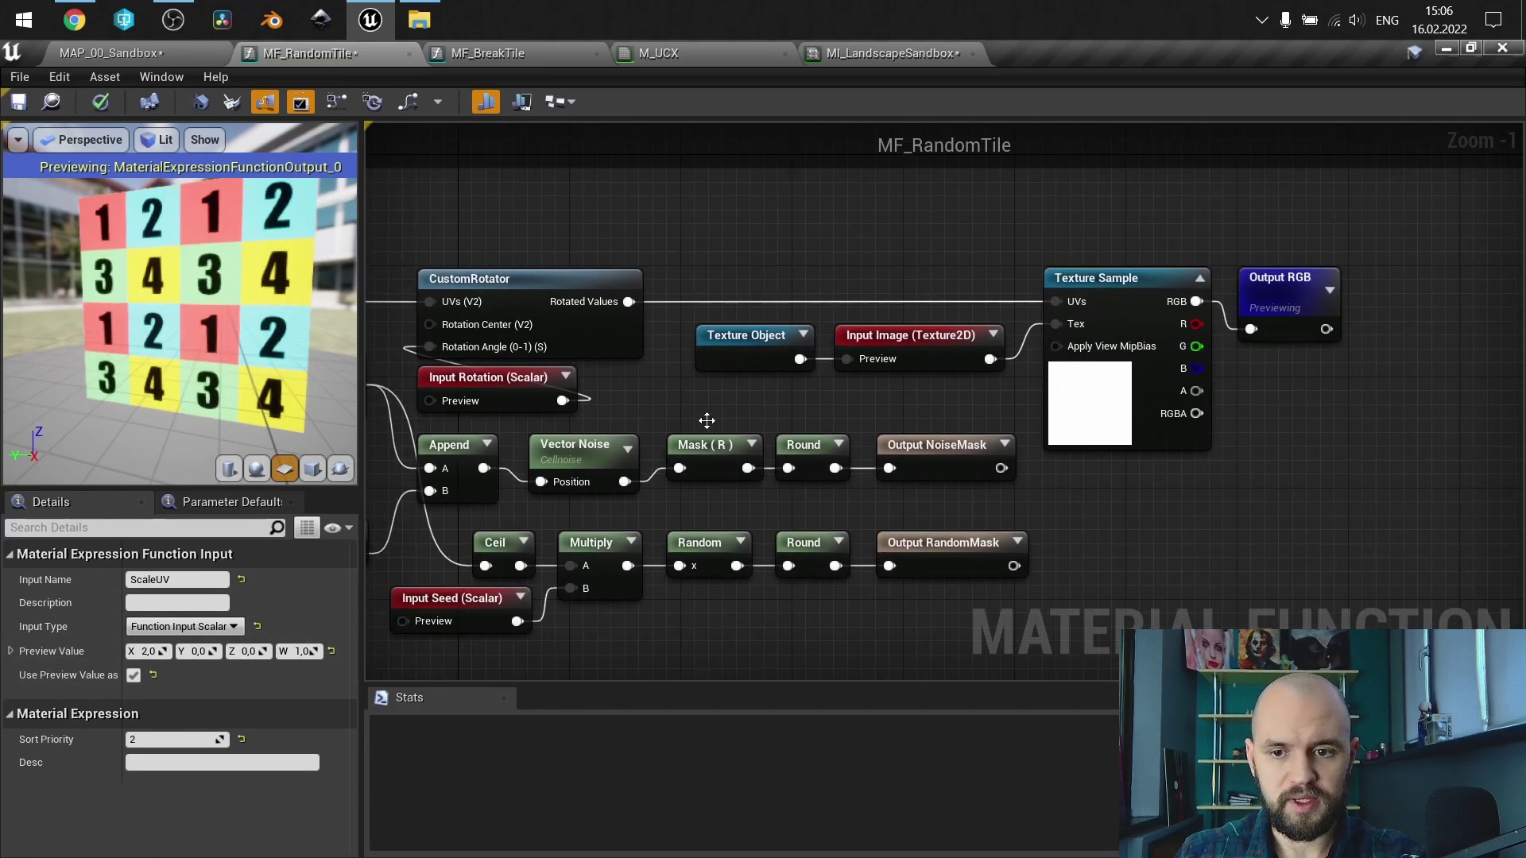
right_drag(977, 226, 1308, 184)
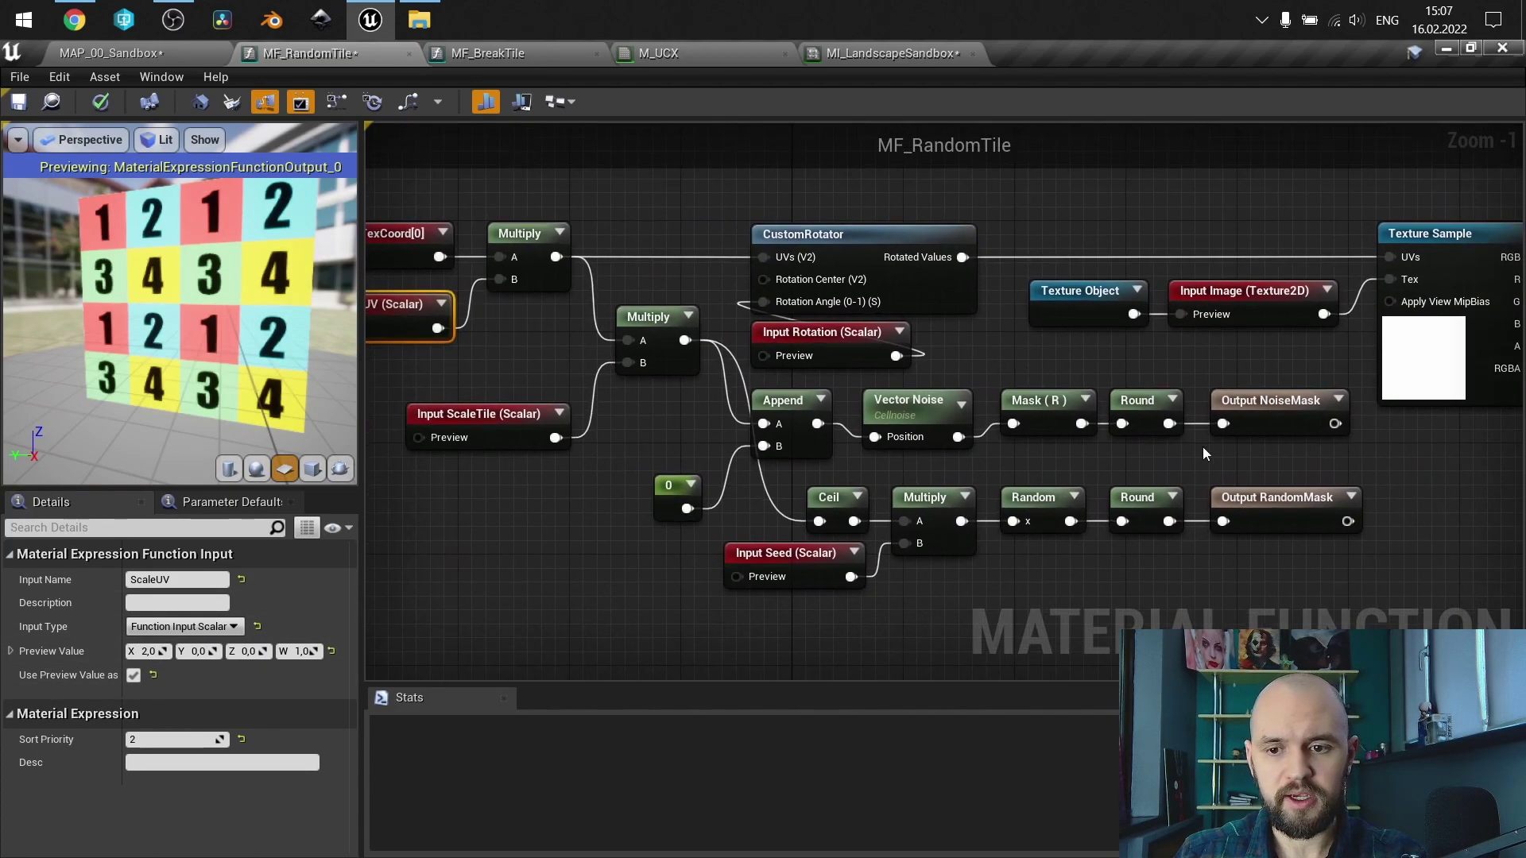
drag(1288, 590, 798, 521)
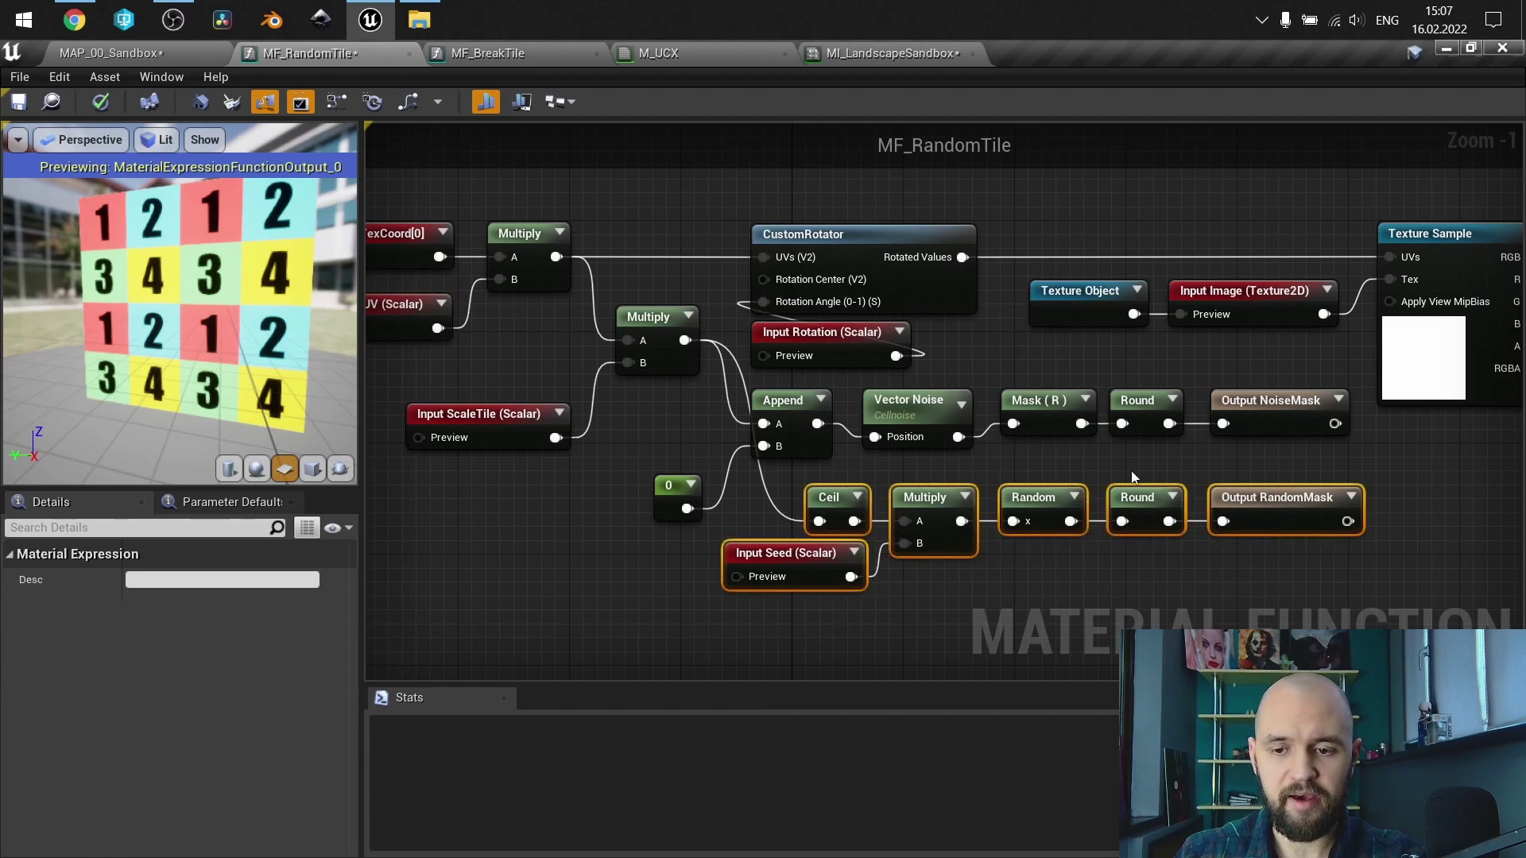
drag(1267, 455, 751, 386)
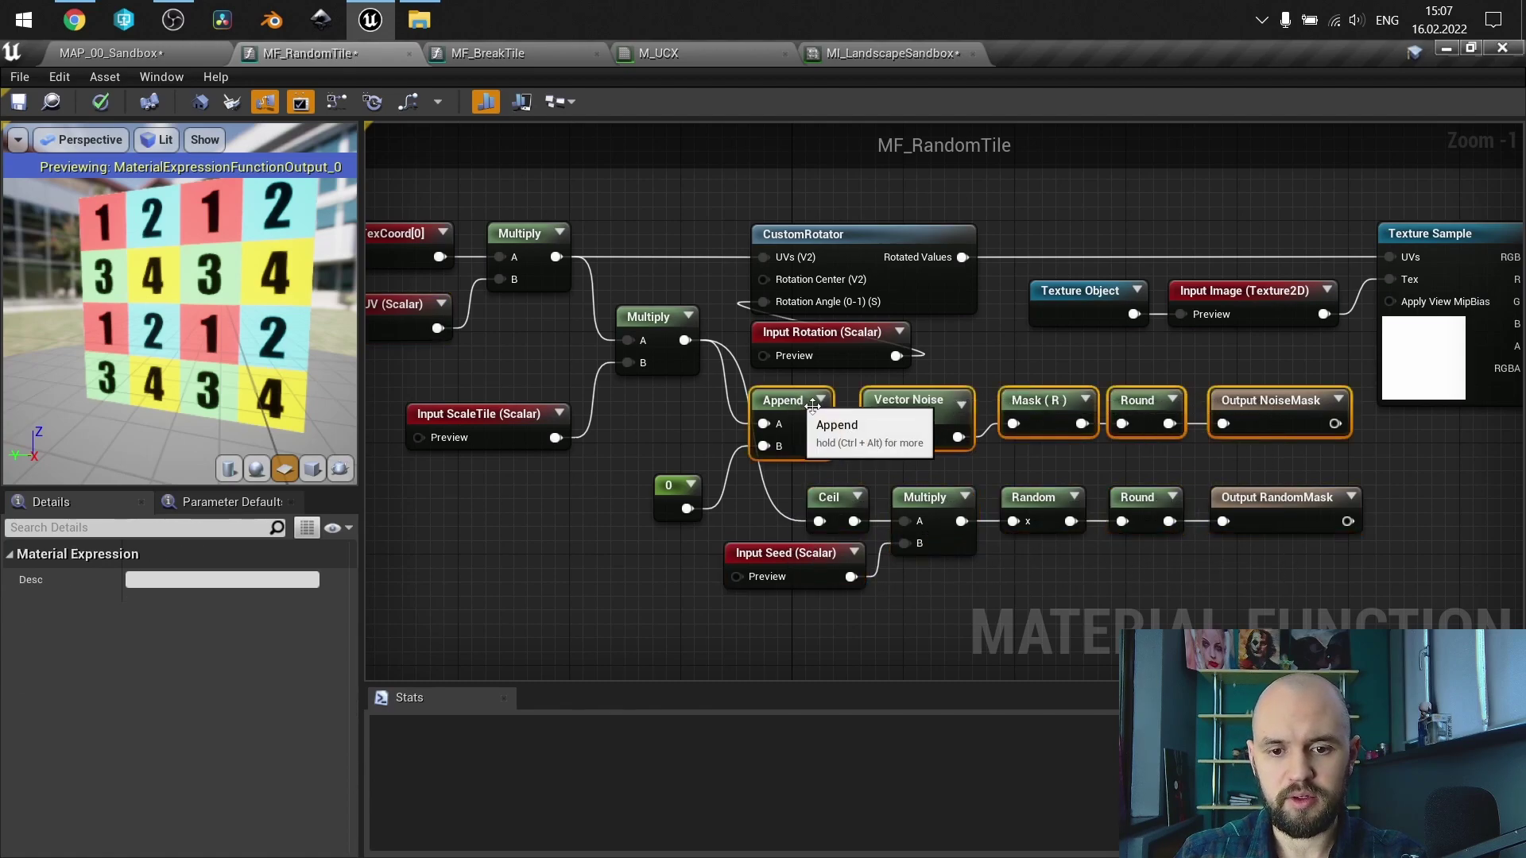
click(1161, 355)
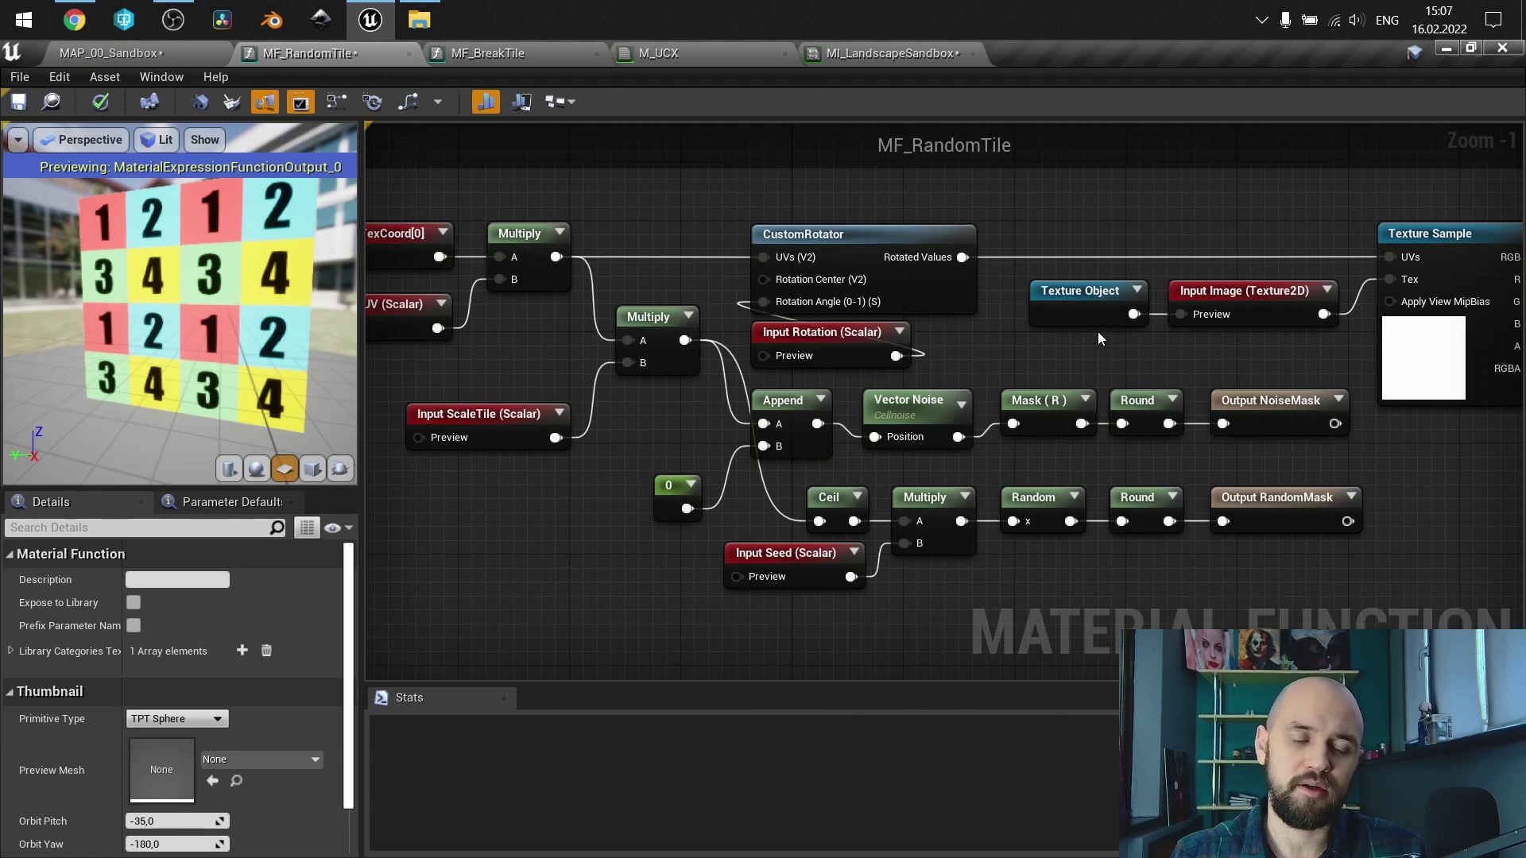
- Preview the NoiseMask output on the preview plane
right_click(1253, 403)
click(1276, 483)
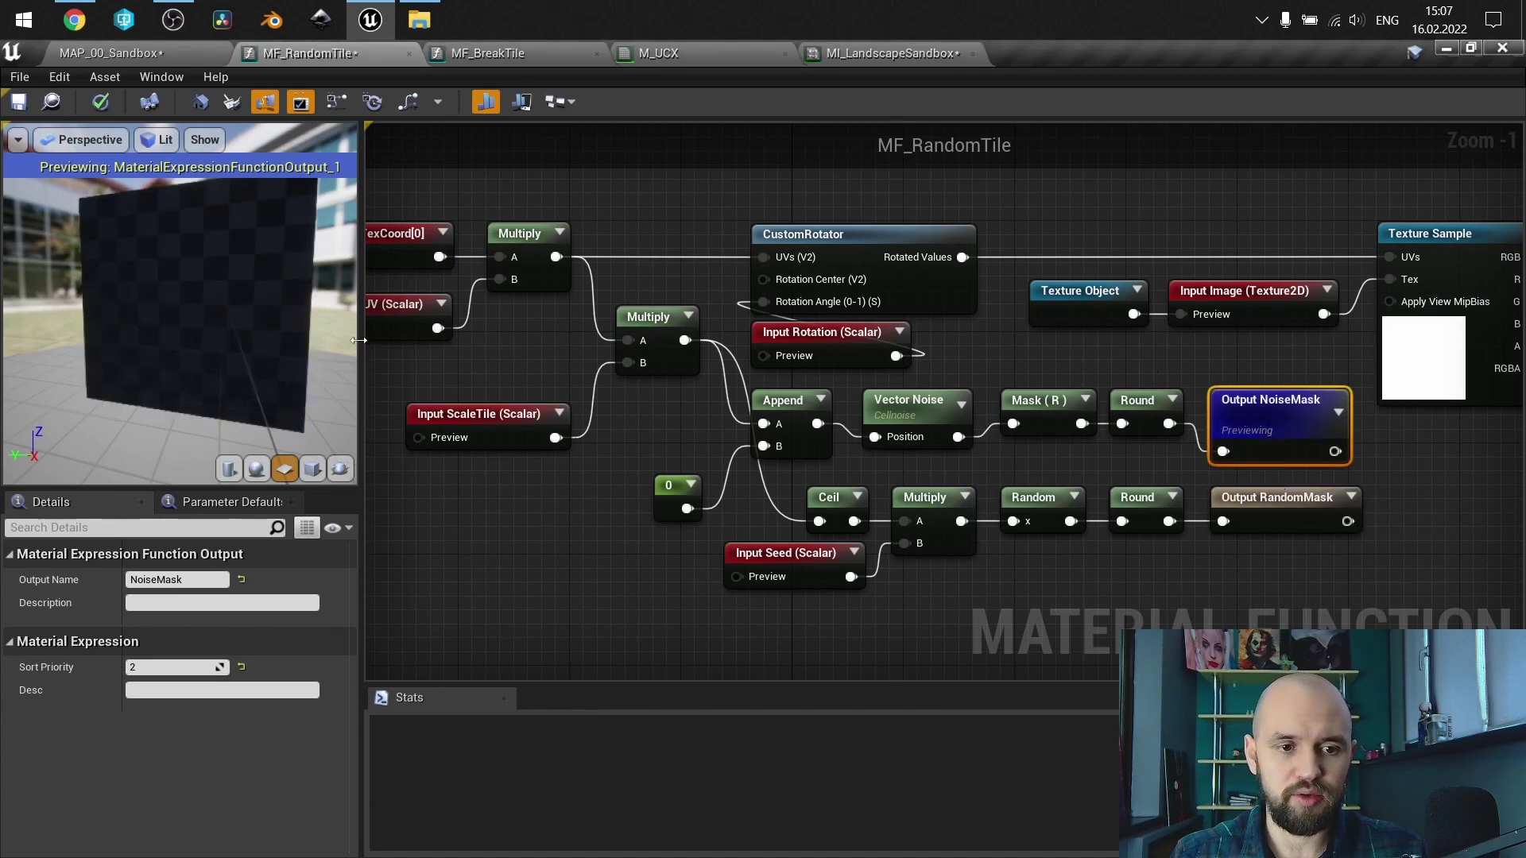
mouse_move(288, 349)
mouse_down()
mouse_move(263, 345)
mouse_move(289, 346)
mouse_up()
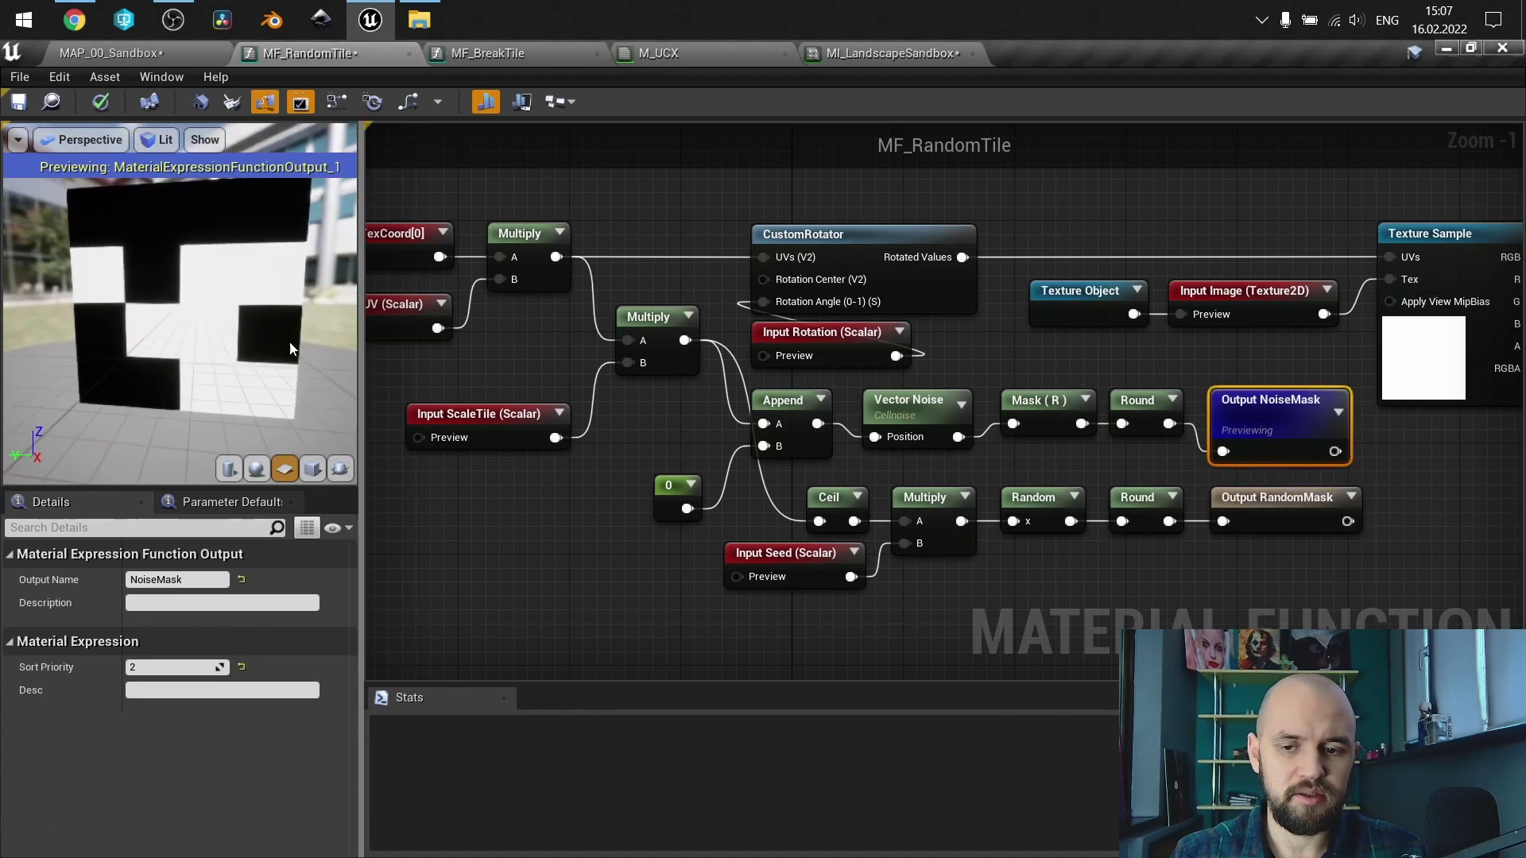
- Preview the RandomMask output on the plane and stop previewing it
right_click(1301, 498)
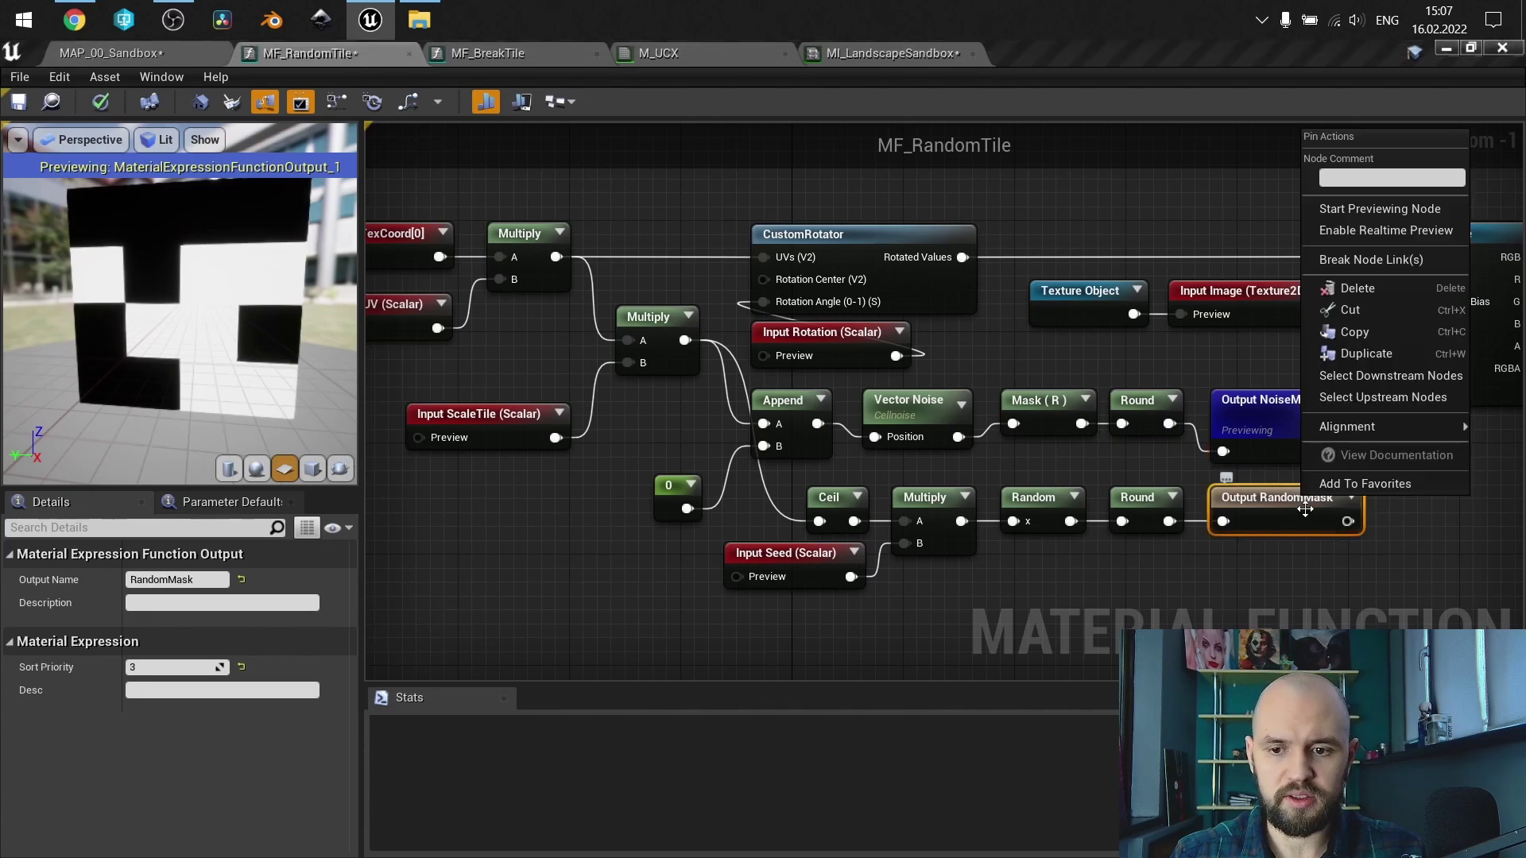
click(1361, 210)
right_click(1271, 503)
click(1282, 209)
- Examine the NoiseMask branch from Append to its output, and the Random node in the RandomMask branch
scroll(1282, 445, up, 1)
right_drag(681, 399, 540, 354)
drag(1232, 407, 519, 342)
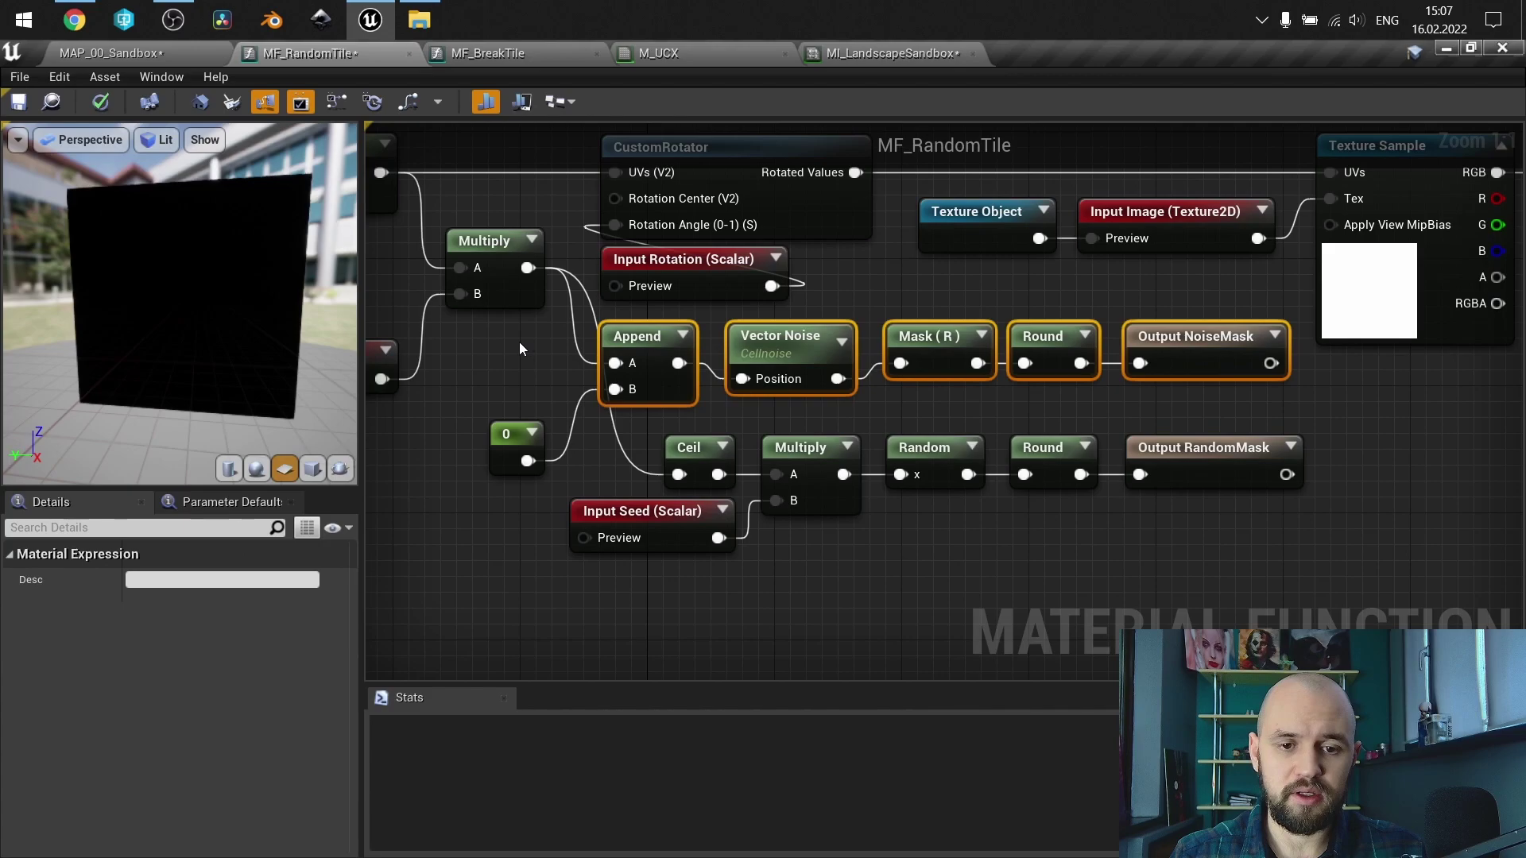
click(871, 400)
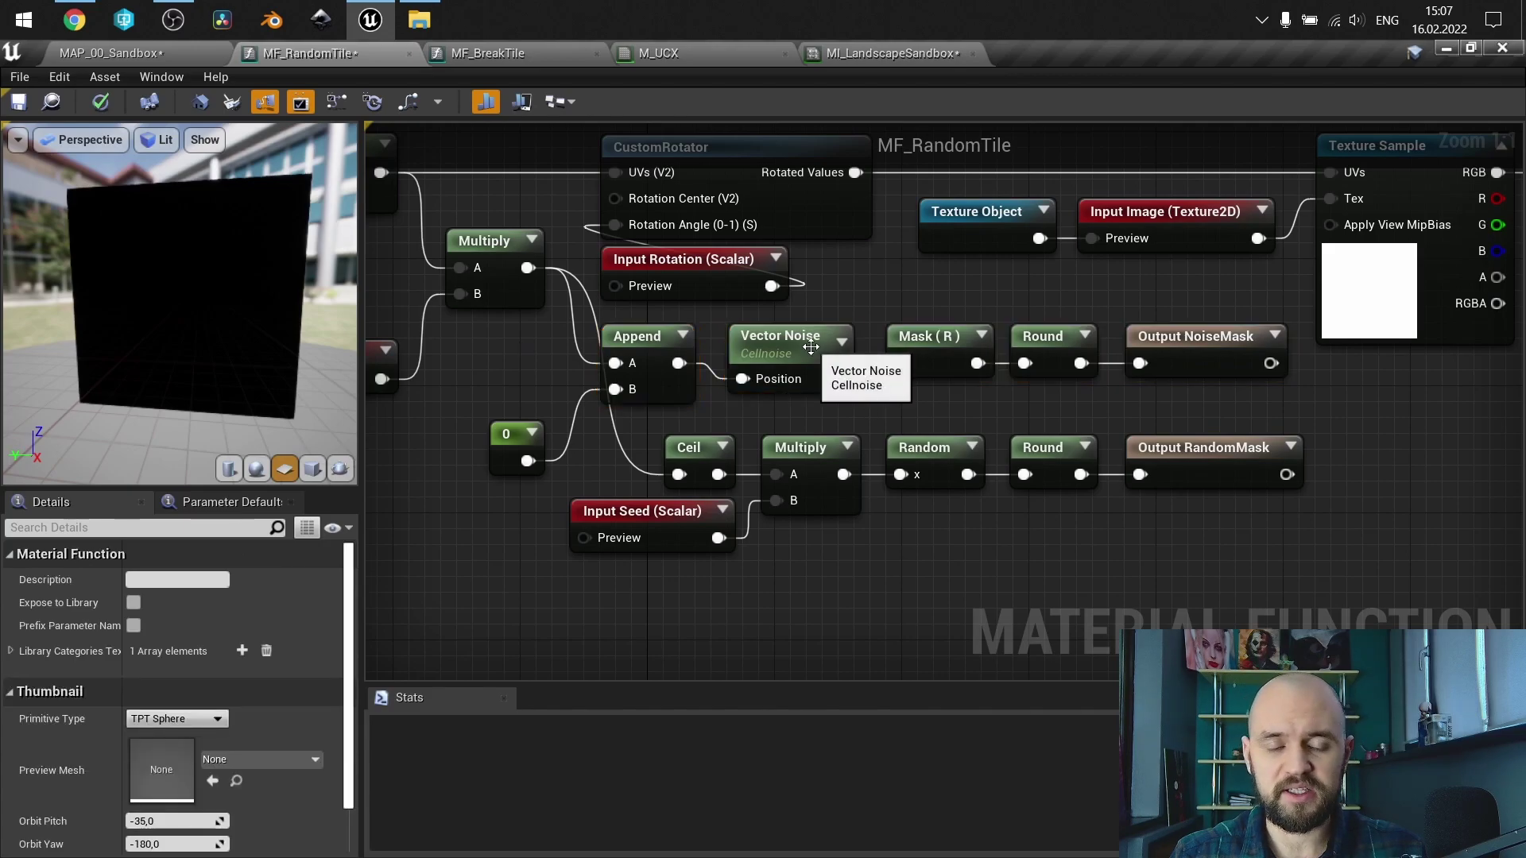
click(958, 464)
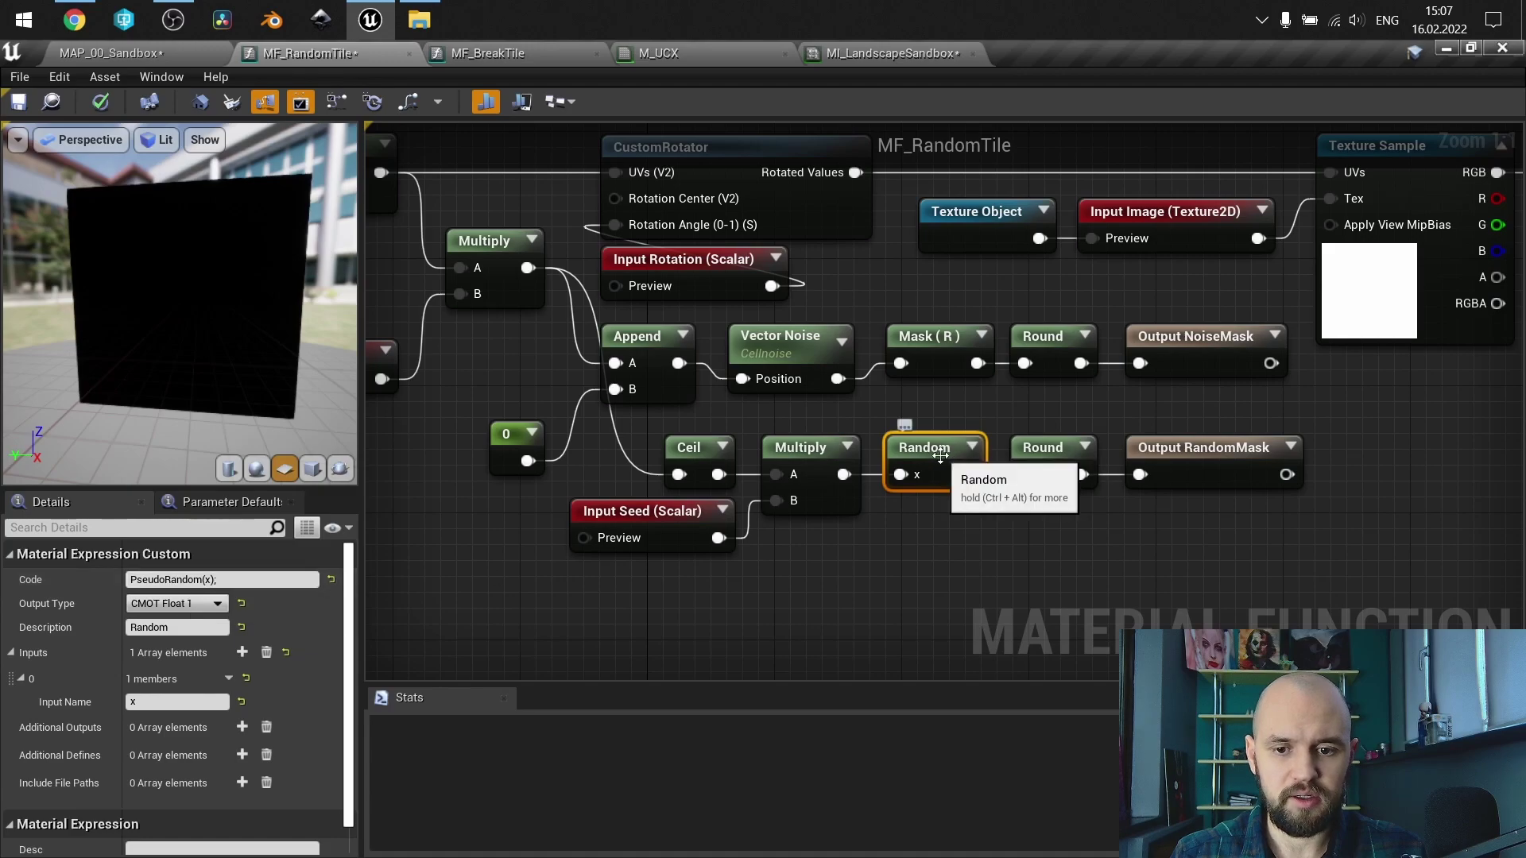
- Add a Custom expression node below the Random node and inspect the Random node's code for comparison
click(914, 554)
right_click(914, 552)
text(custom)
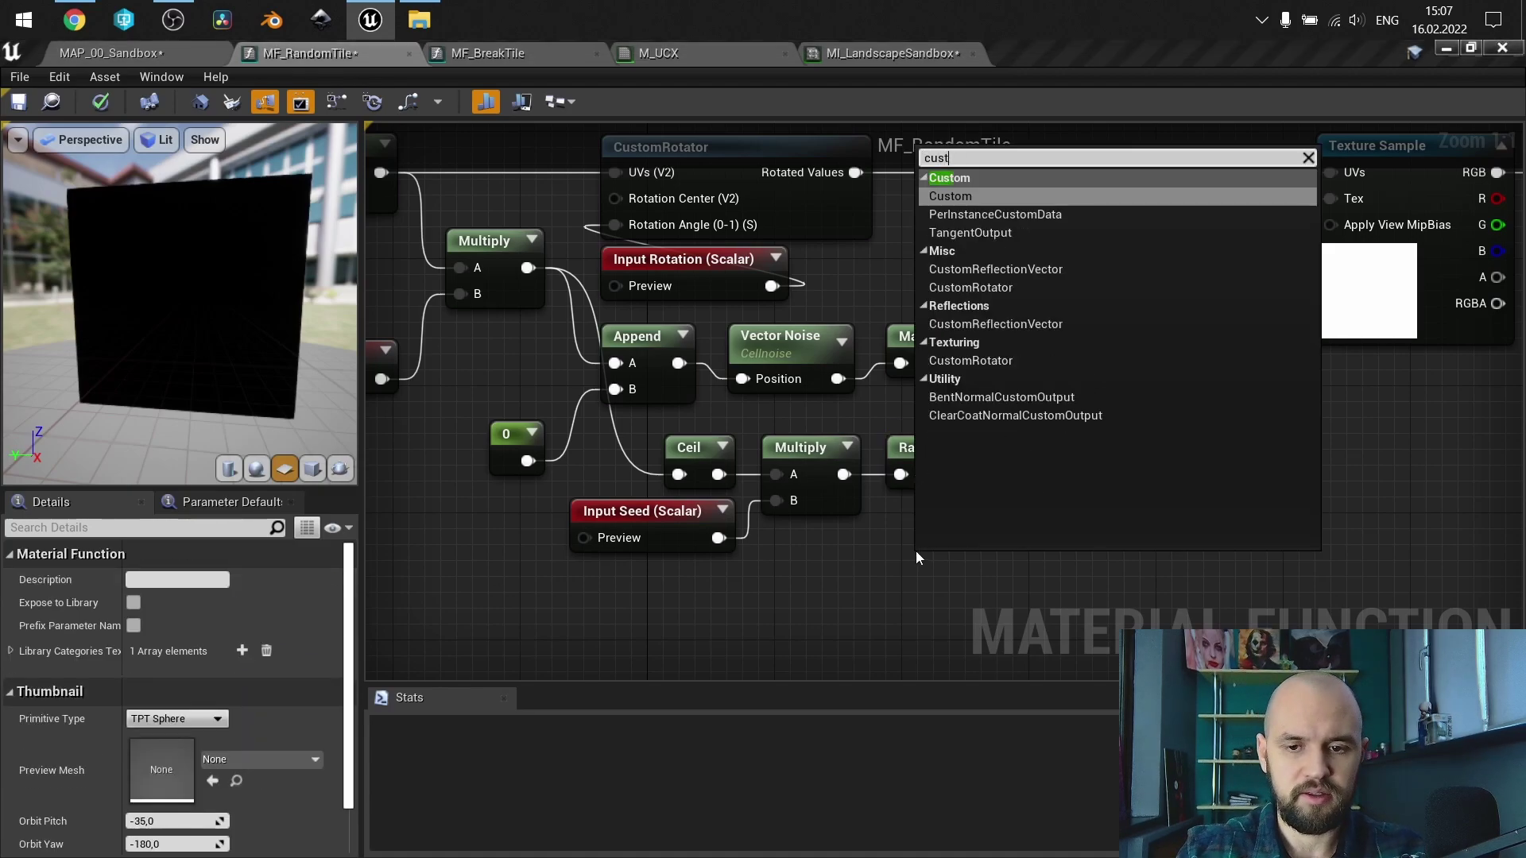
key(Return)
right_drag(918, 556, 824, 354)
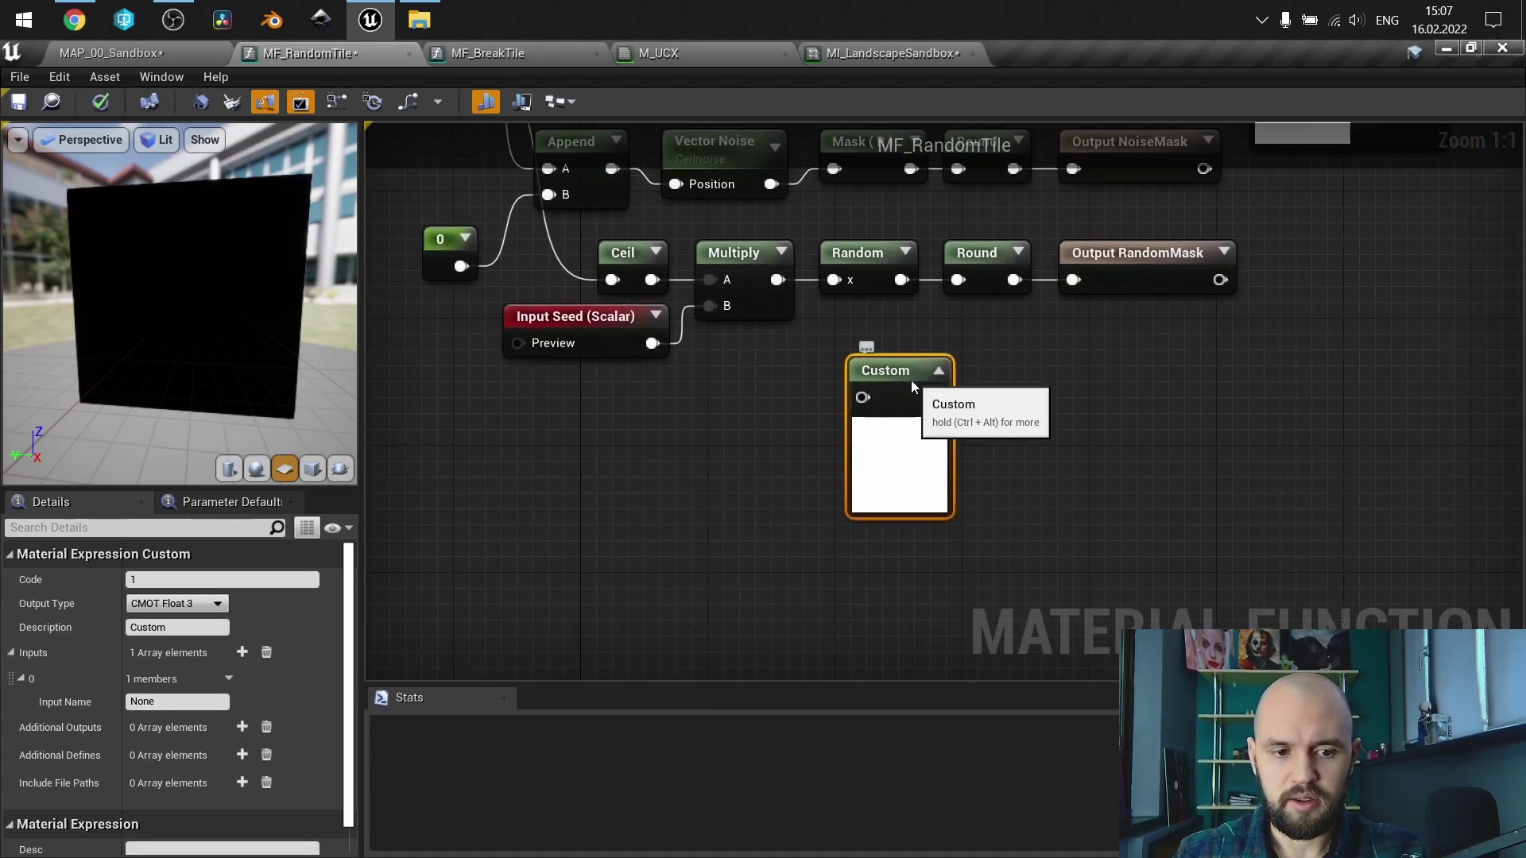
click(856, 267)
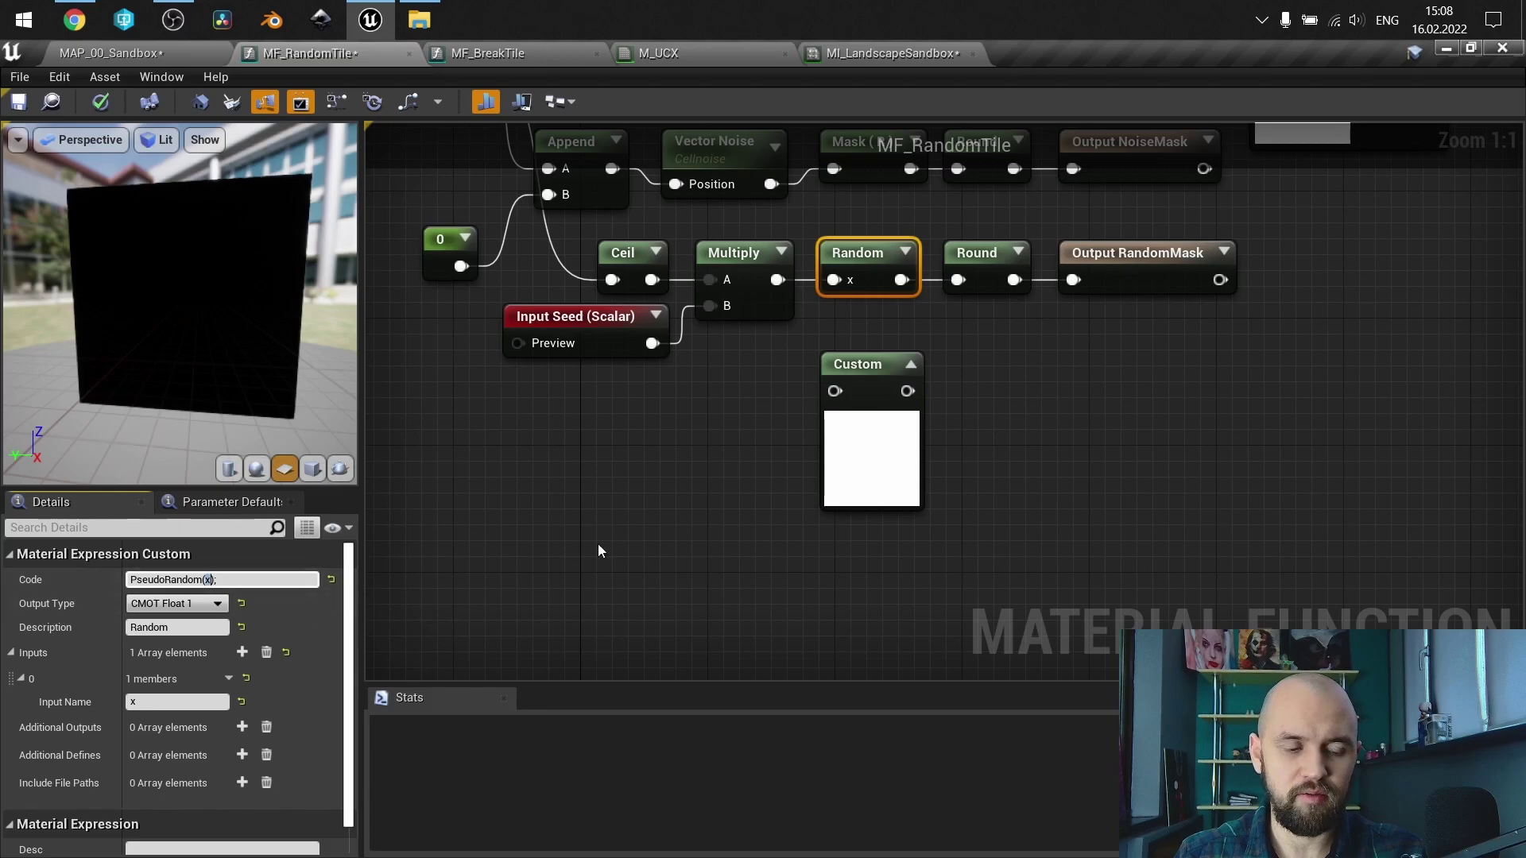
- Delete the blank Custom node below the RandomMask branch
click(762, 388)
right_drag(1038, 323, 1126, 571)
right_drag(1057, 465, 1058, 318)
click(956, 476)
key(Delete)
- Examine the 0 constant and the ScaleTile multiplication that feed the Append node ahead of Vector Noise
right_drag(778, 334, 845, 413)
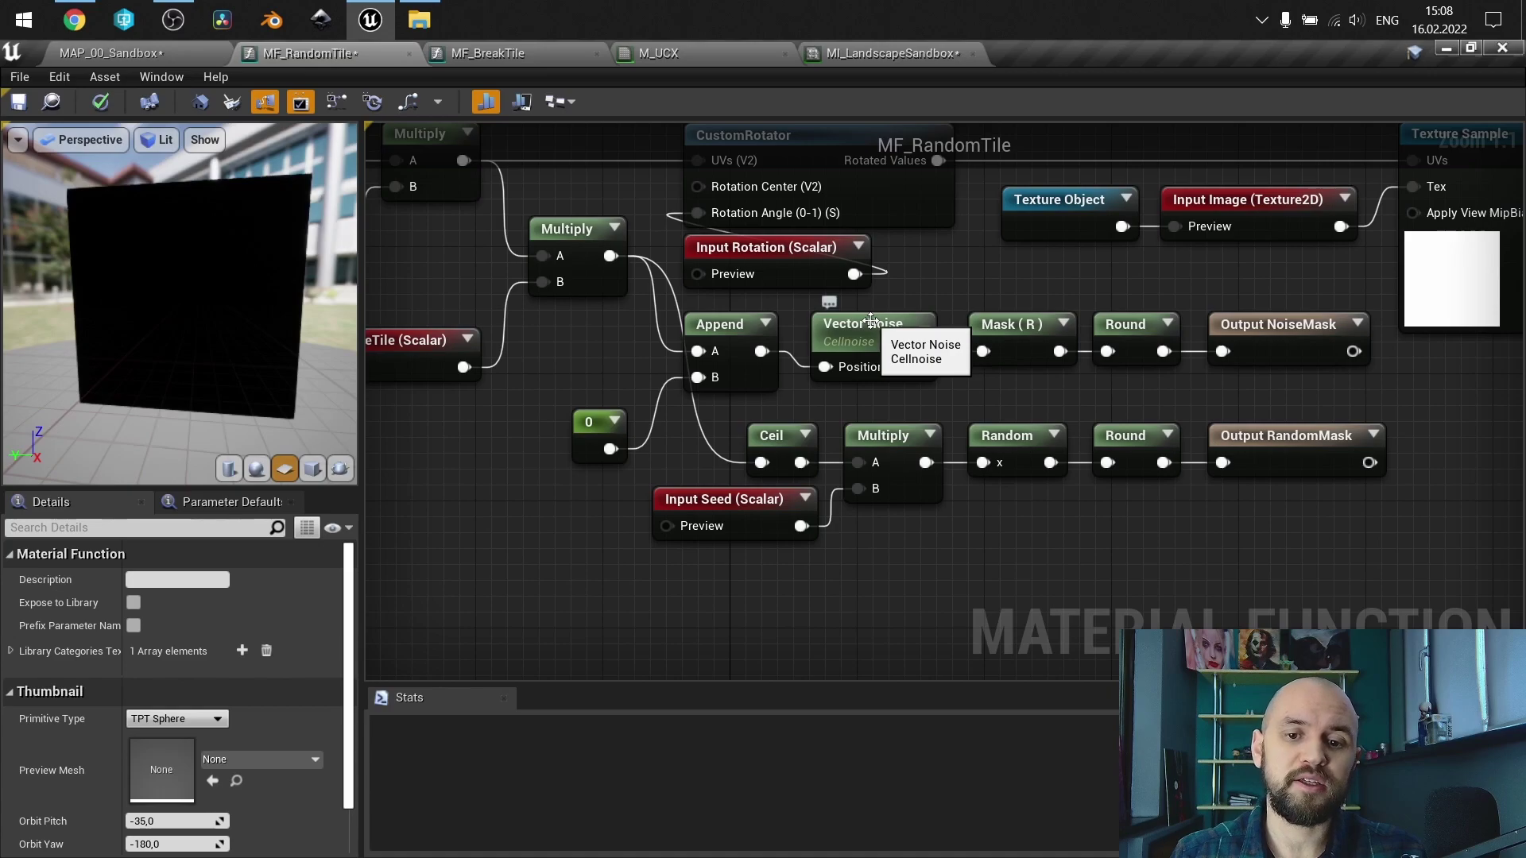
click(600, 441)
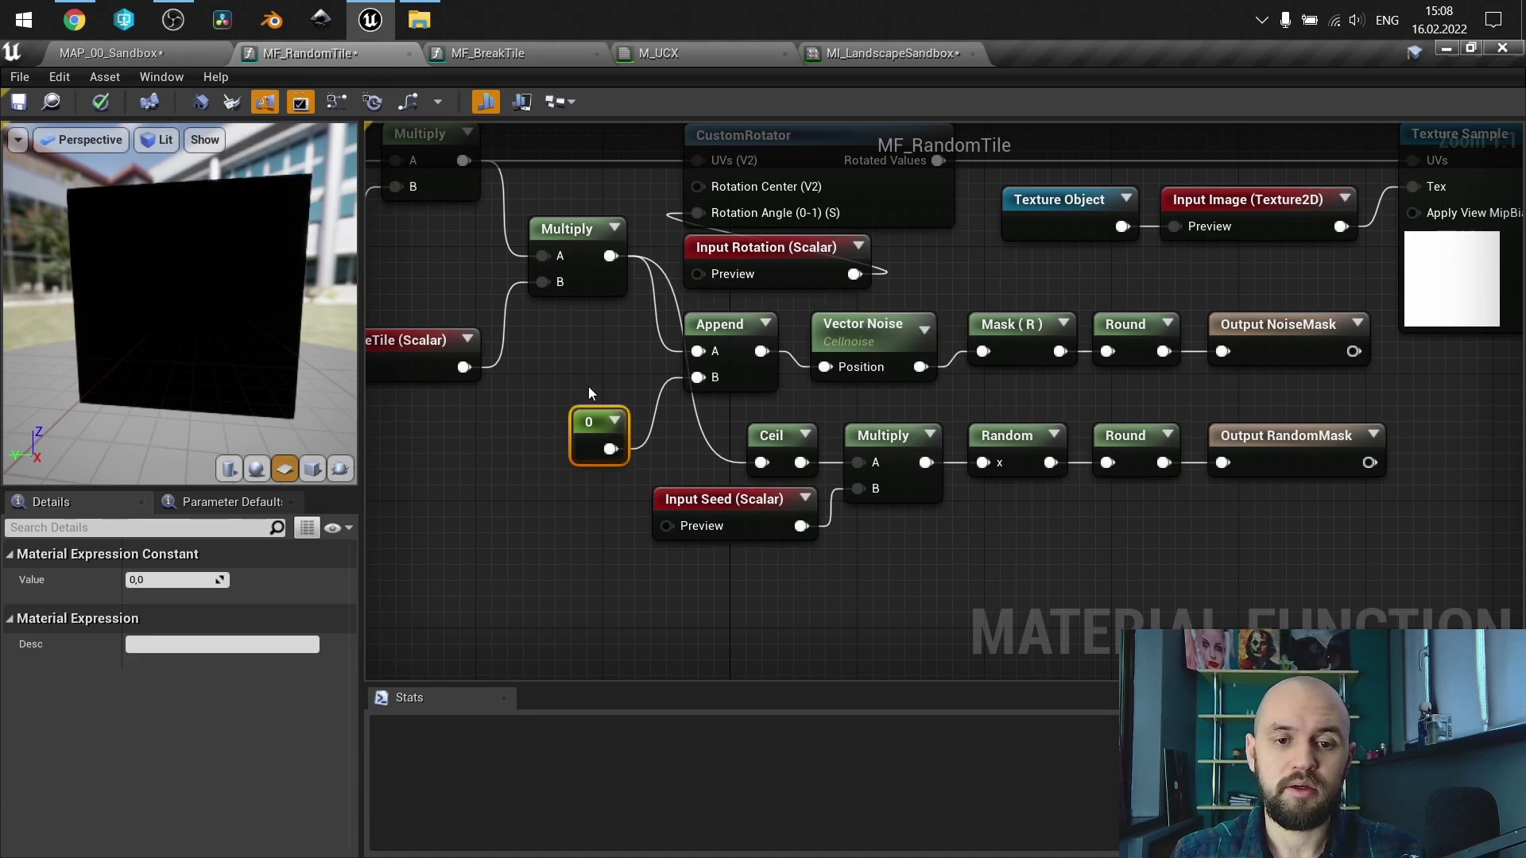
right_drag(588, 386, 761, 422)
drag(761, 423, 584, 322)
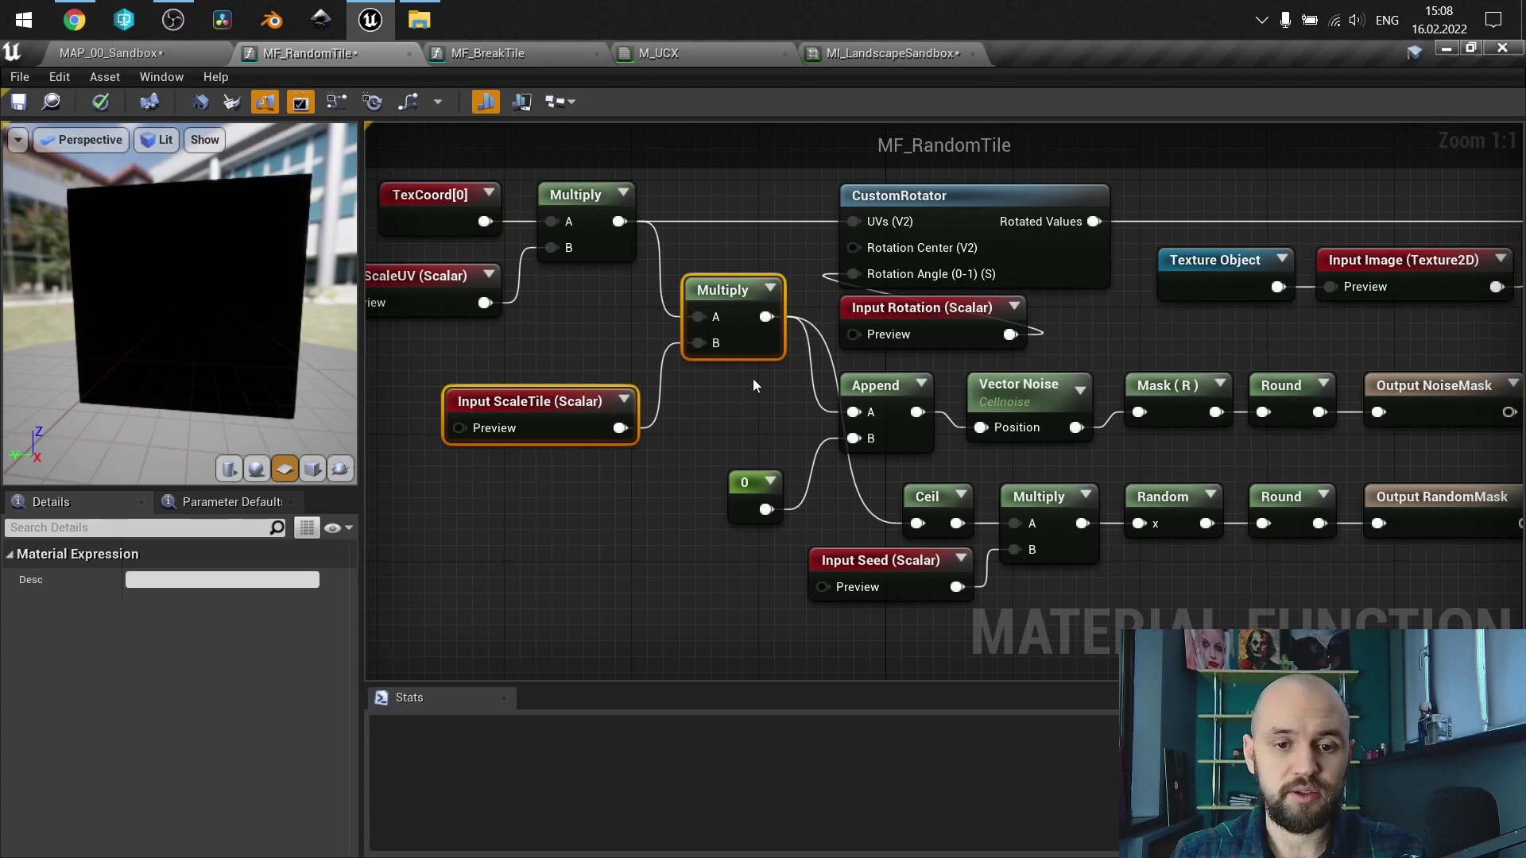
right_drag(429, 175, 498, 194)
right_drag(837, 434, 723, 369)
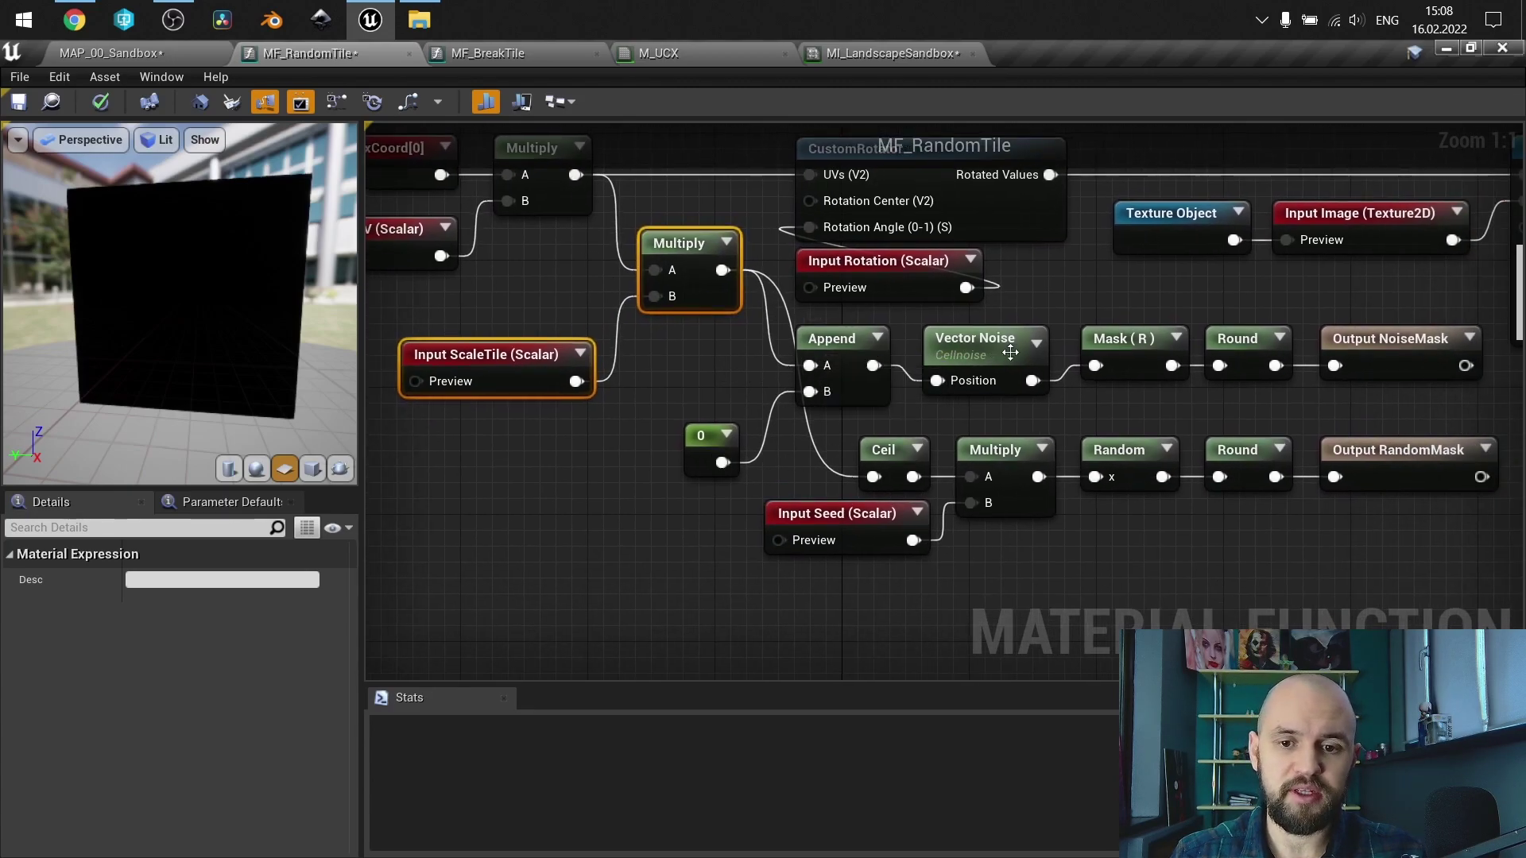
- Inspect the Cellnoise function setting of Vector Noise and the channel selection of the Mask node
right_drag(1138, 404, 922, 412)
click(779, 367)
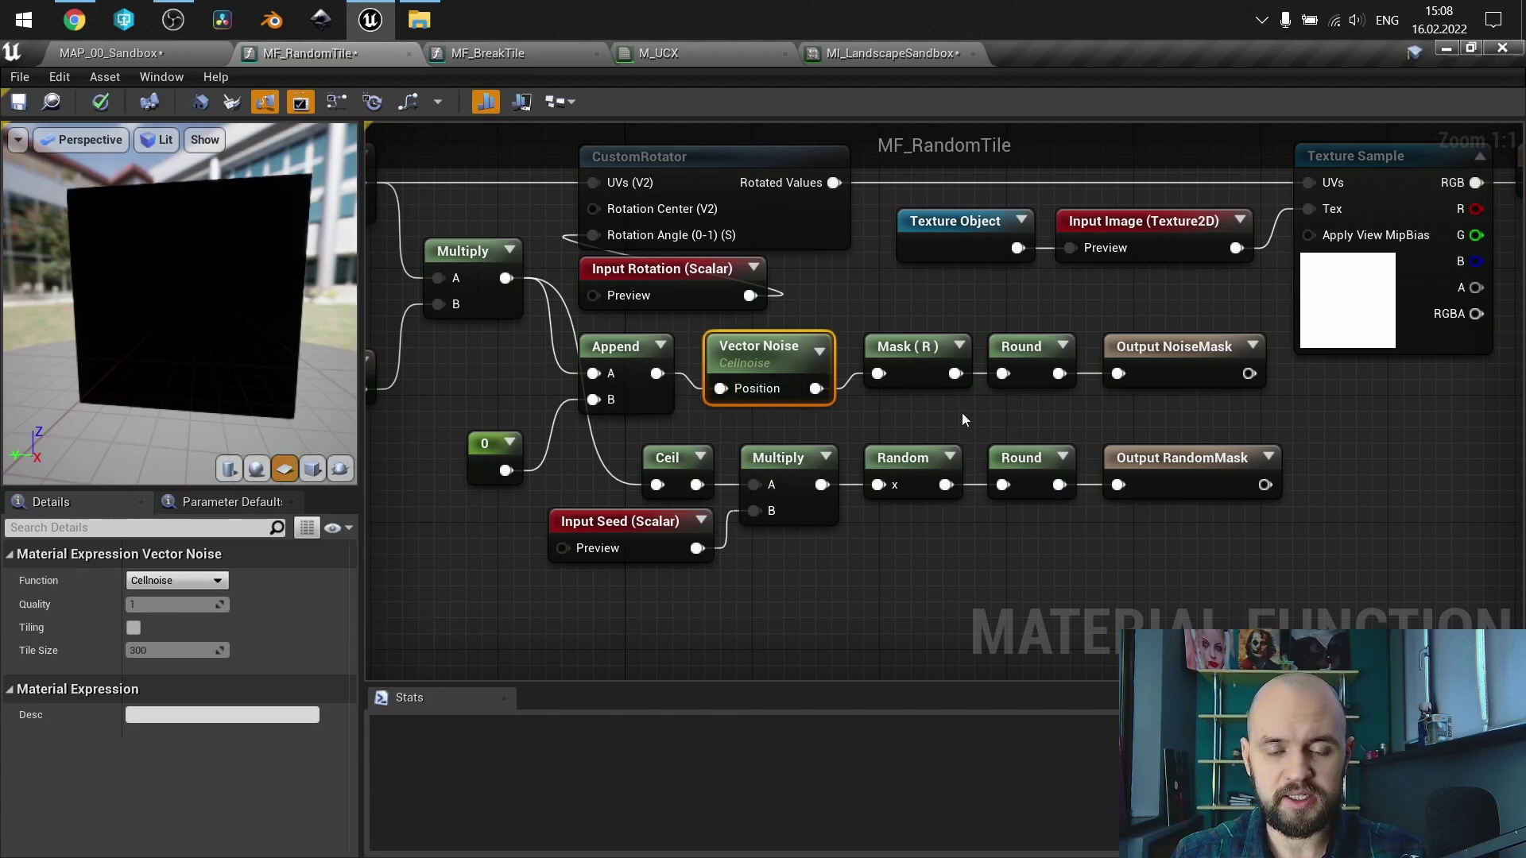
click(924, 387)
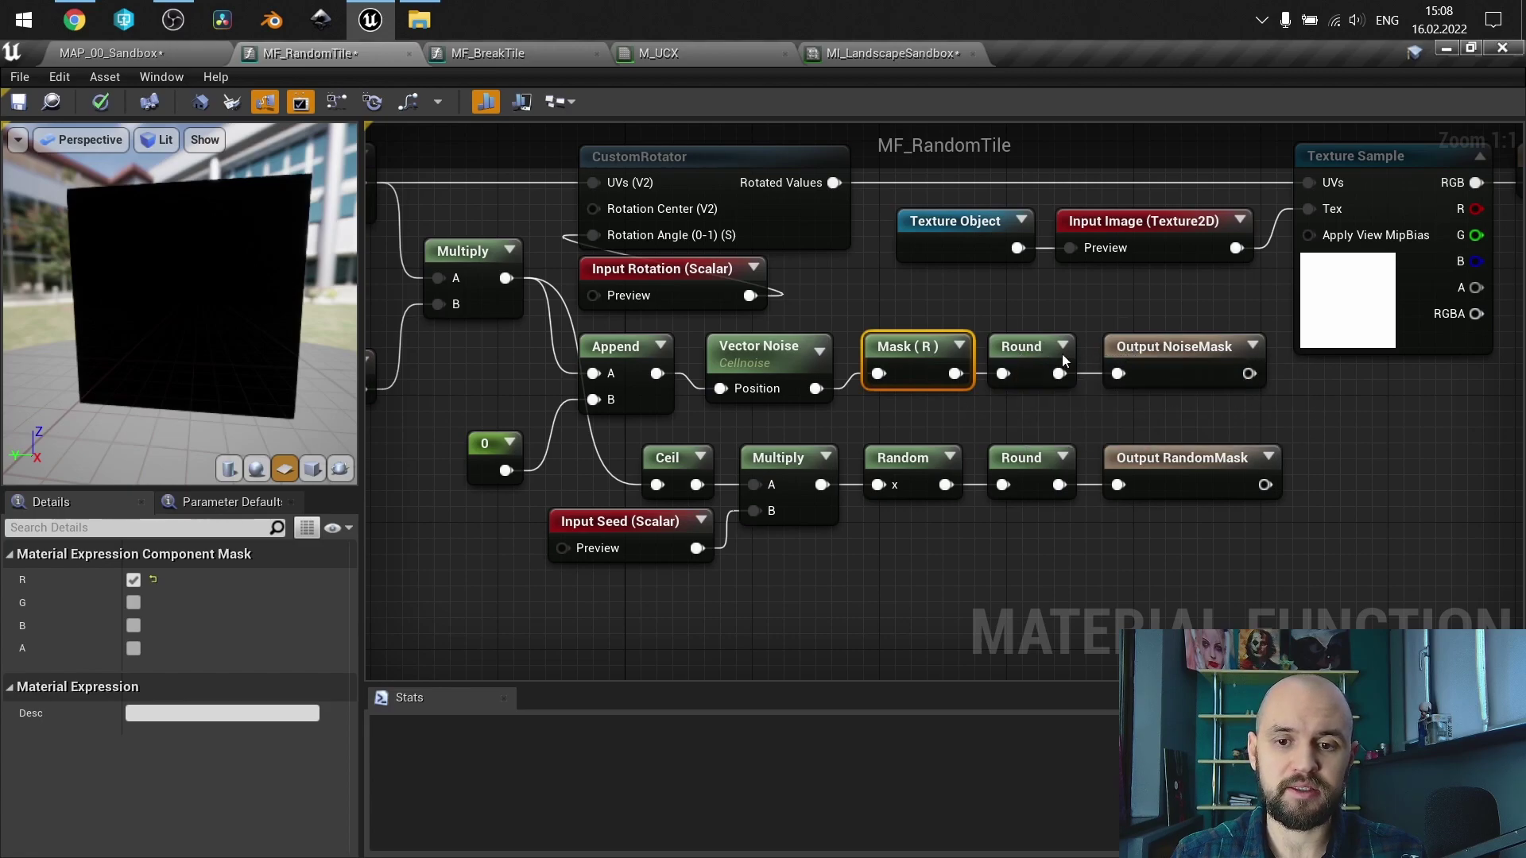
- Start previewing the NoiseMask output node and keep its preview active
right_click(1160, 350)
click(1211, 431)
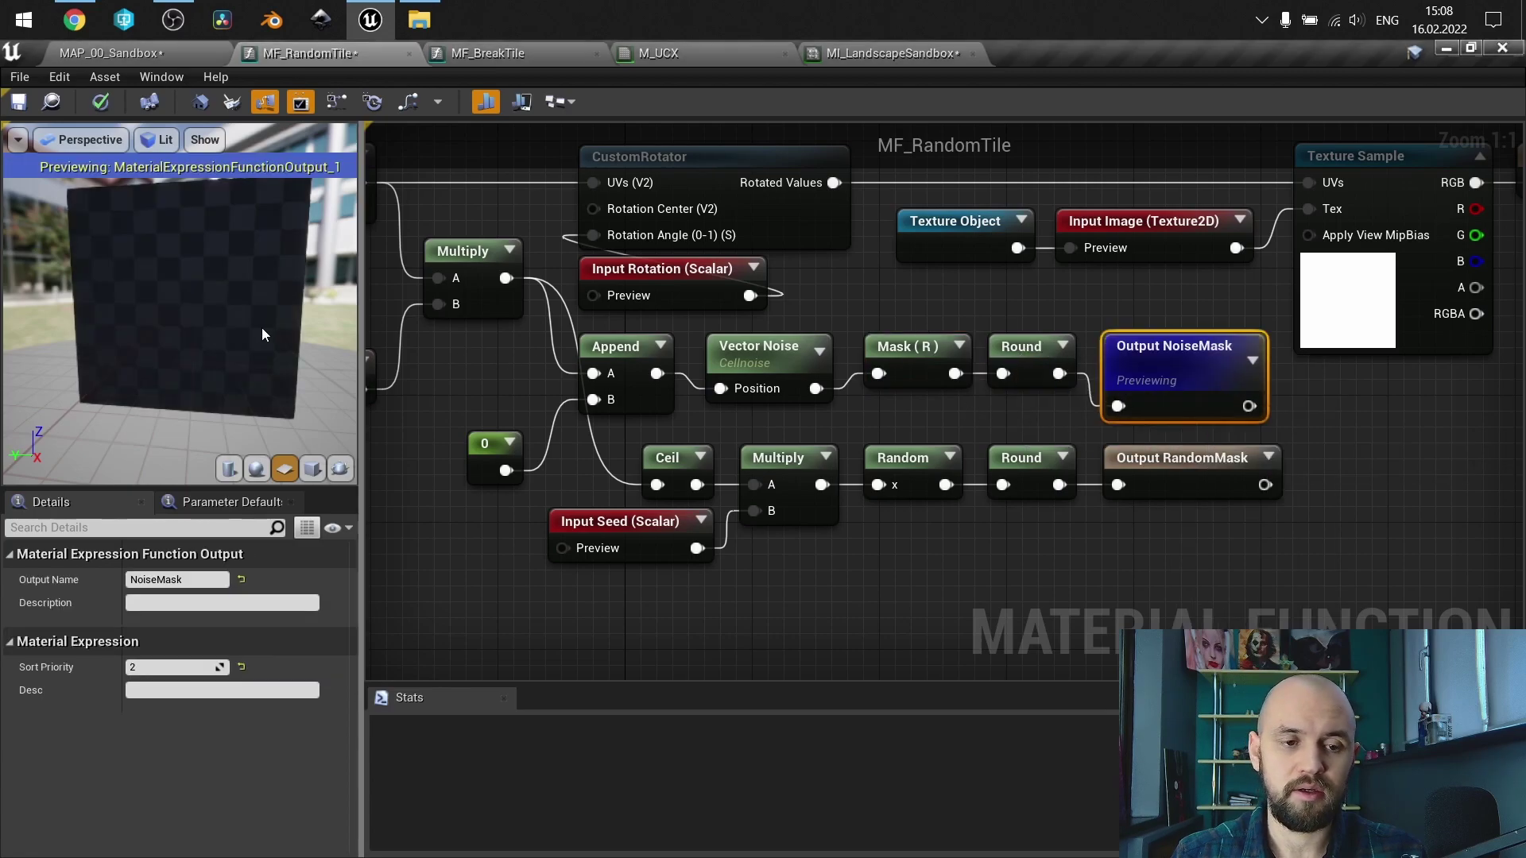
right_click(1177, 355)
click(848, 430)
- Try X preview values of 1 and 2 on the ScaleTile input, and leave it set to 4
right_drag(899, 424, 1168, 469)
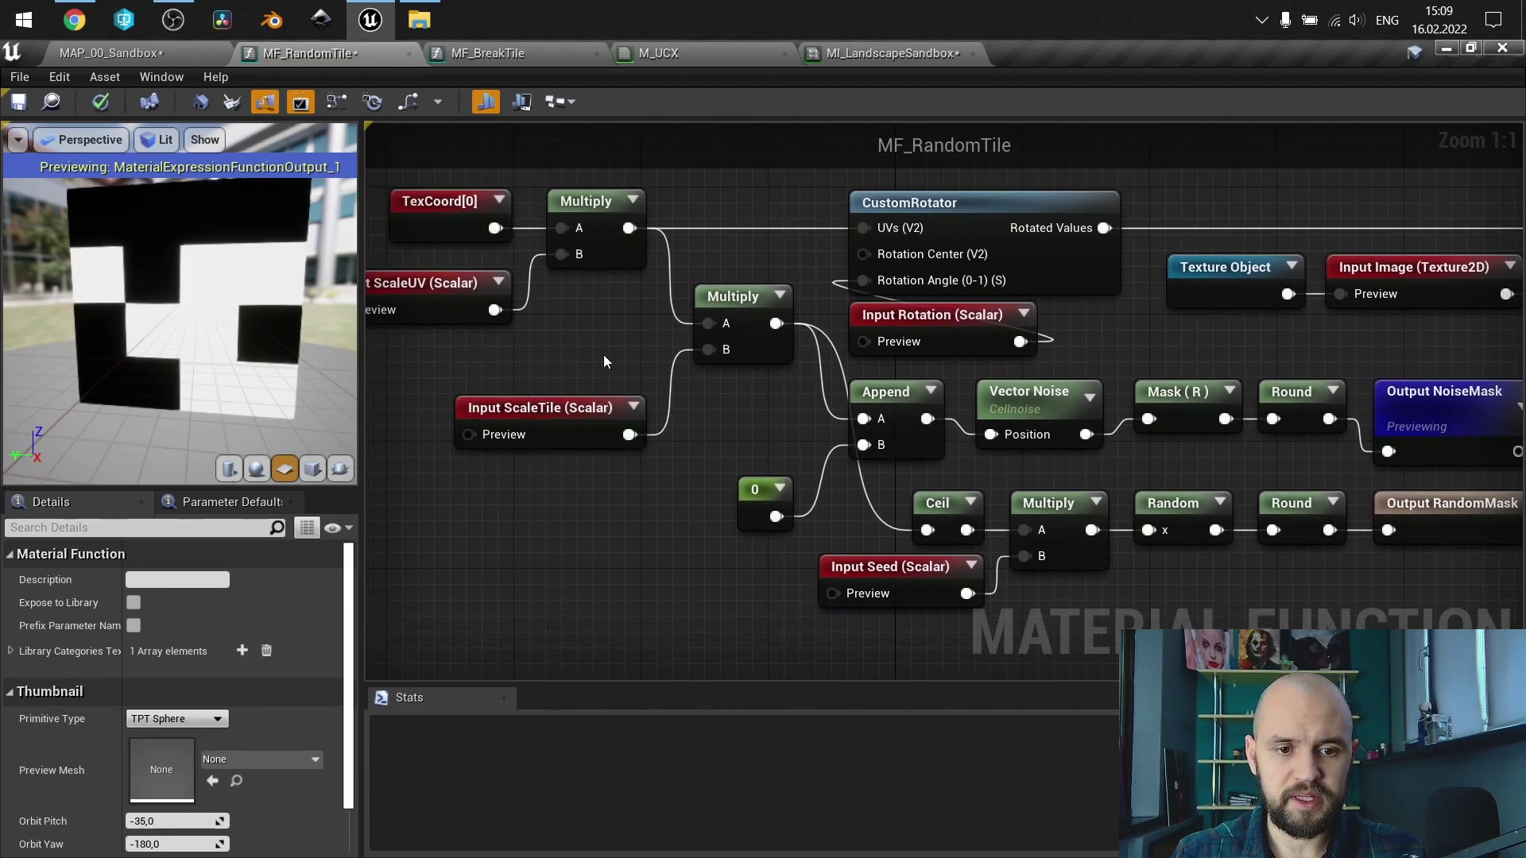
right_drag(603, 354, 656, 333)
click(635, 390)
click(142, 649)
text(1)
key(Return)
text(2)
key(Return)
text(4)
key(Return)
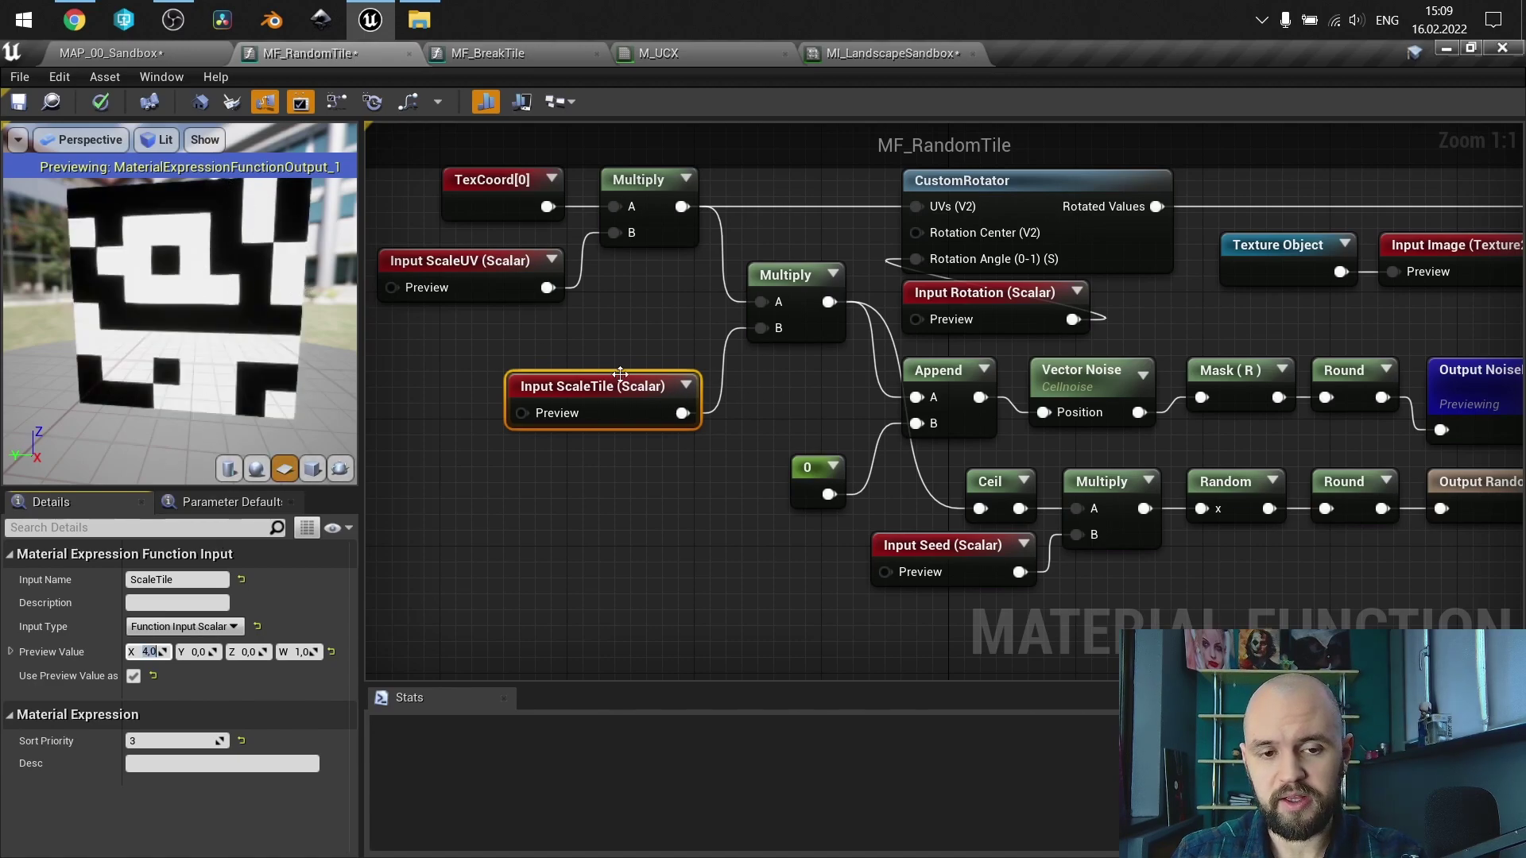
- Examine how the ScaleTile input connects through the Multiply node to the NoiseMask and RandomMask branches
right_drag(780, 377, 829, 413)
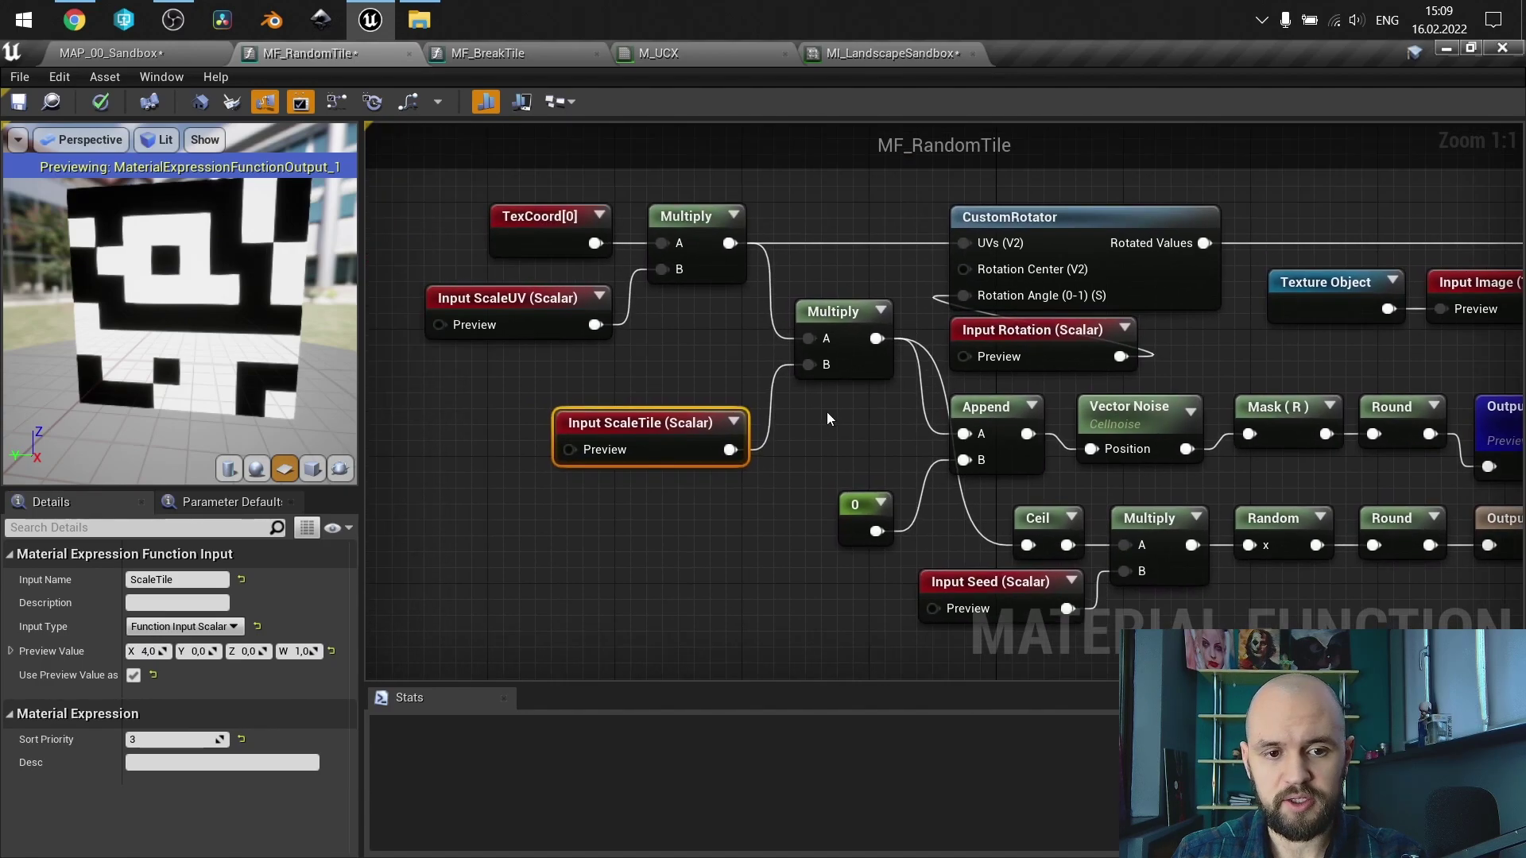
drag(837, 445, 685, 347)
click(558, 403)
drag(558, 403, 718, 478)
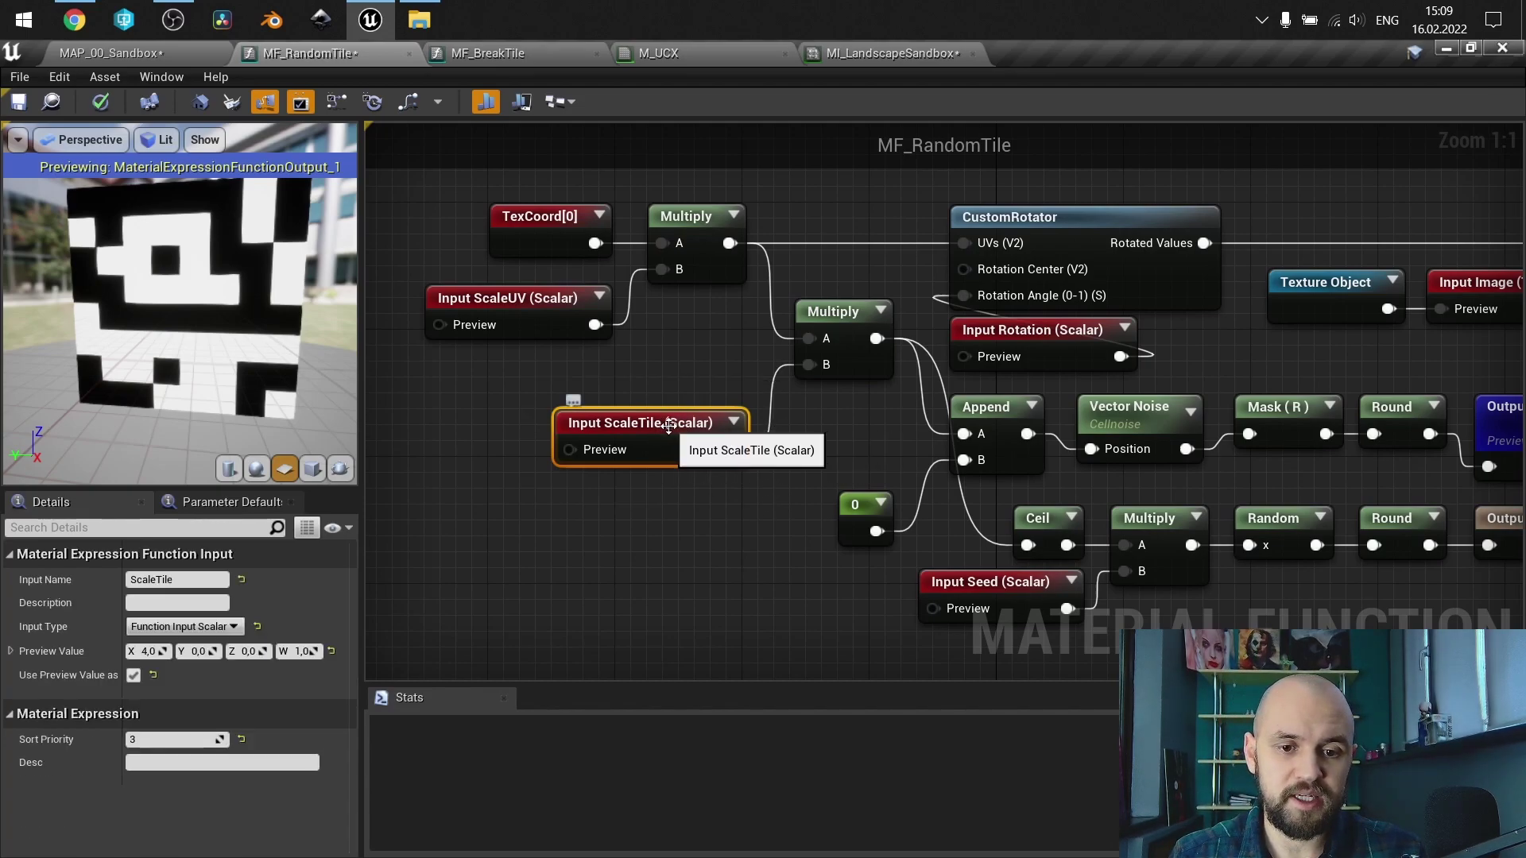
right_drag(719, 353, 443, 373)
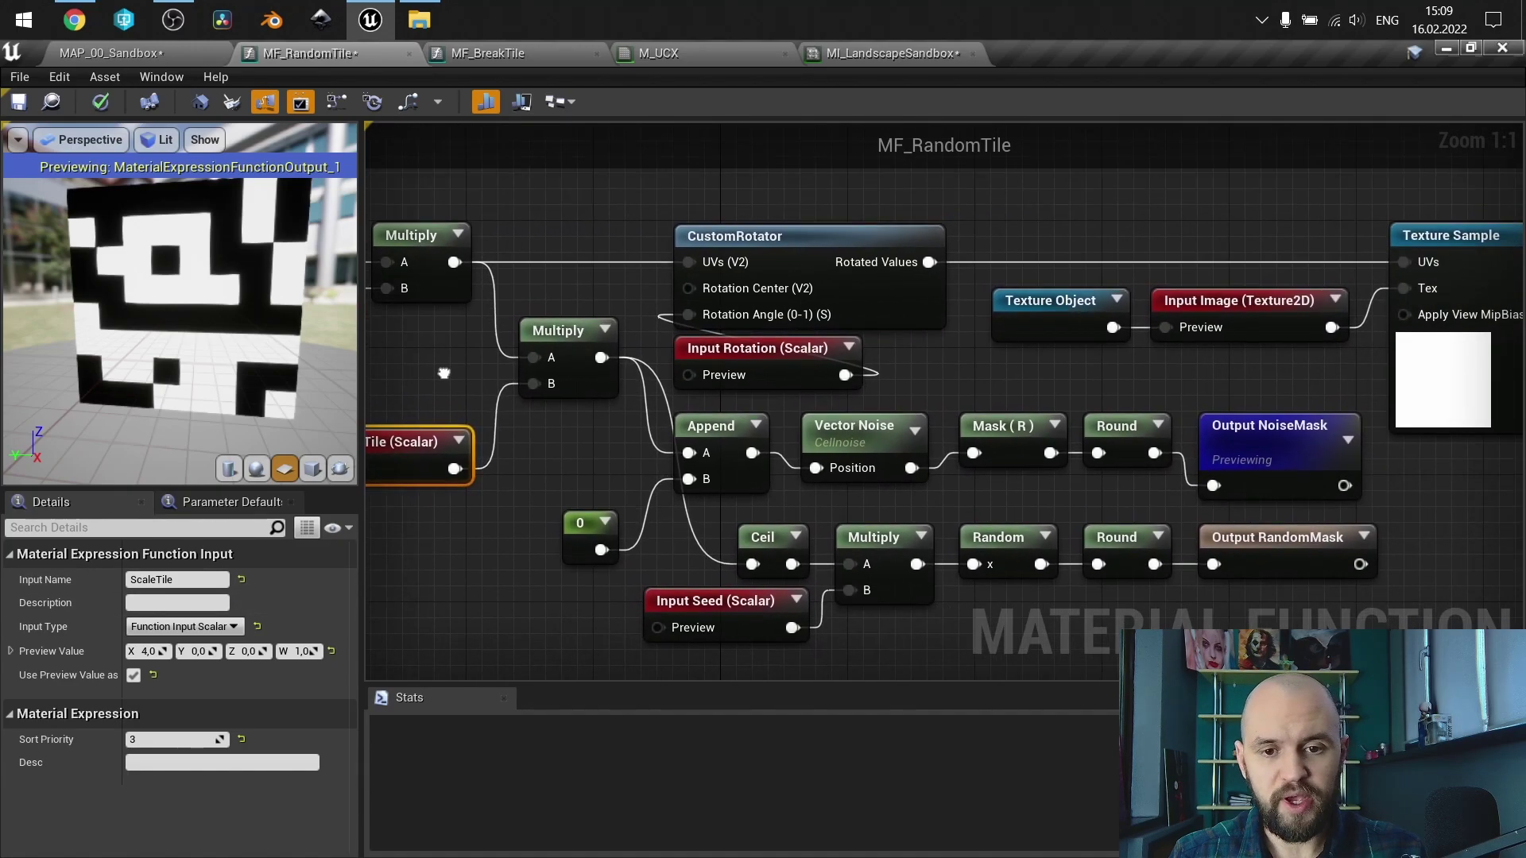
click(946, 334)
- In MF_BreakTile, examine the stacked MF_RandomTile nodes and the constants feeding their ScaleTile inputs
click(477, 55)
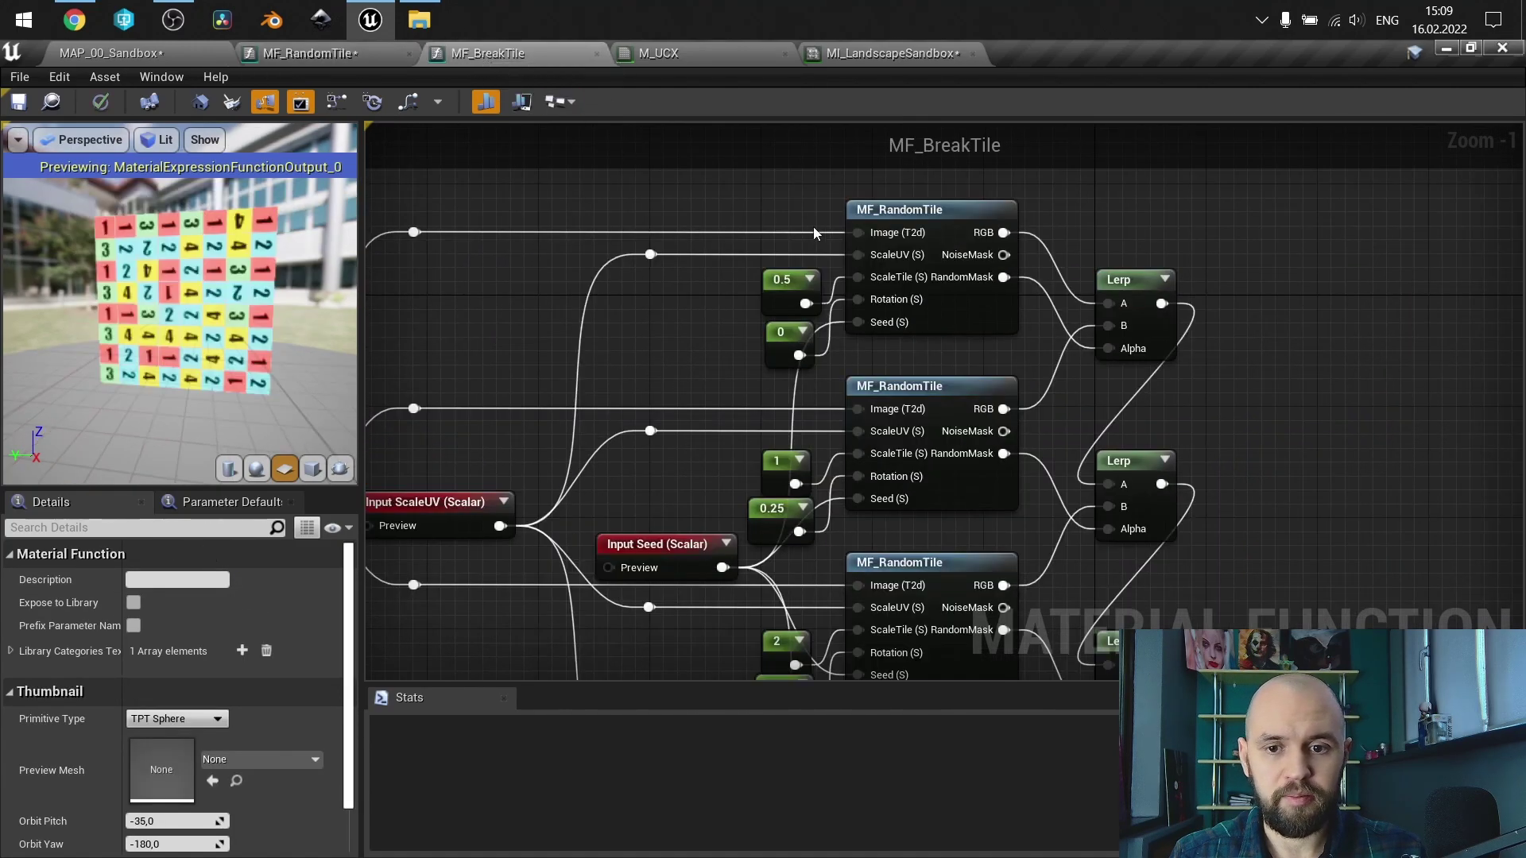
click(904, 216)
click(914, 388)
click(938, 557)
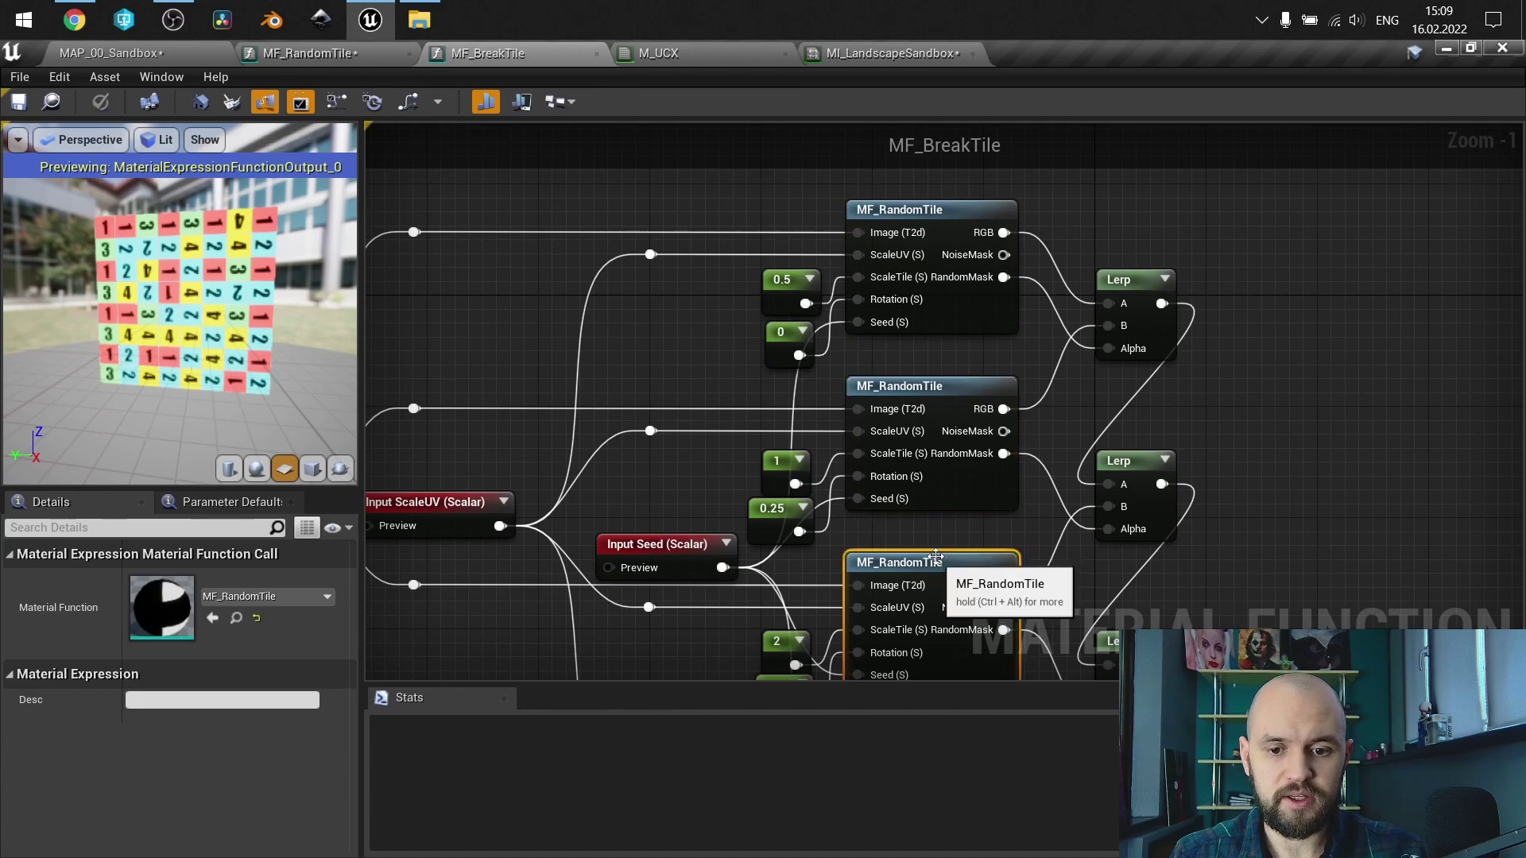
mouse_move(886, 285)
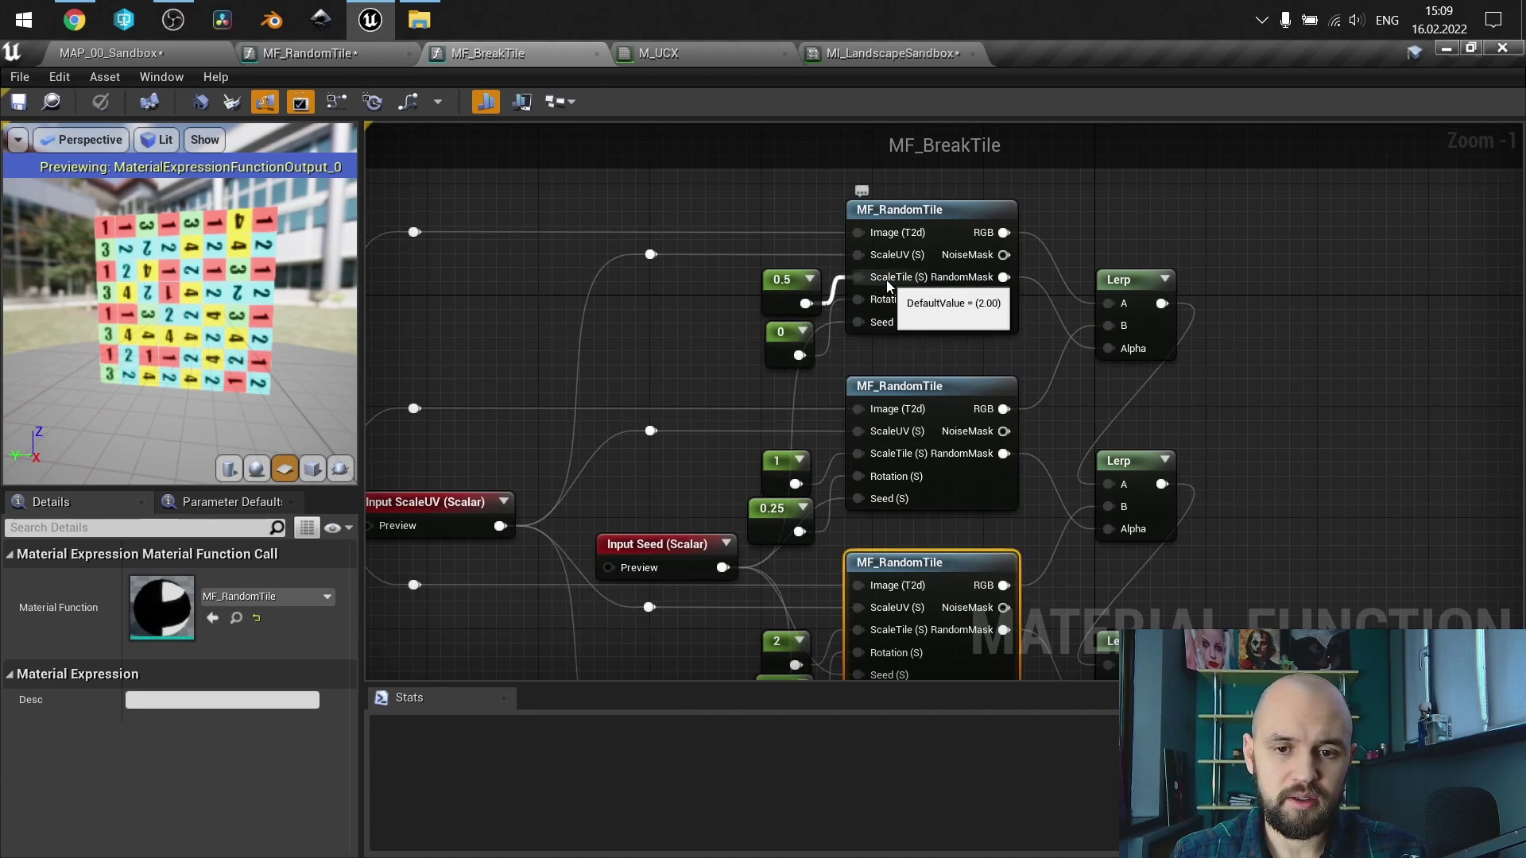
right_drag(796, 637, 818, 457)
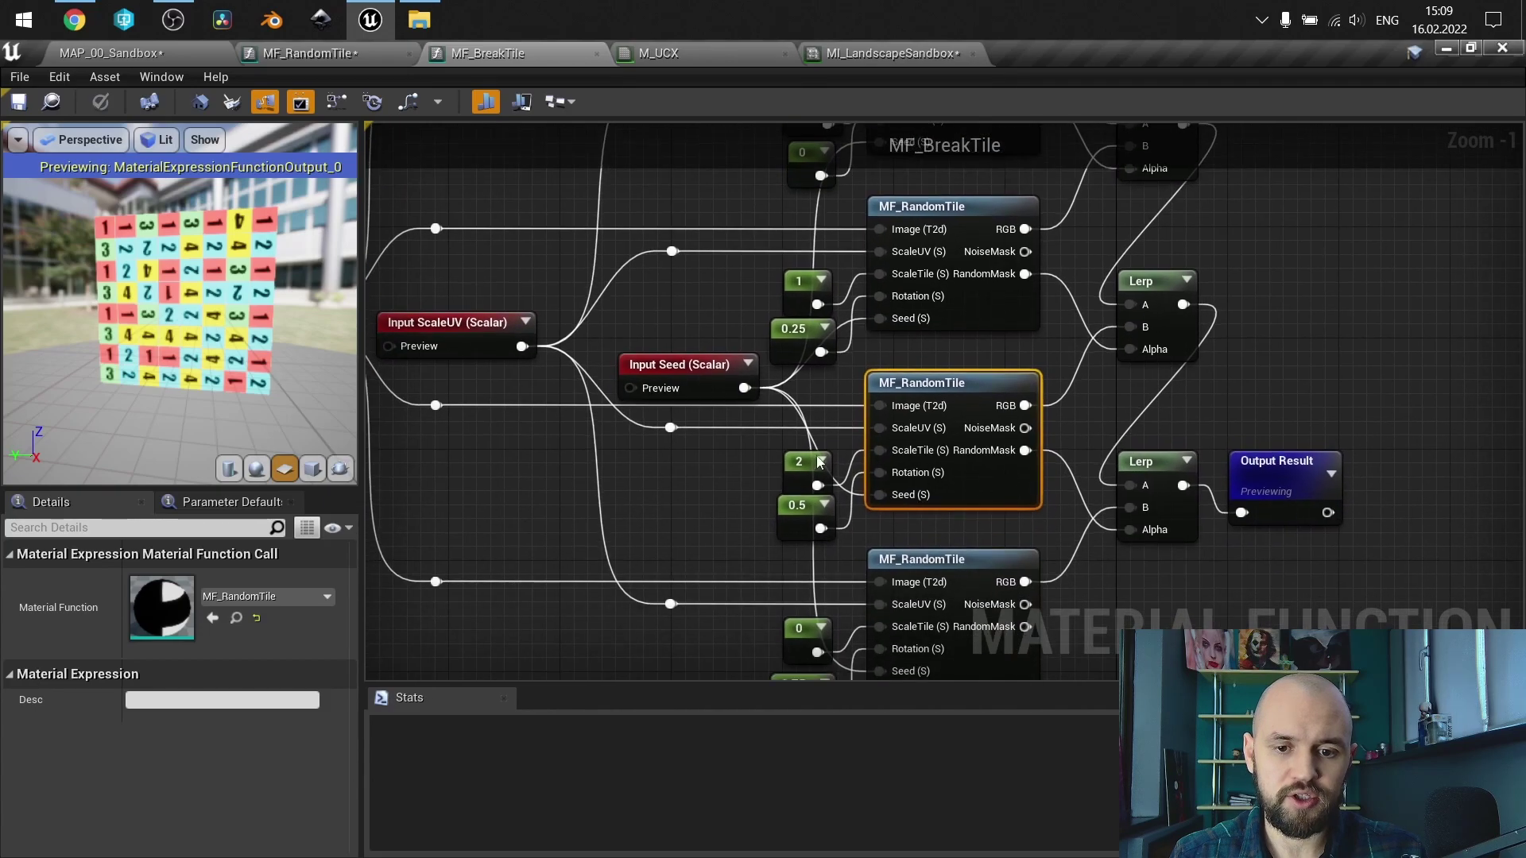
- Examine how the Lerp nodes blend the MF_RandomTile outputs in MF_BreakTile and inspect the numbered tiles in the preview
right_drag(769, 208, 748, 330)
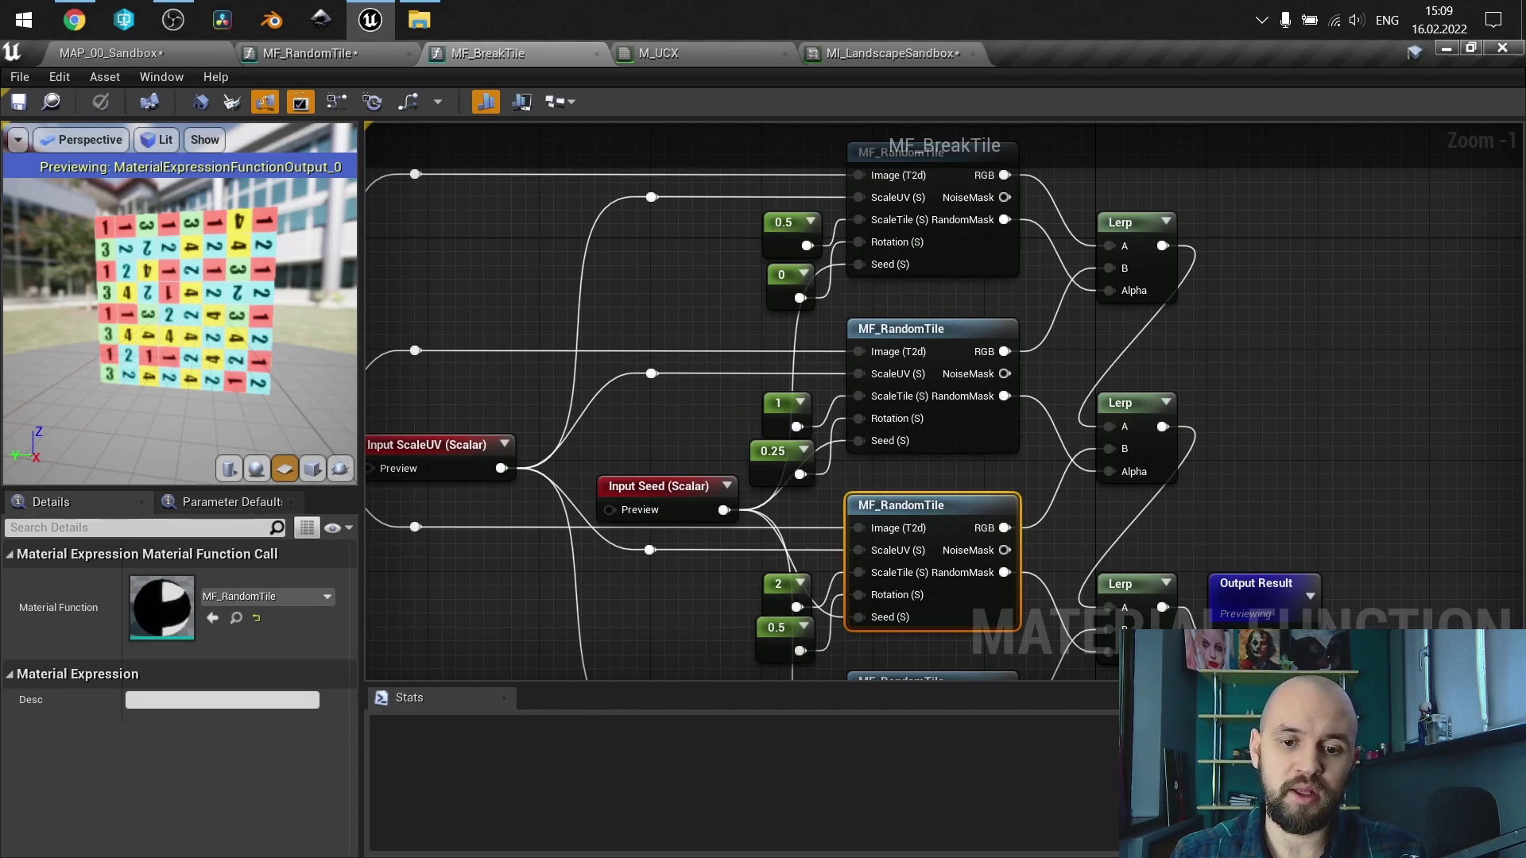
right_drag(718, 416, 711, 326)
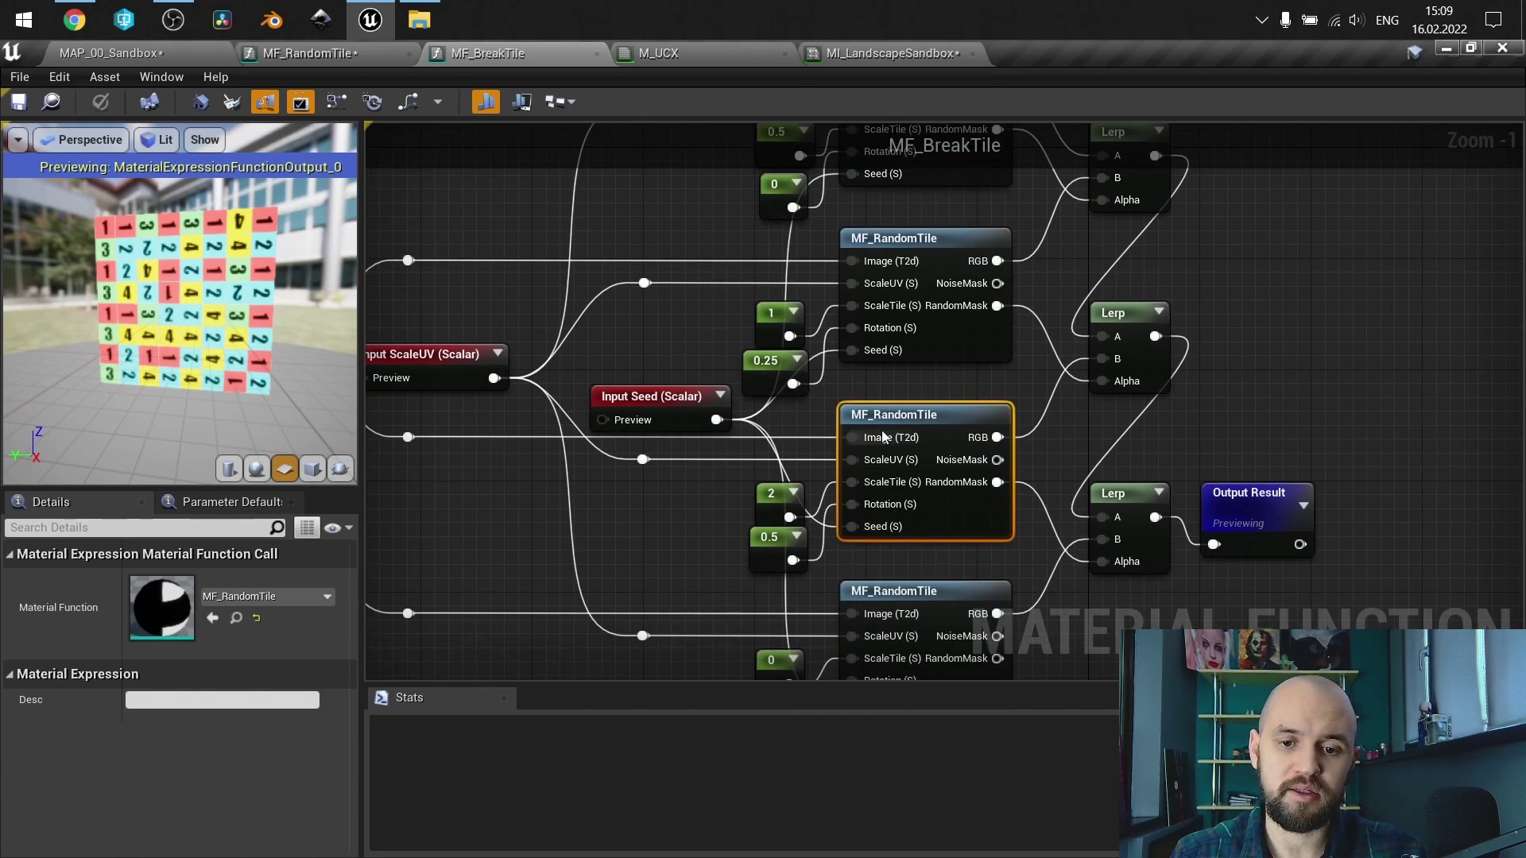
click(907, 373)
right_drag(908, 374, 879, 541)
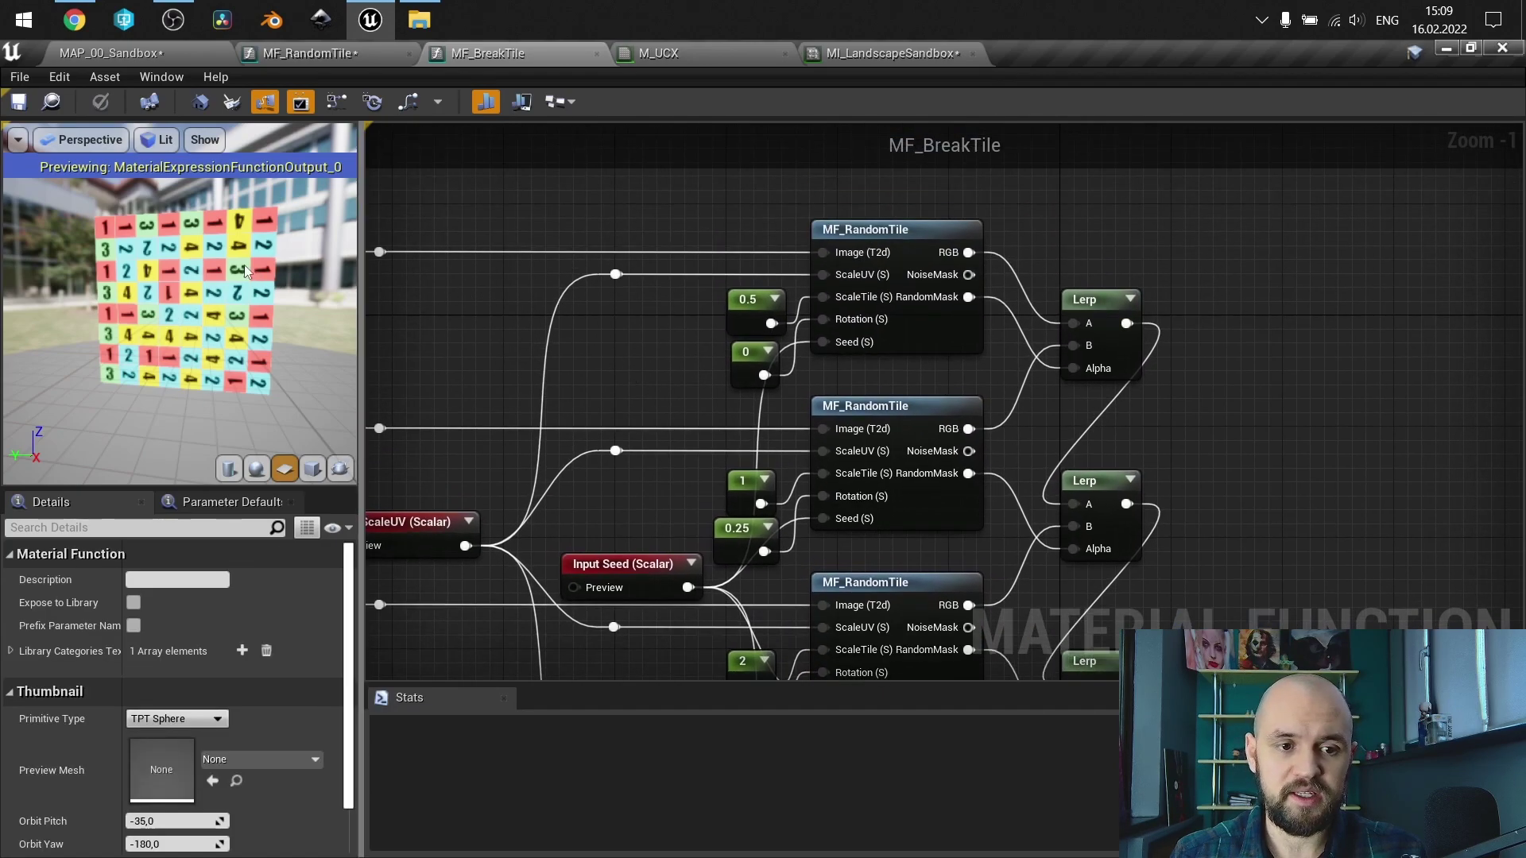
scroll(202, 252, down, 2)
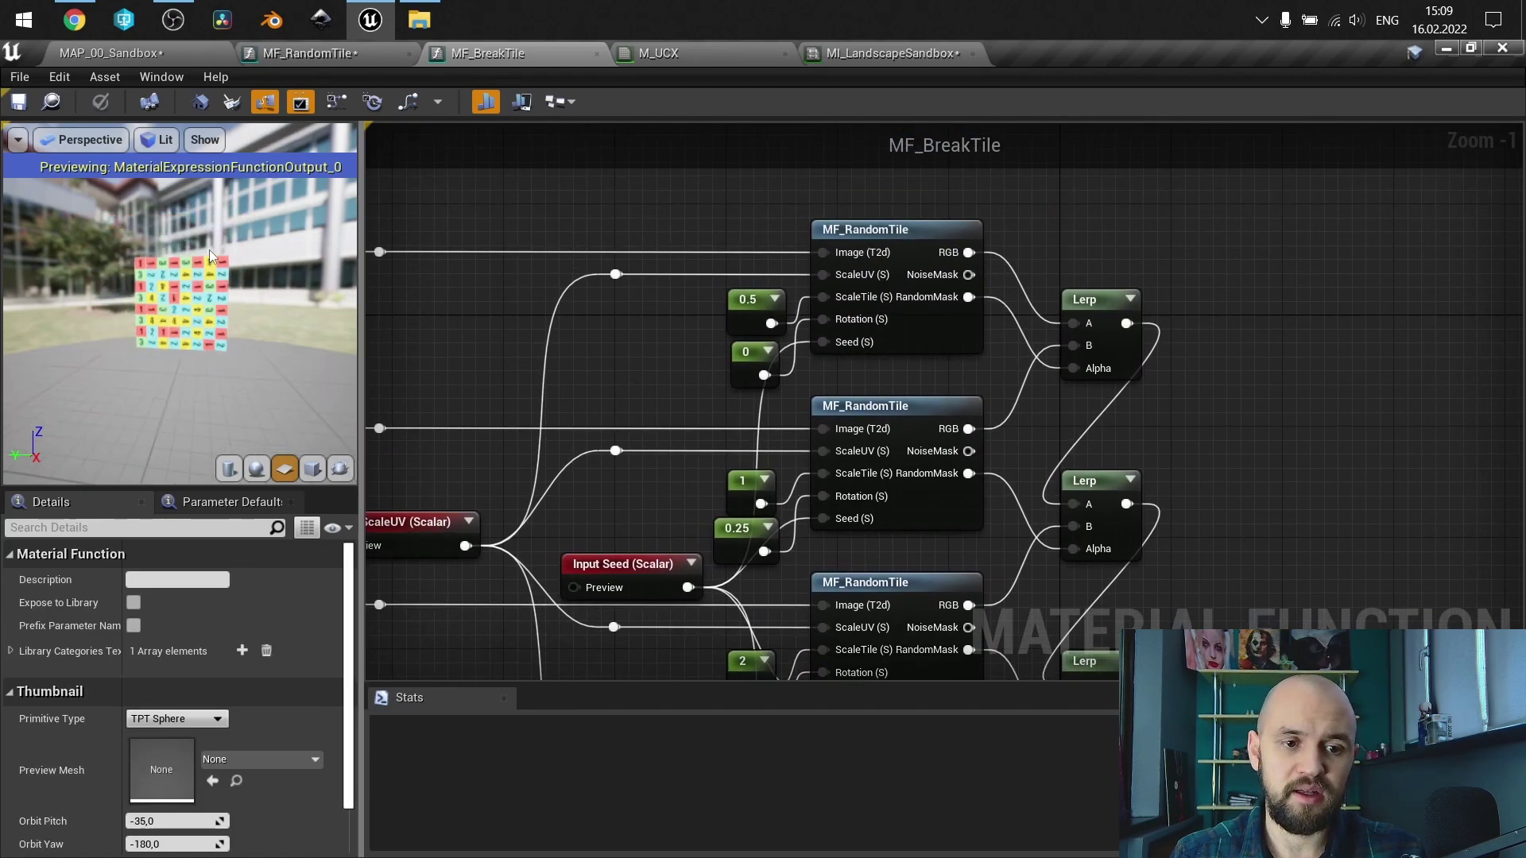
scroll(208, 249, up, 5)
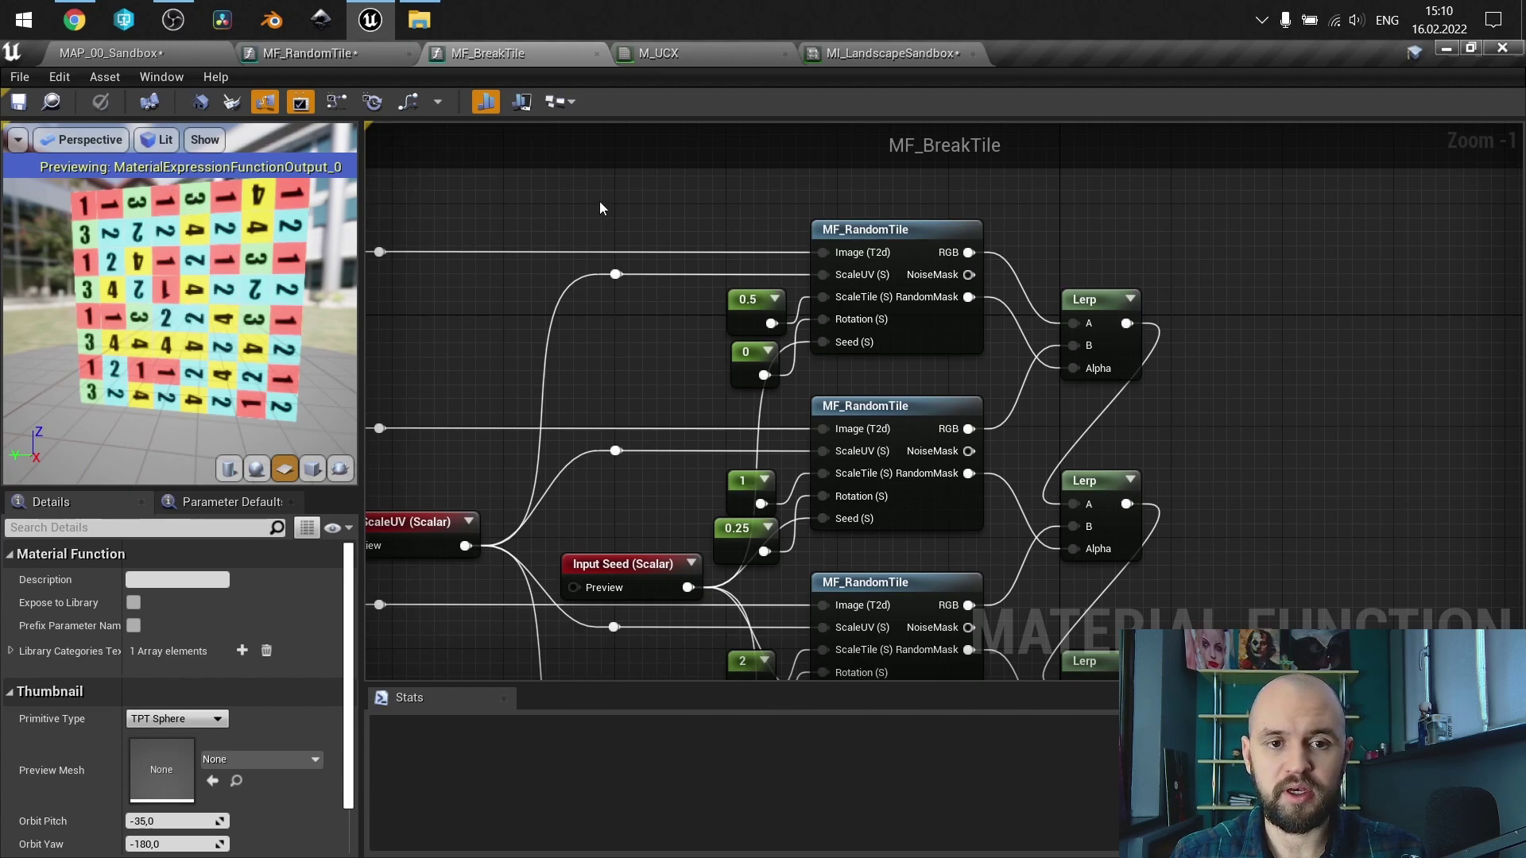
- In MF_RandomTile, try X preview values of 0.5, 1 and 2 on the ScaleTile input
click(310, 54)
right_drag(479, 436, 599, 405)
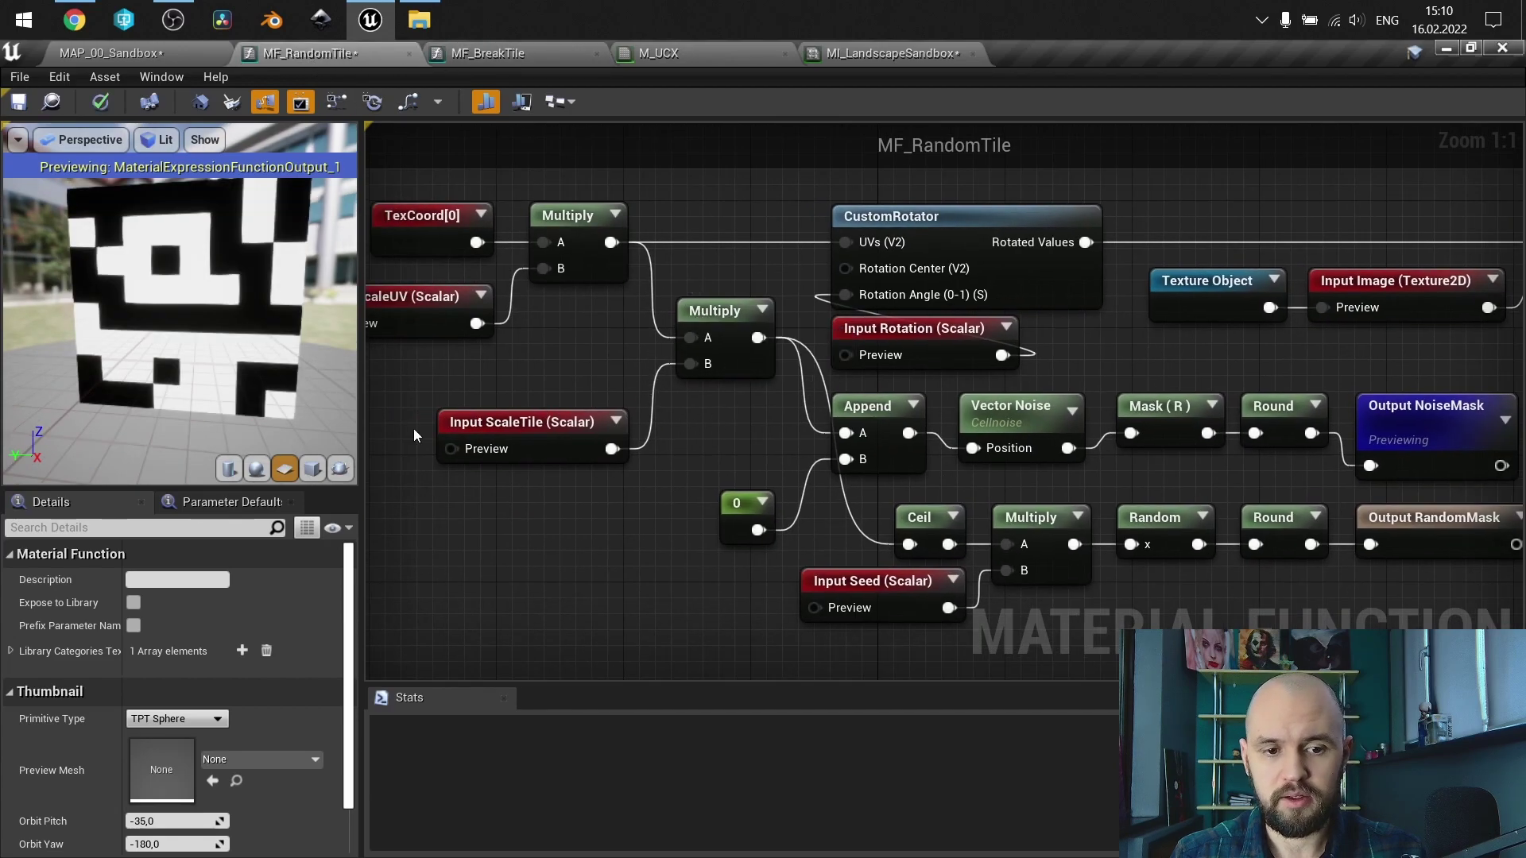
click(505, 451)
click(153, 653)
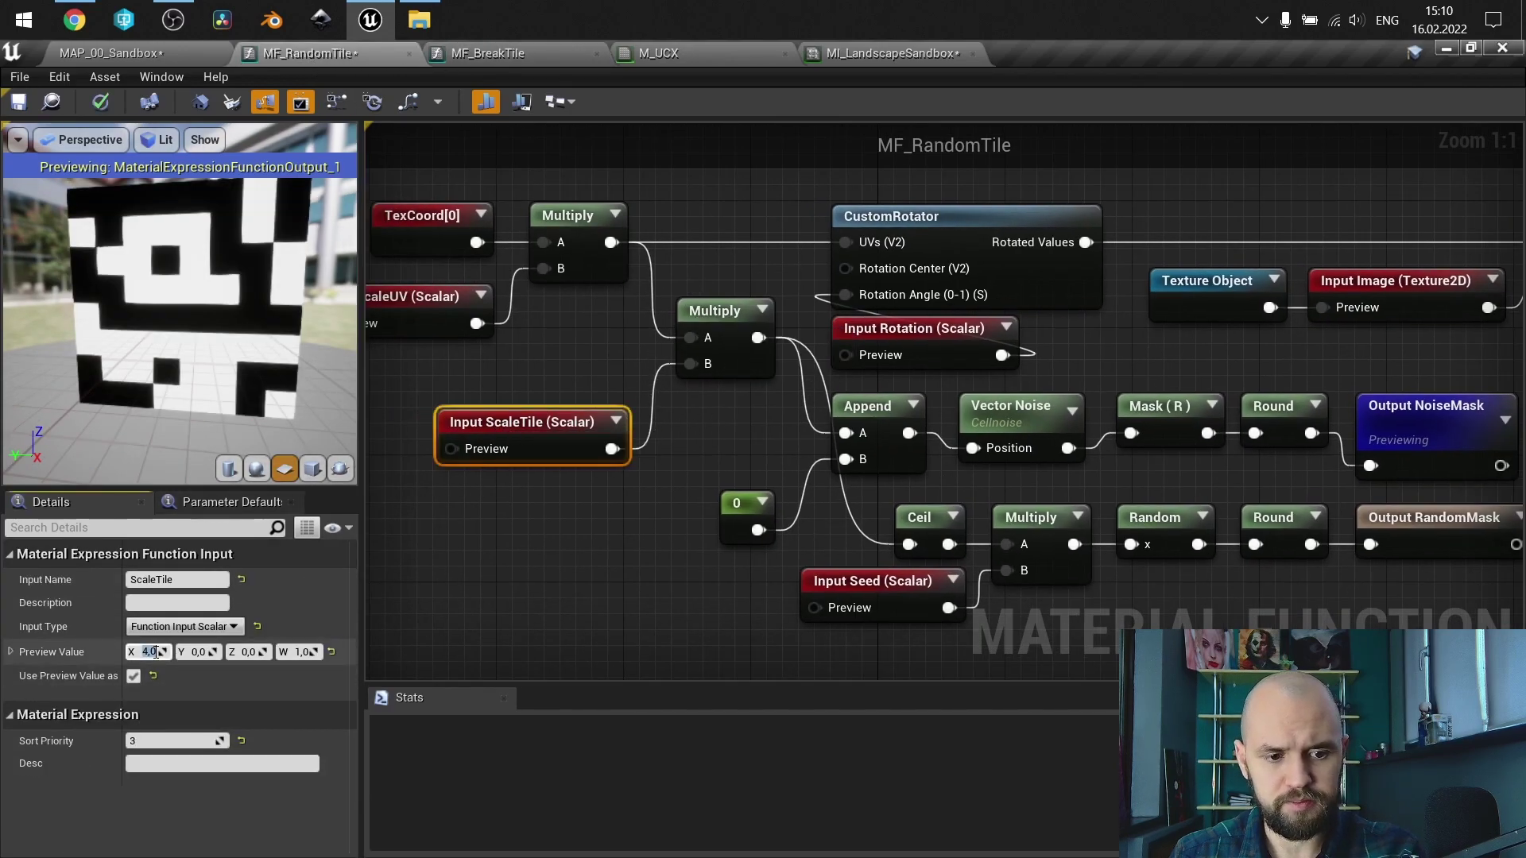
text(0,5)
key(Return)
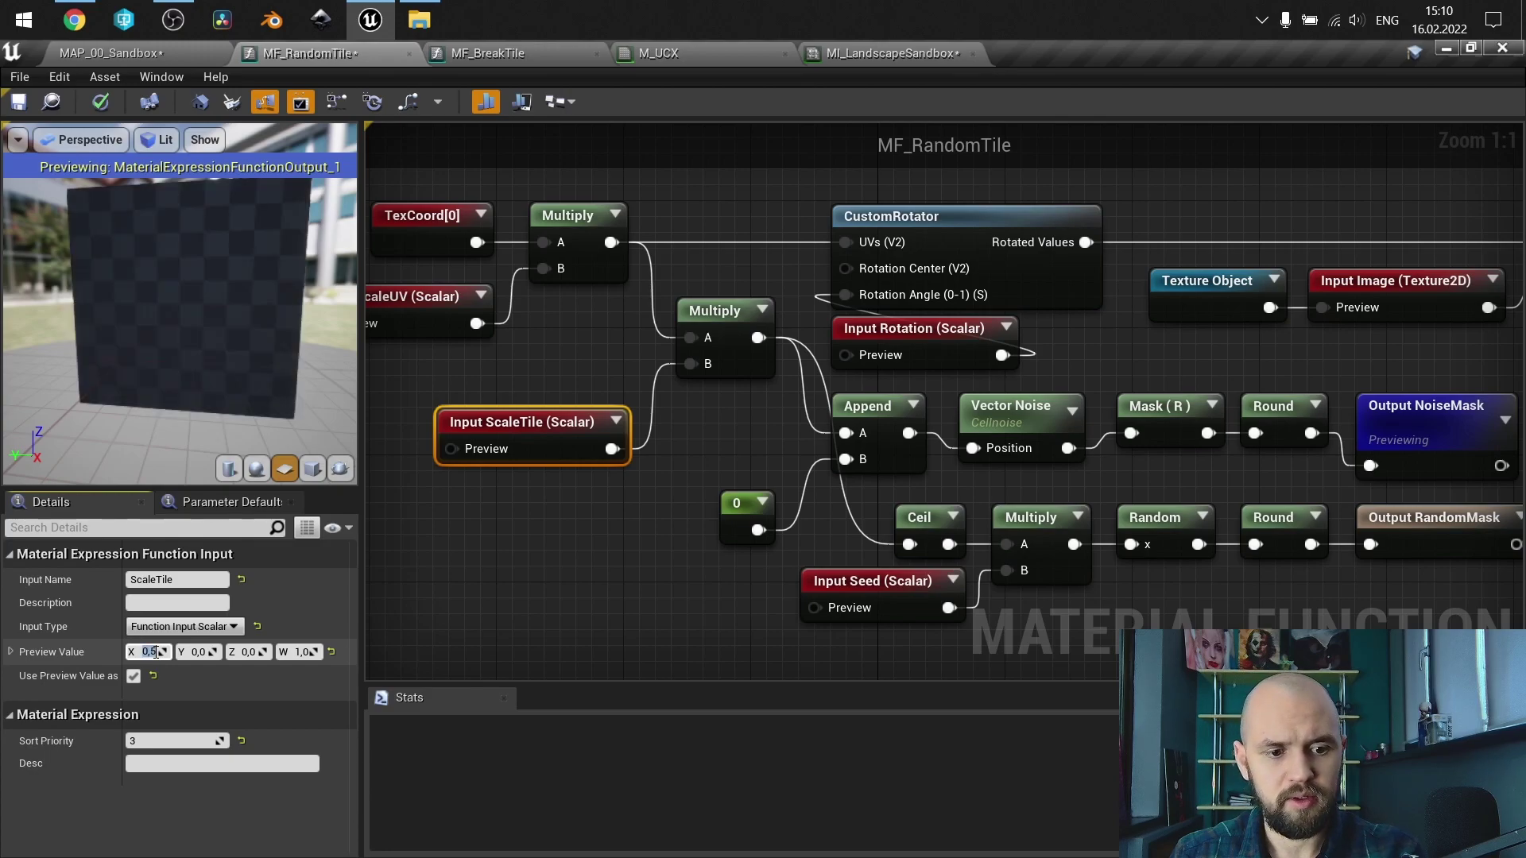
text(1)
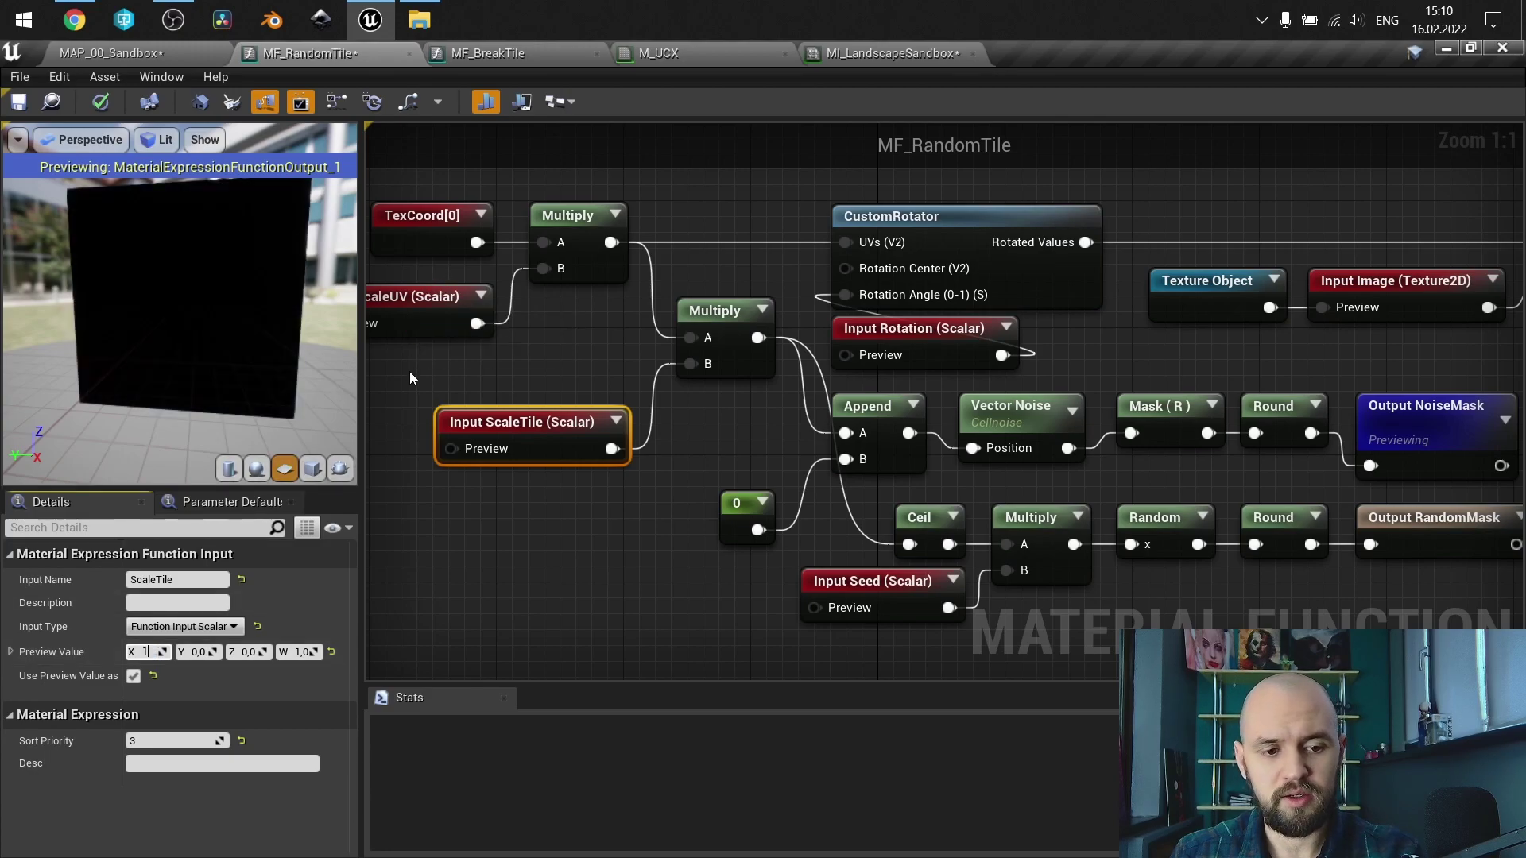
key(Return)
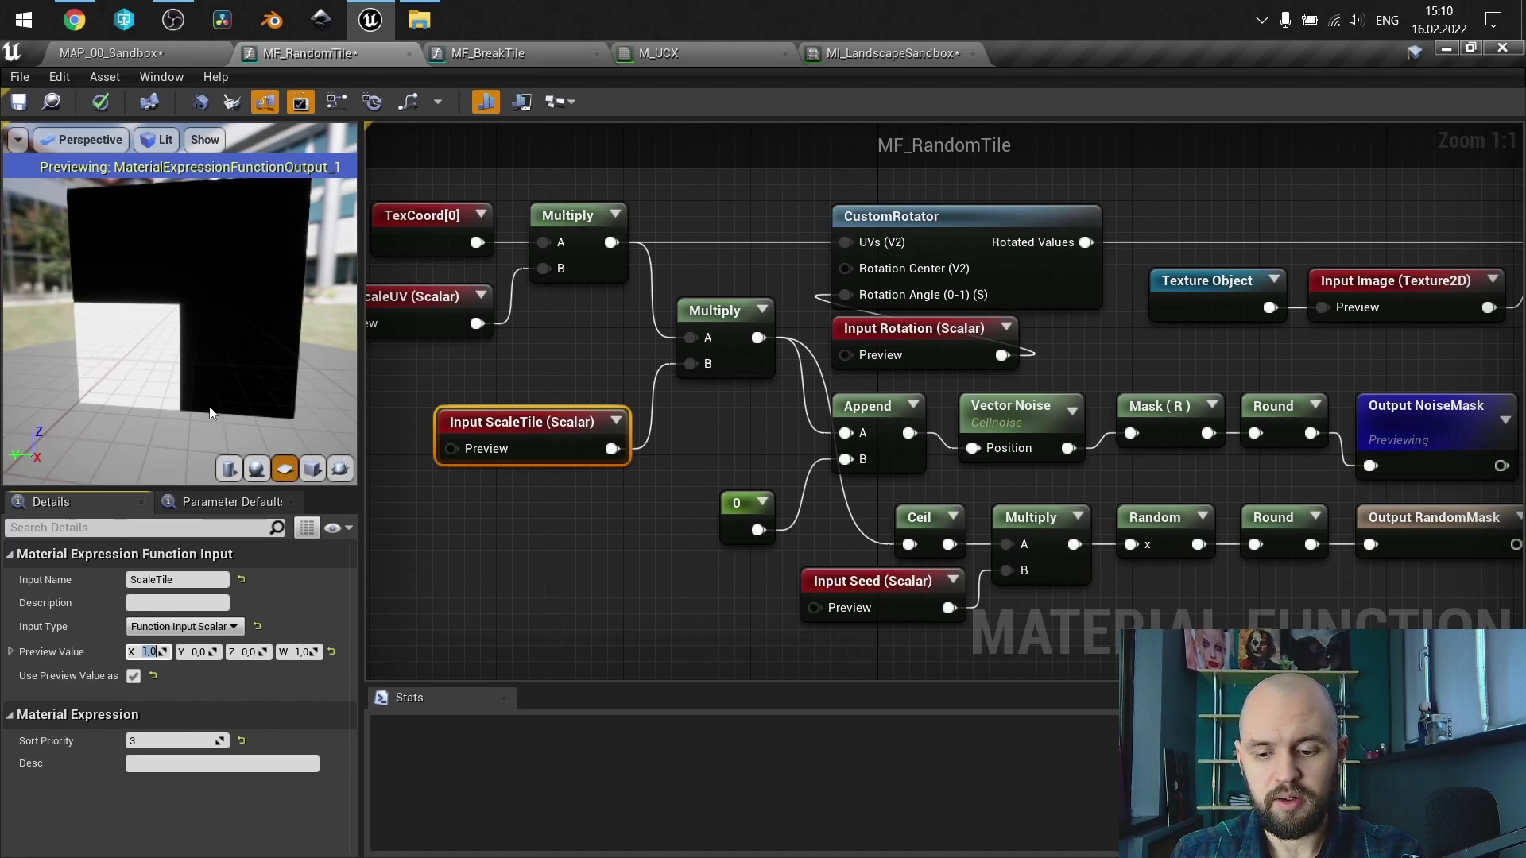
text(2)
key(Return)
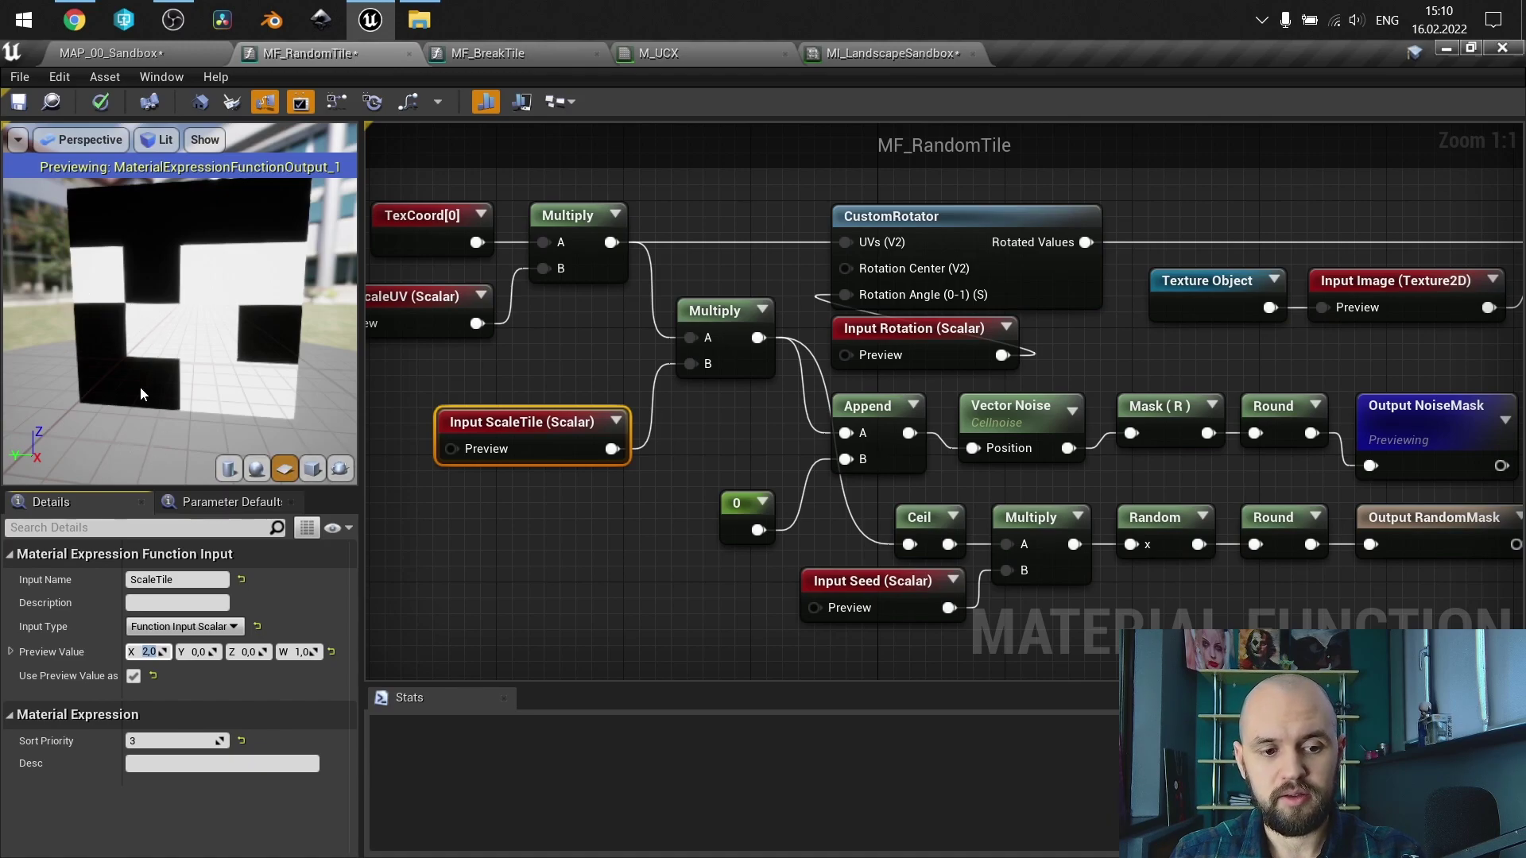
- Compare X preview values of 1 and 2 again on the ScaleTile input, and leave it set to 4
text(1)
key(Return)
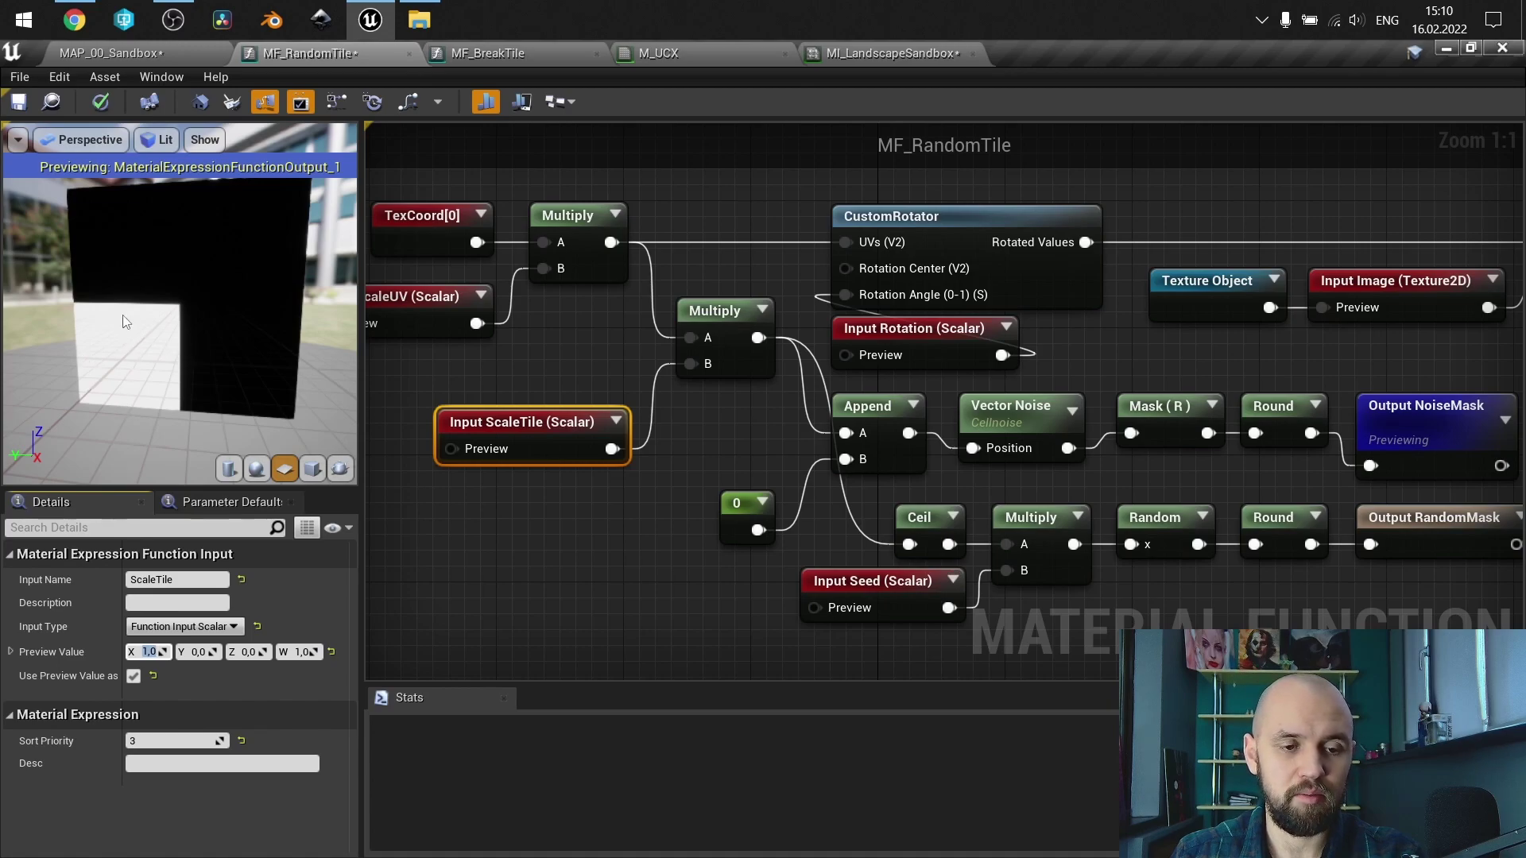
text(2)
key(Return)
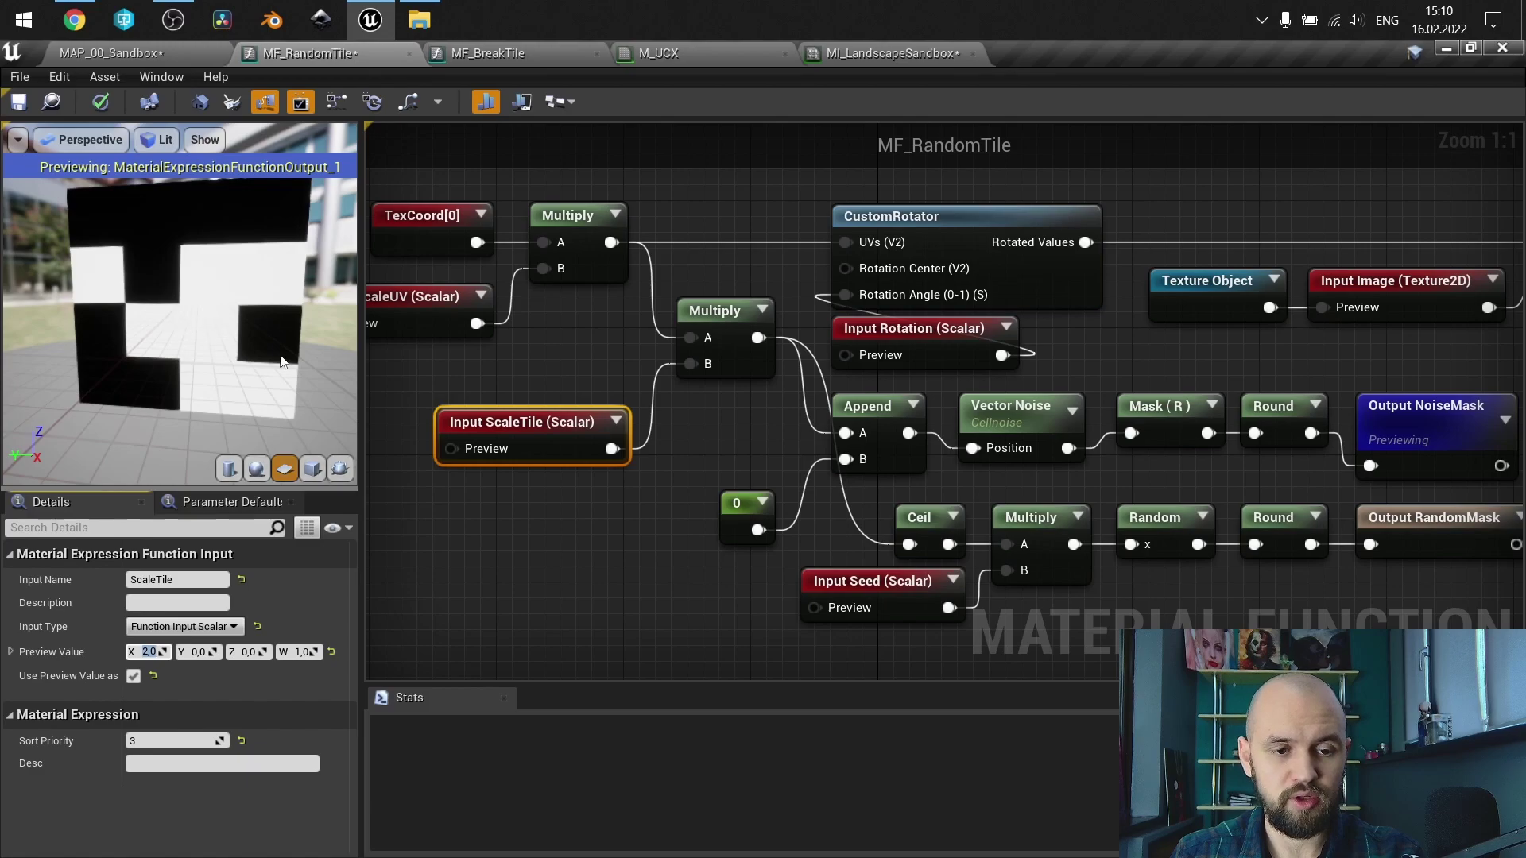
text(4)
key(Return)
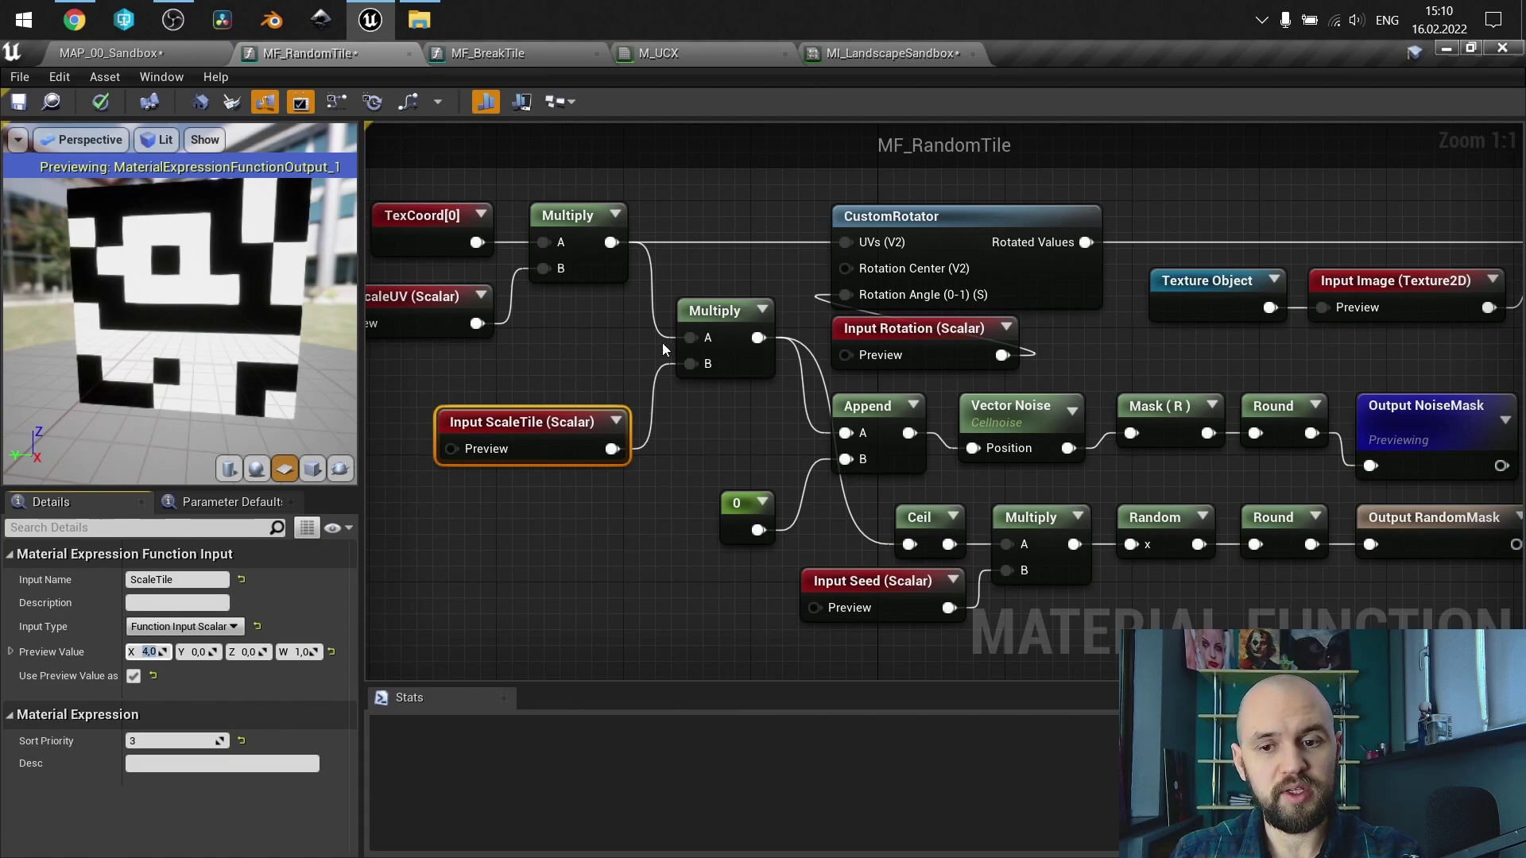
- Examine how the ScaleUV and ScaleTile inputs multiply the texture coordinates, highlighting the ScaleTile input with its Multiply node
right_drag(556, 362, 674, 403)
drag(674, 402, 428, 246)
click(725, 395)
right_drag(726, 399, 680, 375)
right_drag(565, 319, 665, 371)
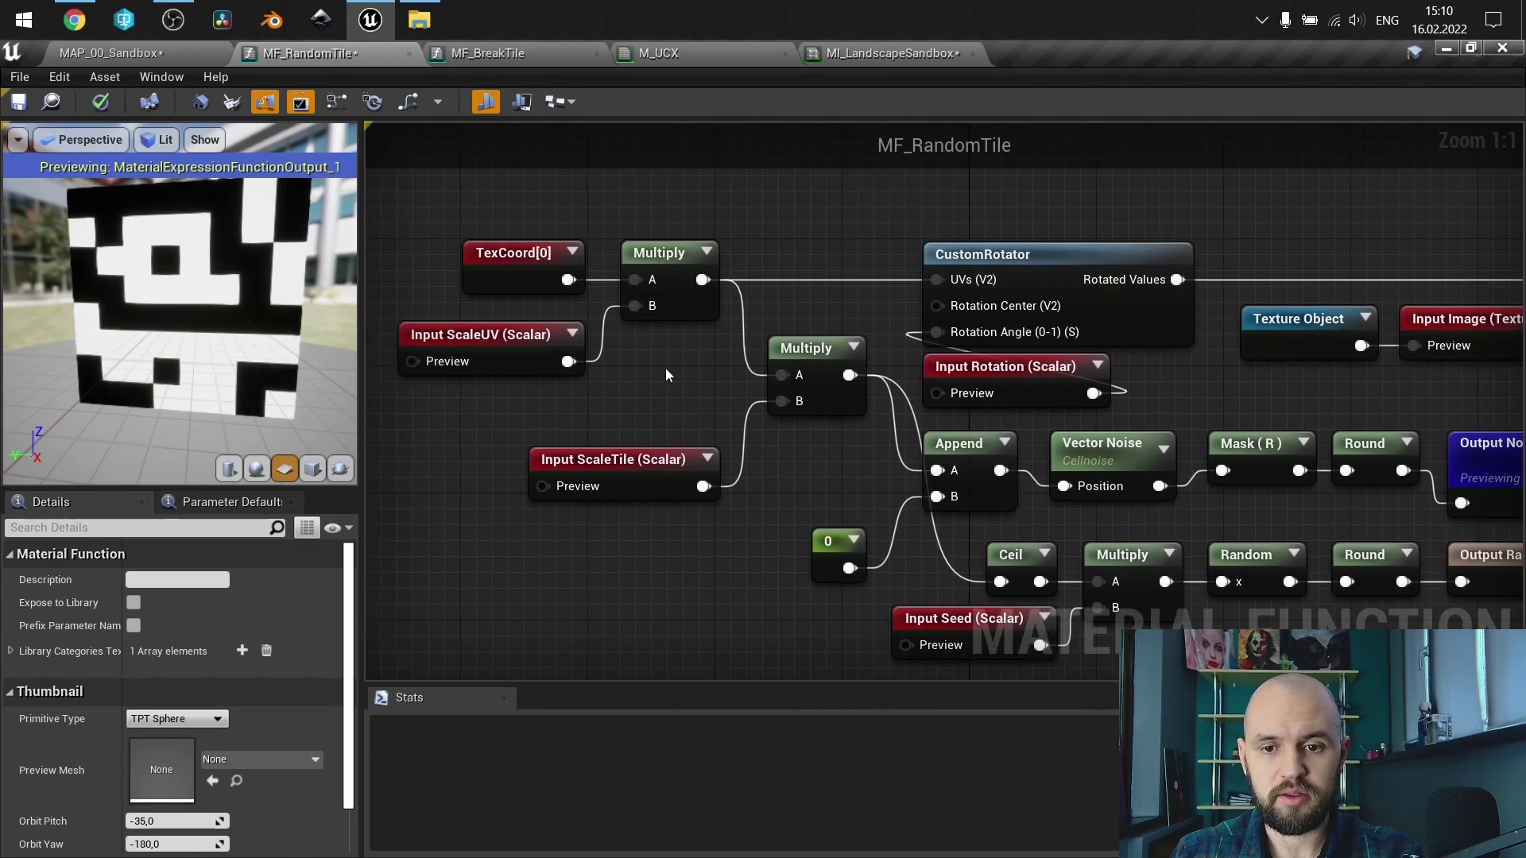
drag(681, 347, 489, 240)
right_drag(729, 375, 752, 348)
right_drag(844, 459, 771, 405)
drag(771, 405, 626, 295)
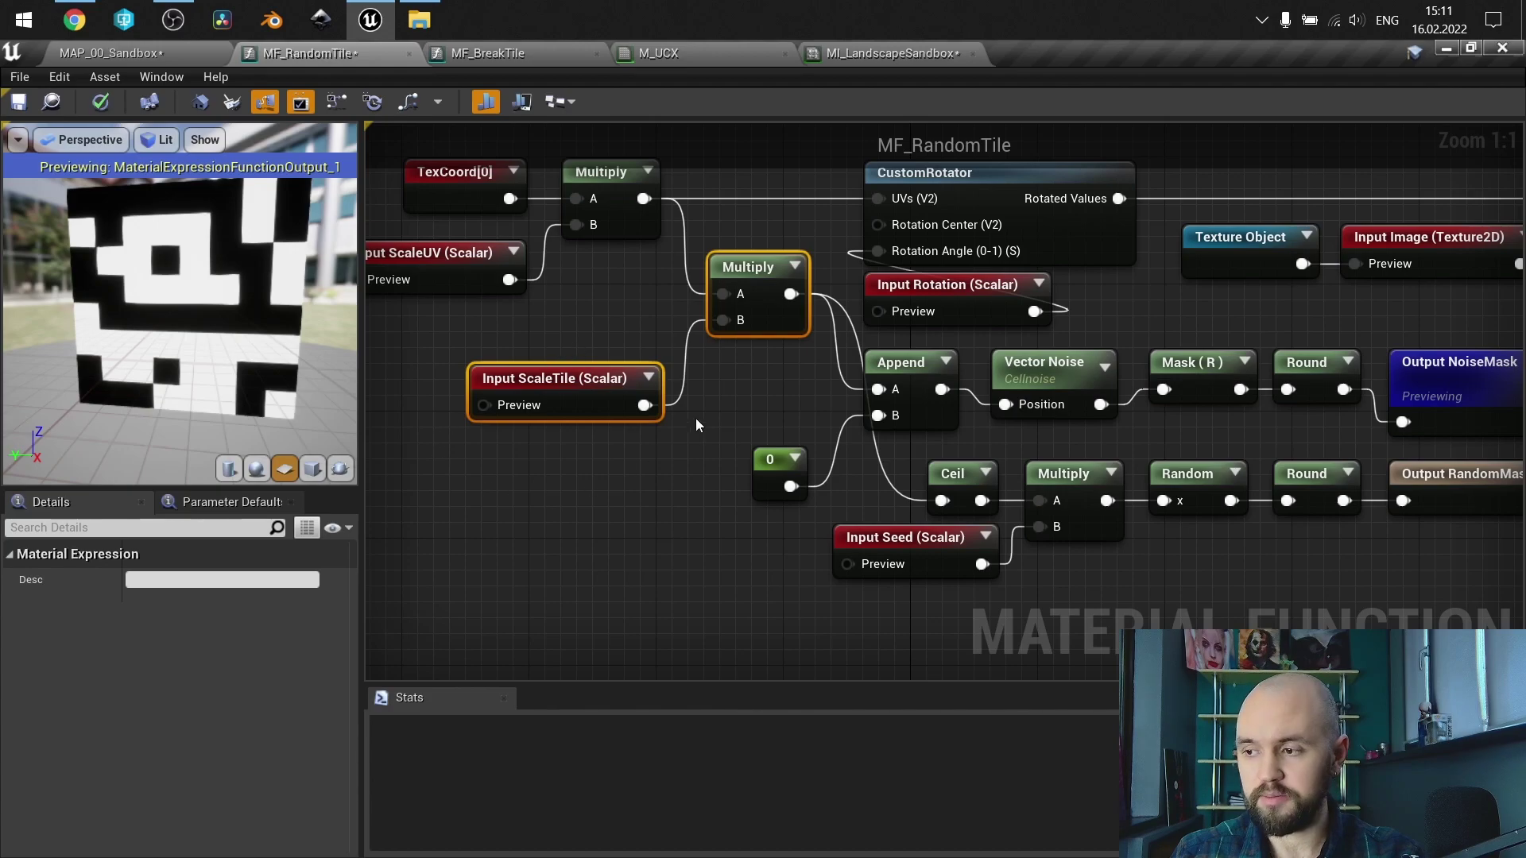
- Stop previewing the NoiseMask output and review the nodes leading to the RandomMask output
right_click(1367, 393)
click(1399, 450)
right_drag(1073, 548, 799, 500)
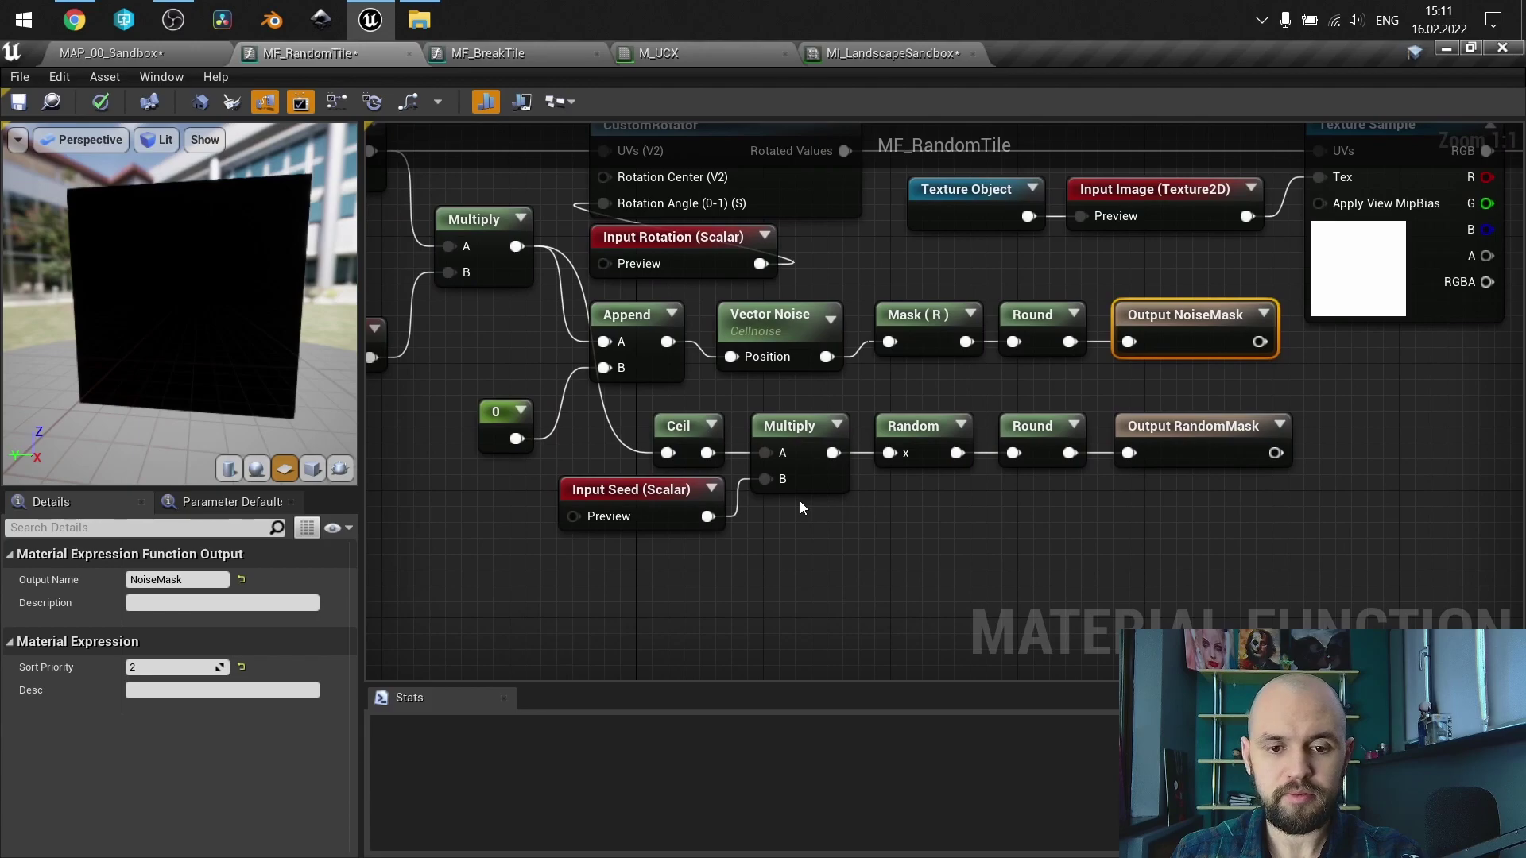
drag(1256, 539, 699, 445)
click(817, 533)
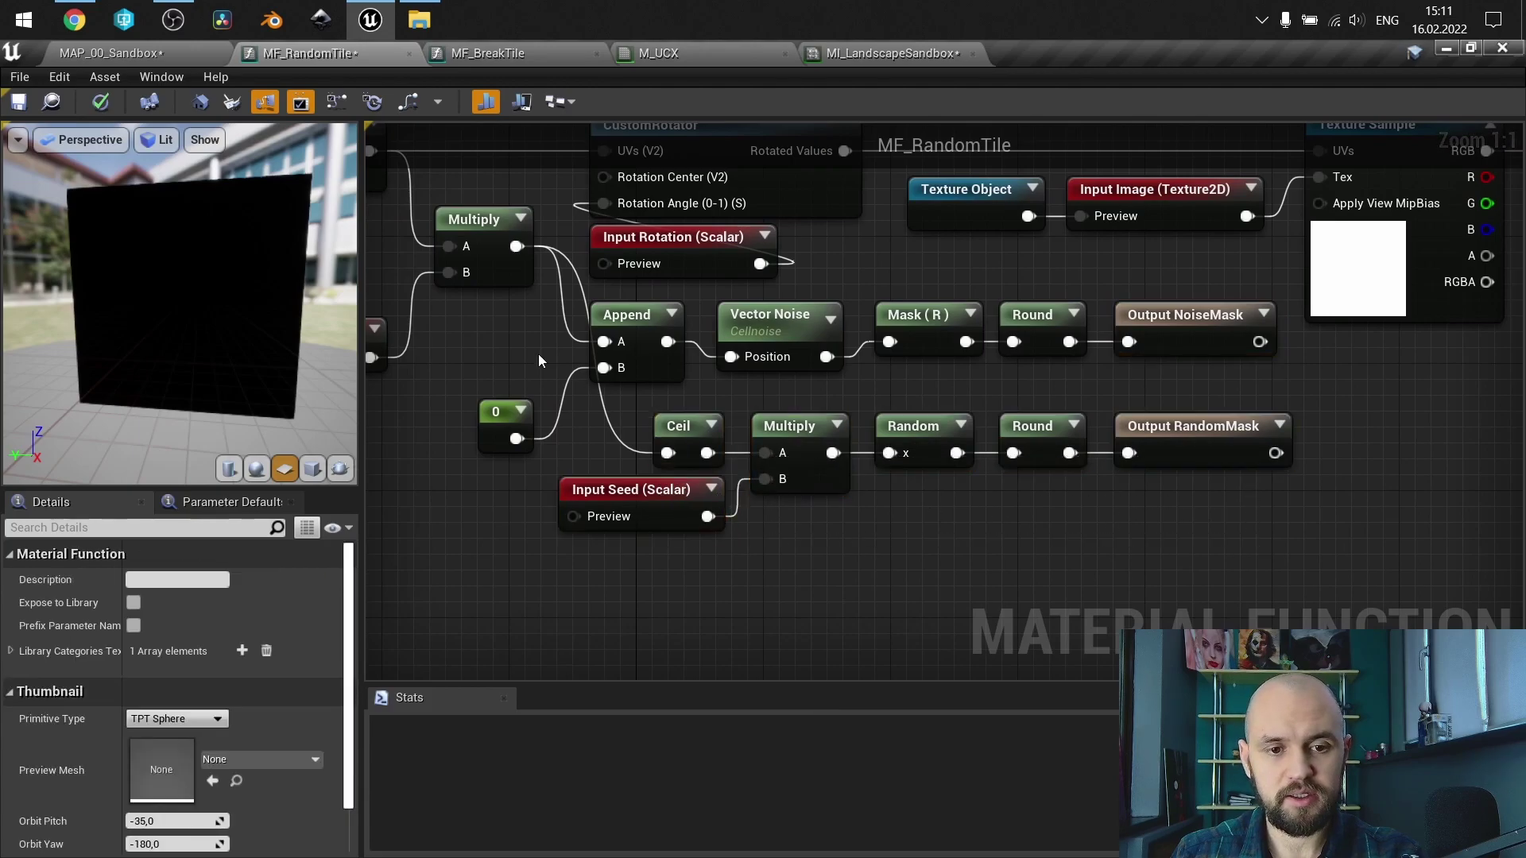
right_drag(723, 397, 796, 338)
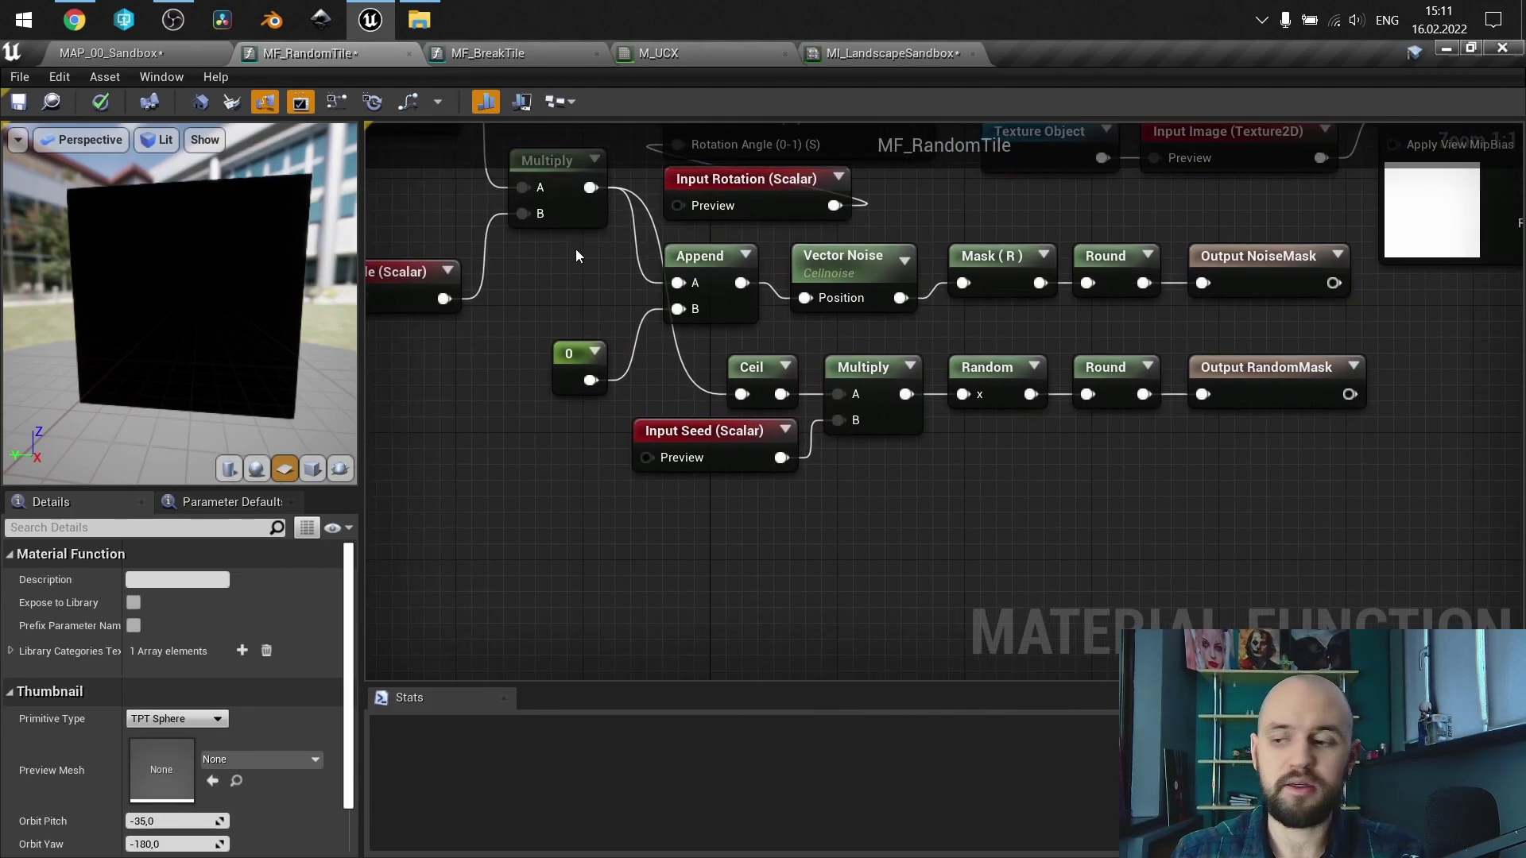
right_drag(577, 256, 635, 321)
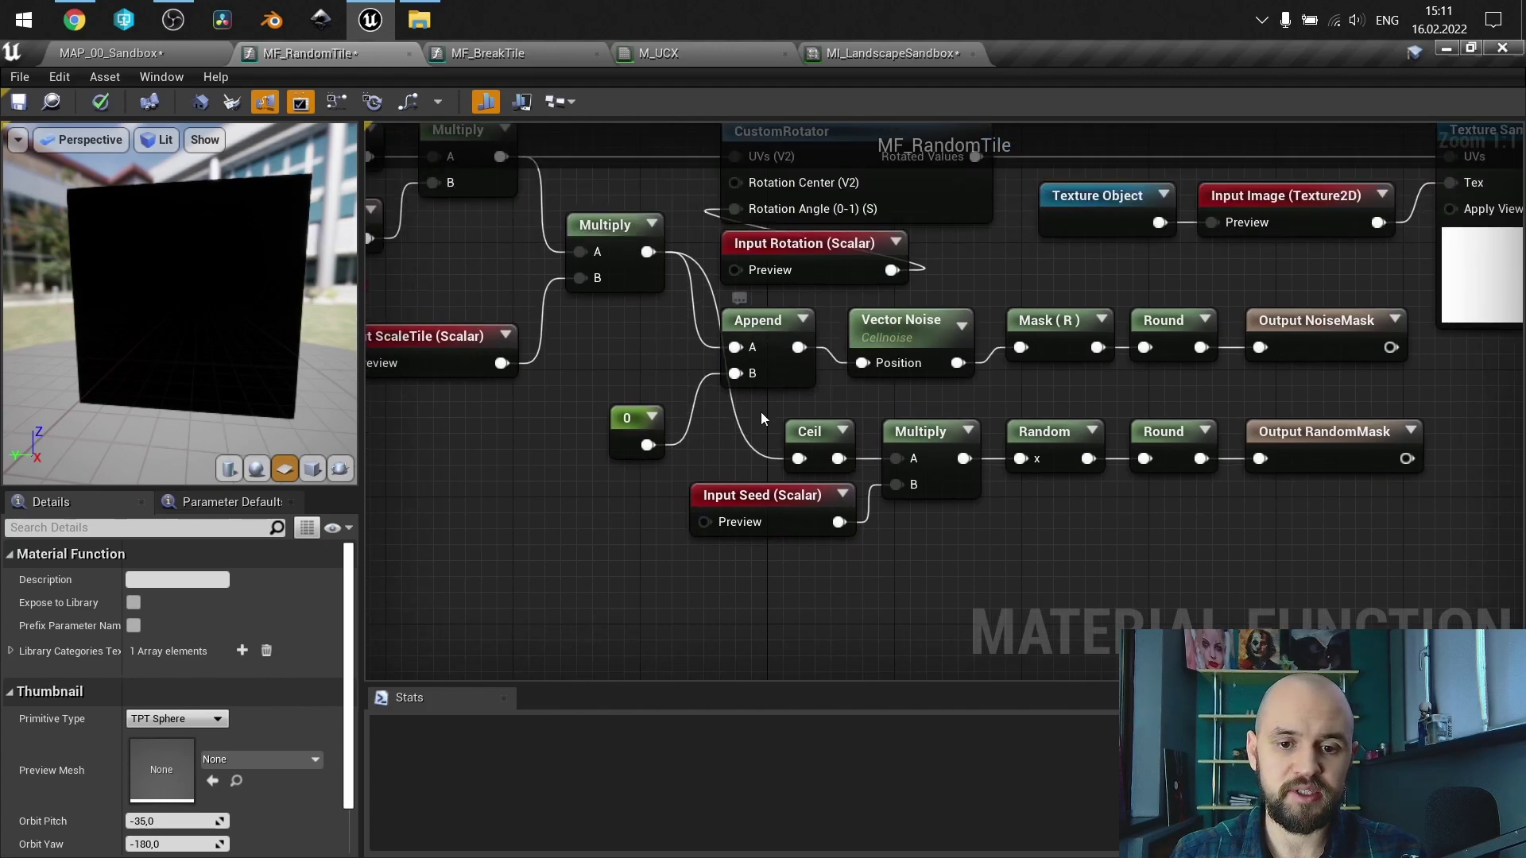
mouse_move(597, 253)
right_down()
mouse_move(680, 270)
mouse_move(620, 242)
right_up()
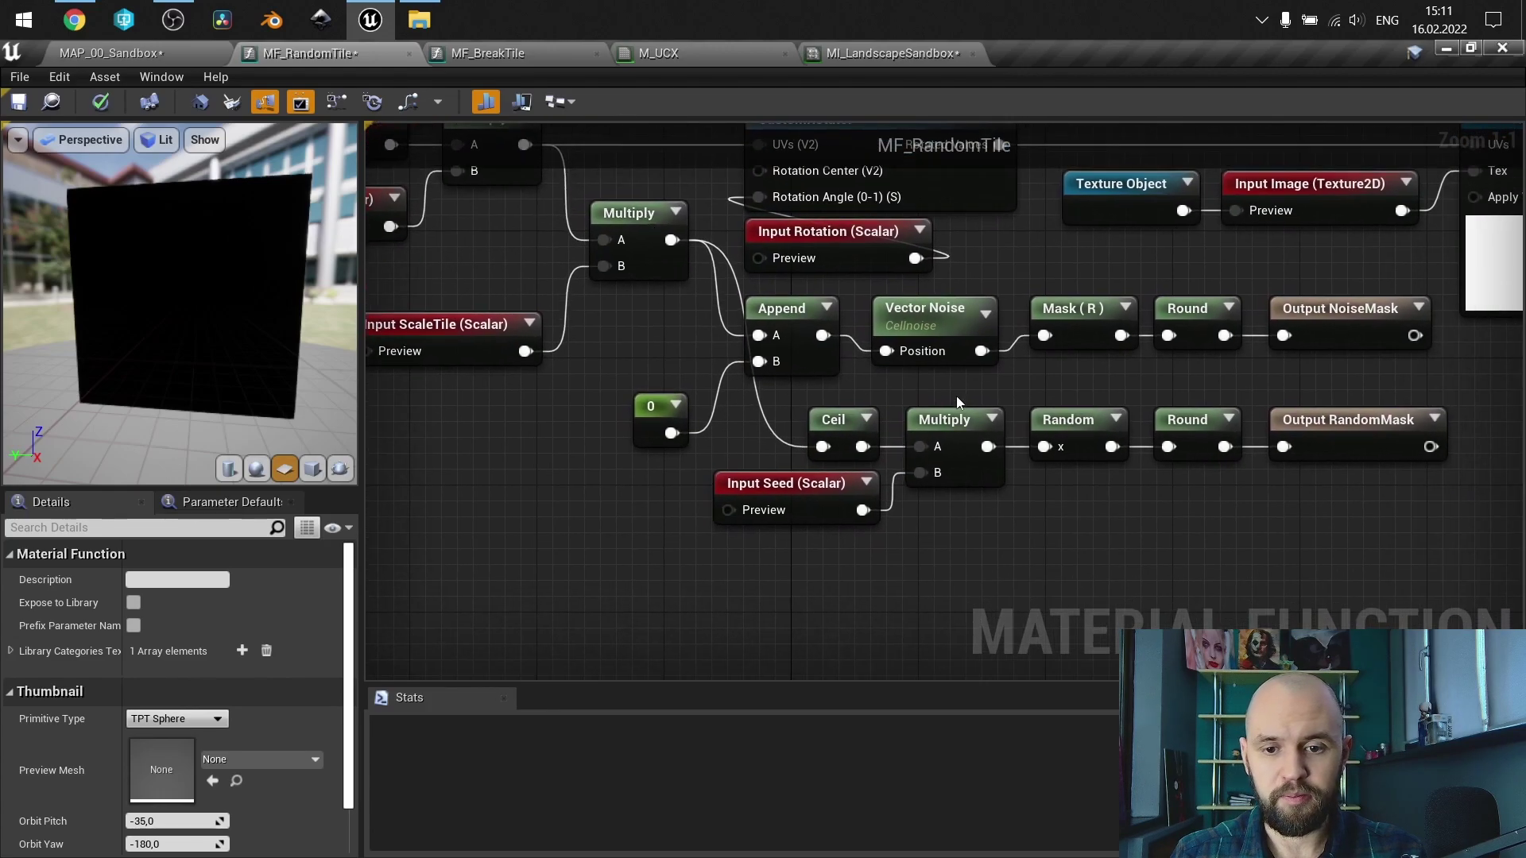
- Preview the Random node and test bypassing Ceil by wiring the ScaleTile Multiply directly to the Seed Multiply's A input, and restore the Ceil connection
right_click(1083, 420)
click(1111, 496)
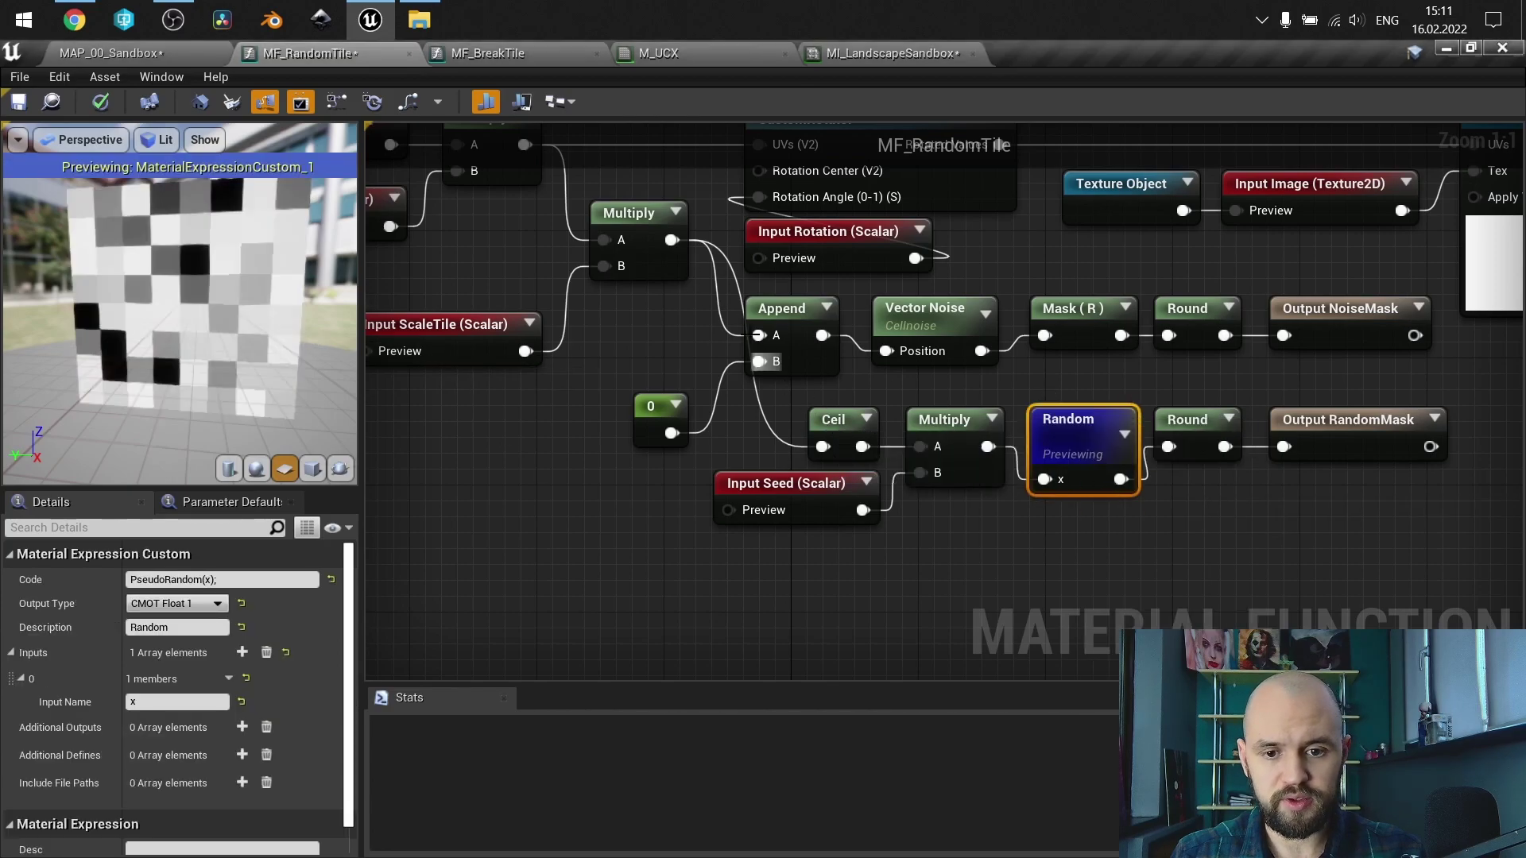
drag(672, 240, 924, 447)
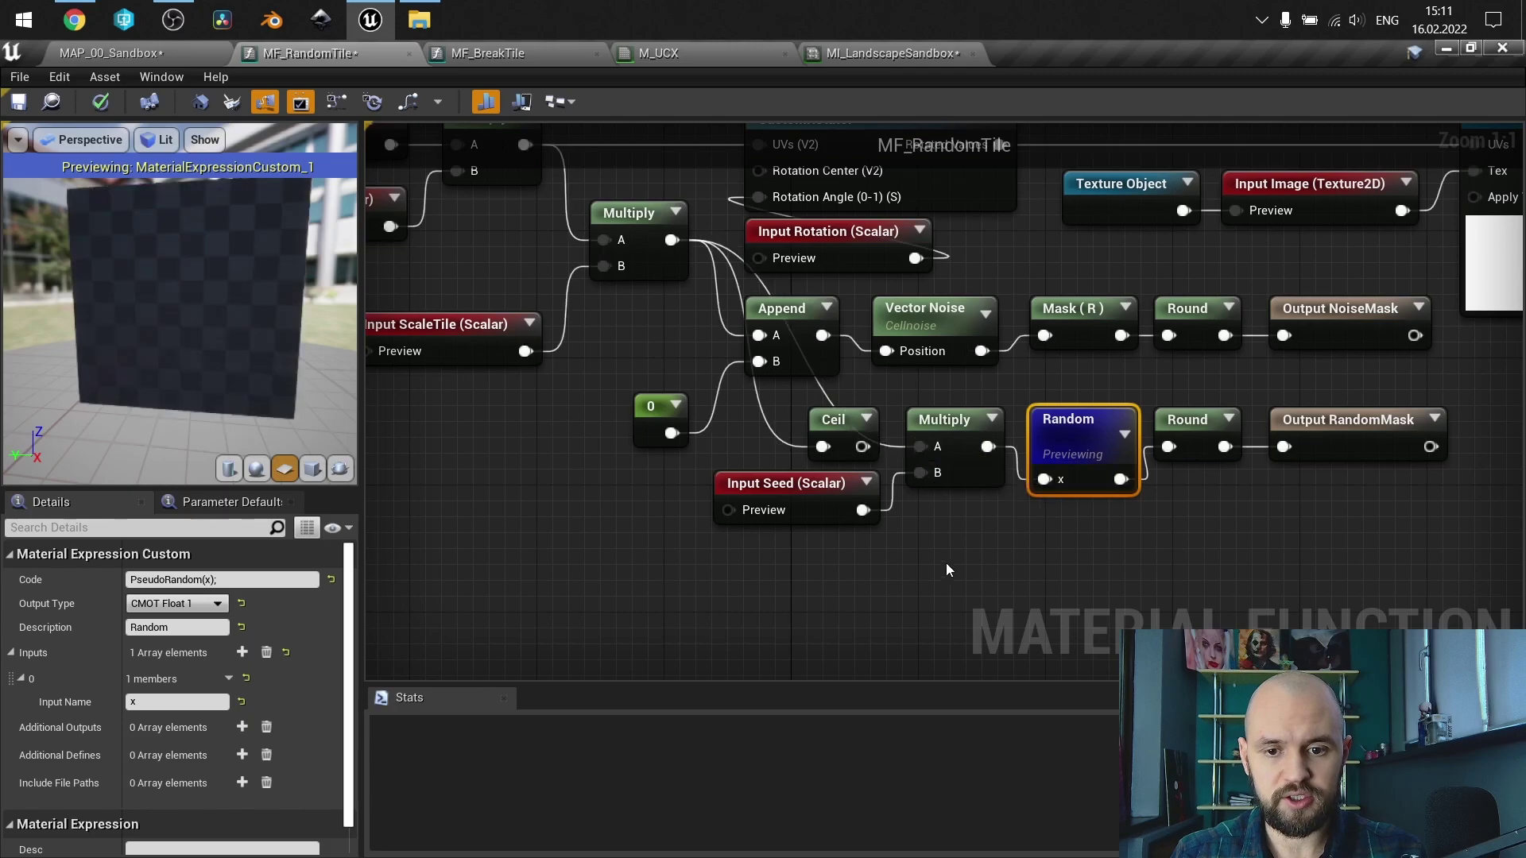
scroll(212, 229, up, 5)
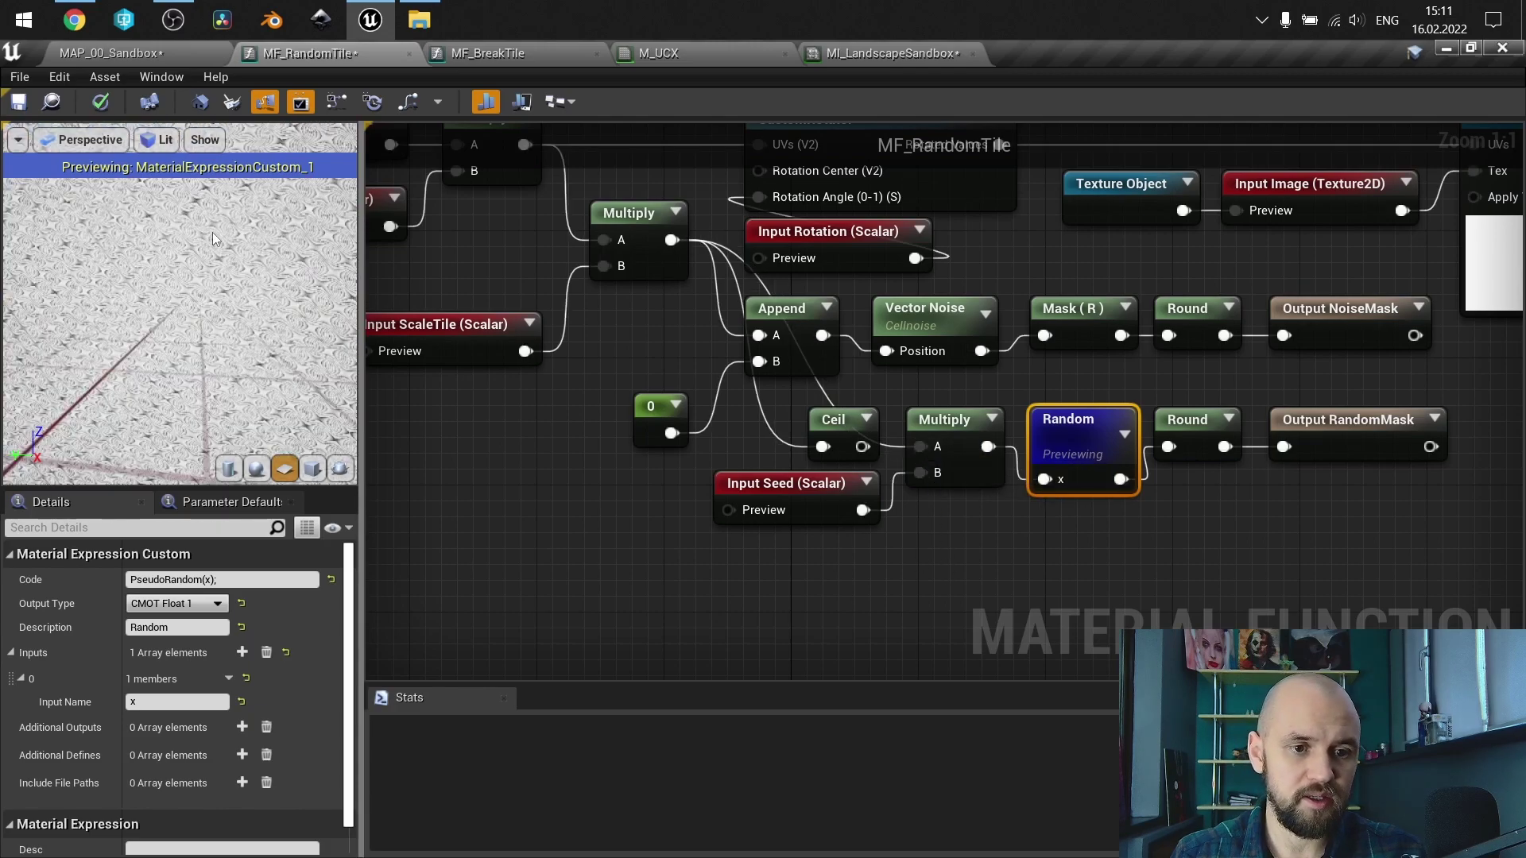
drag(863, 446, 930, 447)
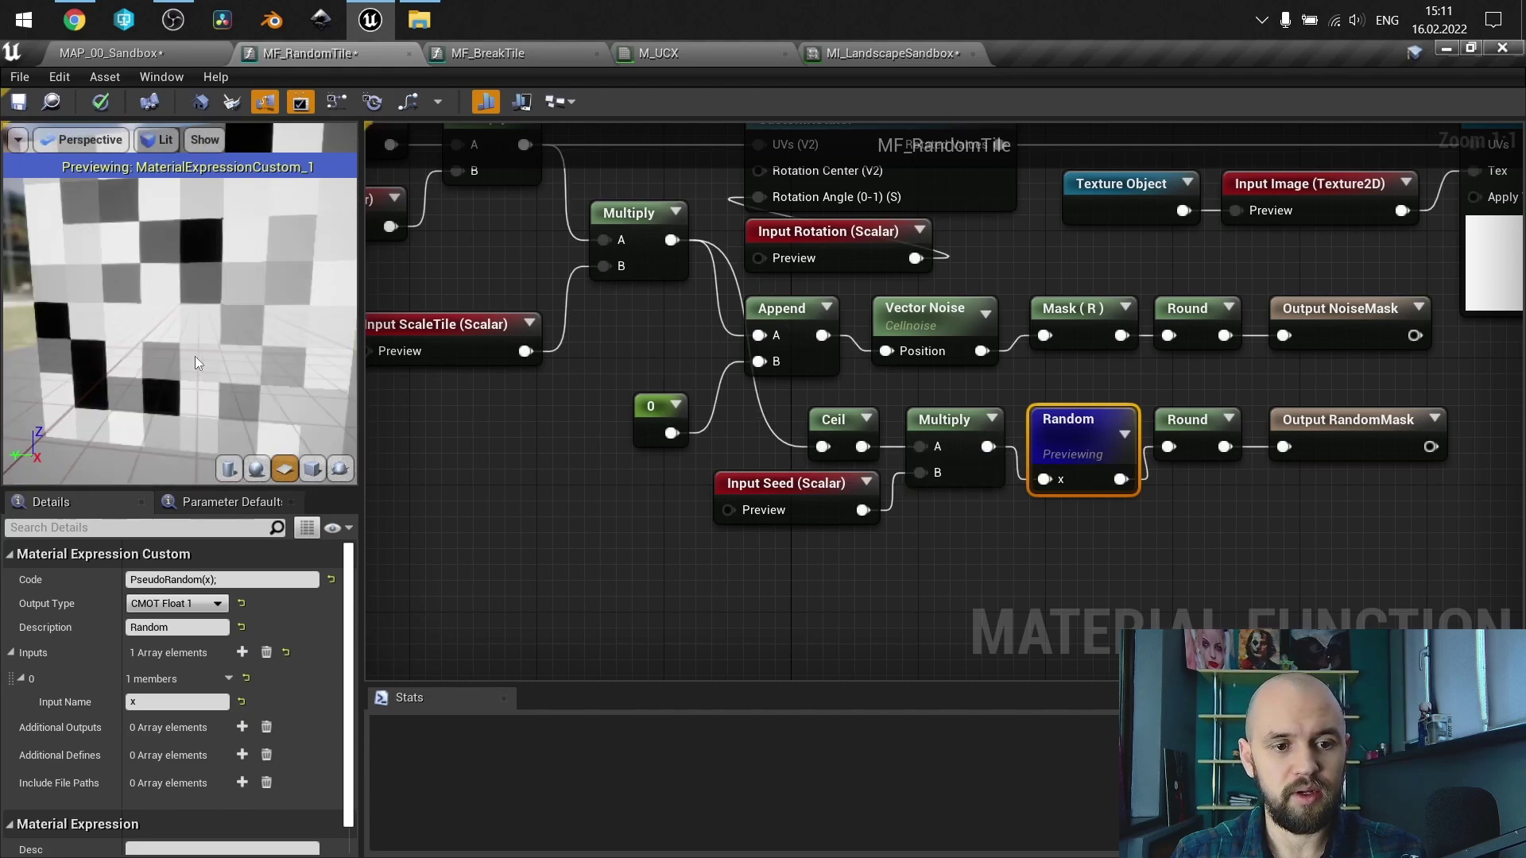
scroll(218, 324, down, 4)
mouse_move(242, 305)
mouse_down()
mouse_move(288, 312)
mouse_move(237, 318)
mouse_up()
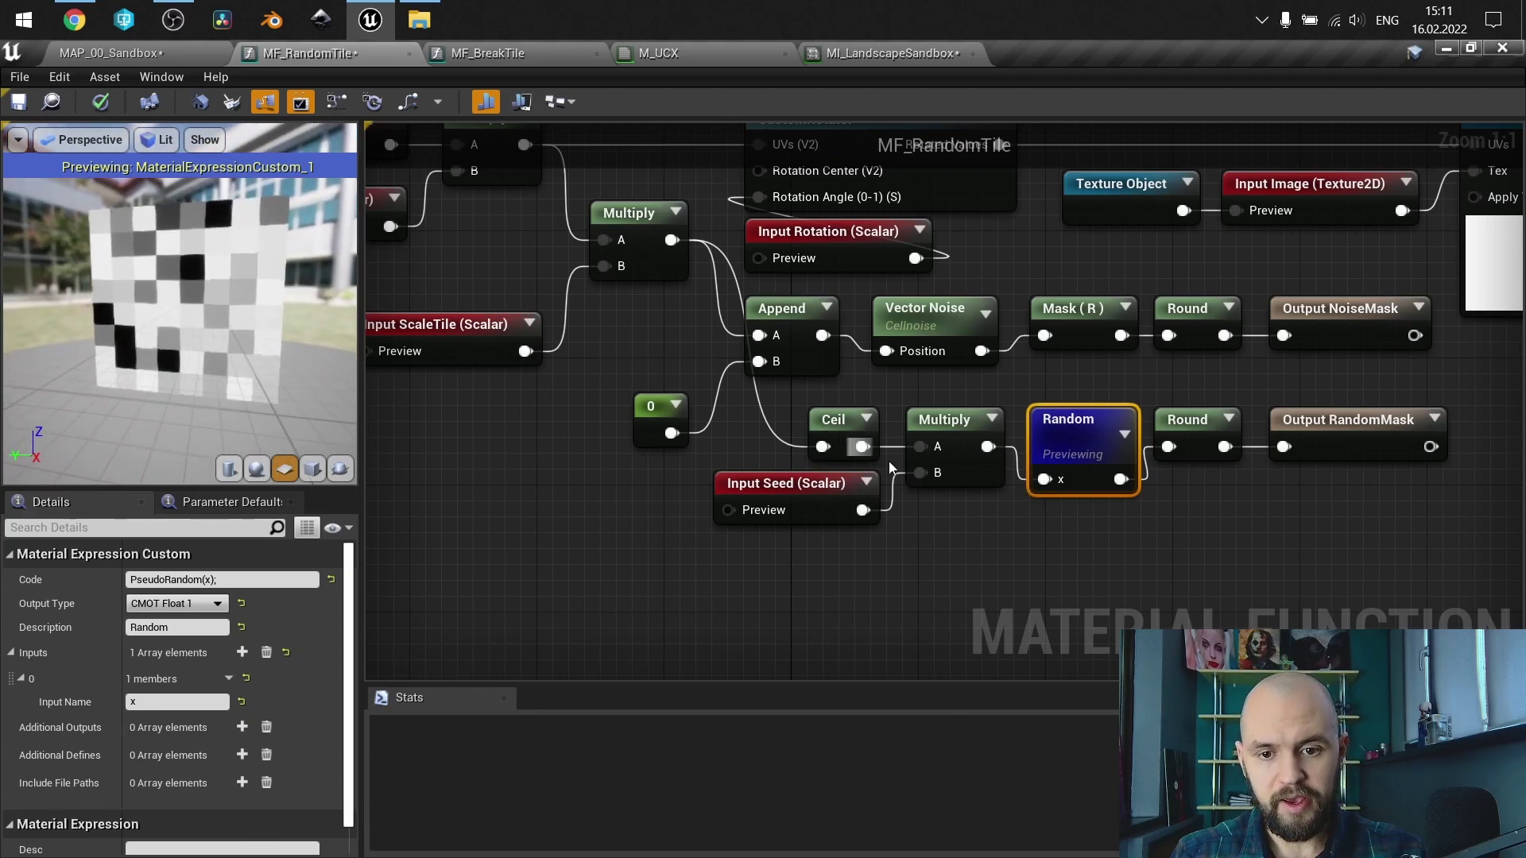
- Try X preview values of 0, 0.1 and 0.5 on the Seed input, and leave it set to 2
click(792, 493)
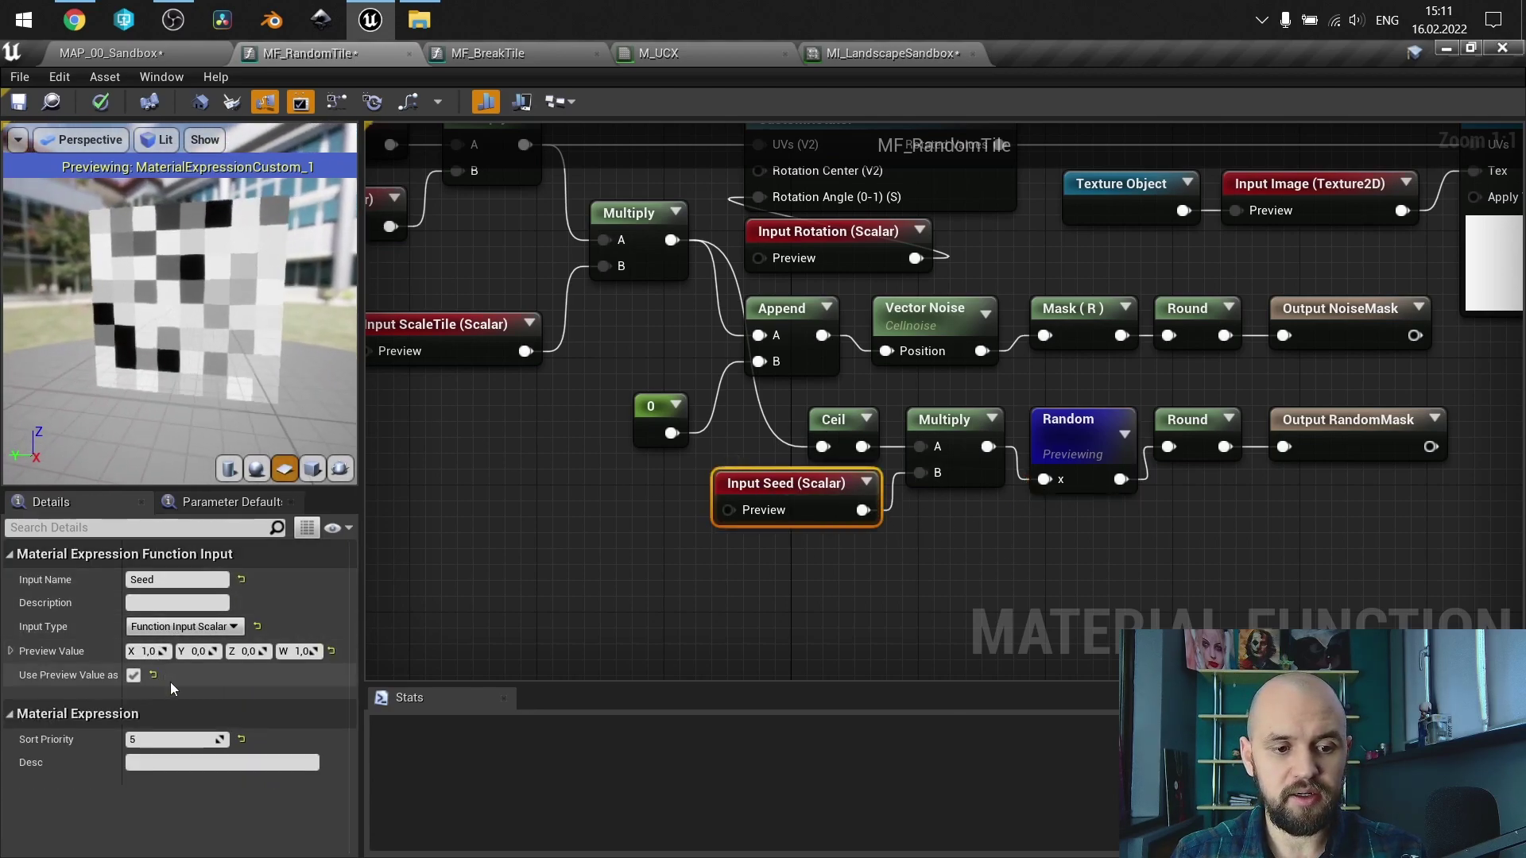
click(148, 652)
text(0)
key(Return)
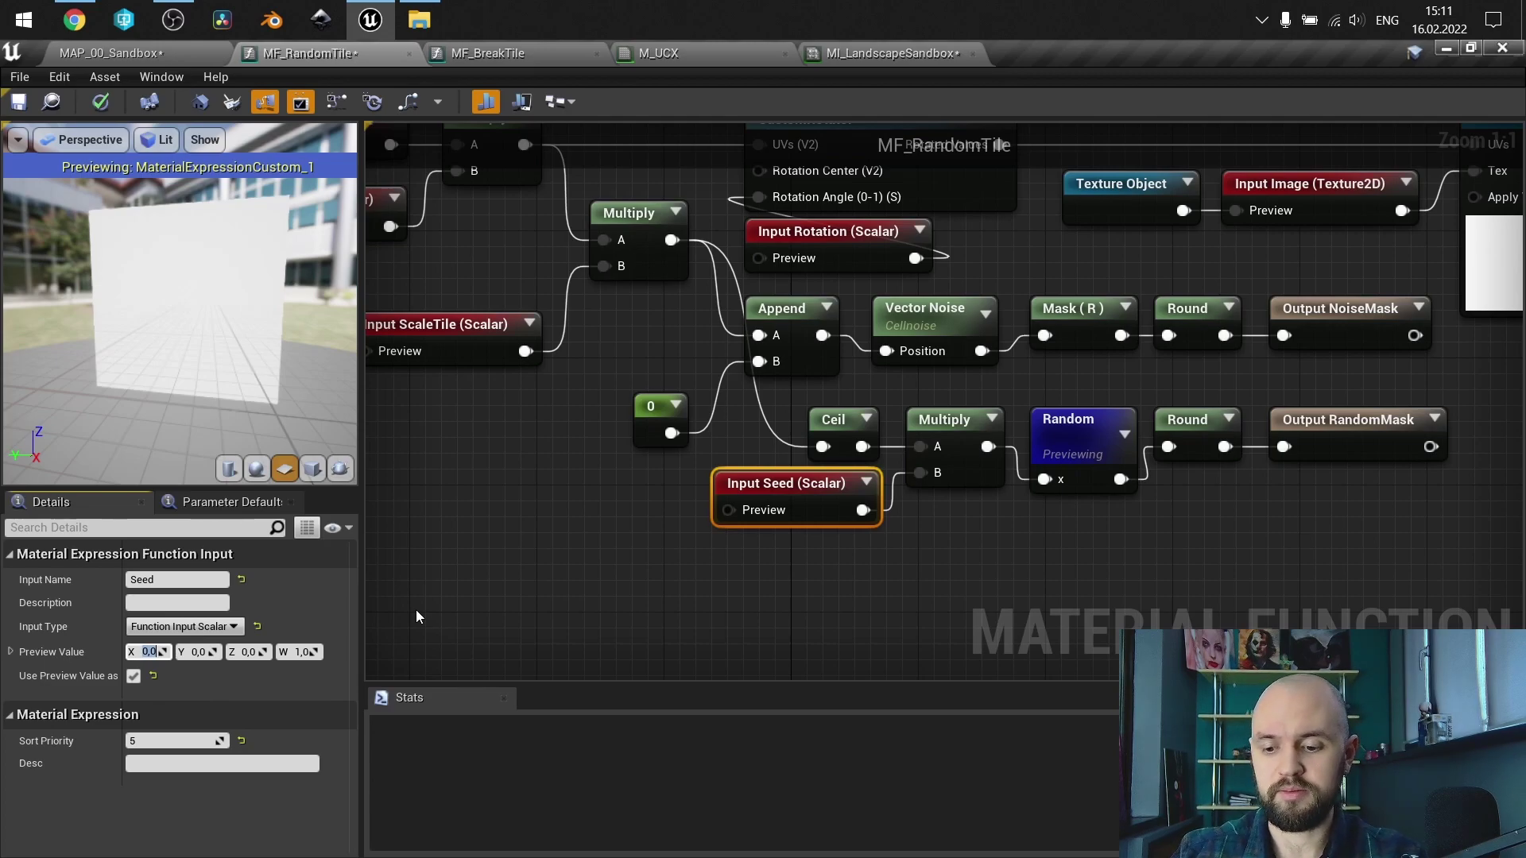
text(0,1)
key(Return)
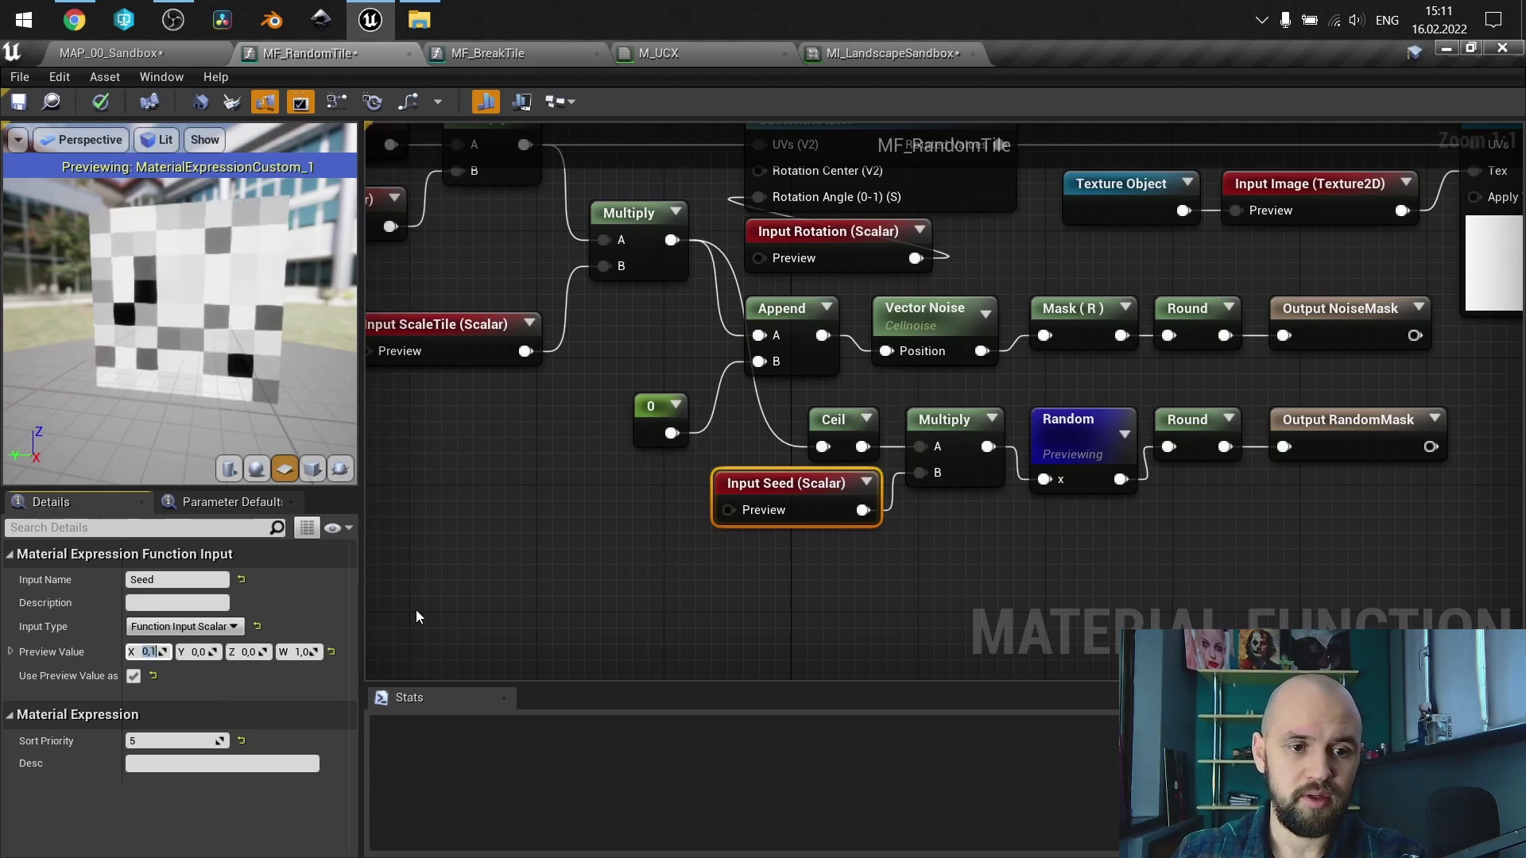
text(1)
key(Return)
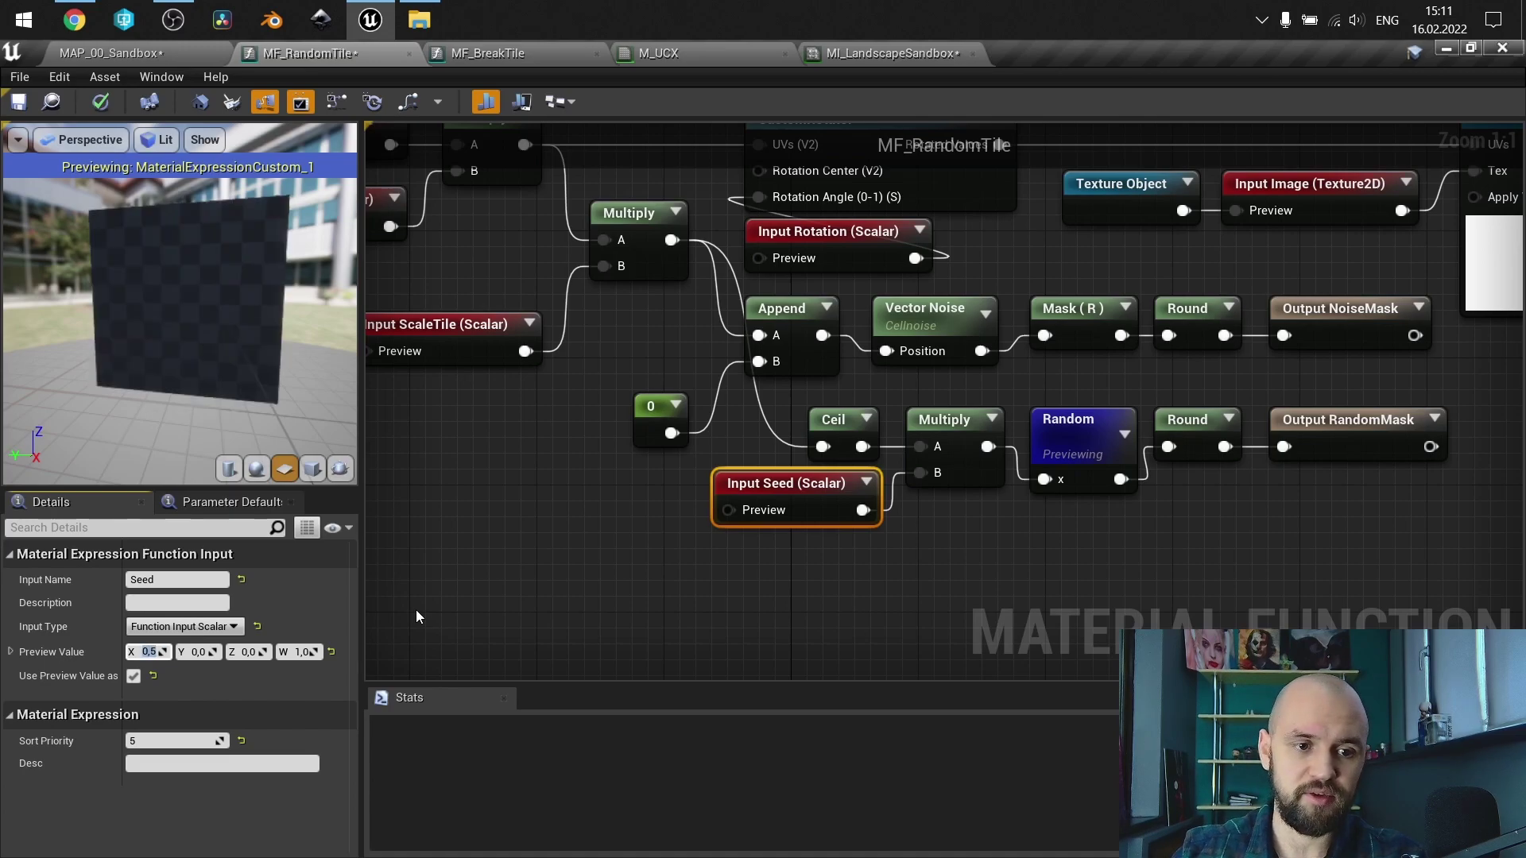
text(2)
key(Return)
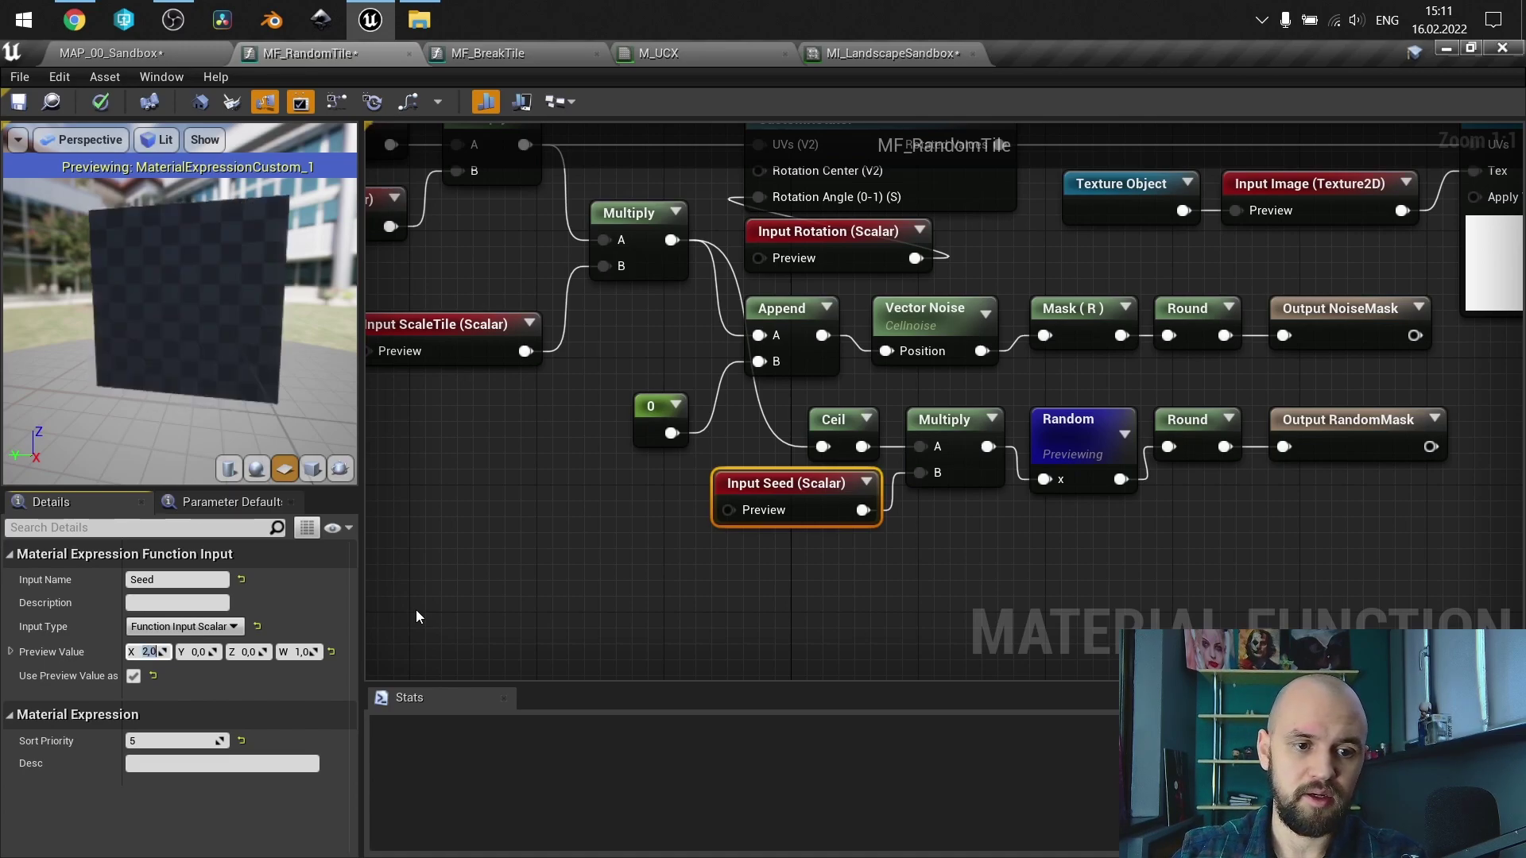
- Stop previewing the Random node and review the NoiseMask and RandomMask outputs together with the rest of the graph
right_click(1053, 431)
click(1090, 509)
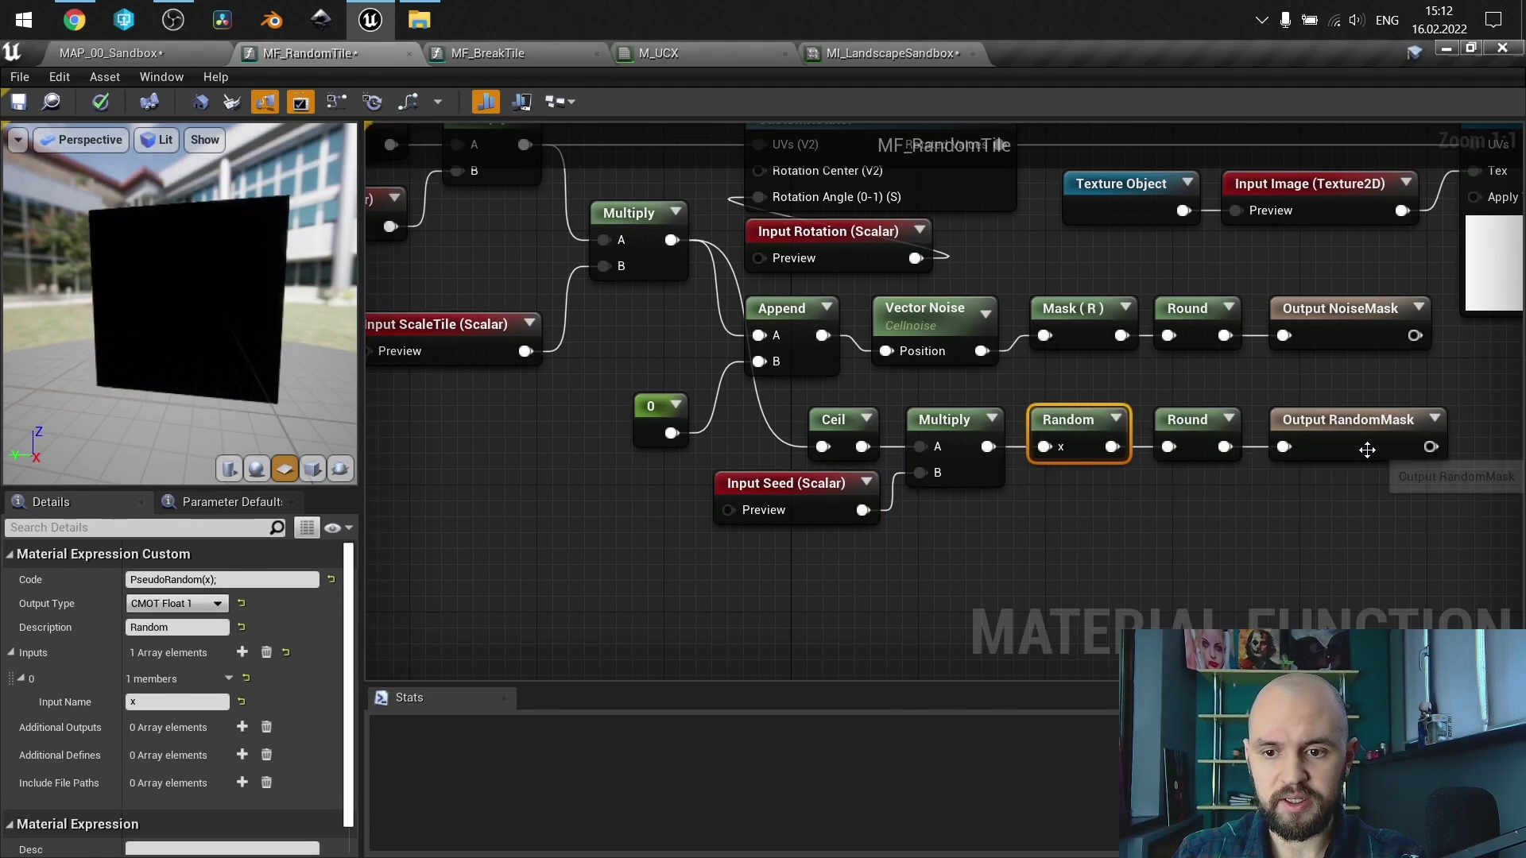
right_drag(1352, 426, 1121, 449)
click(1119, 445)
click(1112, 399)
click(1120, 334)
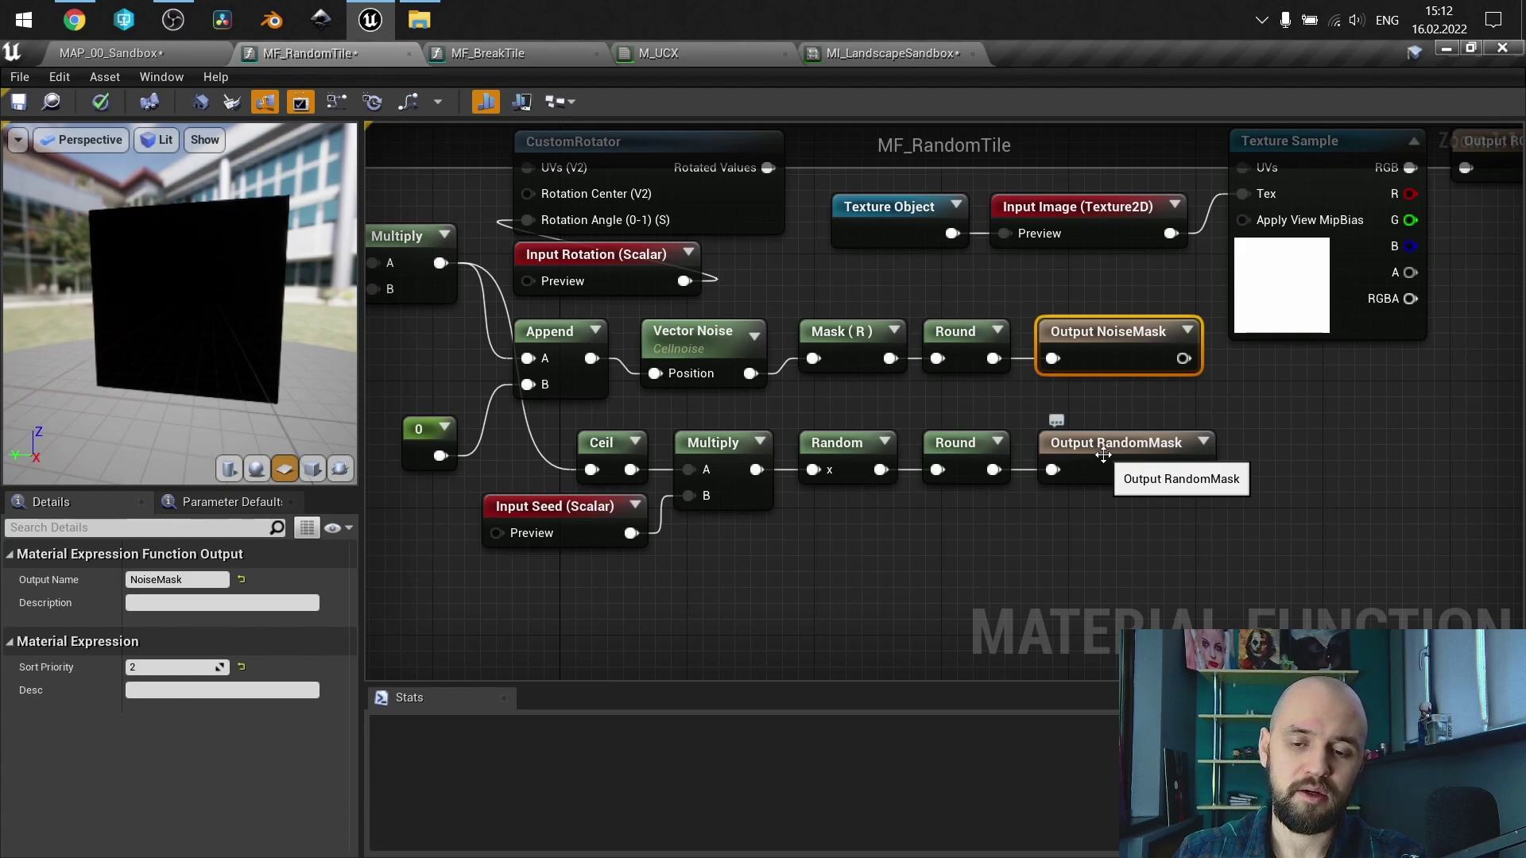
click(1004, 523)
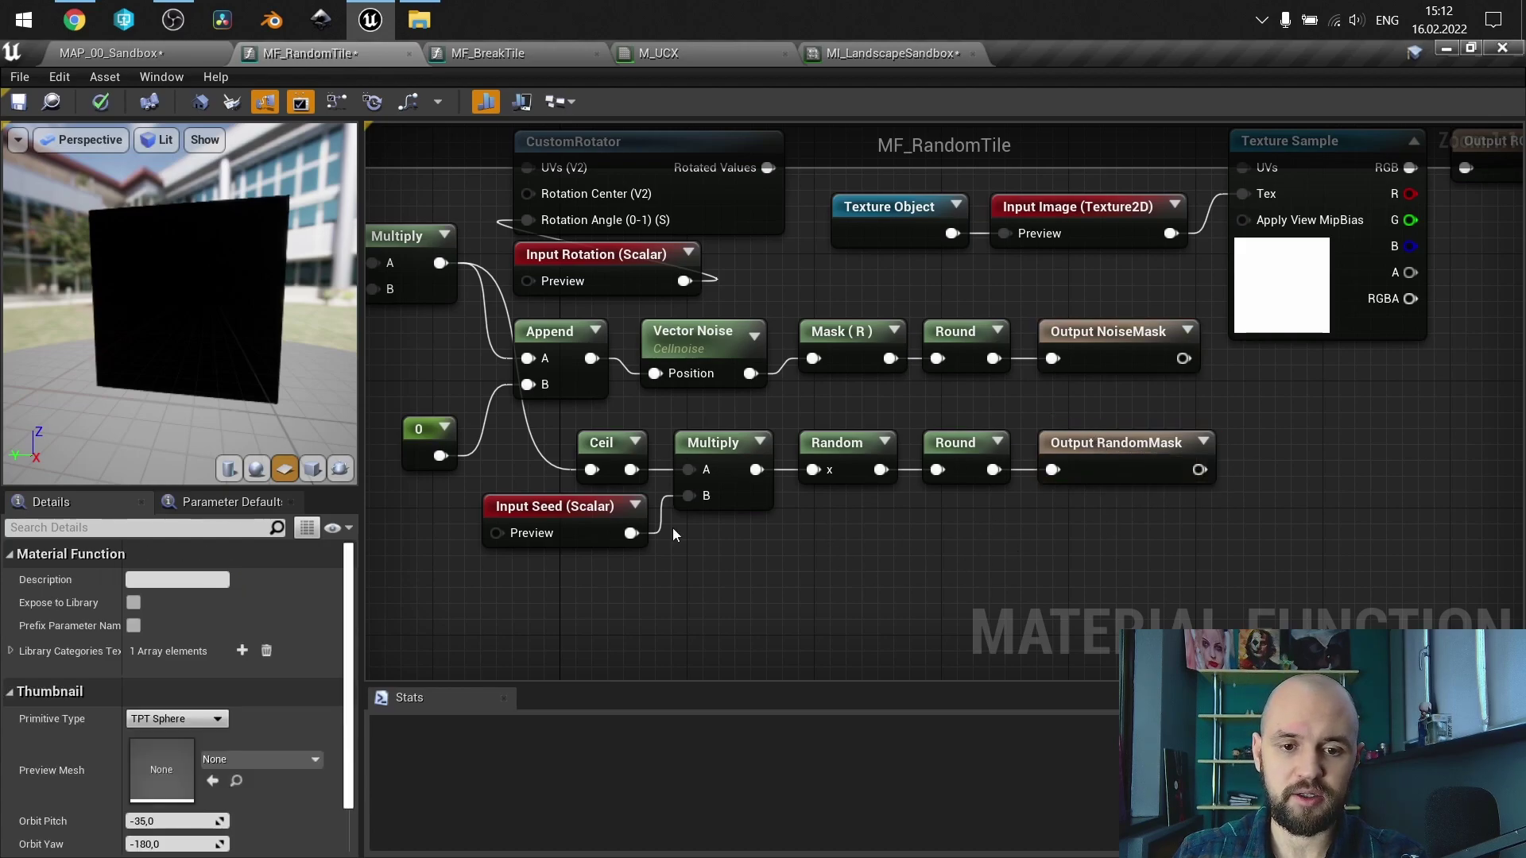
scroll(909, 400, down, 1)
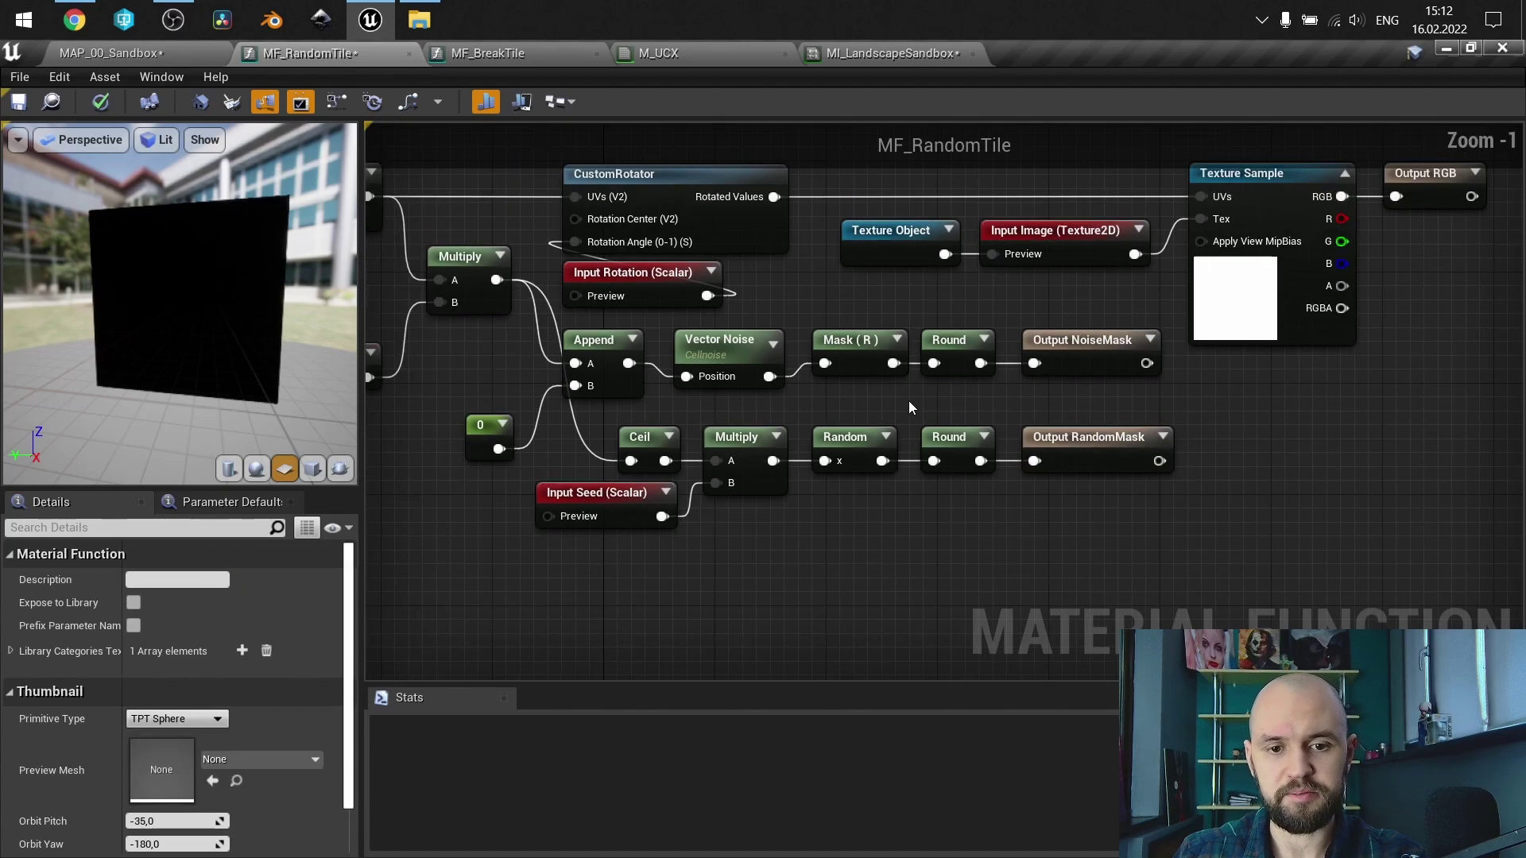
right_drag(909, 402, 1062, 467)
right_drag(1040, 359, 1114, 341)
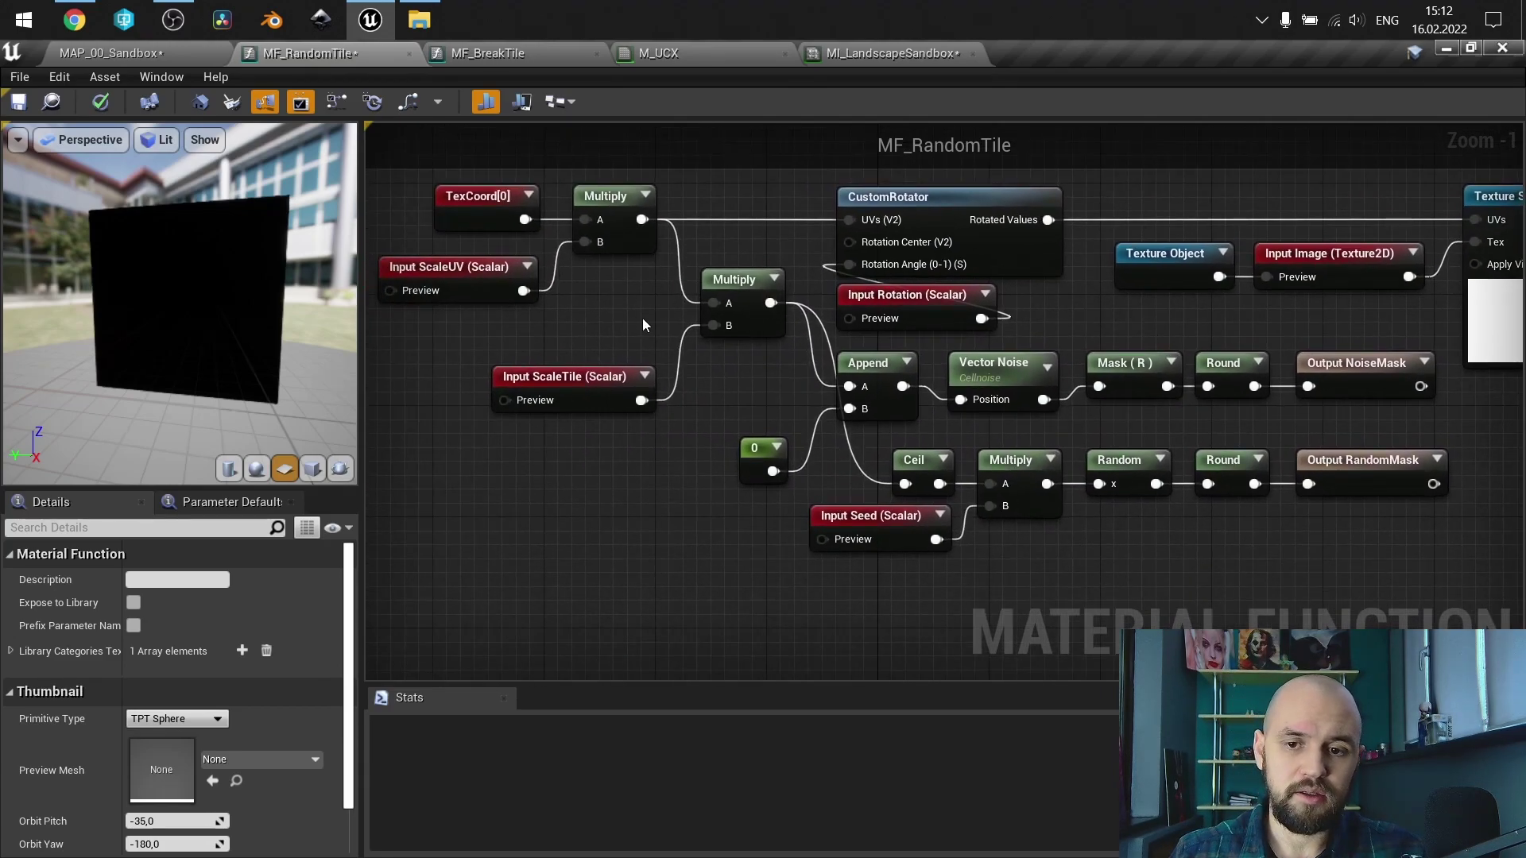
- Switch from MF_RandomTile to the MF_BreakTile function and review its image, ScaleUV and Seed inputs and the MF_RandomTile nodes
scroll(642, 318, down, 1)
right_drag(642, 318, 610, 315)
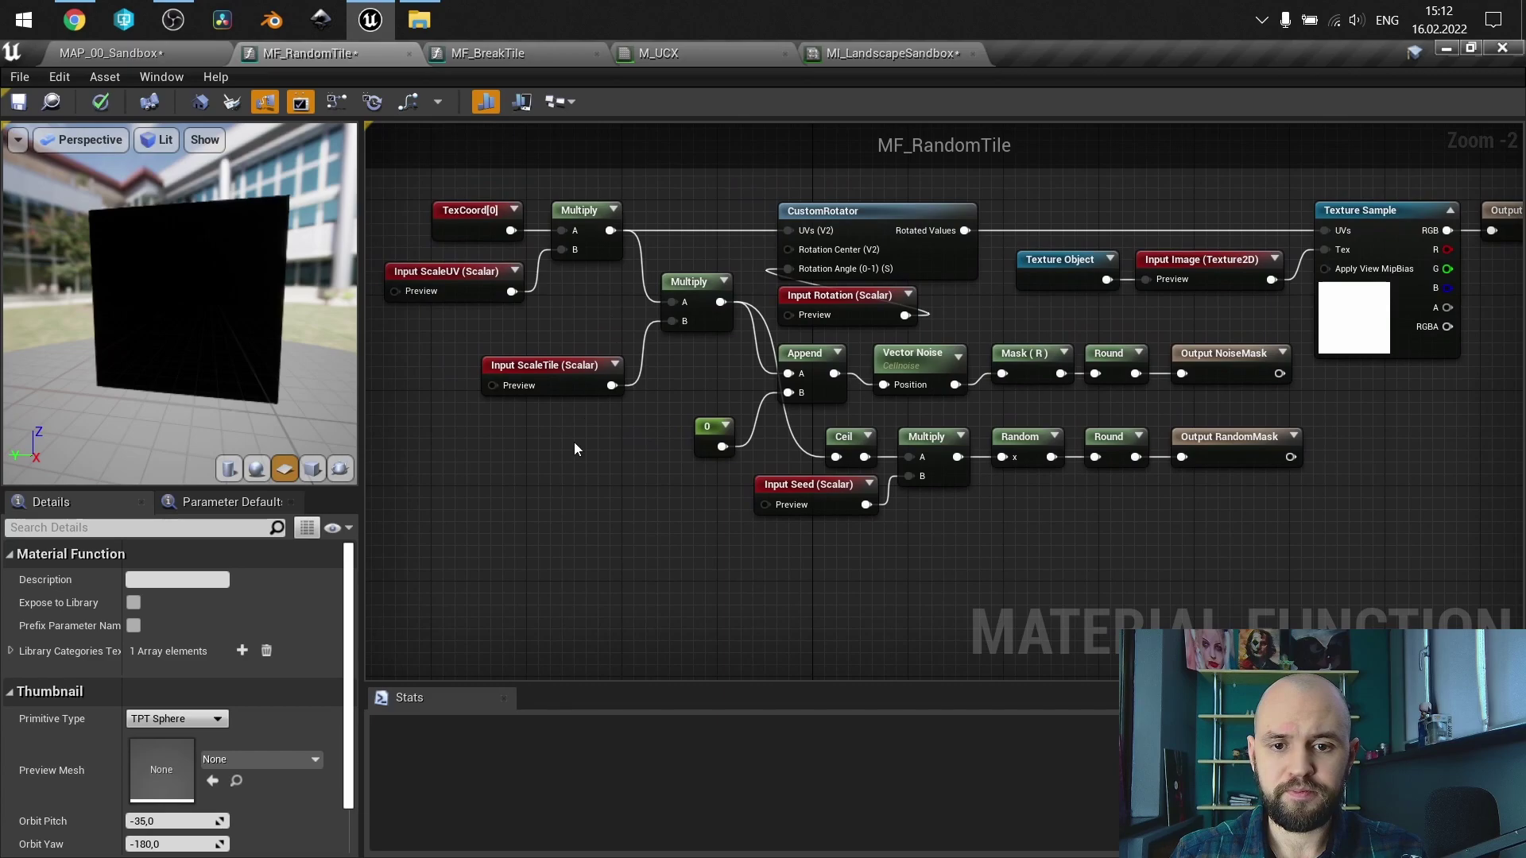
click(504, 56)
right_drag(544, 209, 837, 245)
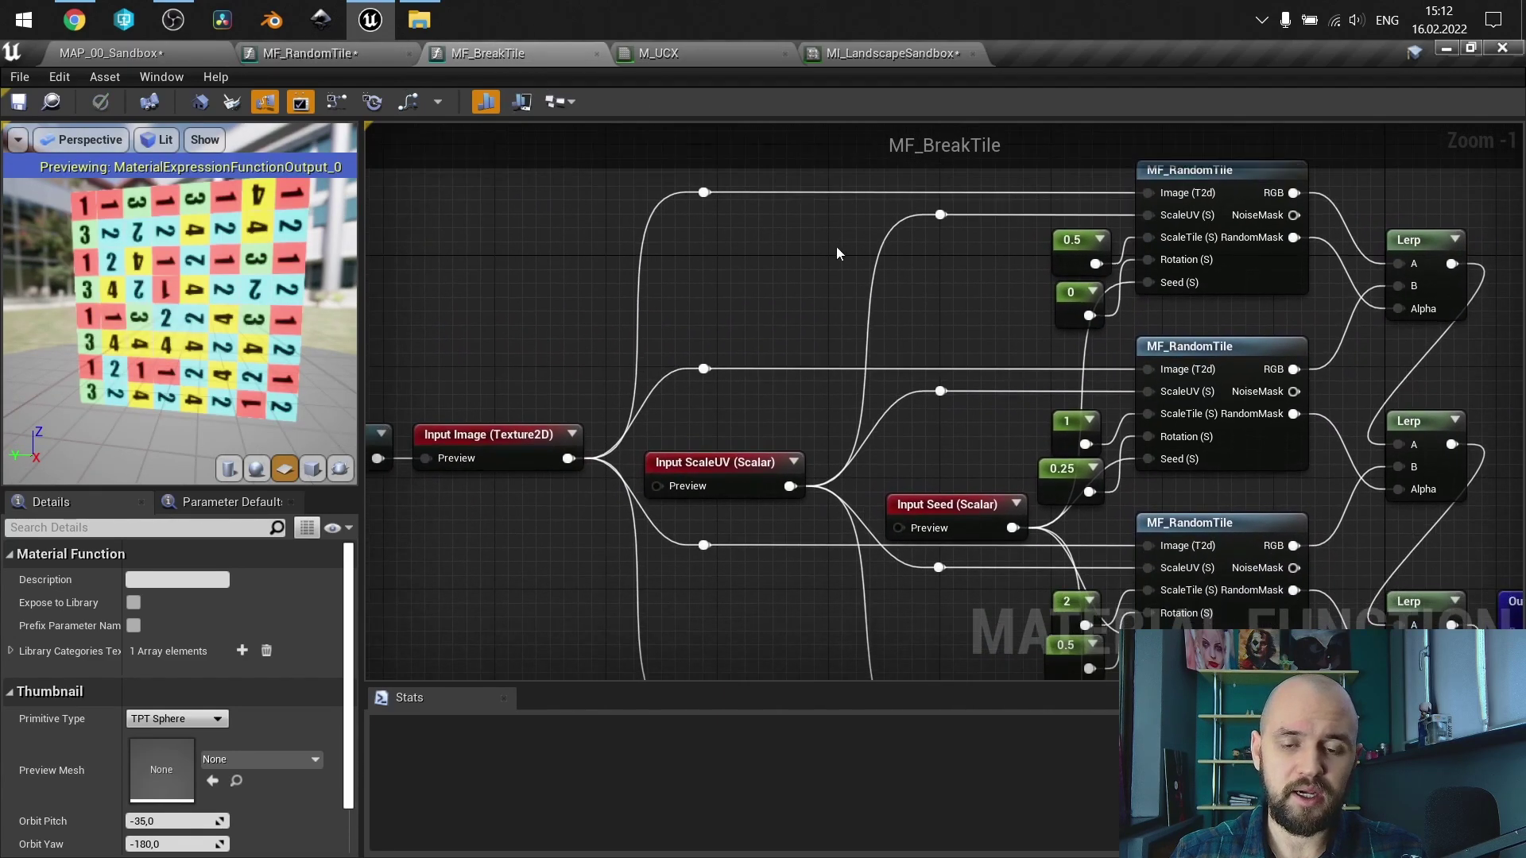
scroll(837, 245, down, 1)
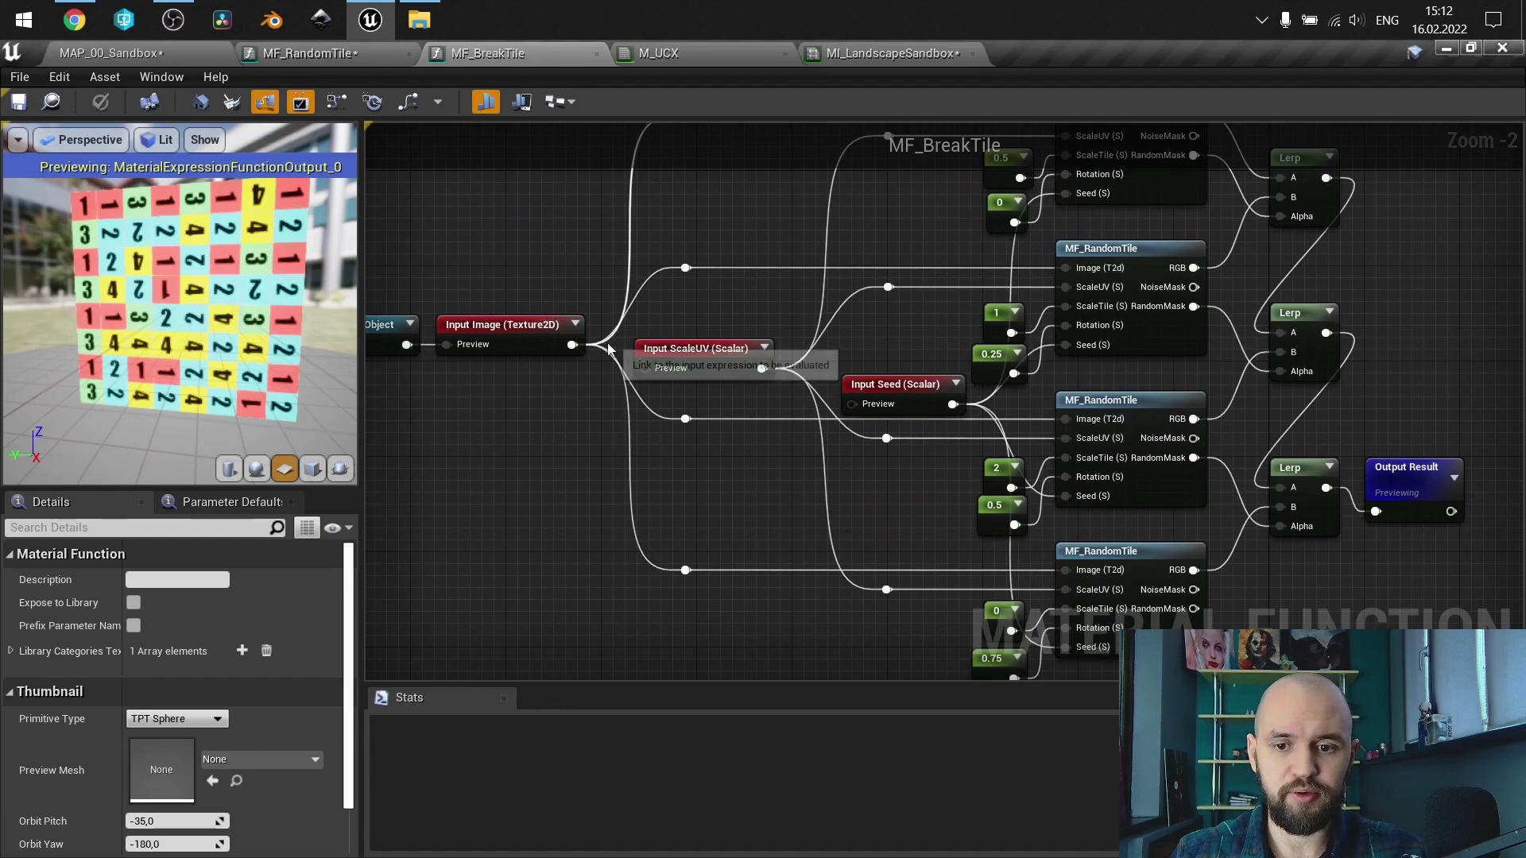
right_drag(550, 397, 752, 426)
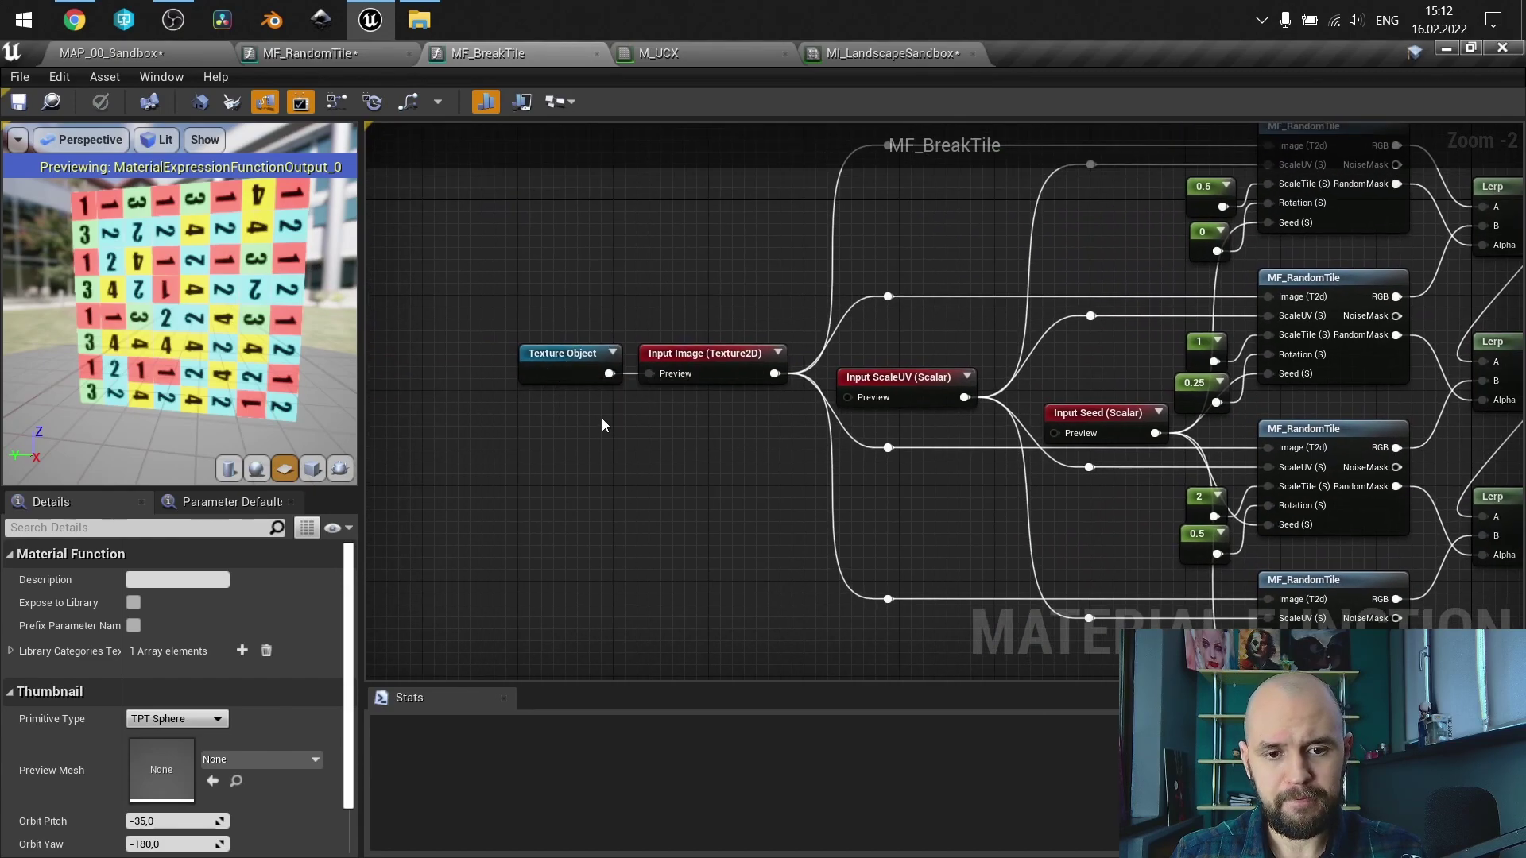
- Try X preview values of 1, 2 and 4 on the ScaleUV input, leave it set to 8, and inspect the preview
click(898, 391)
click(148, 652)
text(1)
key(Return)
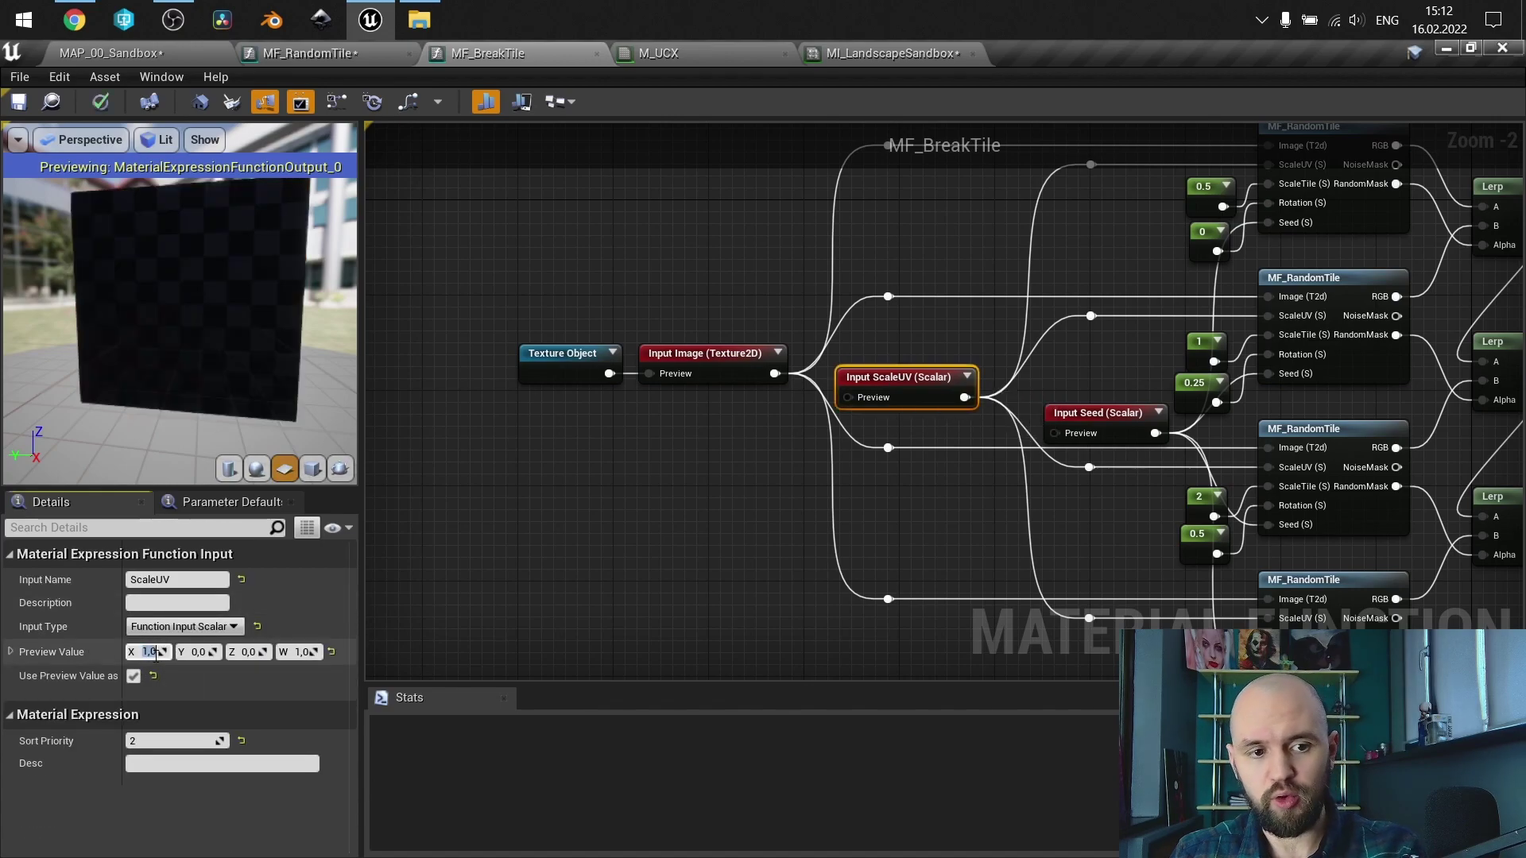
text(2)
key(Return)
text(4)
key(Return)
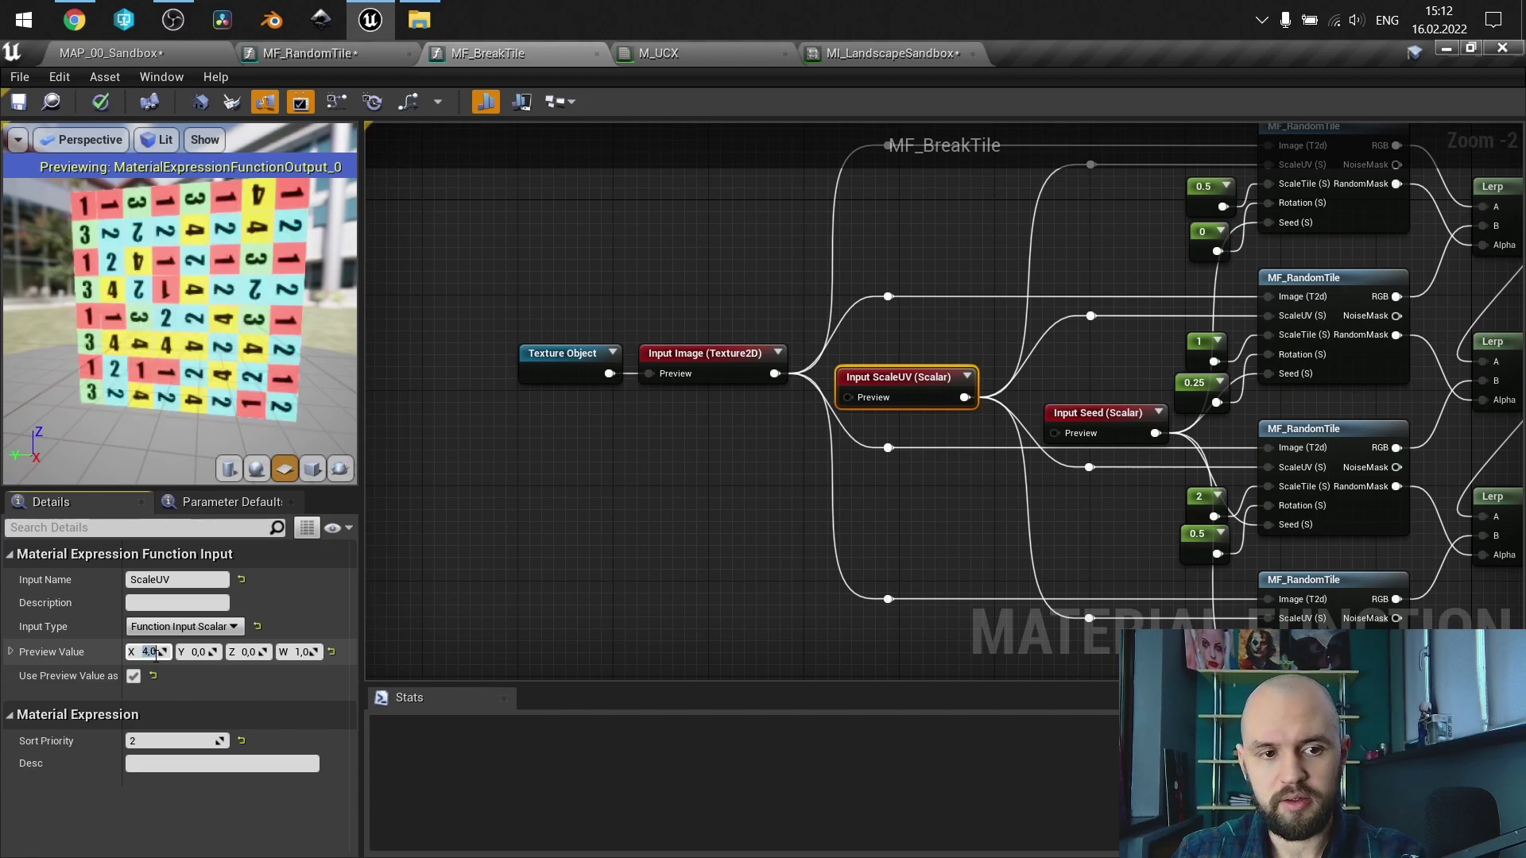
text(8)
key(Return)
right_drag(153, 325, 152, 397)
drag(153, 324, 183, 324)
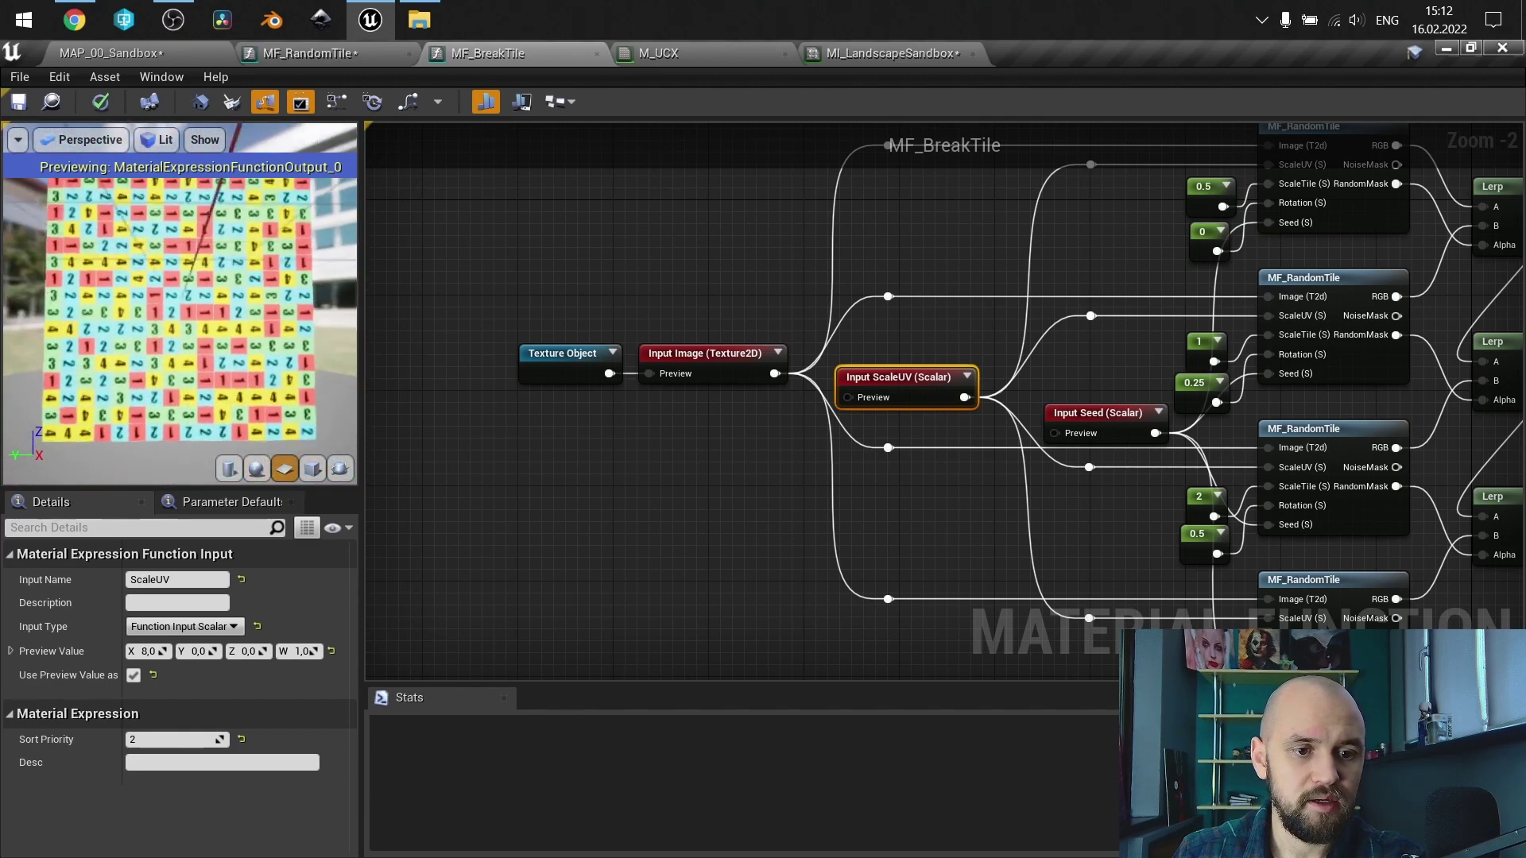
drag(181, 429, 192, 426)
- Try an X preview value of 0 on the Seed input, inspect the tile pattern, and leave it set to 1
click(1108, 410)
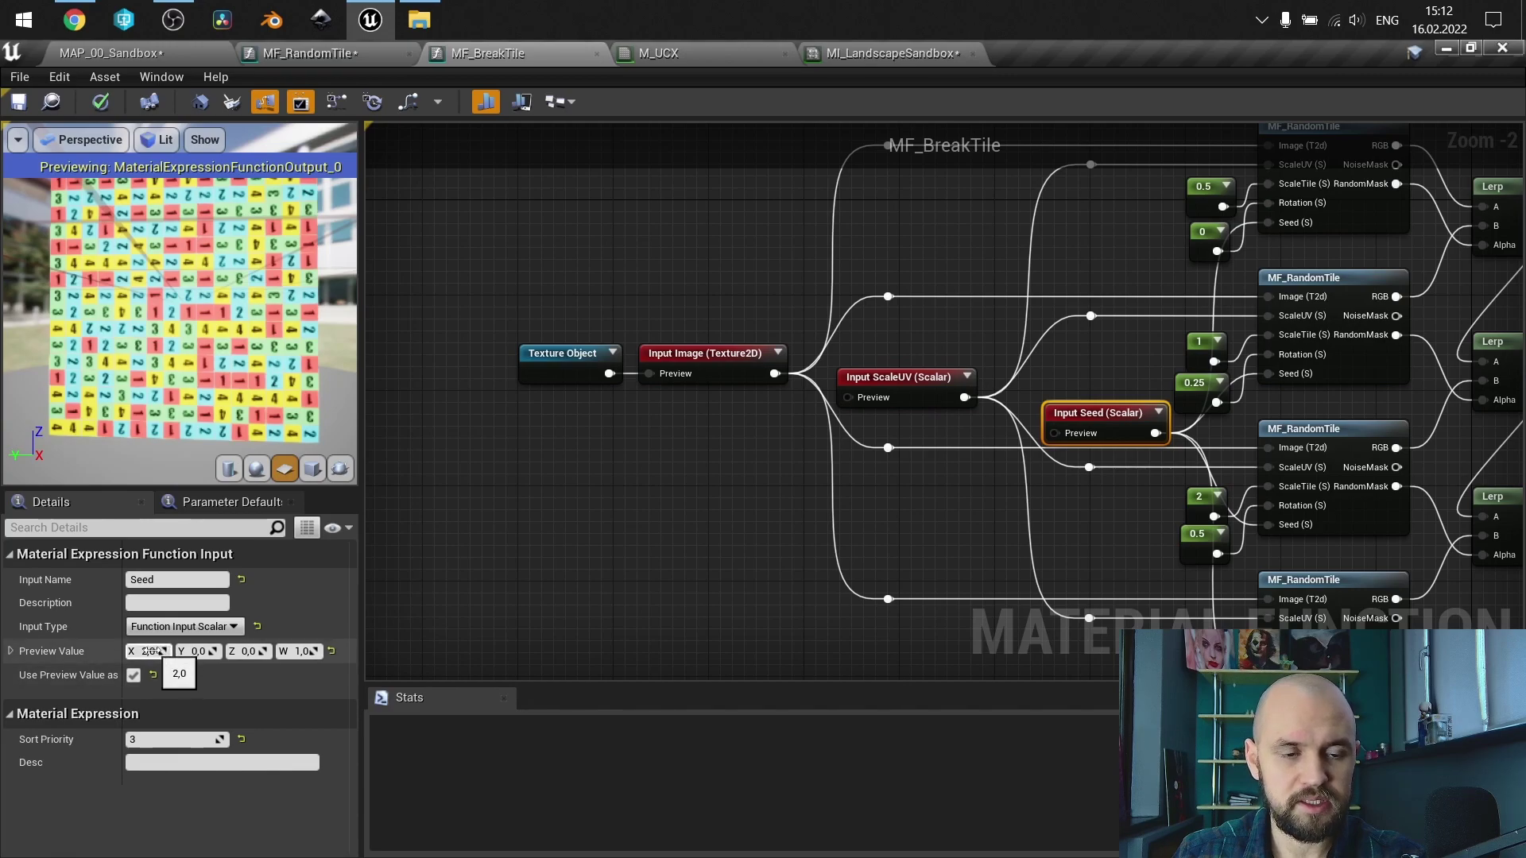
drag(213, 374, 191, 370)
scroll(204, 372, down, 2)
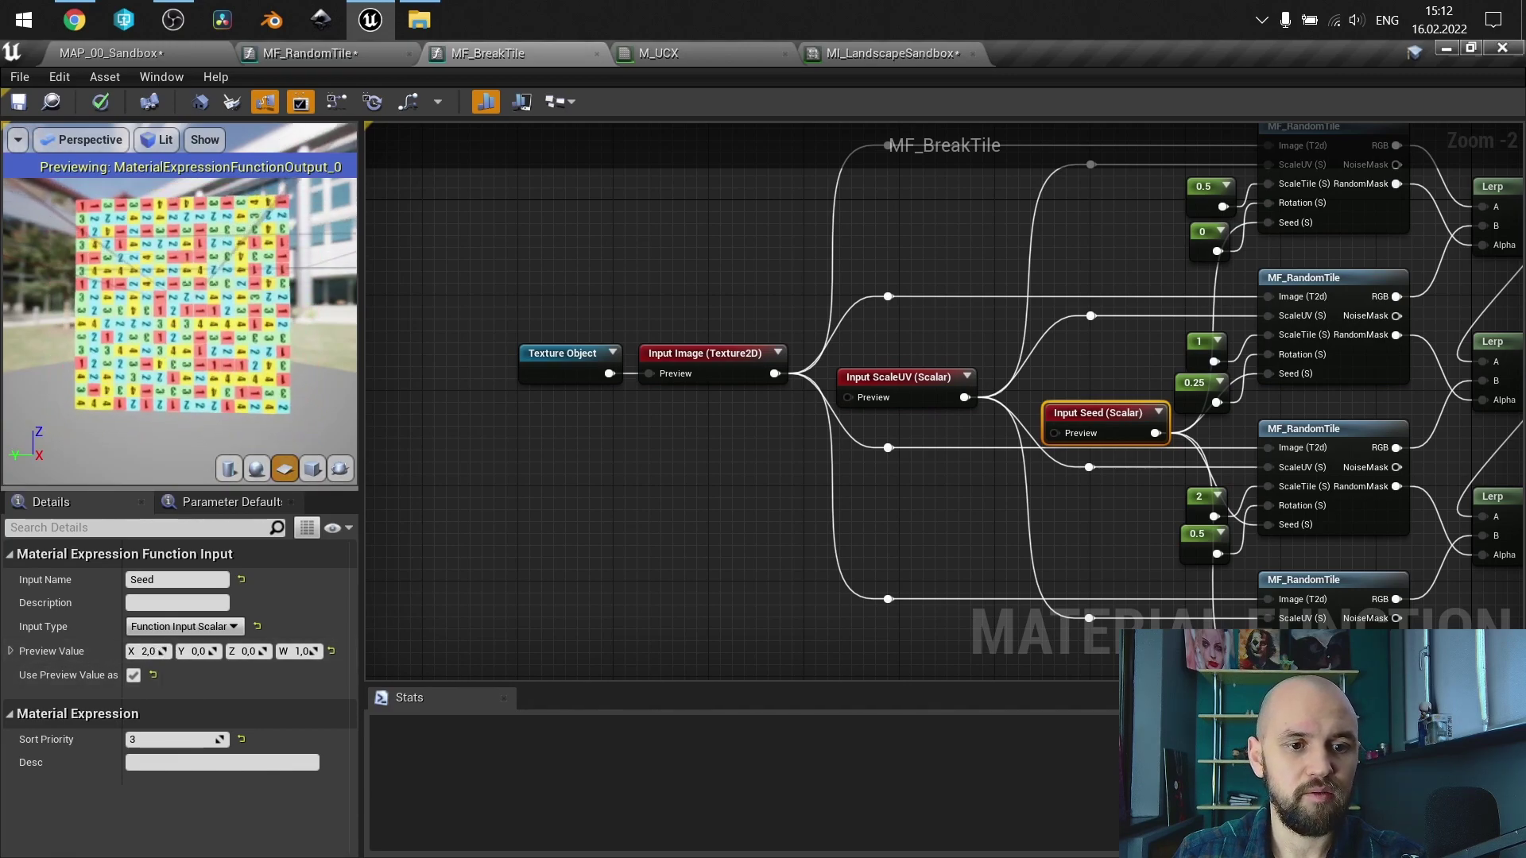
click(141, 651)
text(0)
key(Return)
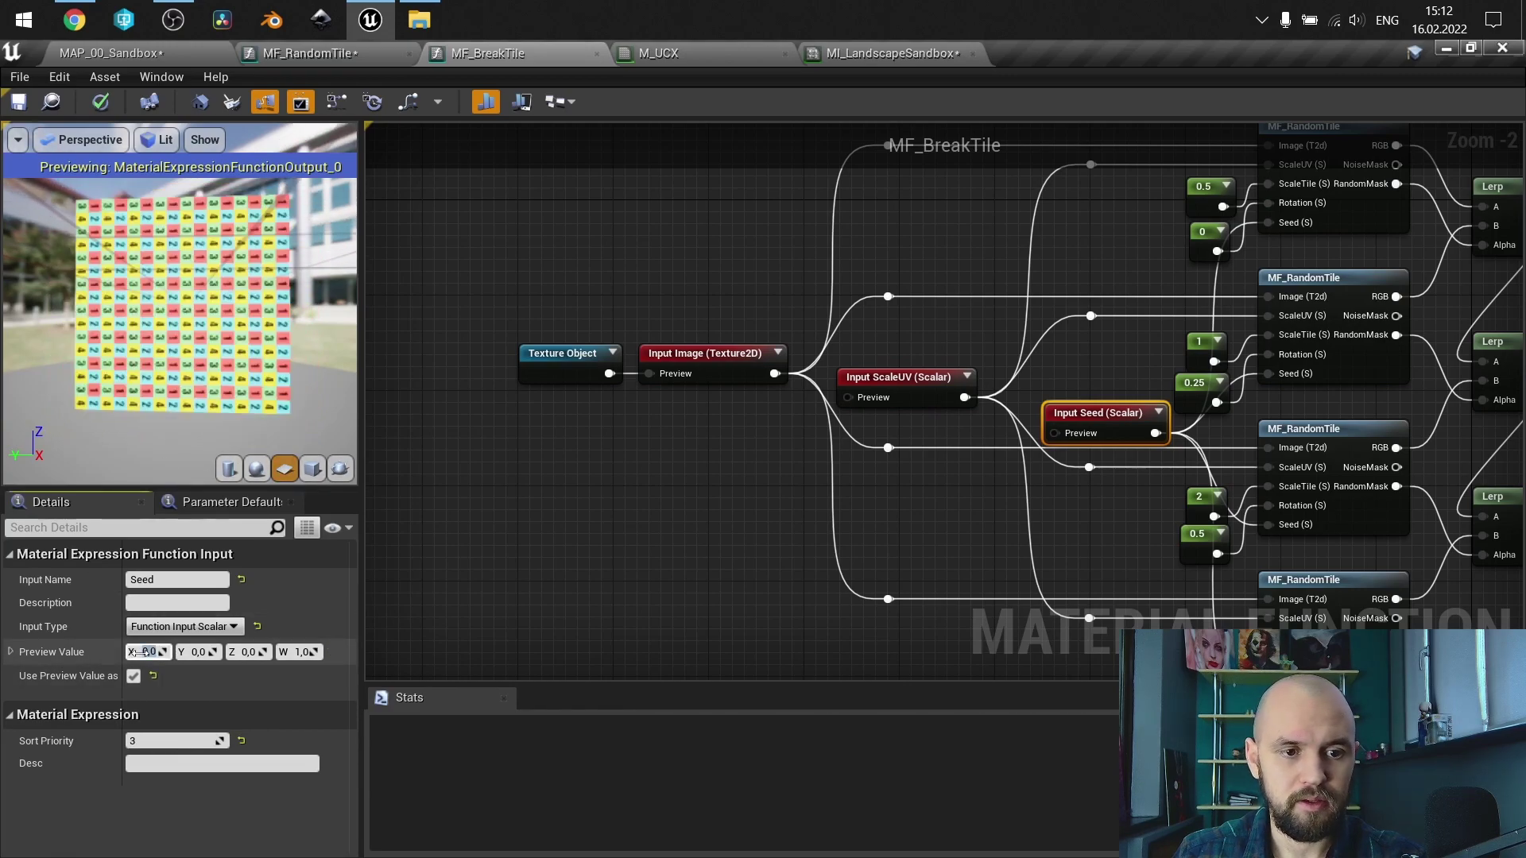
drag(170, 374, 173, 418)
mouse_move(269, 224)
mouse_down()
mouse_move(256, 225)
mouse_move(268, 224)
mouse_up()
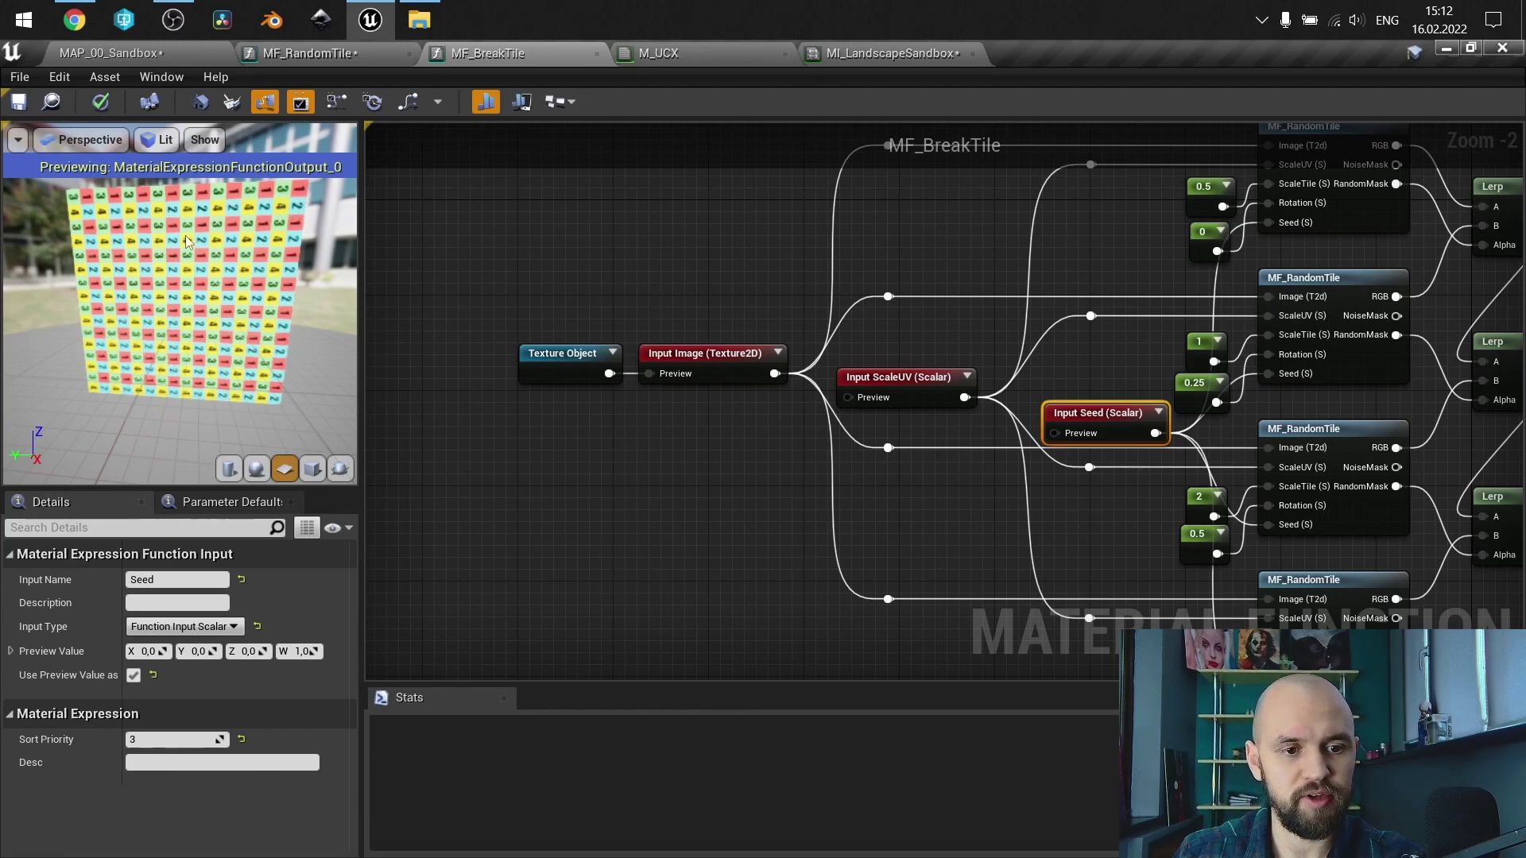
click(147, 652)
text(1)
key(Return)
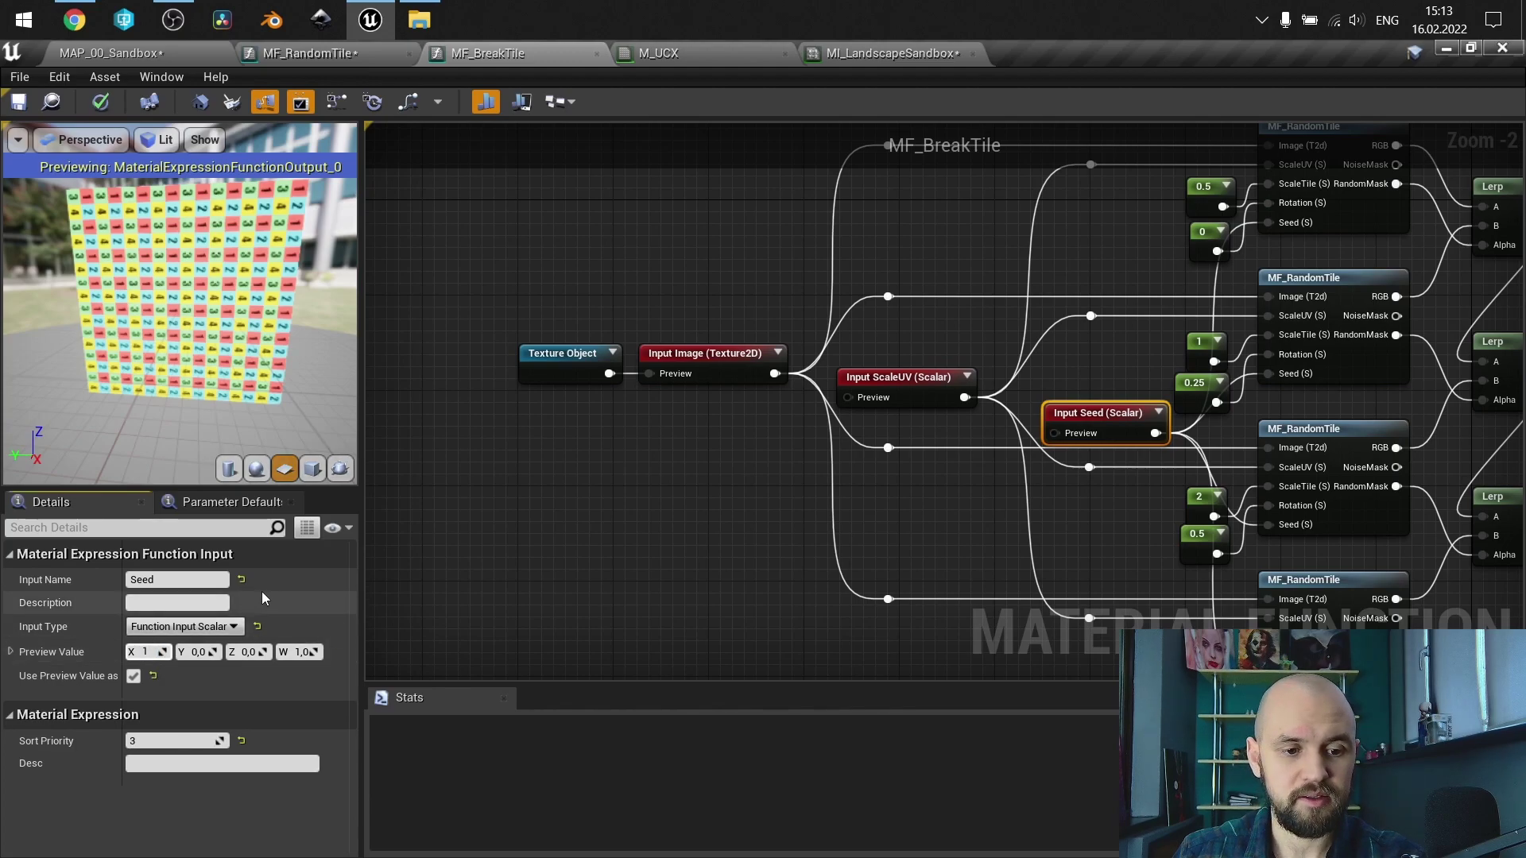
mouse_move(251, 338)
mouse_down()
mouse_move(286, 314)
mouse_move(242, 361)
mouse_up()
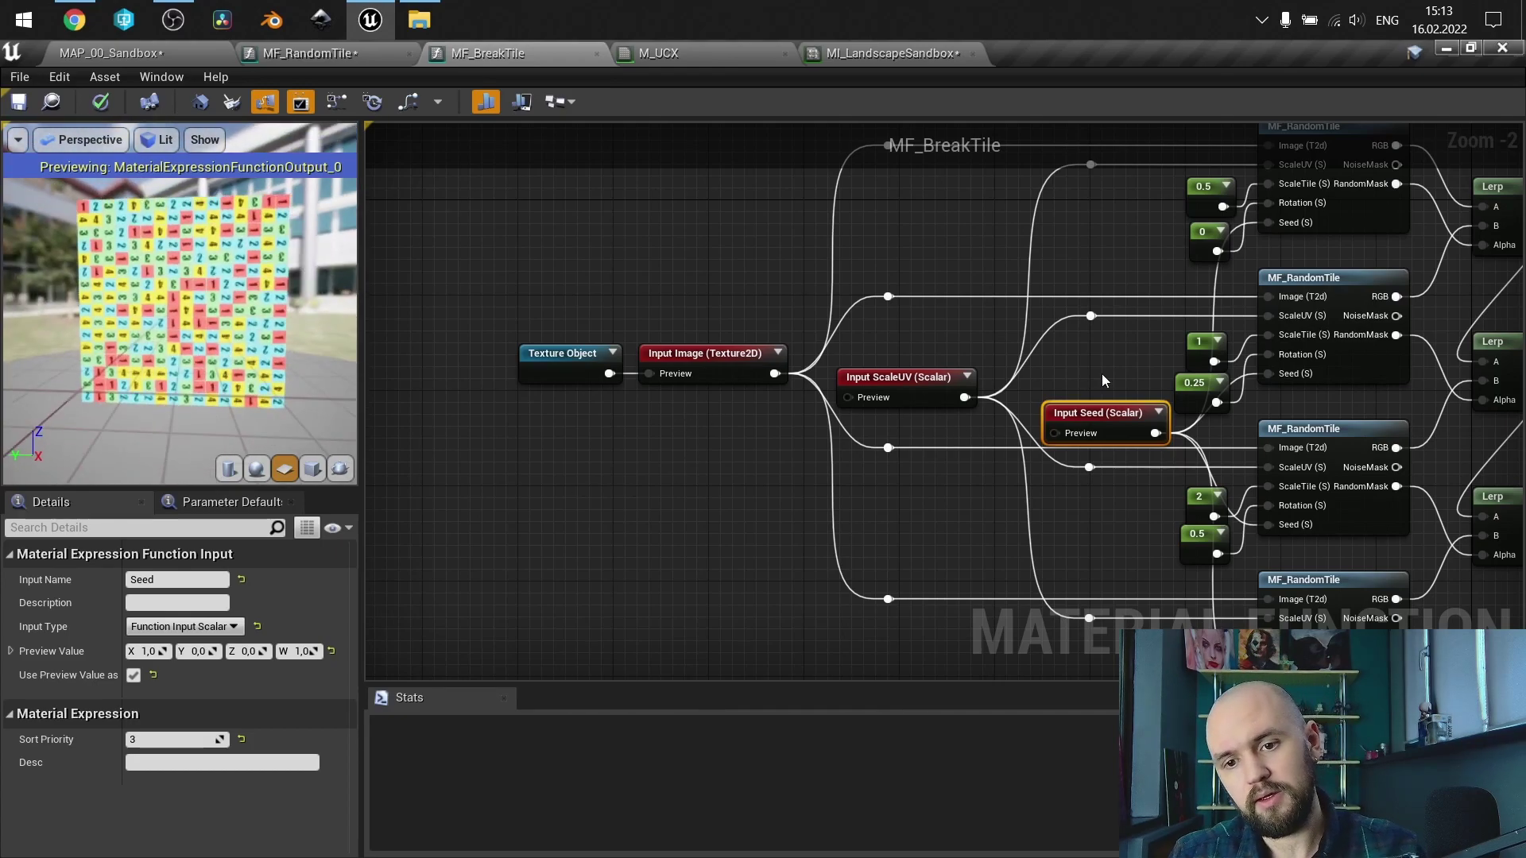
- Review the MF_RandomTile and Lerp chain and stop previewing the Output Result node
right_drag(1103, 376, 728, 386)
click(1240, 414)
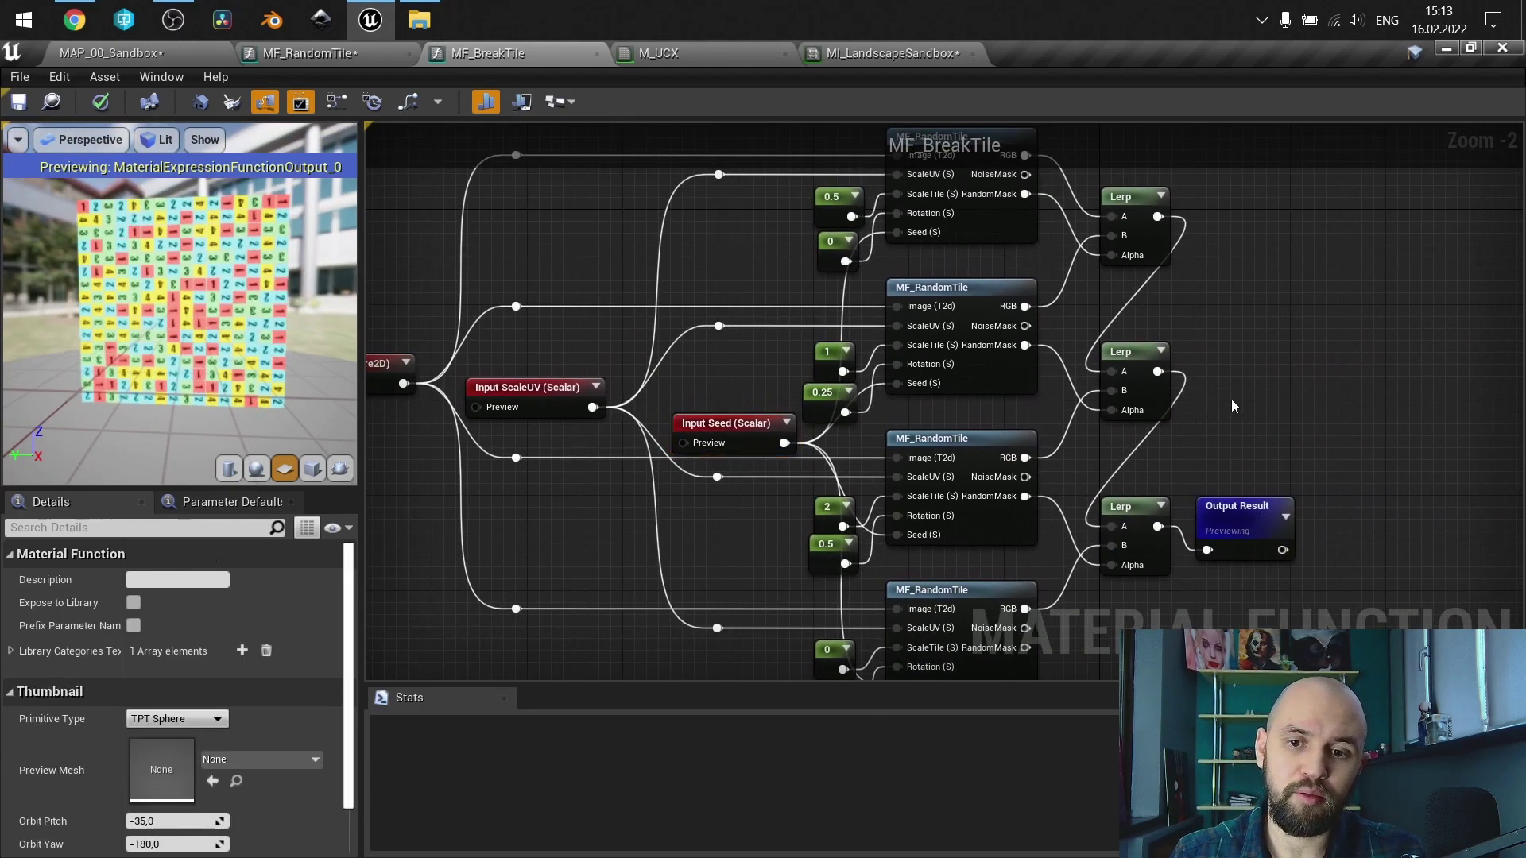
scroll(1025, 470, down, 1)
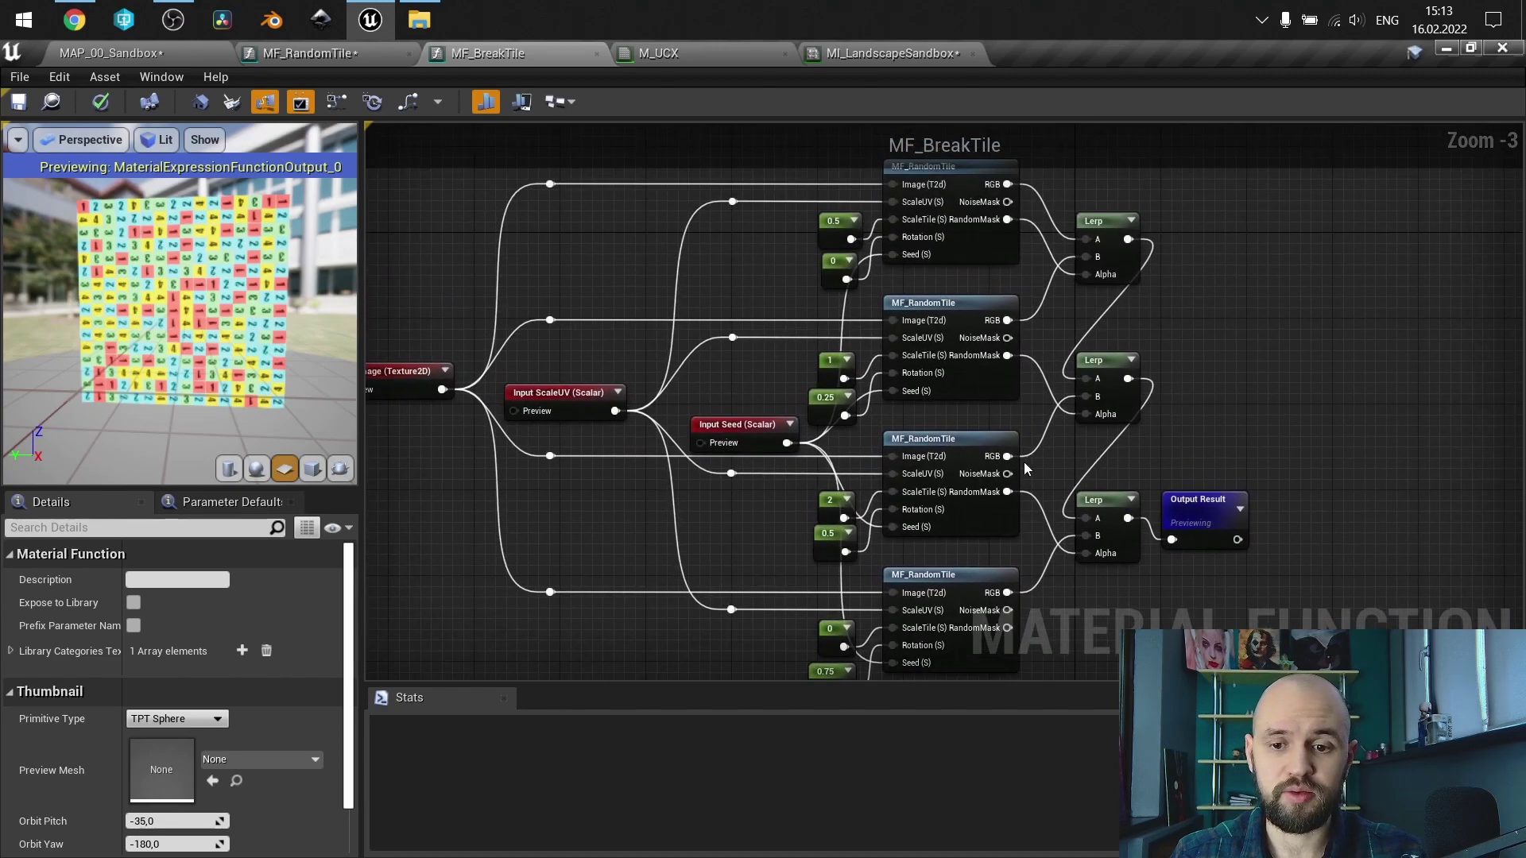
right_click(1201, 509)
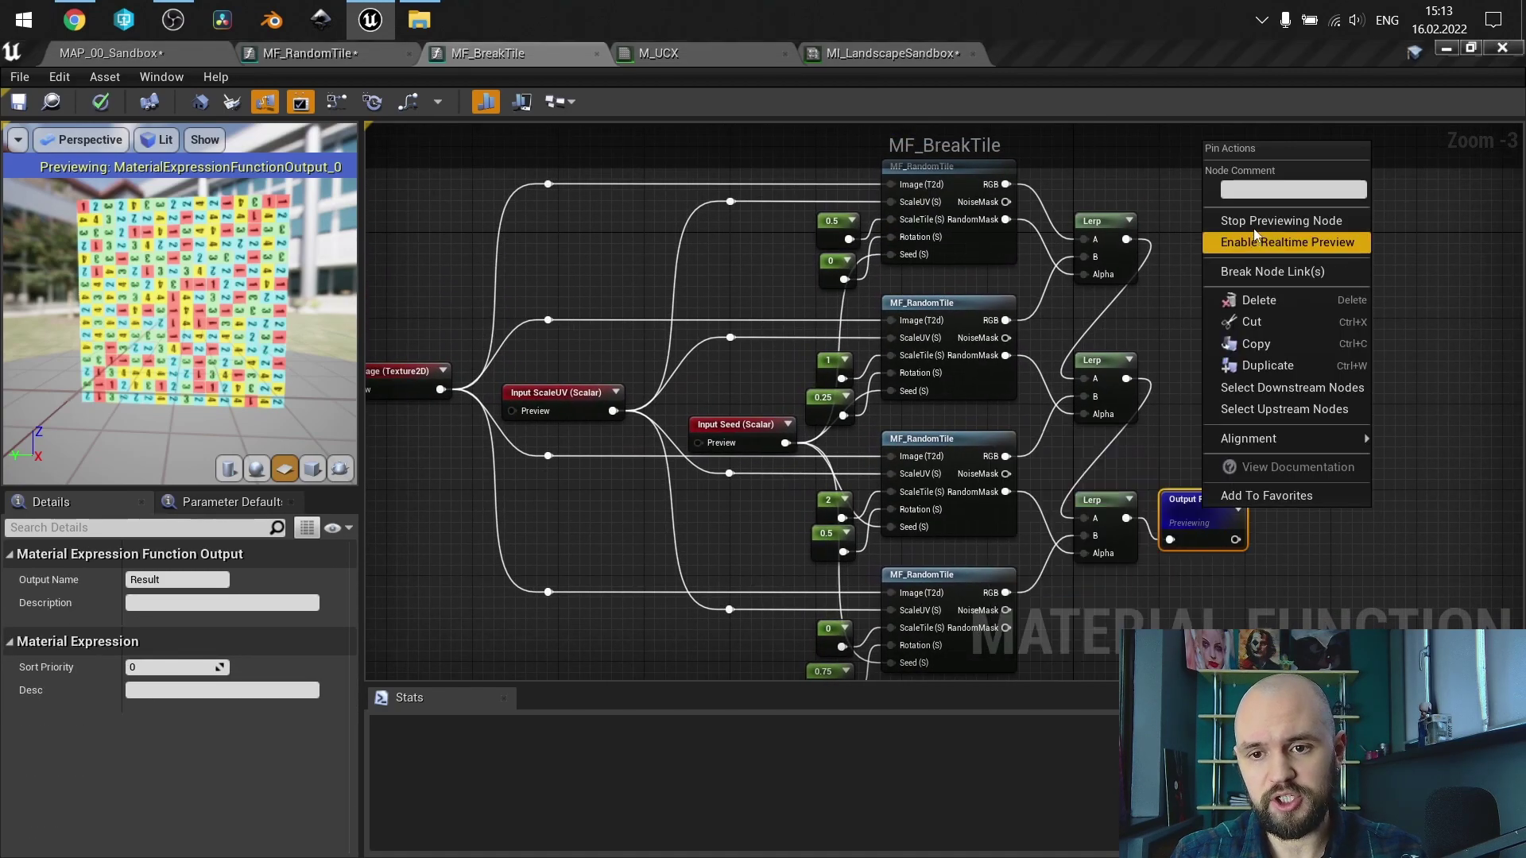
click(1224, 216)
- Preview the first MF_RandomTile node, with rotation 0, and inspect its tiled texture
scroll(933, 274, up, 2)
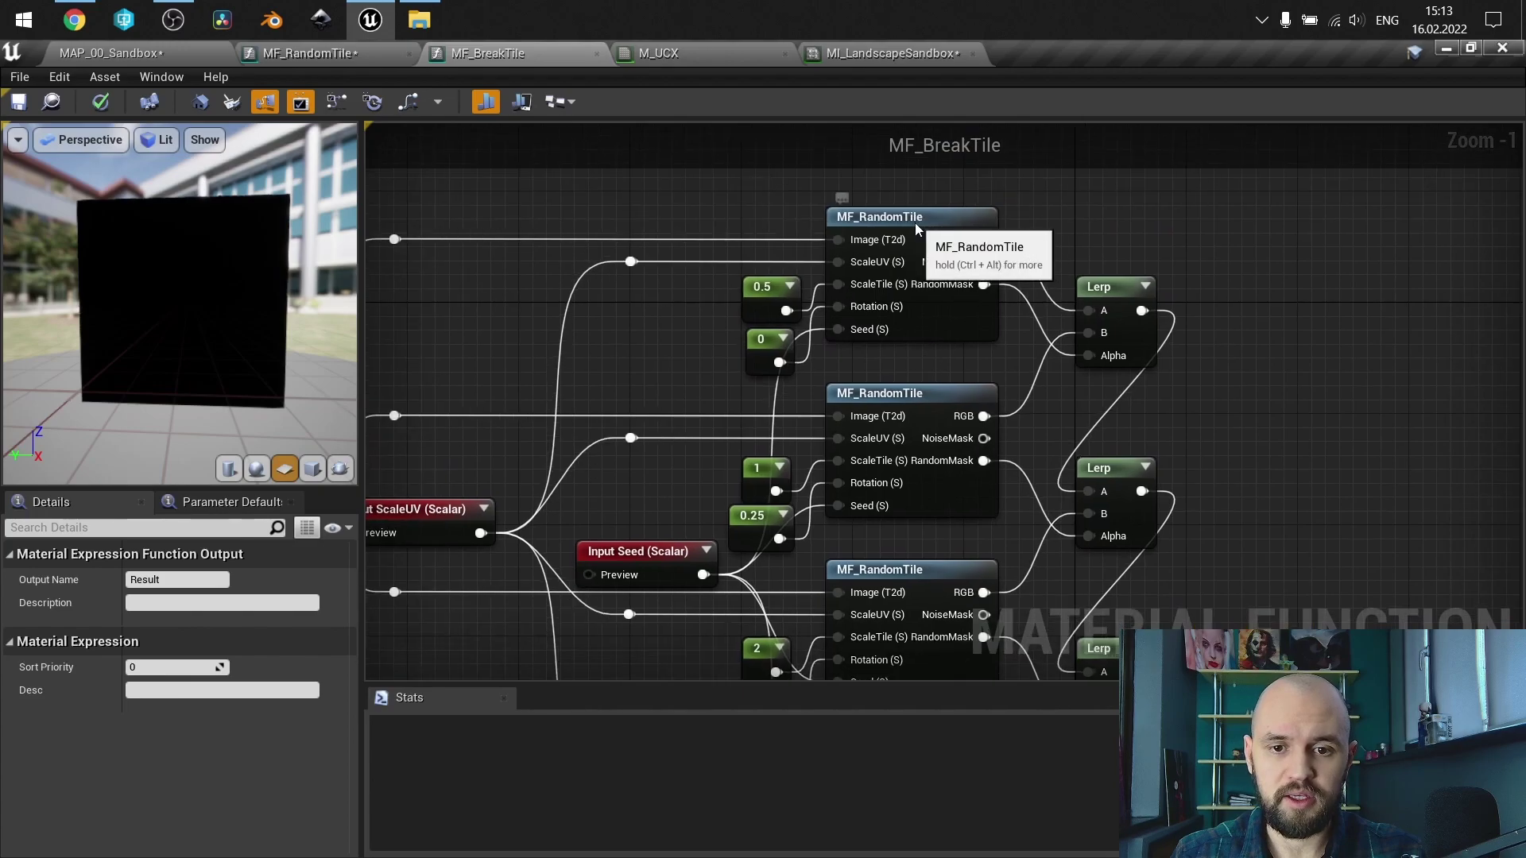
right_click(916, 221)
click(969, 303)
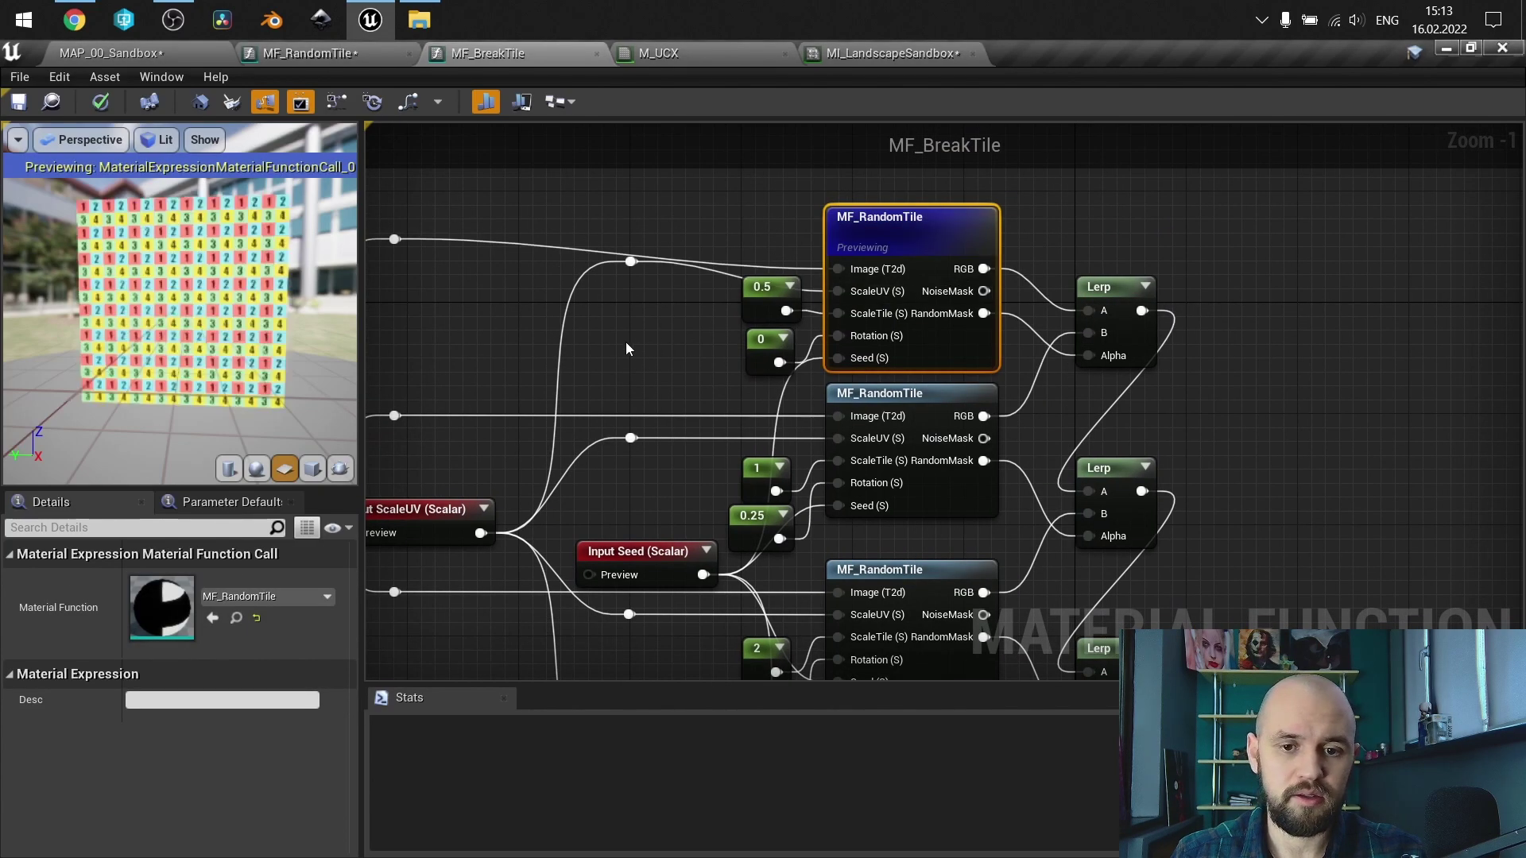
right_drag(630, 345, 762, 294)
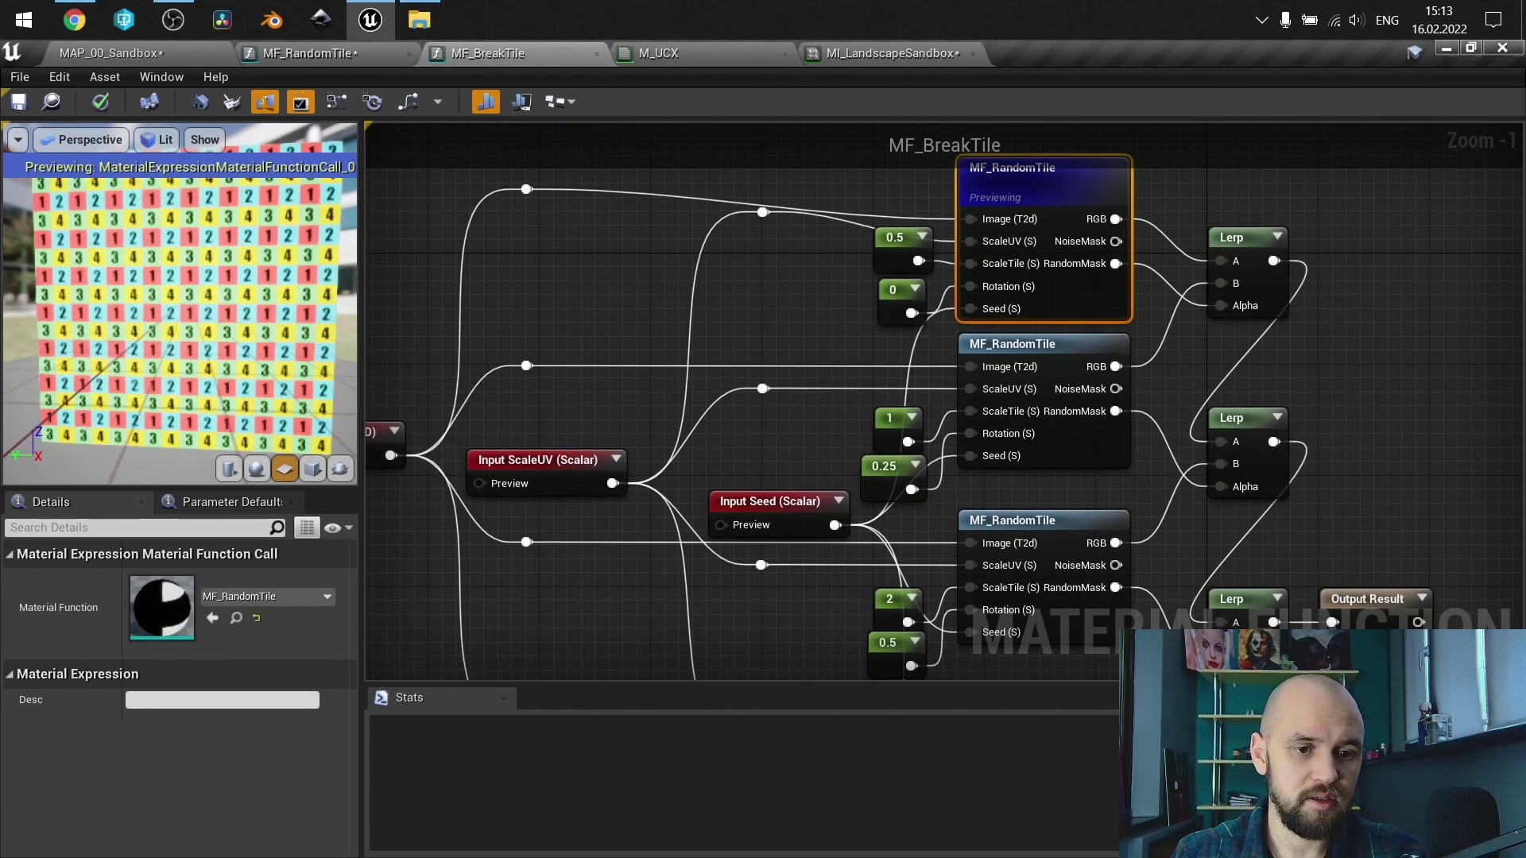
right_drag(179, 310, 179, 333)
mouse_move(179, 275)
right_down()
mouse_move(178, 246)
mouse_move(178, 299)
mouse_move(178, 285)
right_up()
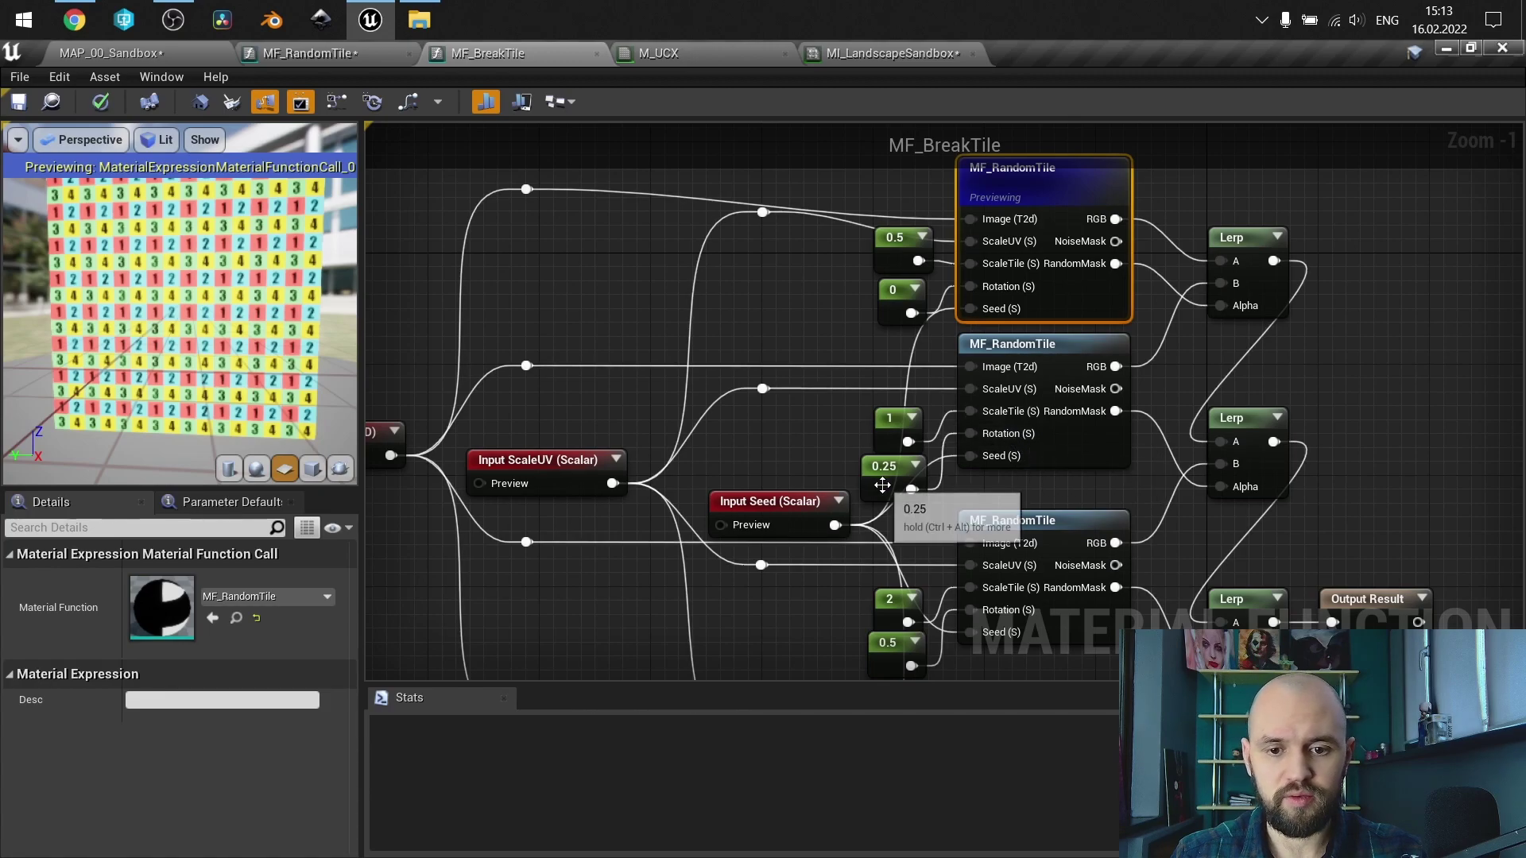
- Preview the second MF_RandomTile node, with rotation 0.25, and the third, with rotation 0.5
right_click(1011, 353)
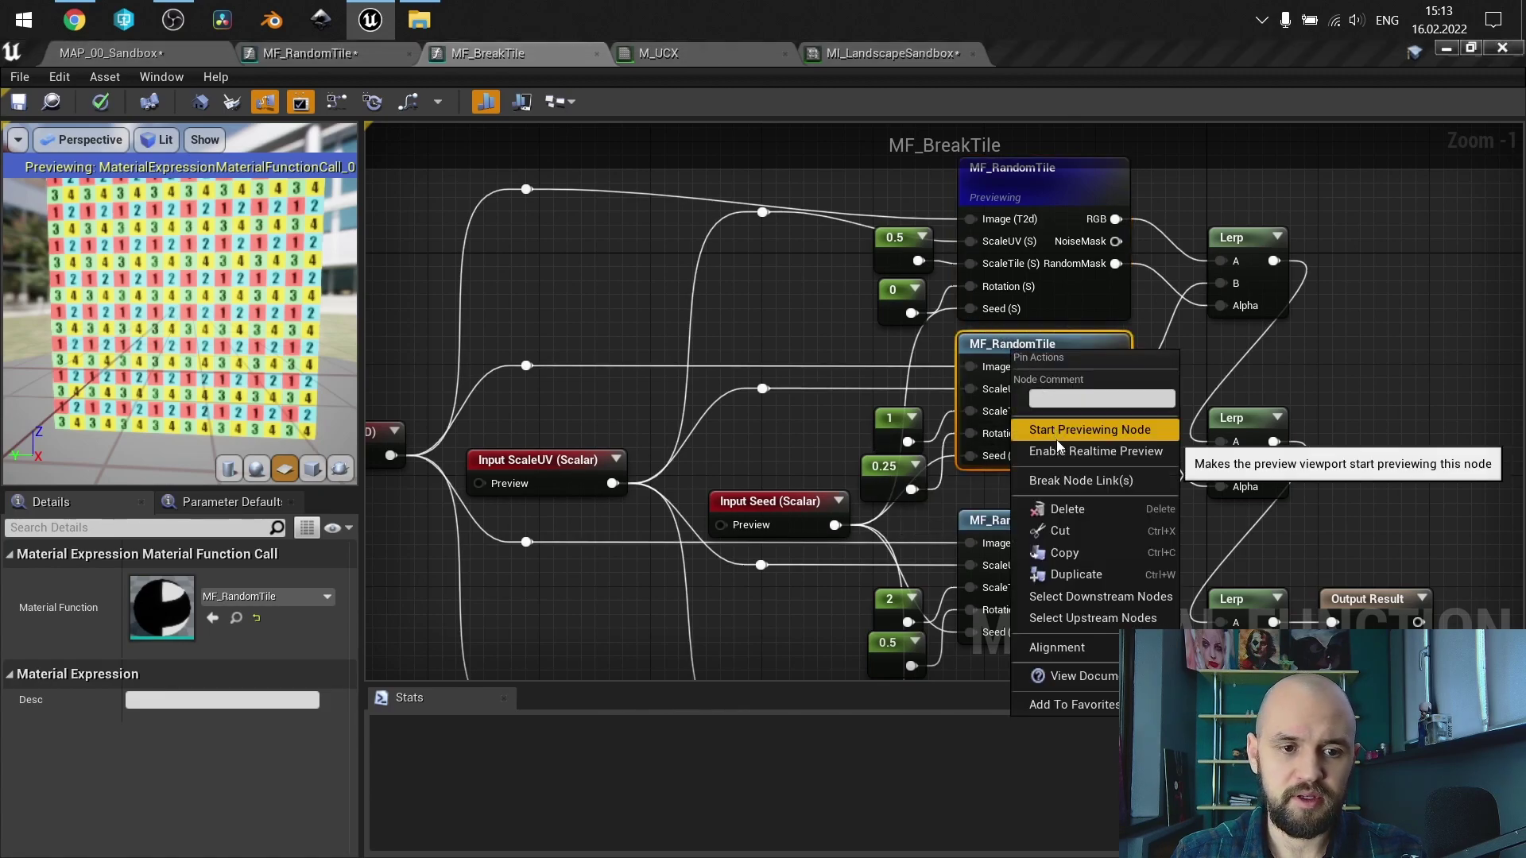
click(1065, 430)
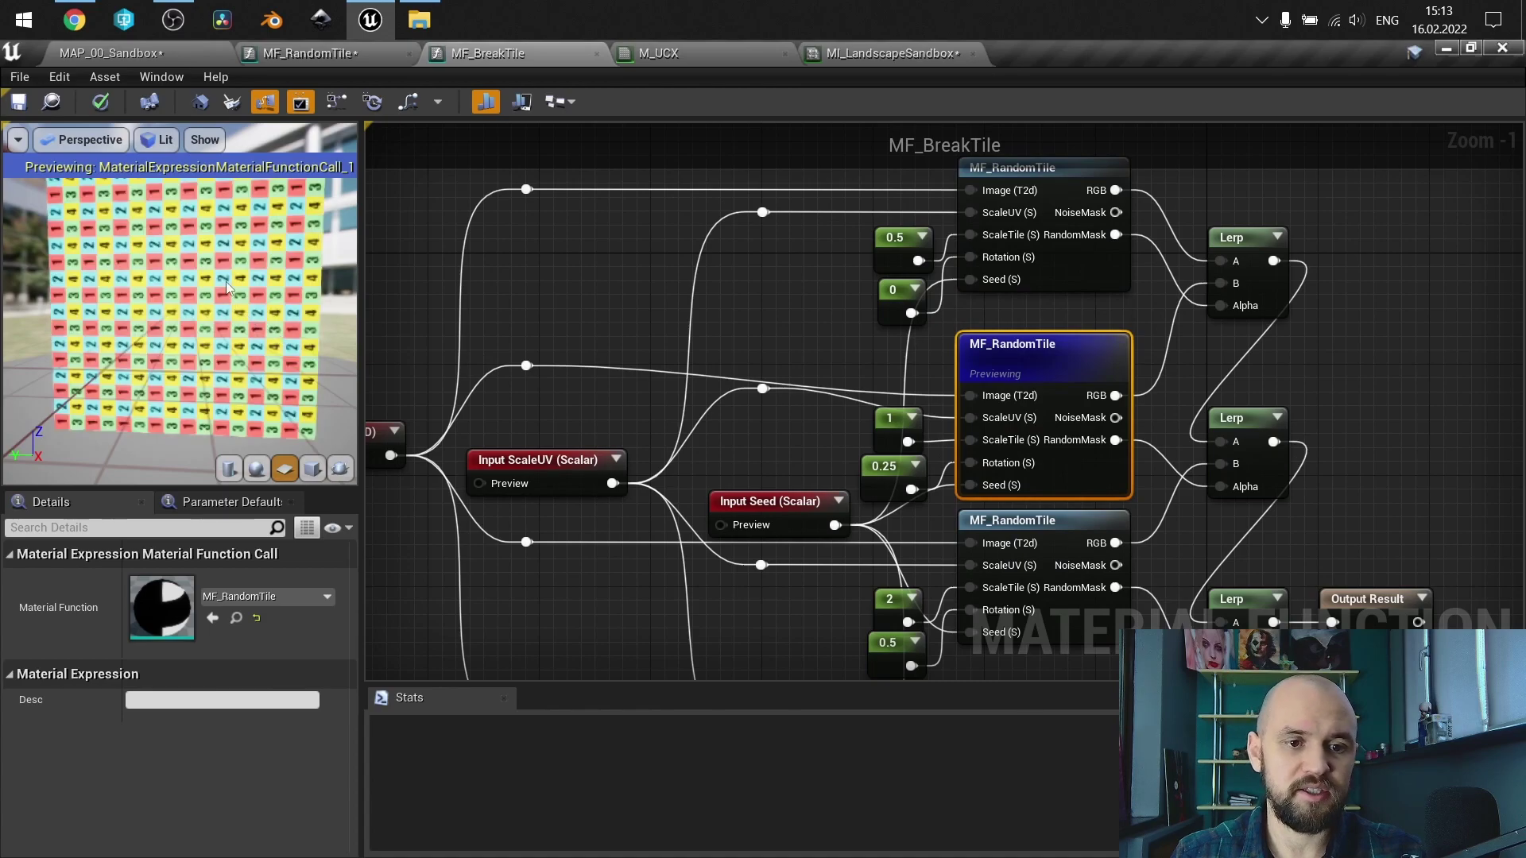
right_click(1018, 523)
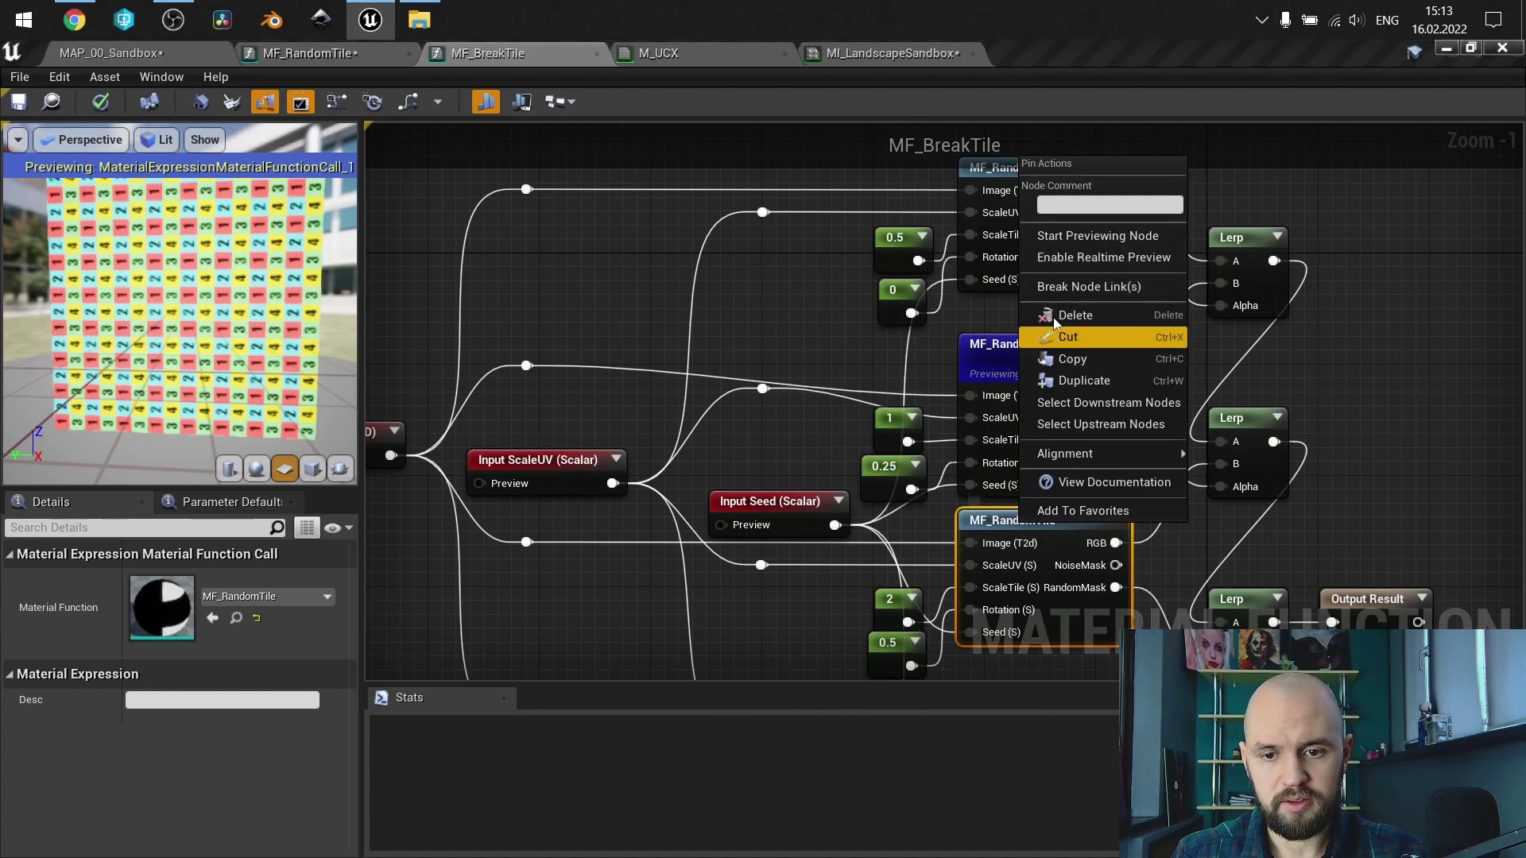
click(1063, 250)
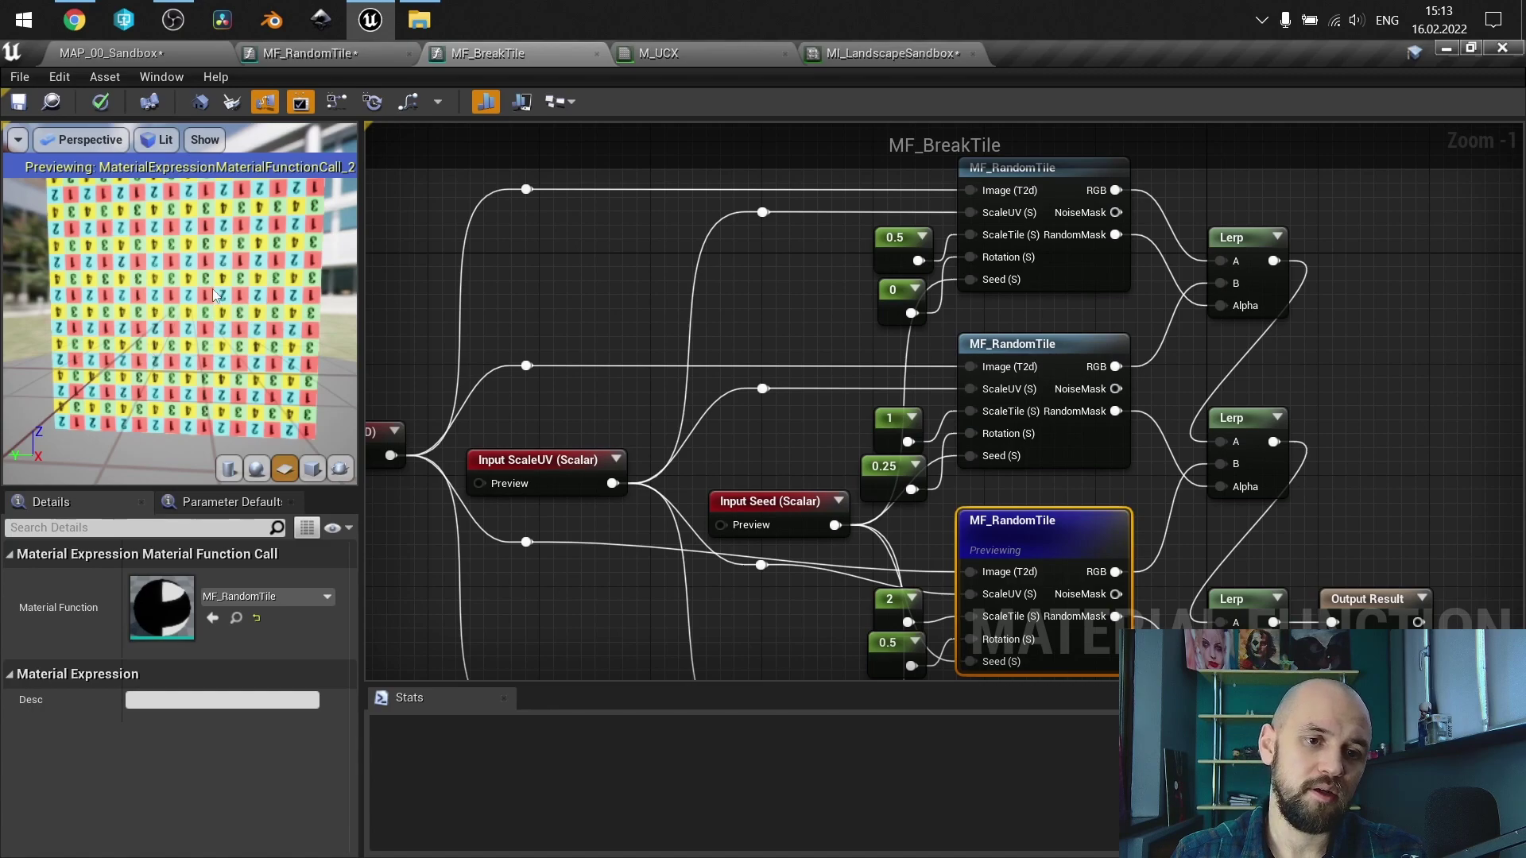
- Preview the fourth MF_RandomTile node, with rotation 0.75, and inspect its tiled texture
right_drag(858, 446, 884, 362)
right_click(927, 445)
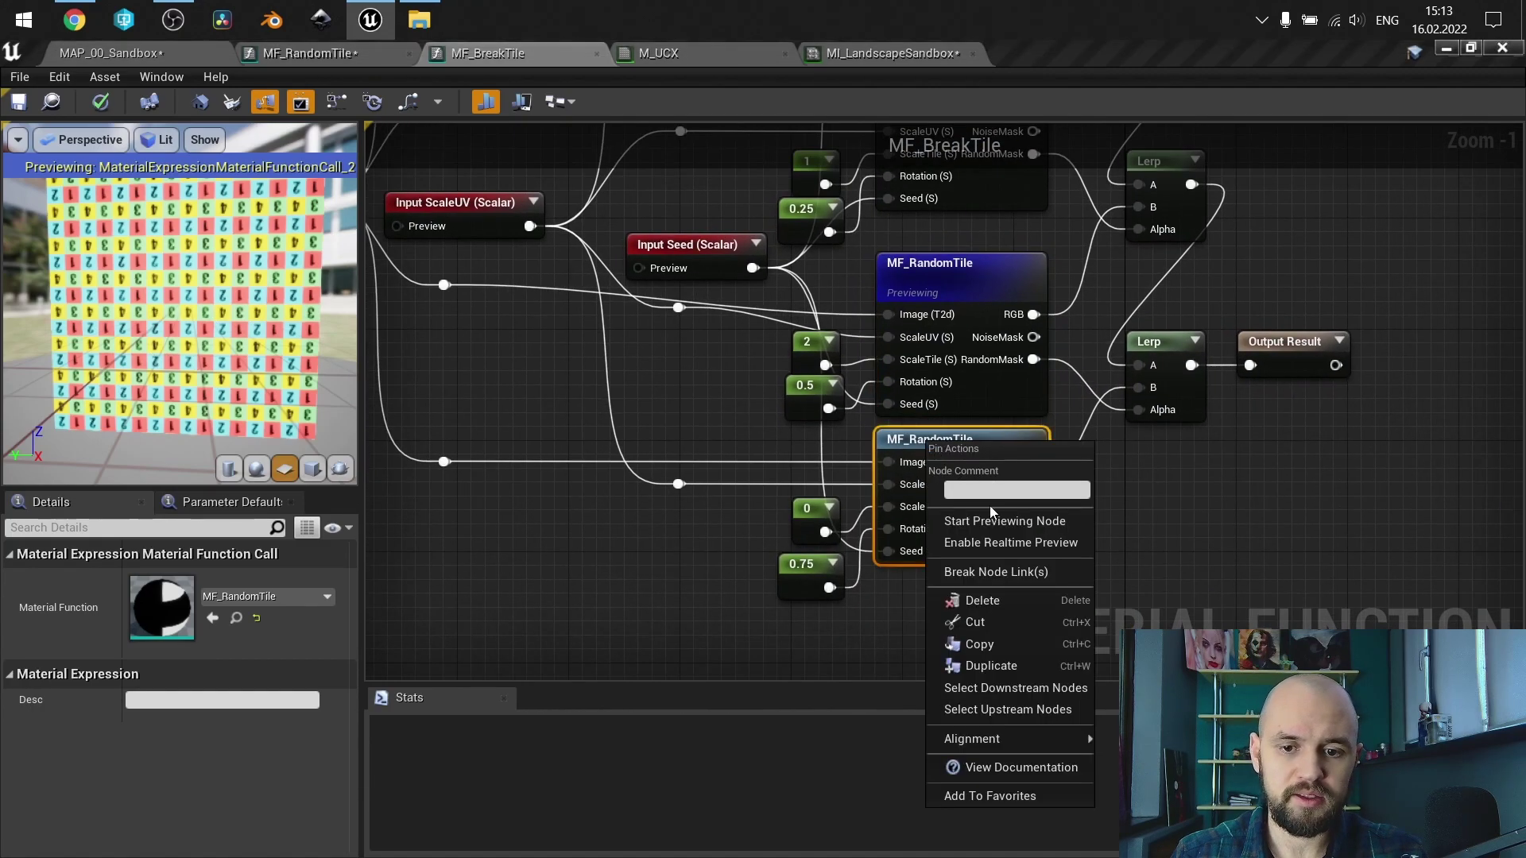
click(992, 520)
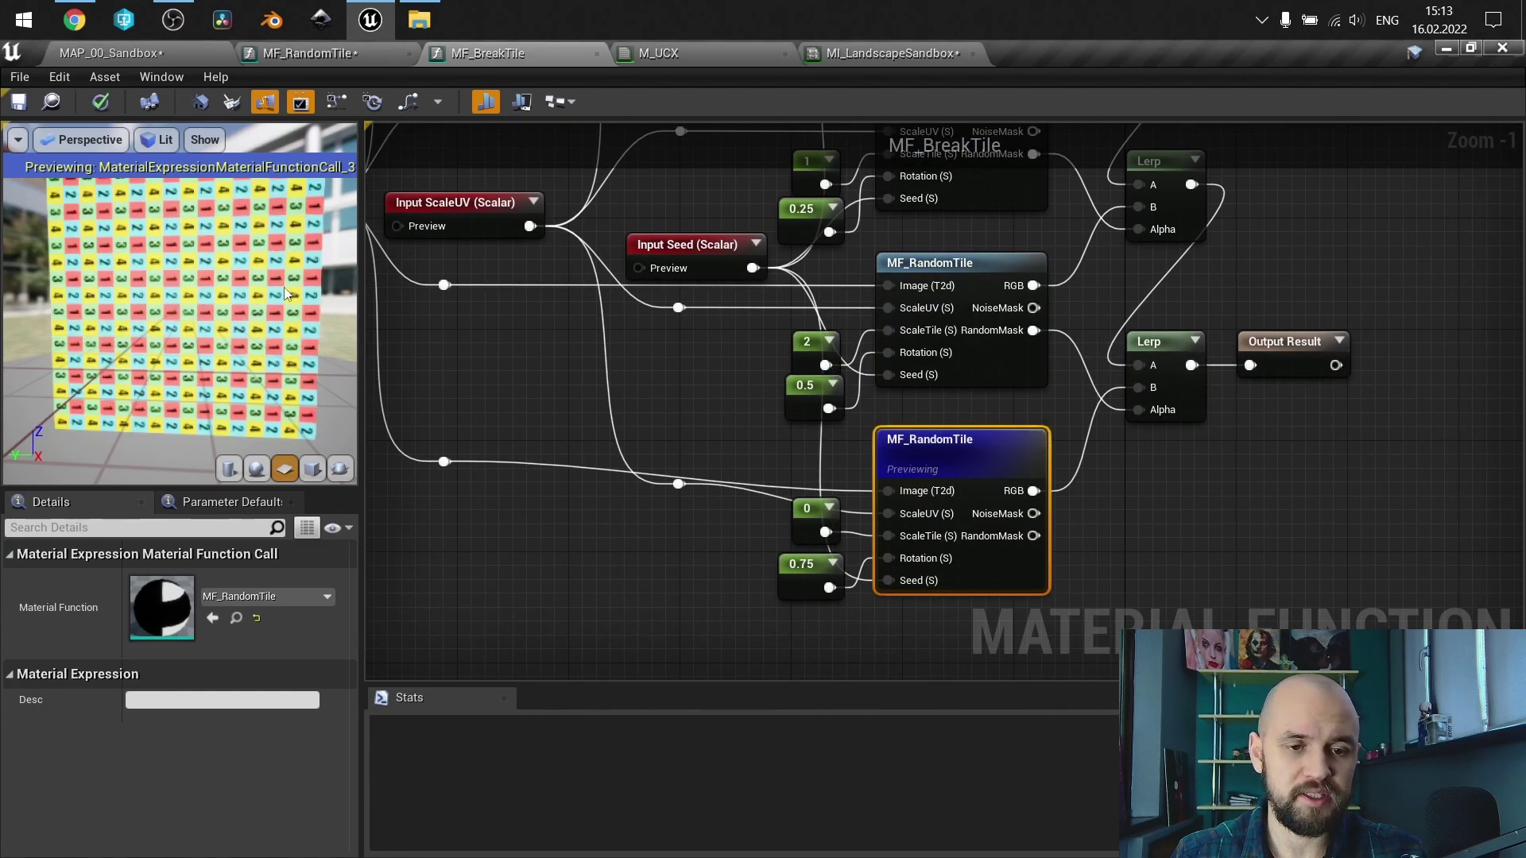
right_drag(611, 357, 692, 515)
scroll(659, 389, down, 1)
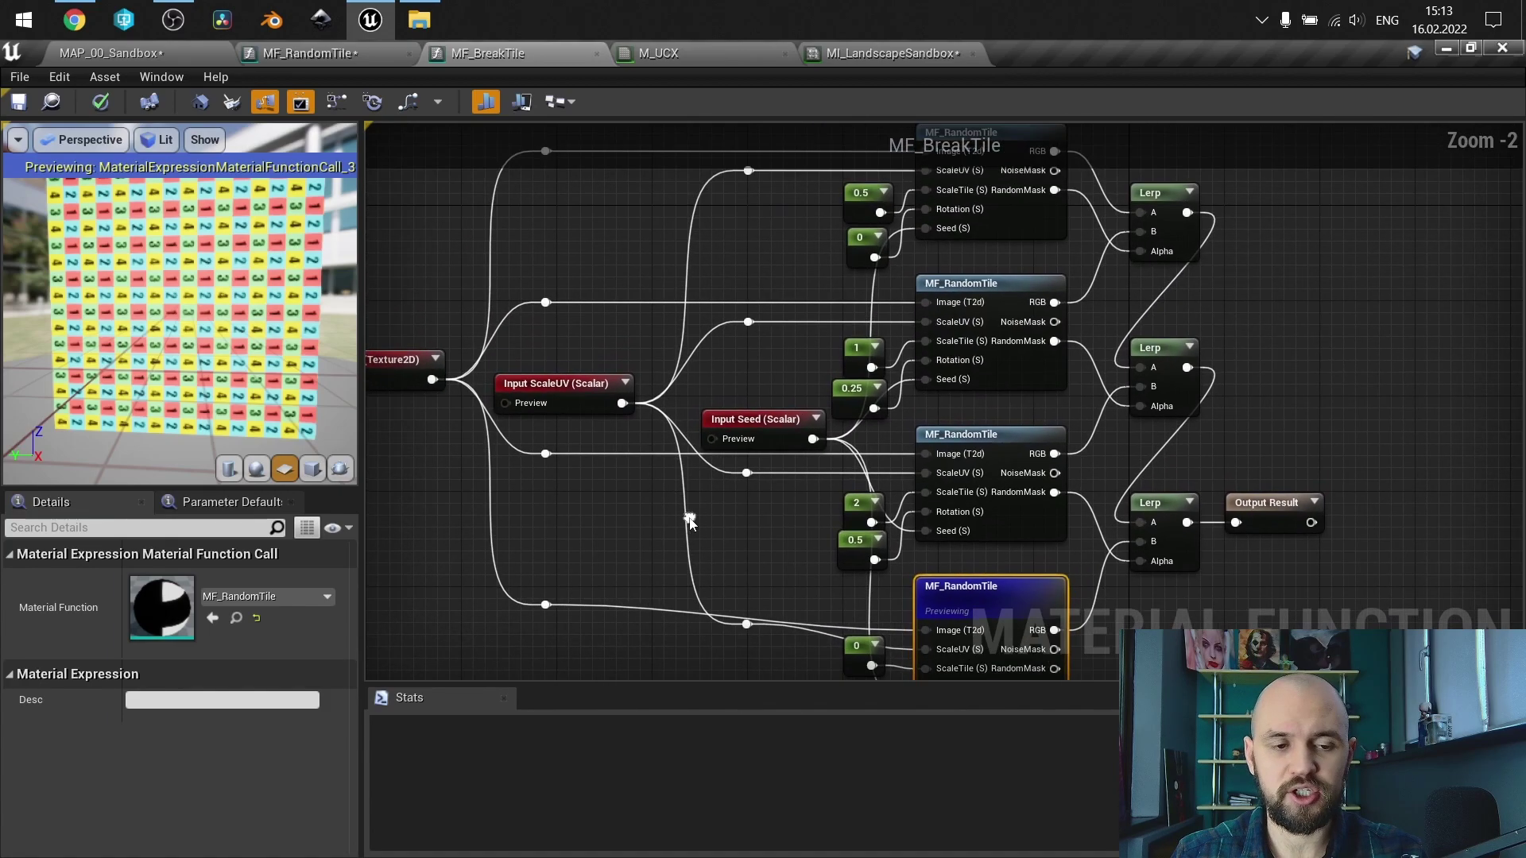
mouse_move(242, 318)
mouse_down()
mouse_move(219, 318)
mouse_move(238, 342)
mouse_move(294, 318)
mouse_move(230, 322)
mouse_move(270, 318)
mouse_move(246, 324)
mouse_up()
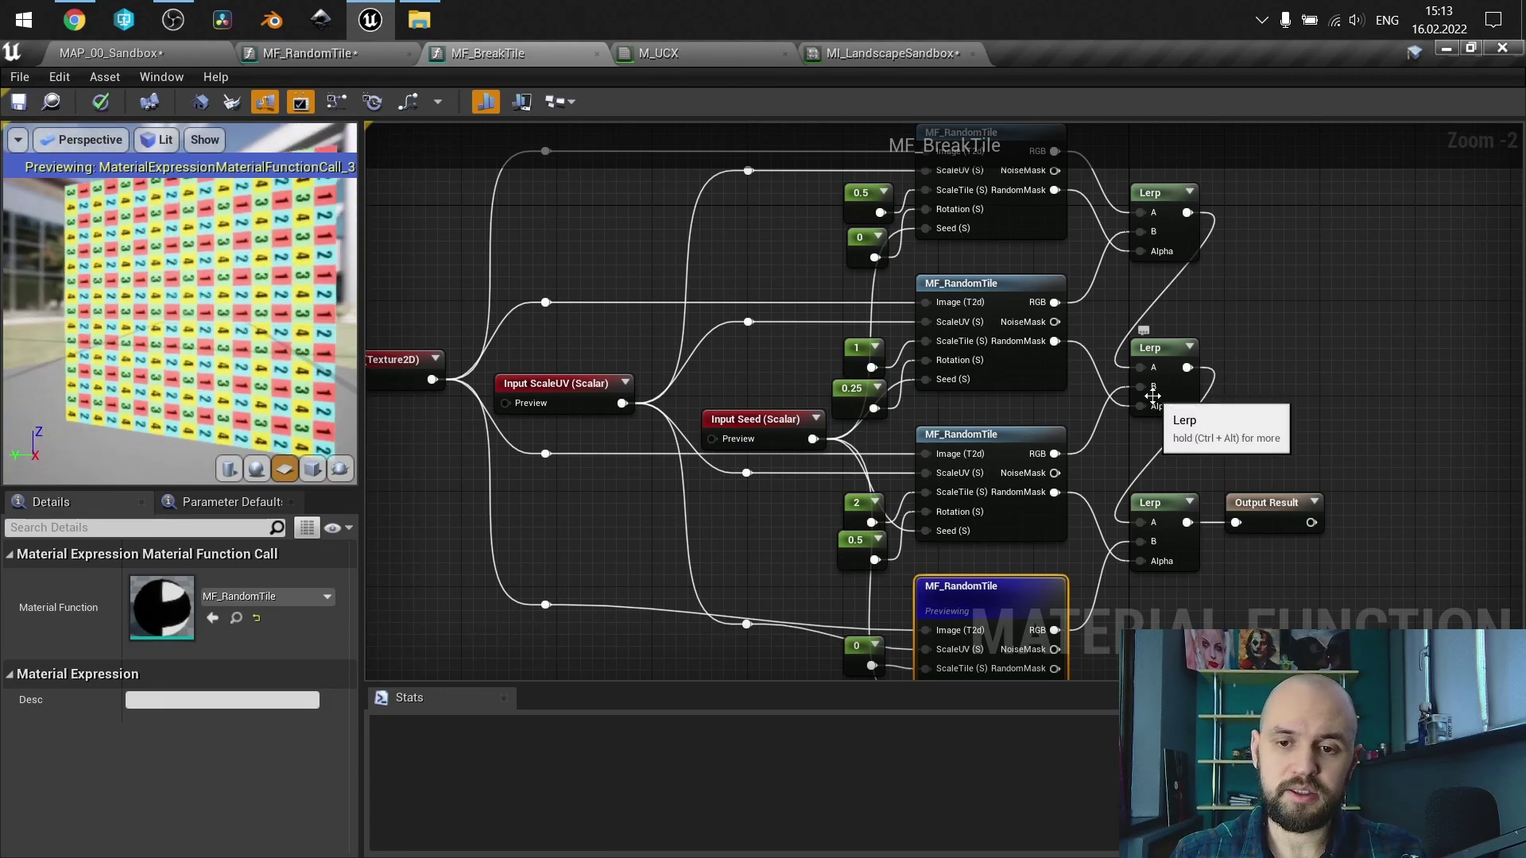
- Review the Lerp nodes blending the MF_RandomTile results, and preview the last Lerp to inspect the combined tile pattern up close
right_drag(1341, 430, 1239, 504)
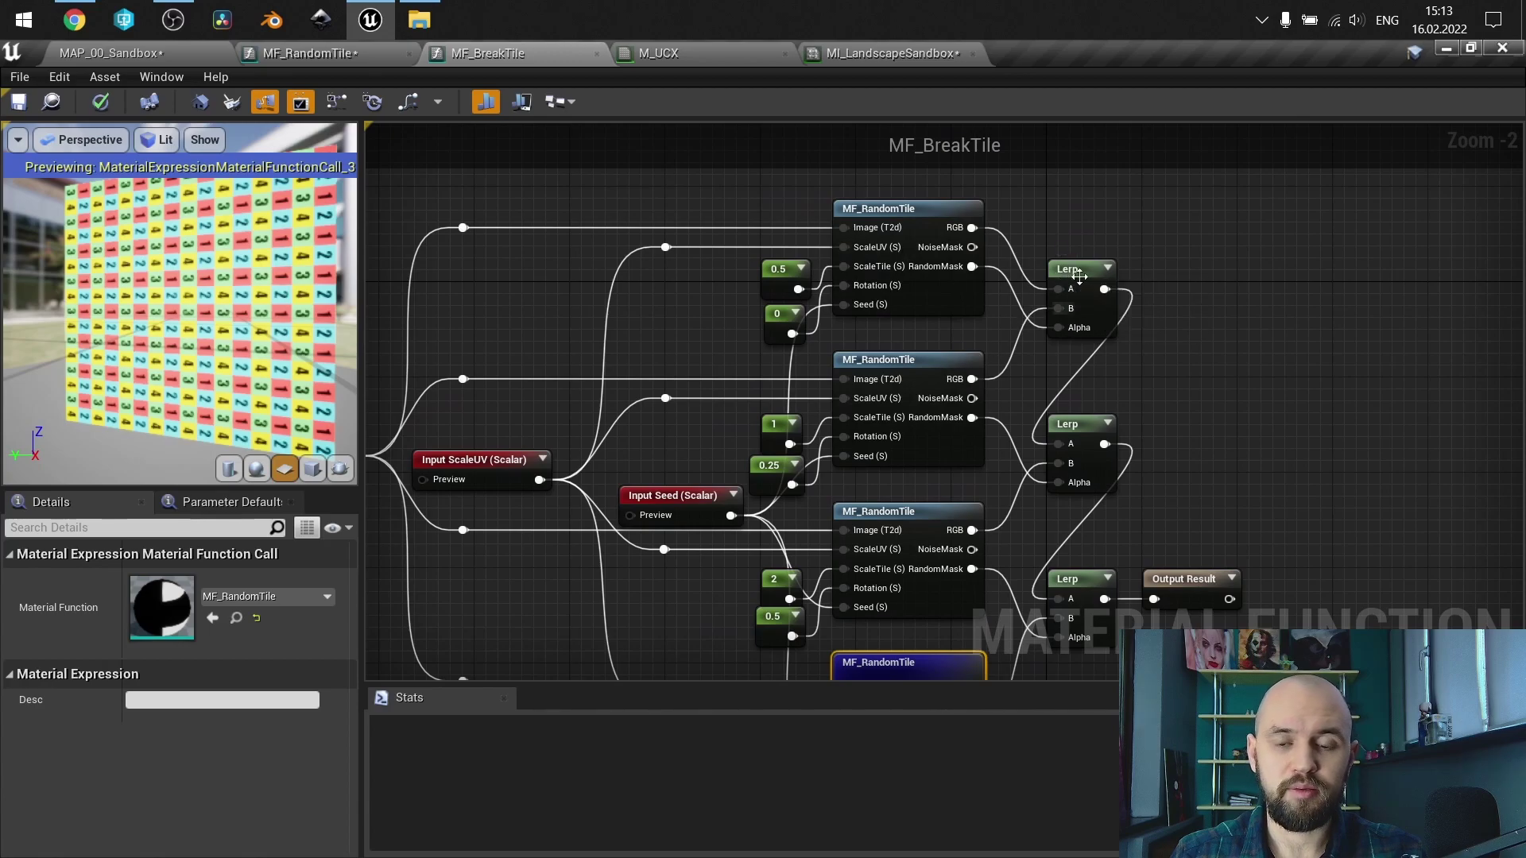
right_drag(969, 356, 945, 272)
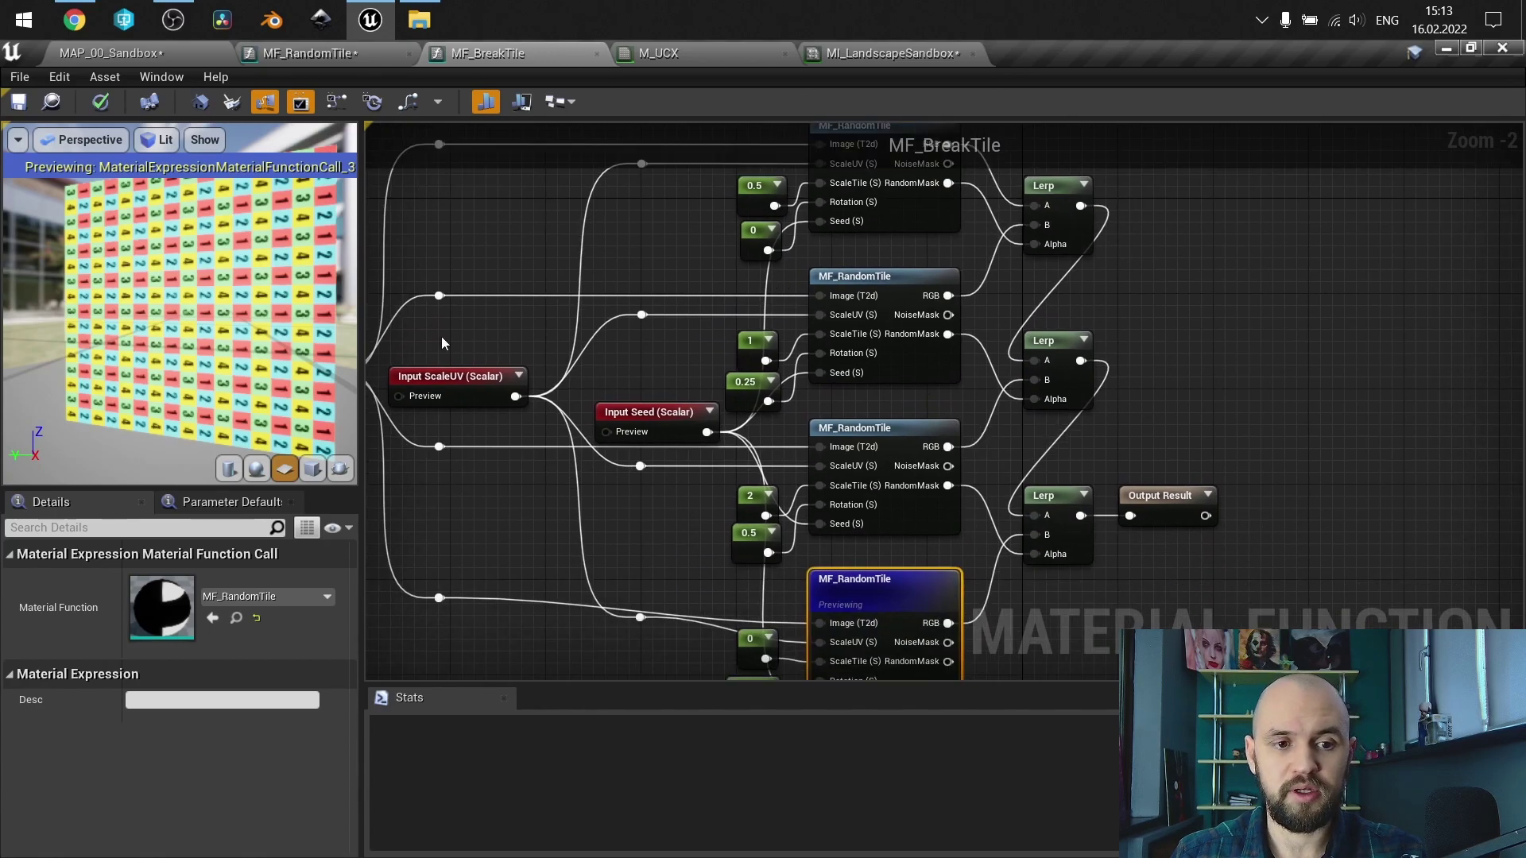
right_click(1062, 520)
click(1100, 215)
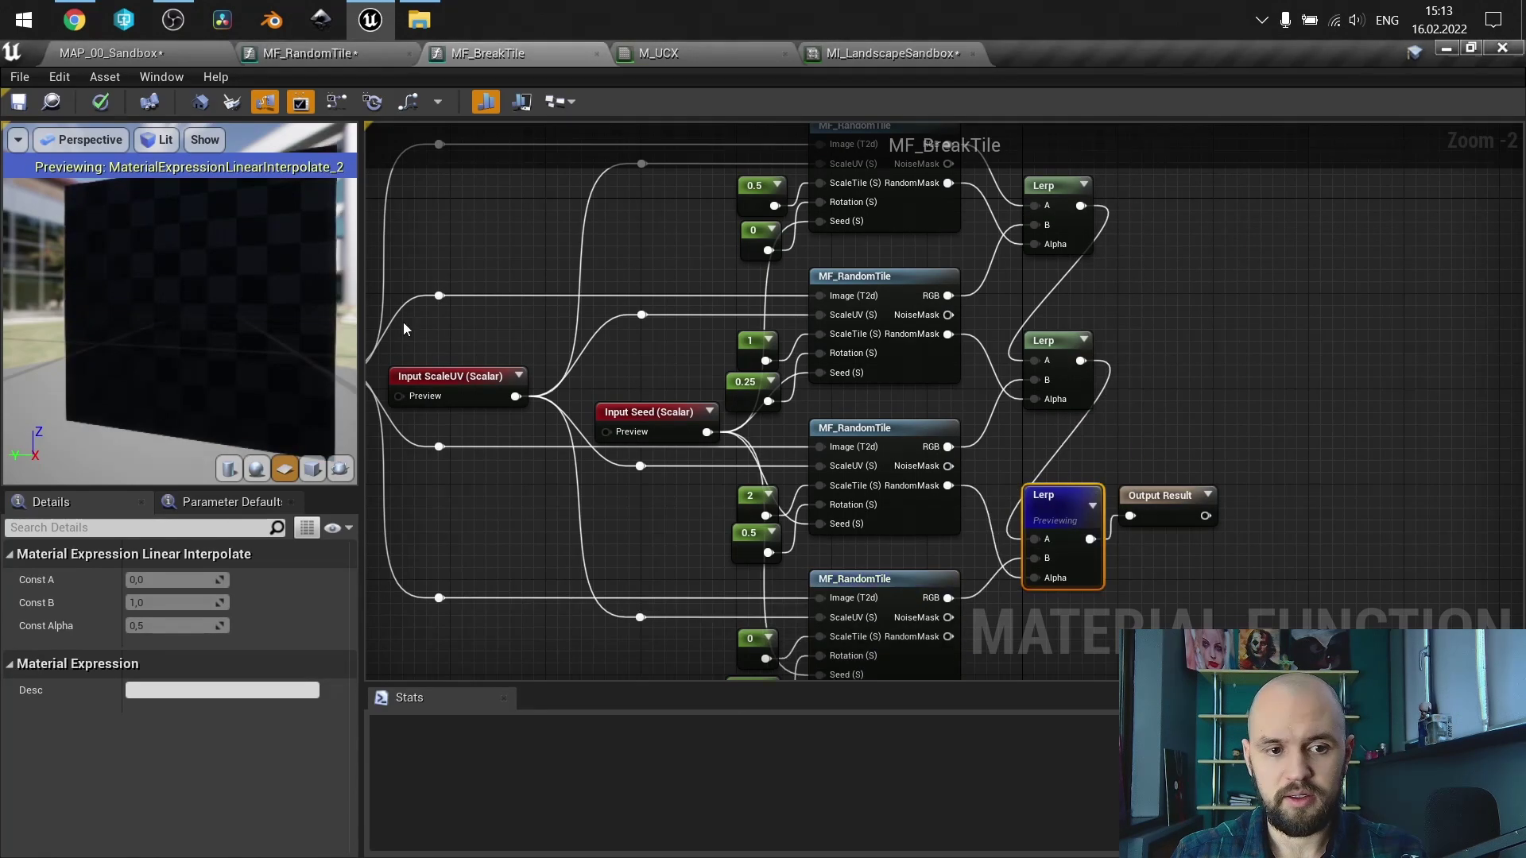
drag(249, 324, 220, 271)
scroll(220, 271, up, 5)
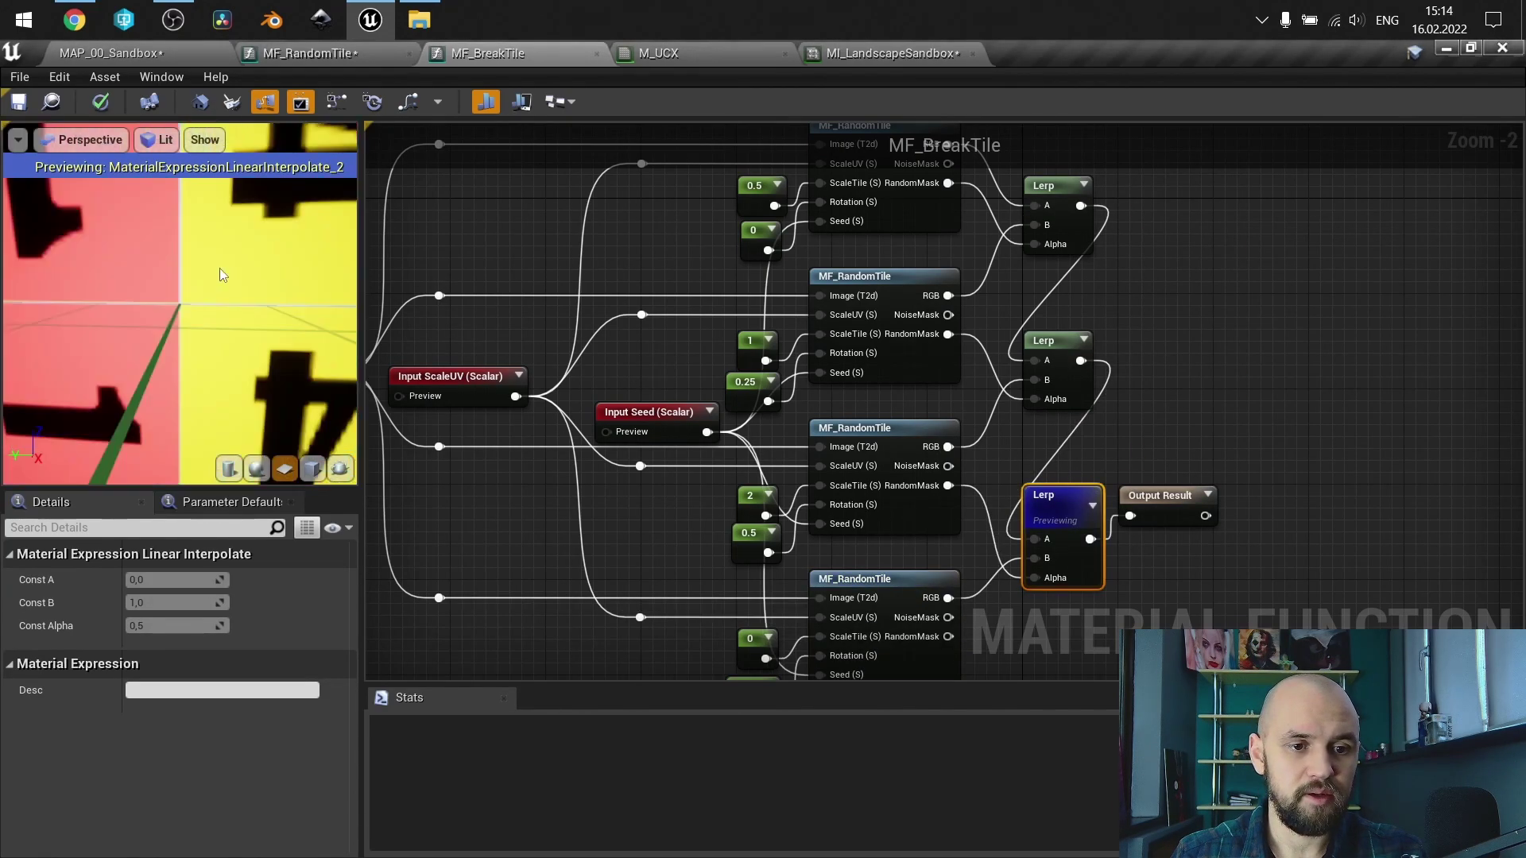
scroll(215, 274, down, 4)
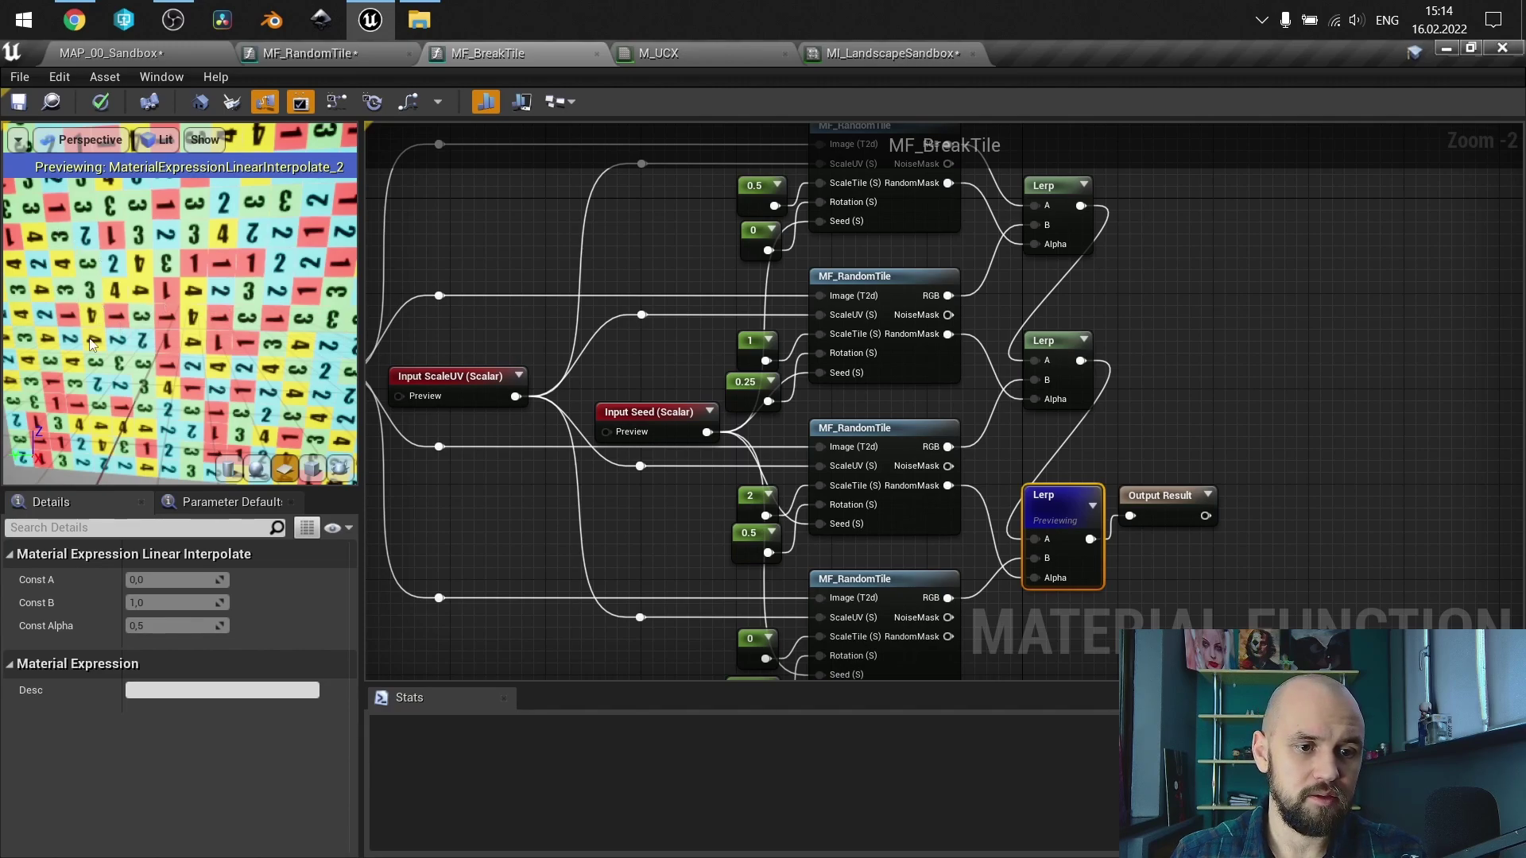
scroll(104, 356, down, 3)
drag(103, 355, 215, 365)
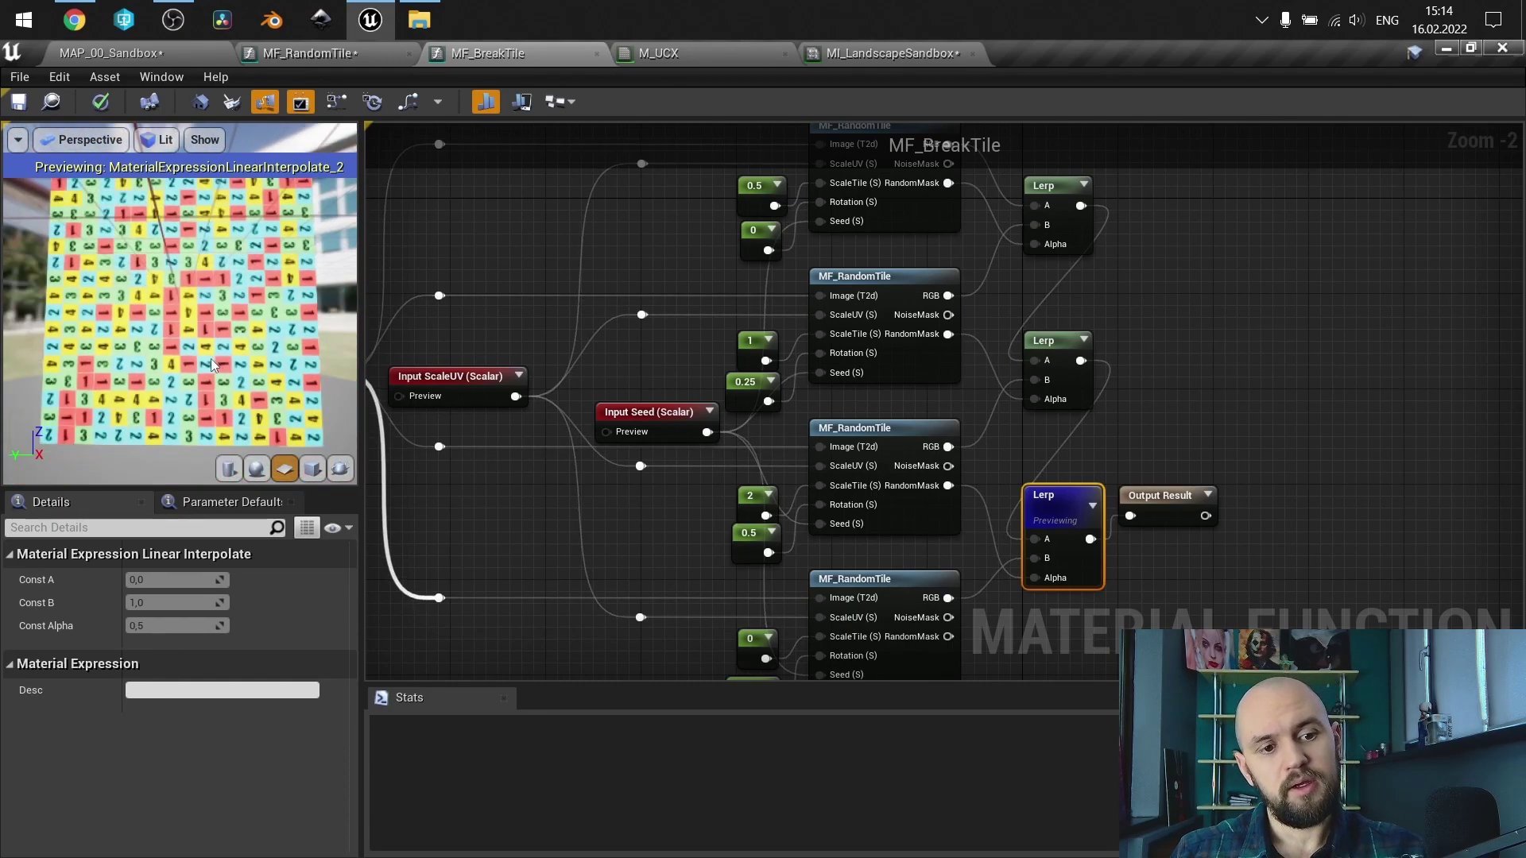
- Stop previewing the last Lerp node and review the whole MF_BreakTile graph from the image input to Output Result
right_click(1049, 497)
click(1128, 210)
right_drag(578, 391, 954, 444)
scroll(689, 437, up, 2)
scroll(680, 460, down, 1)
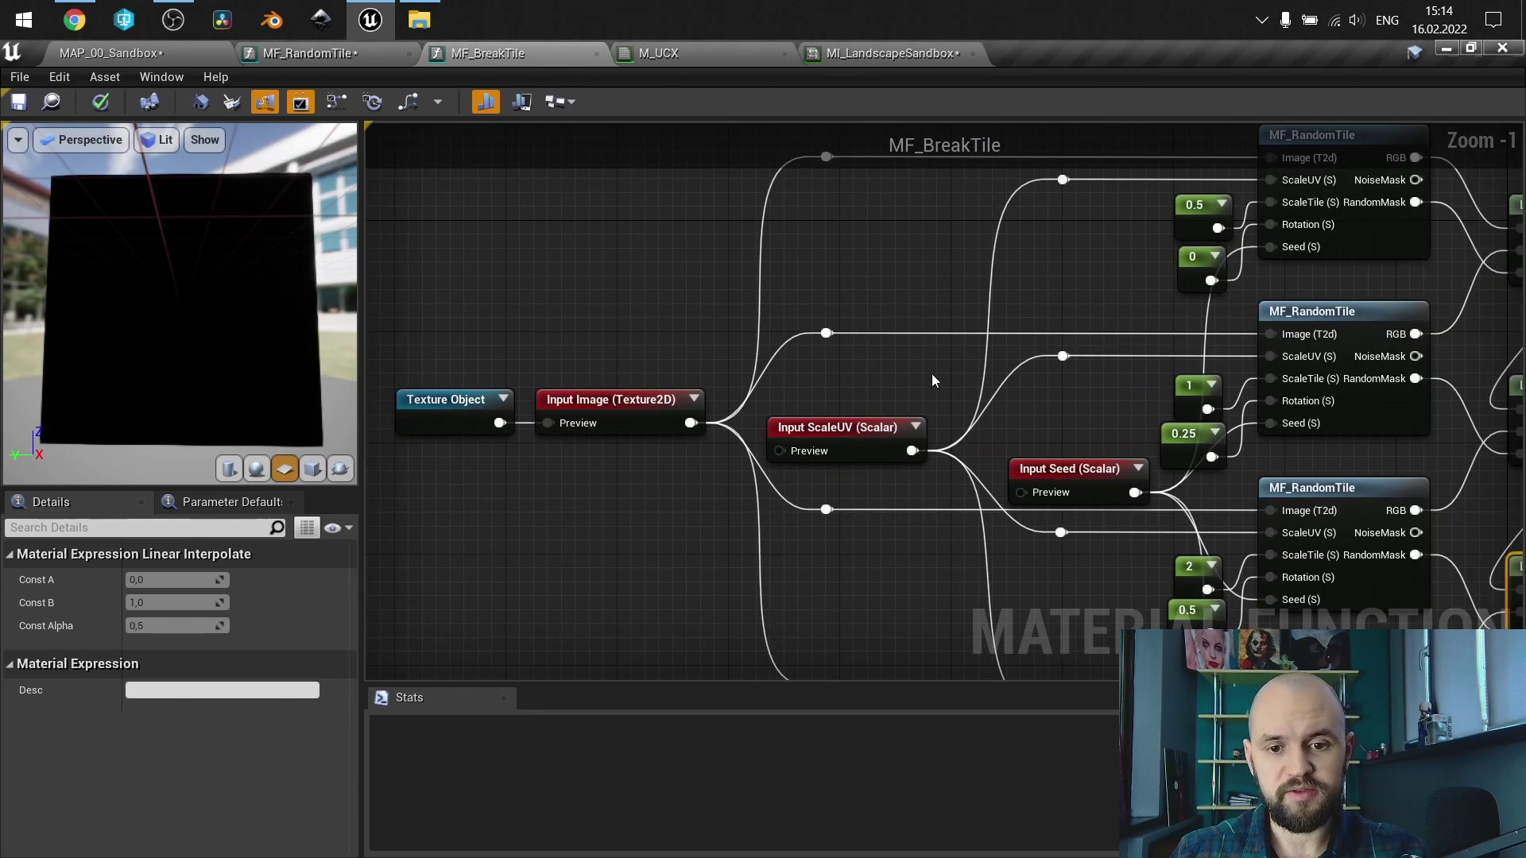
right_drag(932, 381, 766, 356)
scroll(733, 384, down, 1)
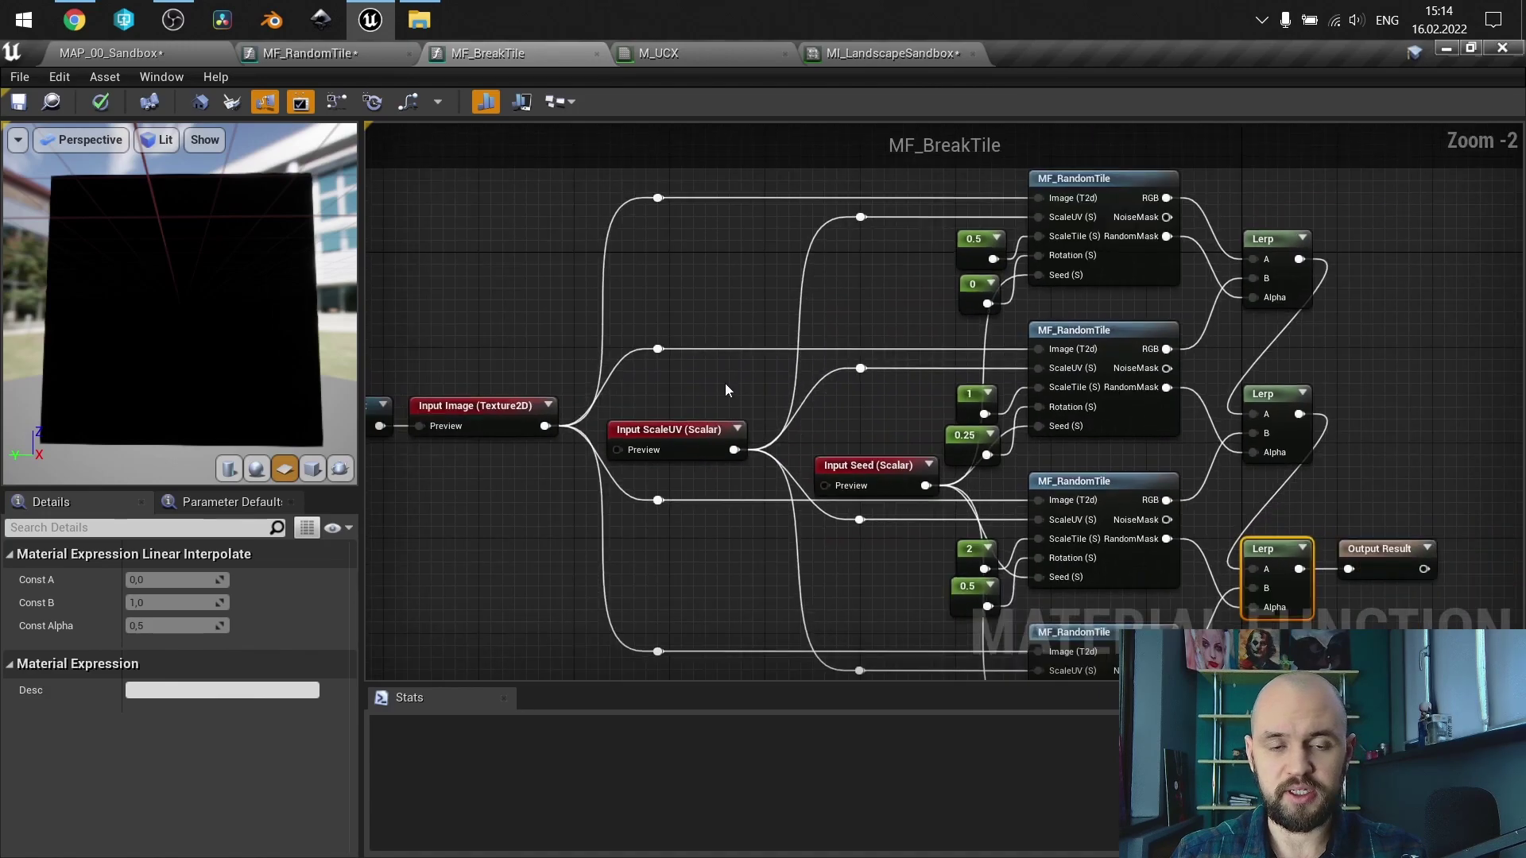
- Review the Texture Object, constant and time-driven Divide nodes feeding MF_BreakTile's Image, ScaleUV and Seed inputs in M_UCX
click(648, 55)
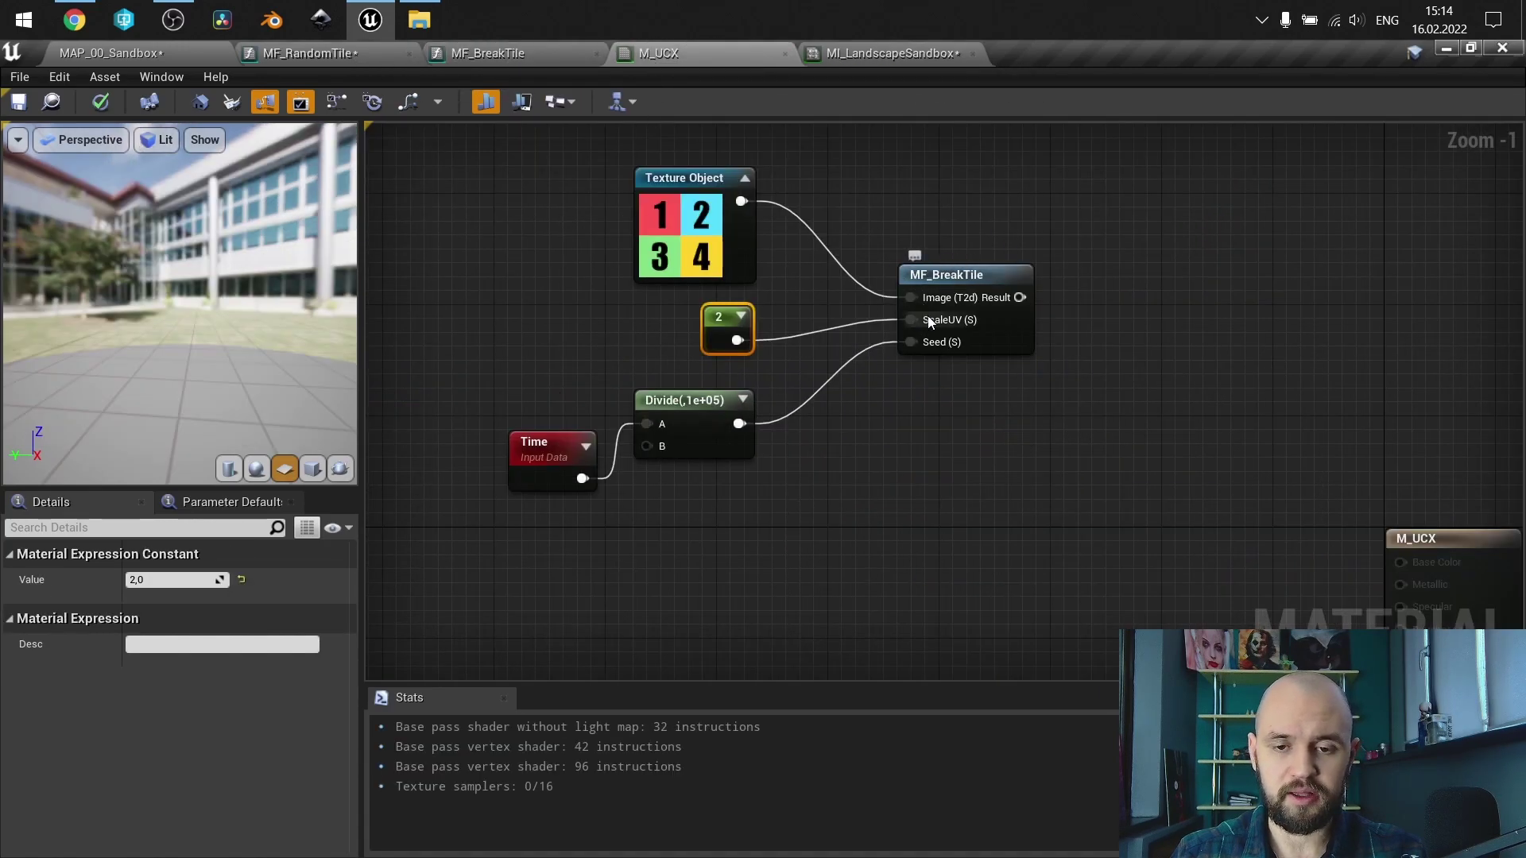
drag(824, 494, 520, 191)
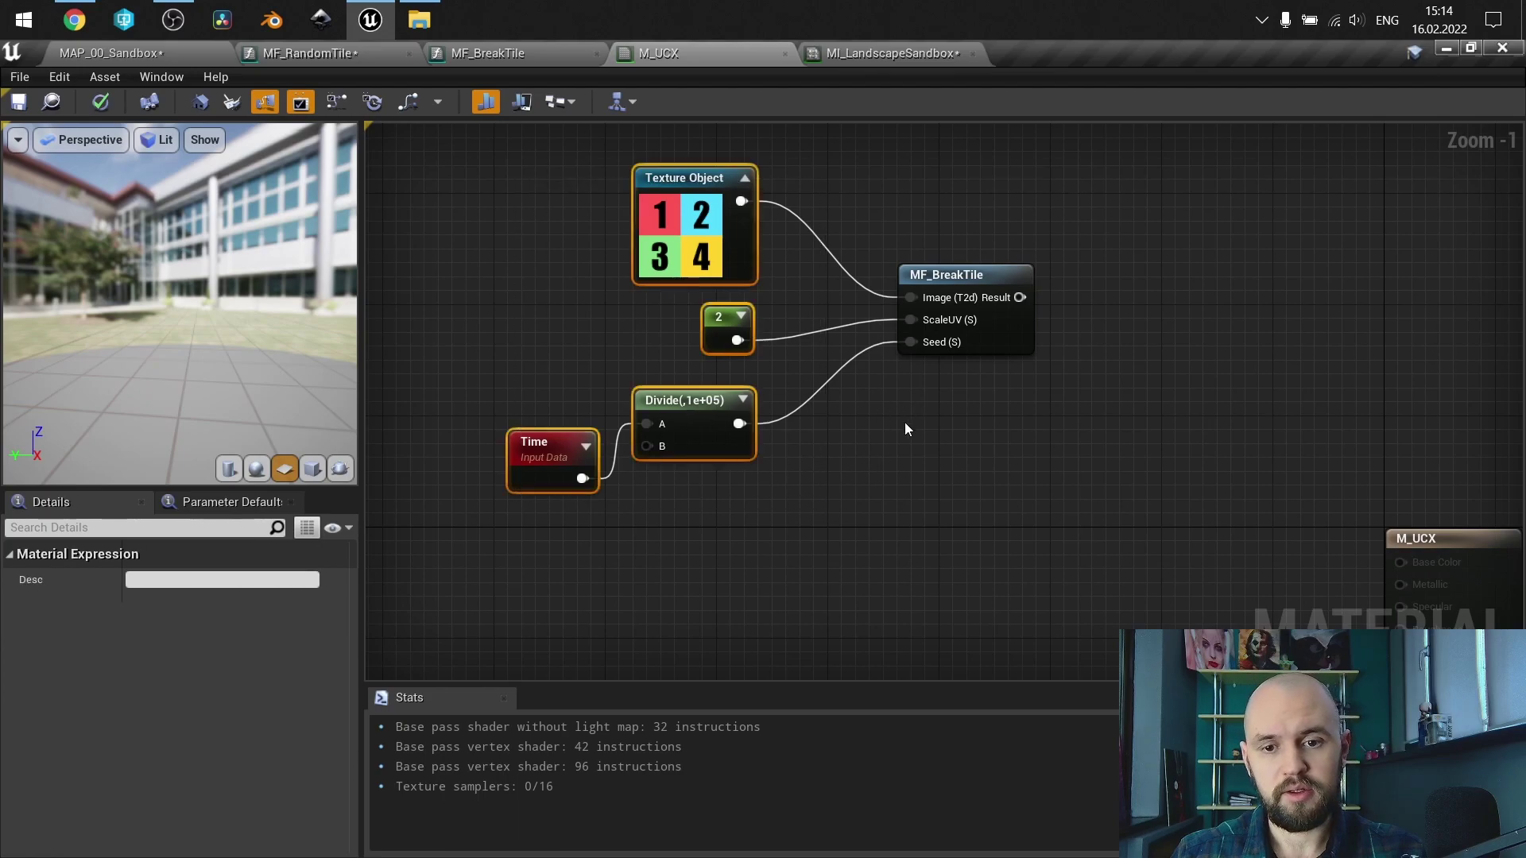
click(851, 477)
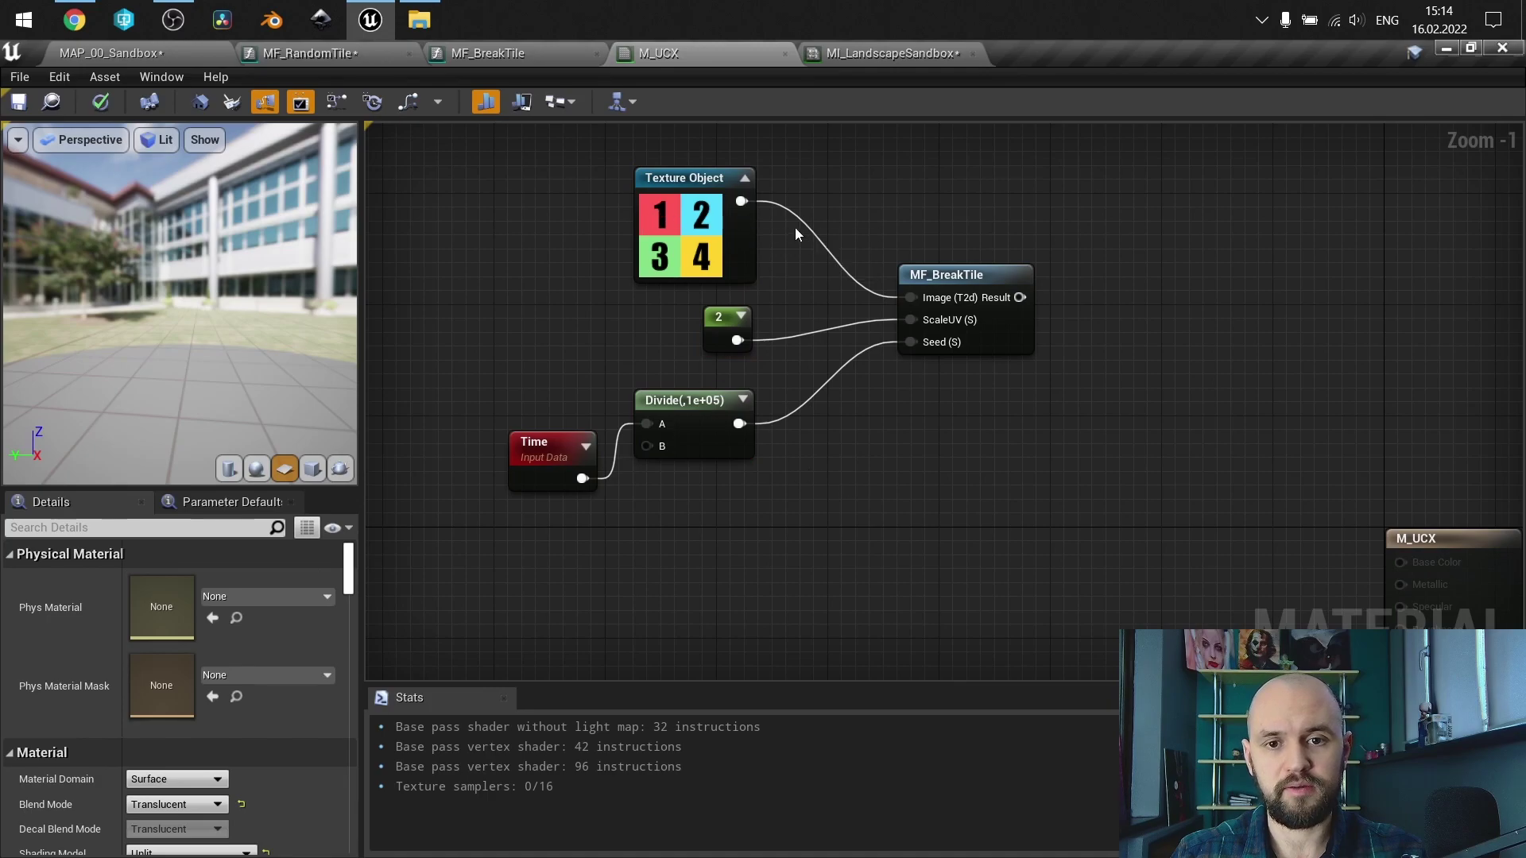
- Inspect the randomized tile preview of MI_LandscapeSandbox and return to the M_UCX material
click(844, 51)
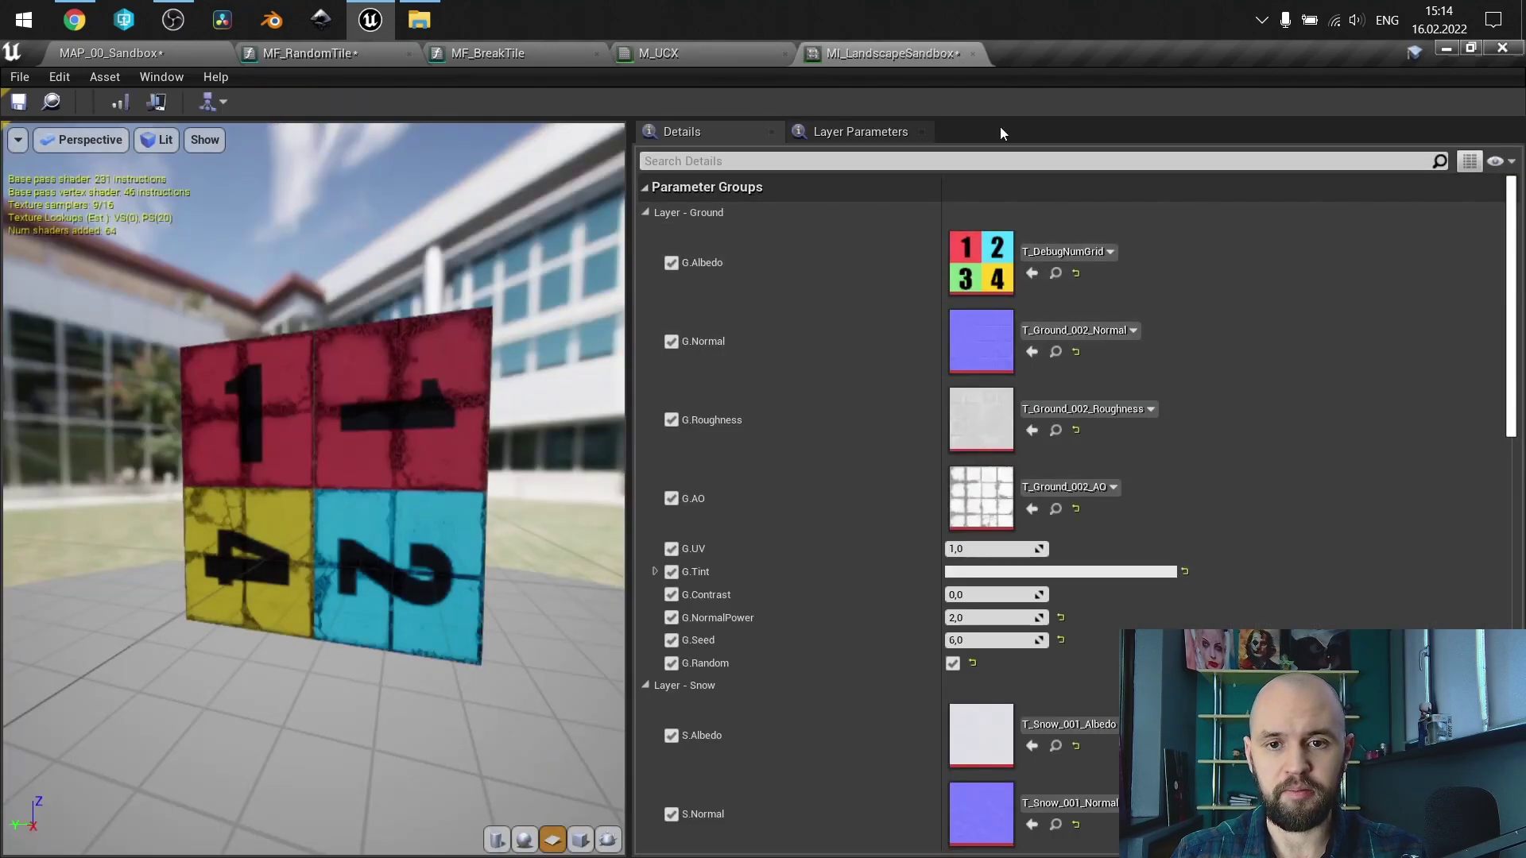
drag(398, 373, 425, 321)
click(632, 53)
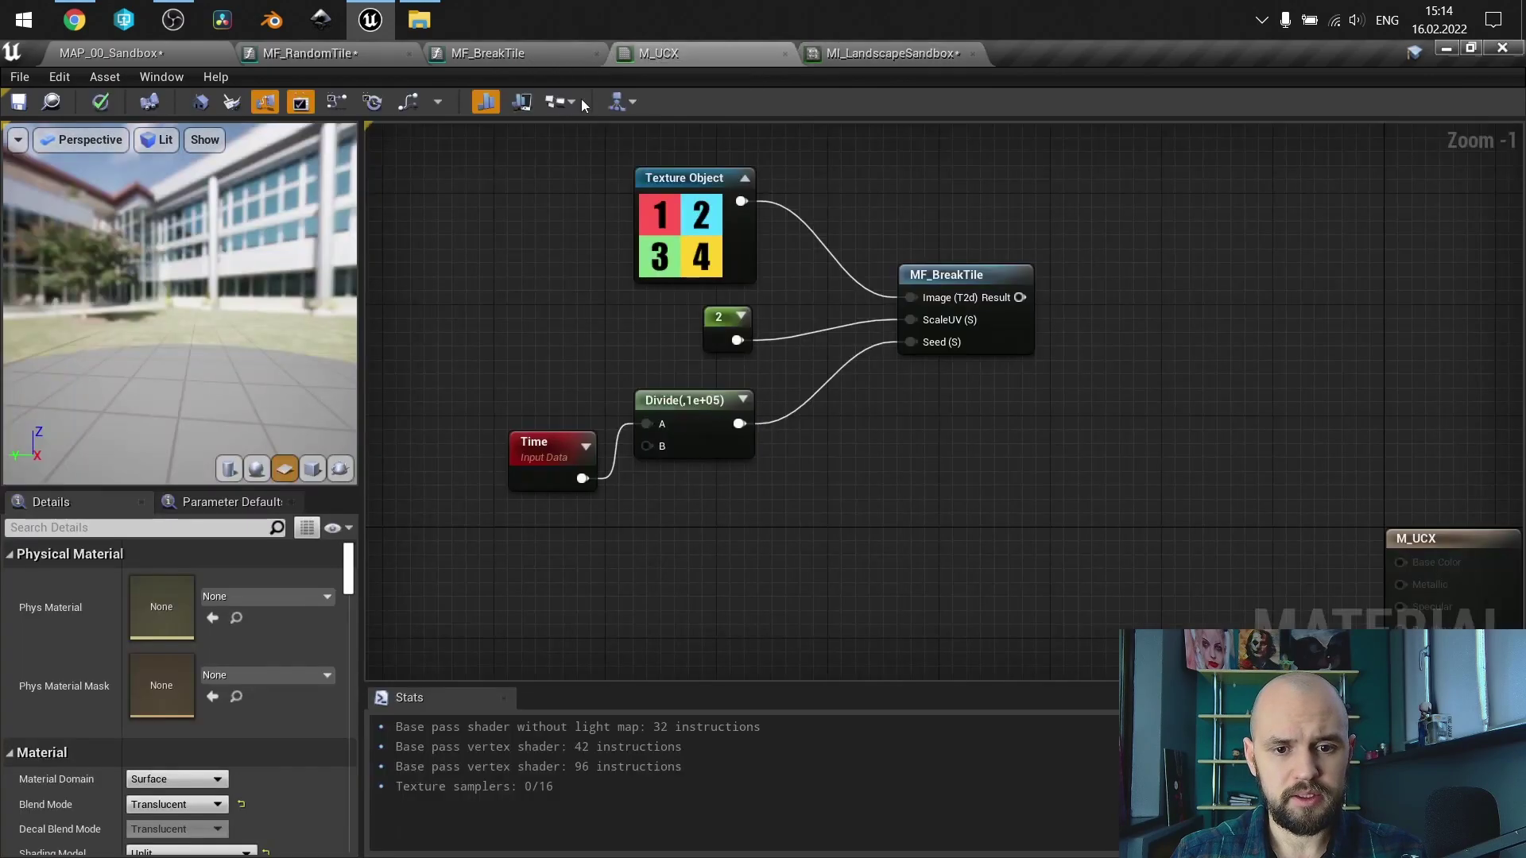
- Review the MF_BreakTile graph from Texture Object and Input Image through the MF_RandomTile nodes to Output Result
click(484, 53)
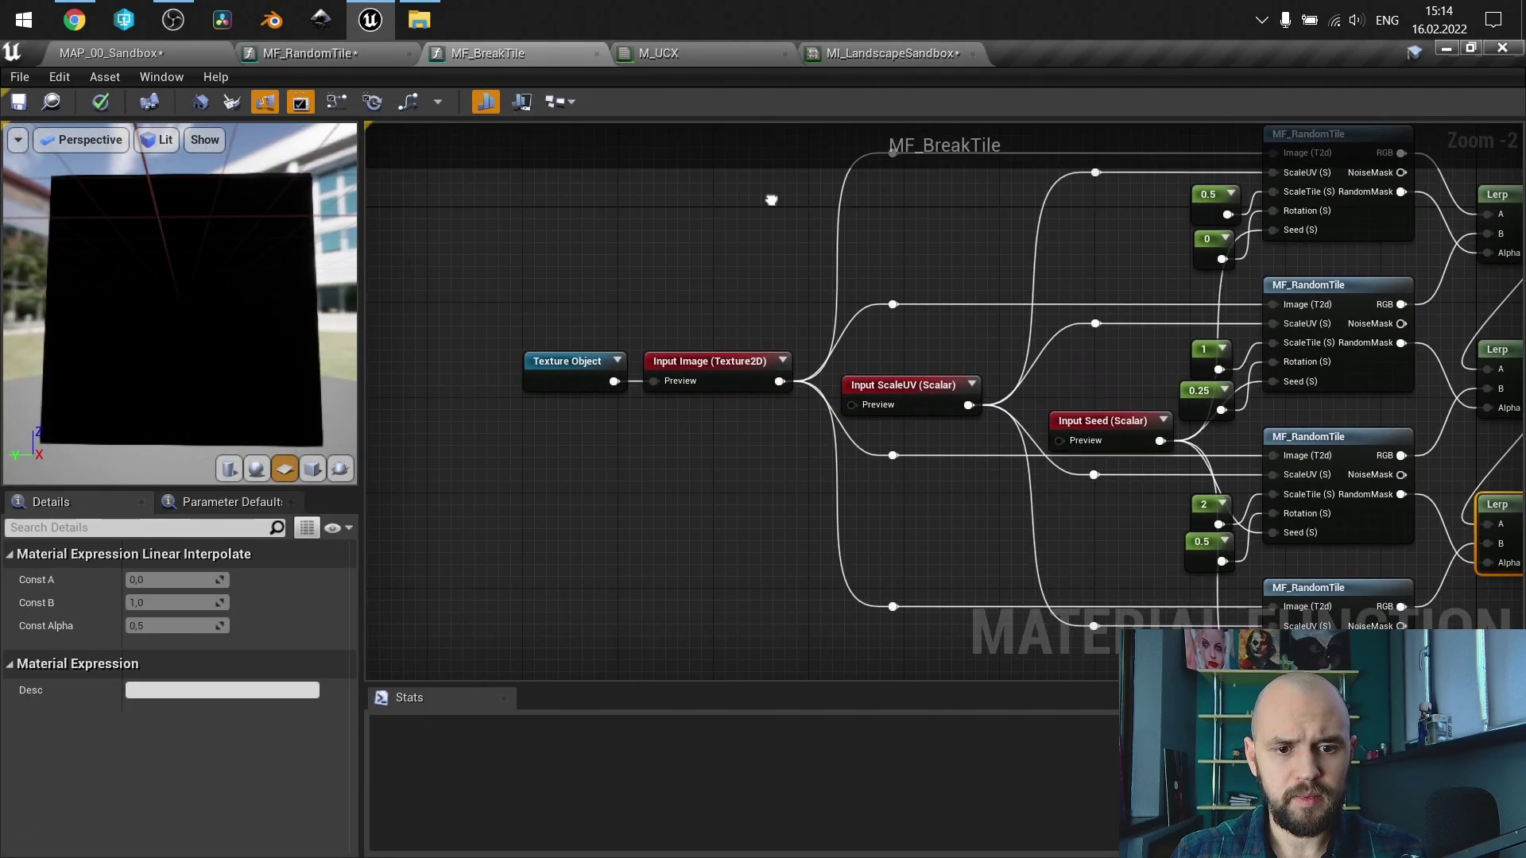
drag(712, 461, 524, 371)
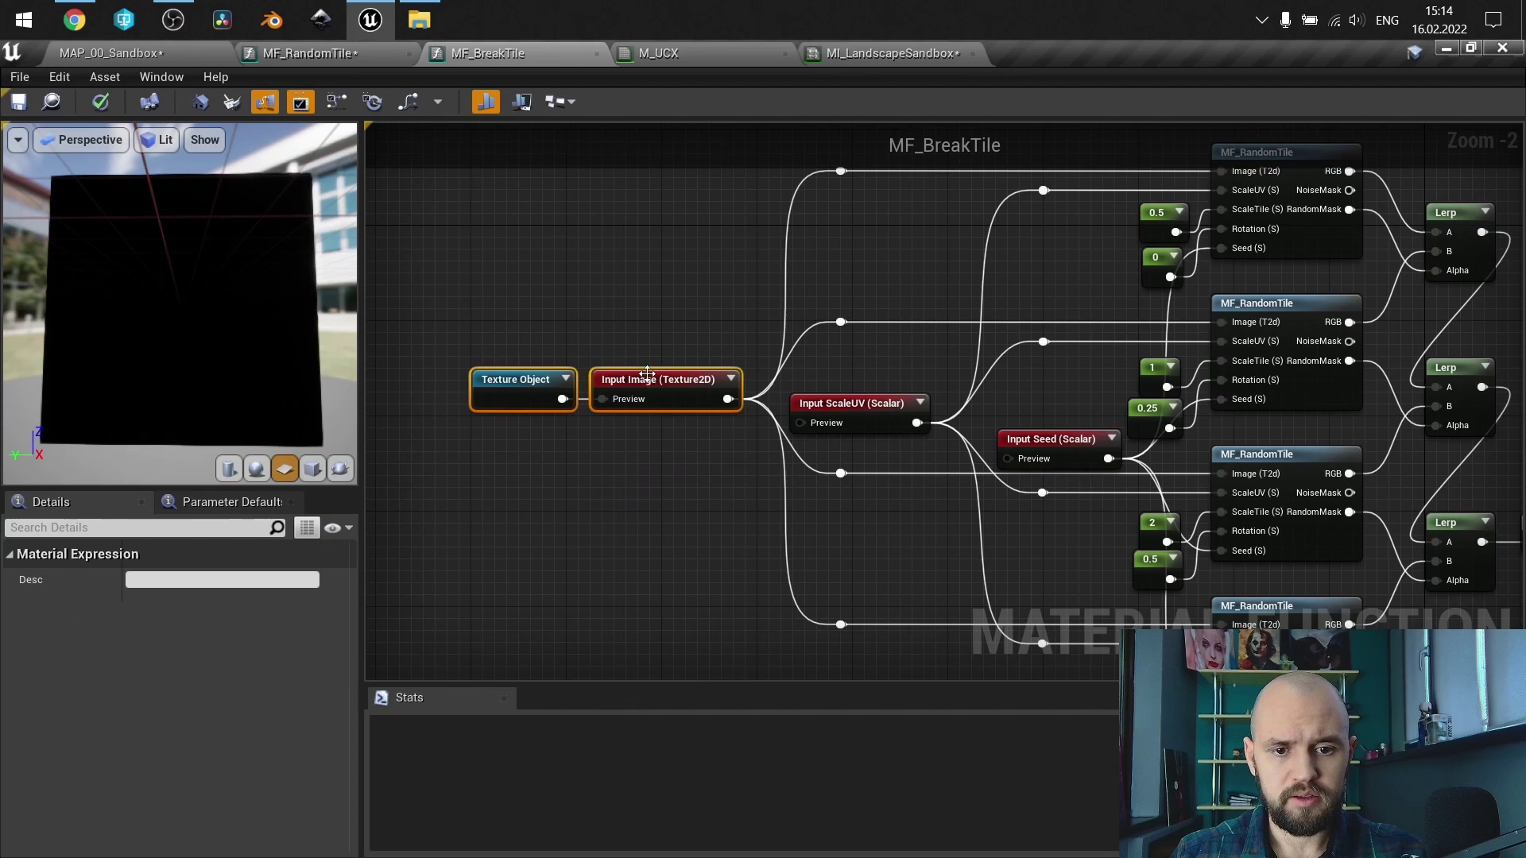
click(663, 330)
right_drag(801, 285, 579, 328)
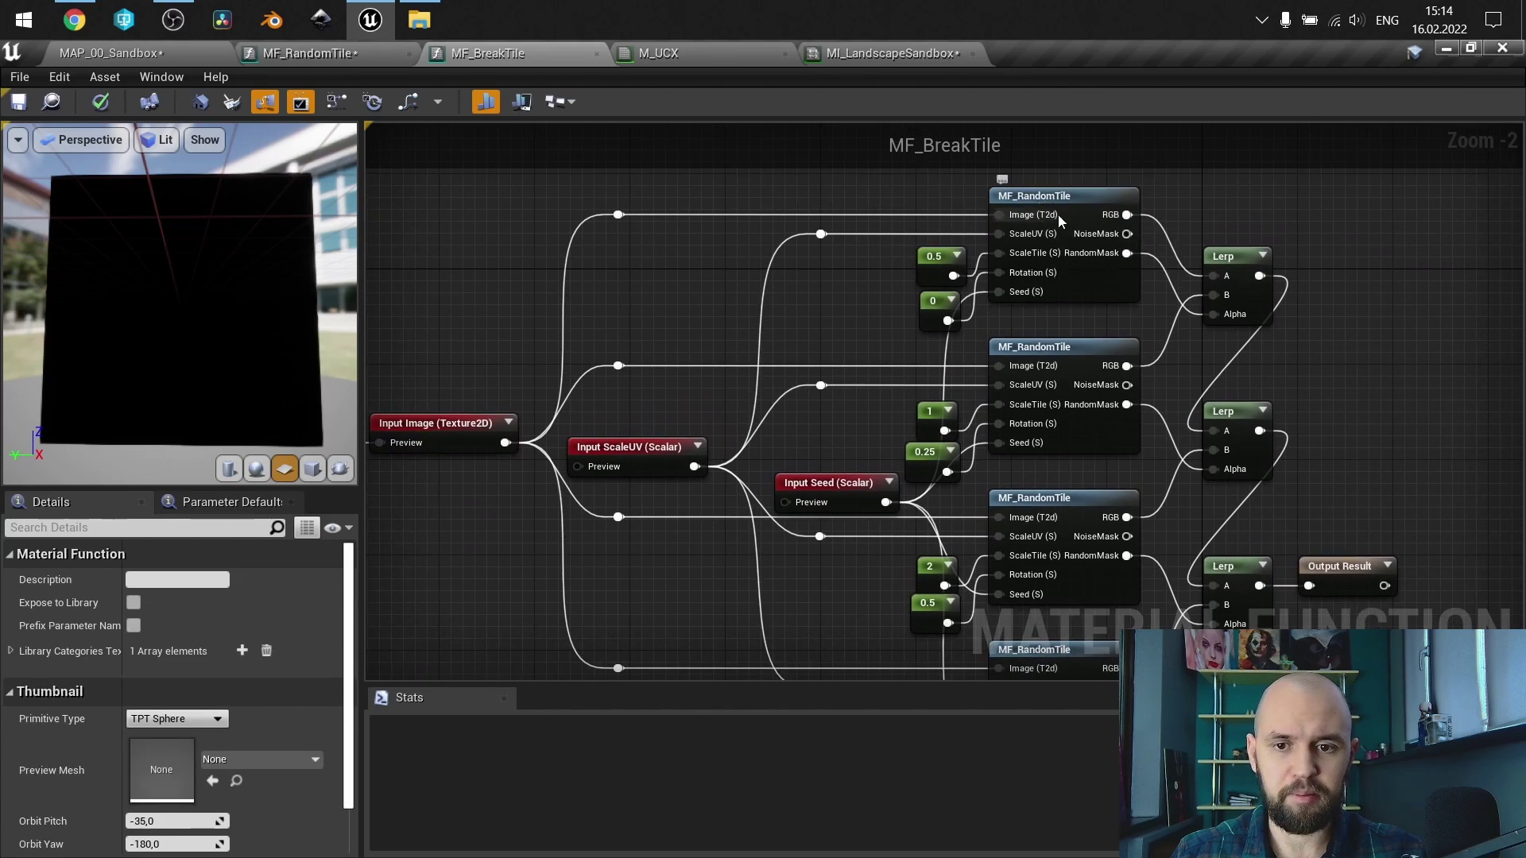
right_drag(844, 332, 854, 281)
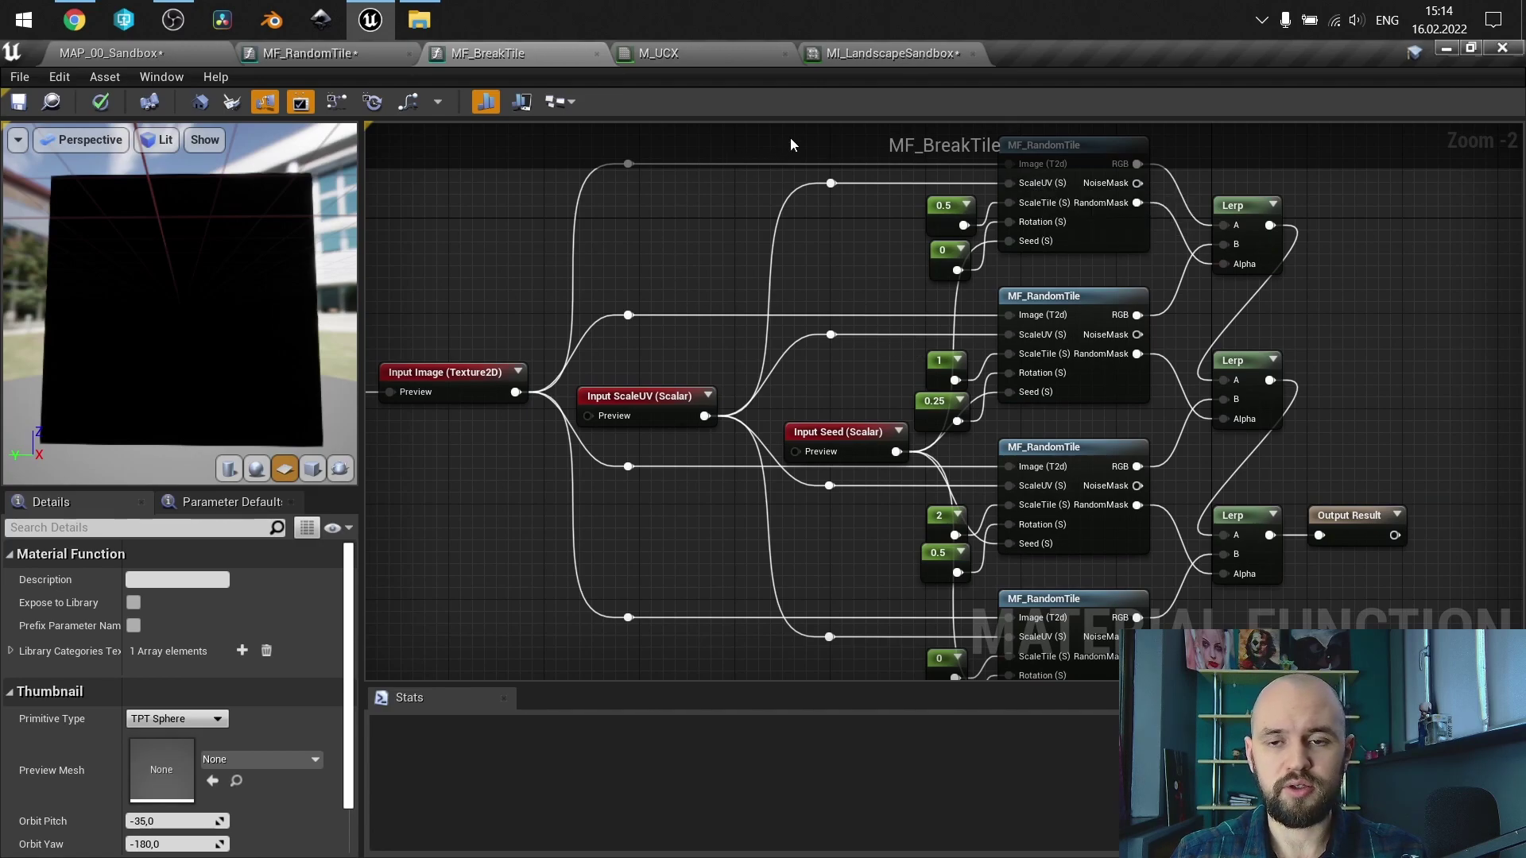
- Check the G.UV parameter in MI_LandscapeSandbox, and preview the MF_BreakTile node in the M_UCX material
click(870, 54)
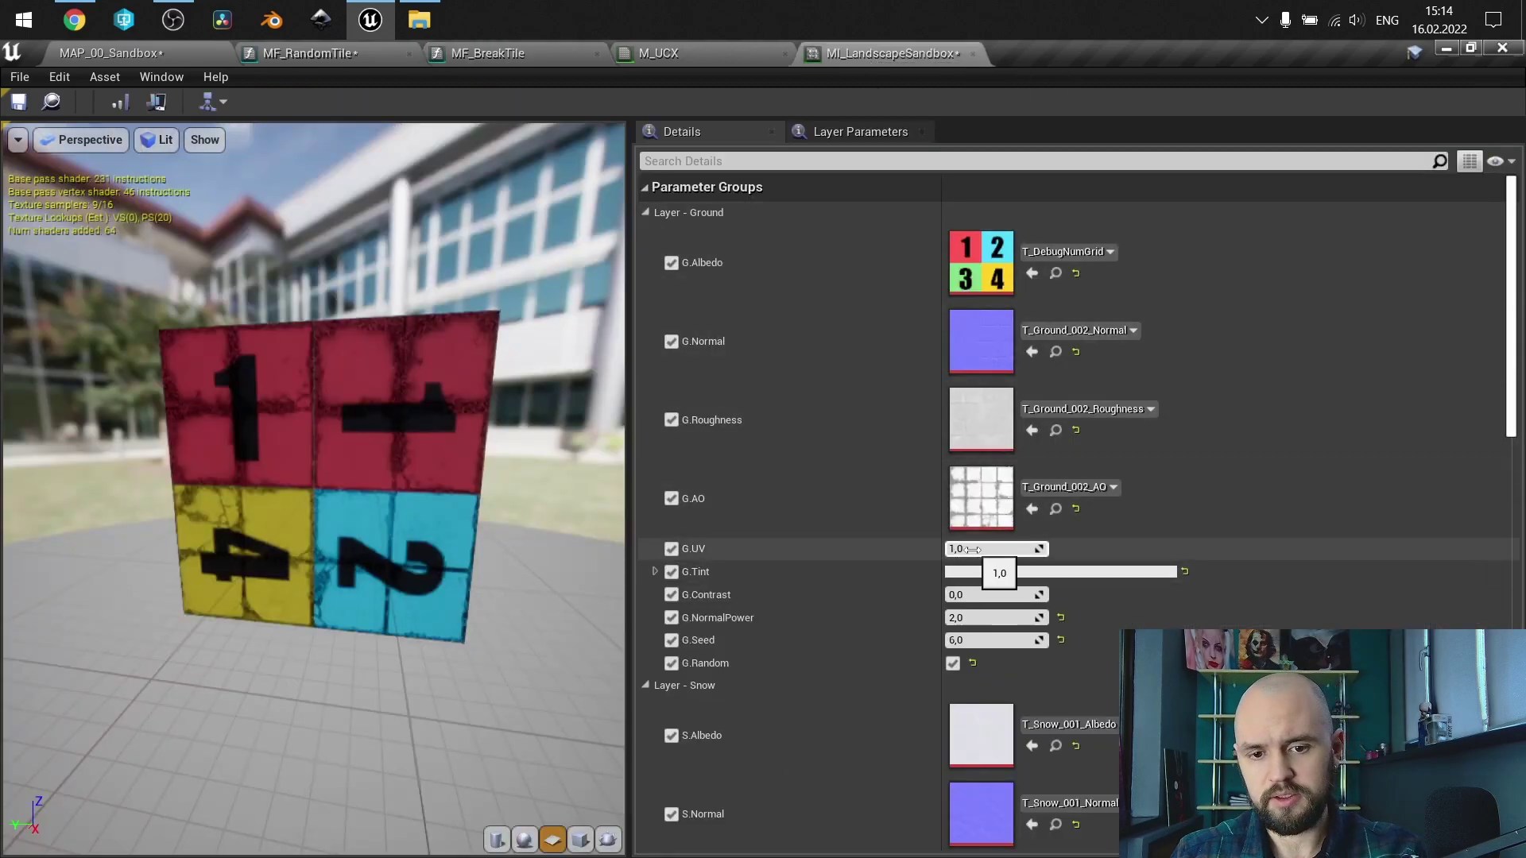
click(657, 54)
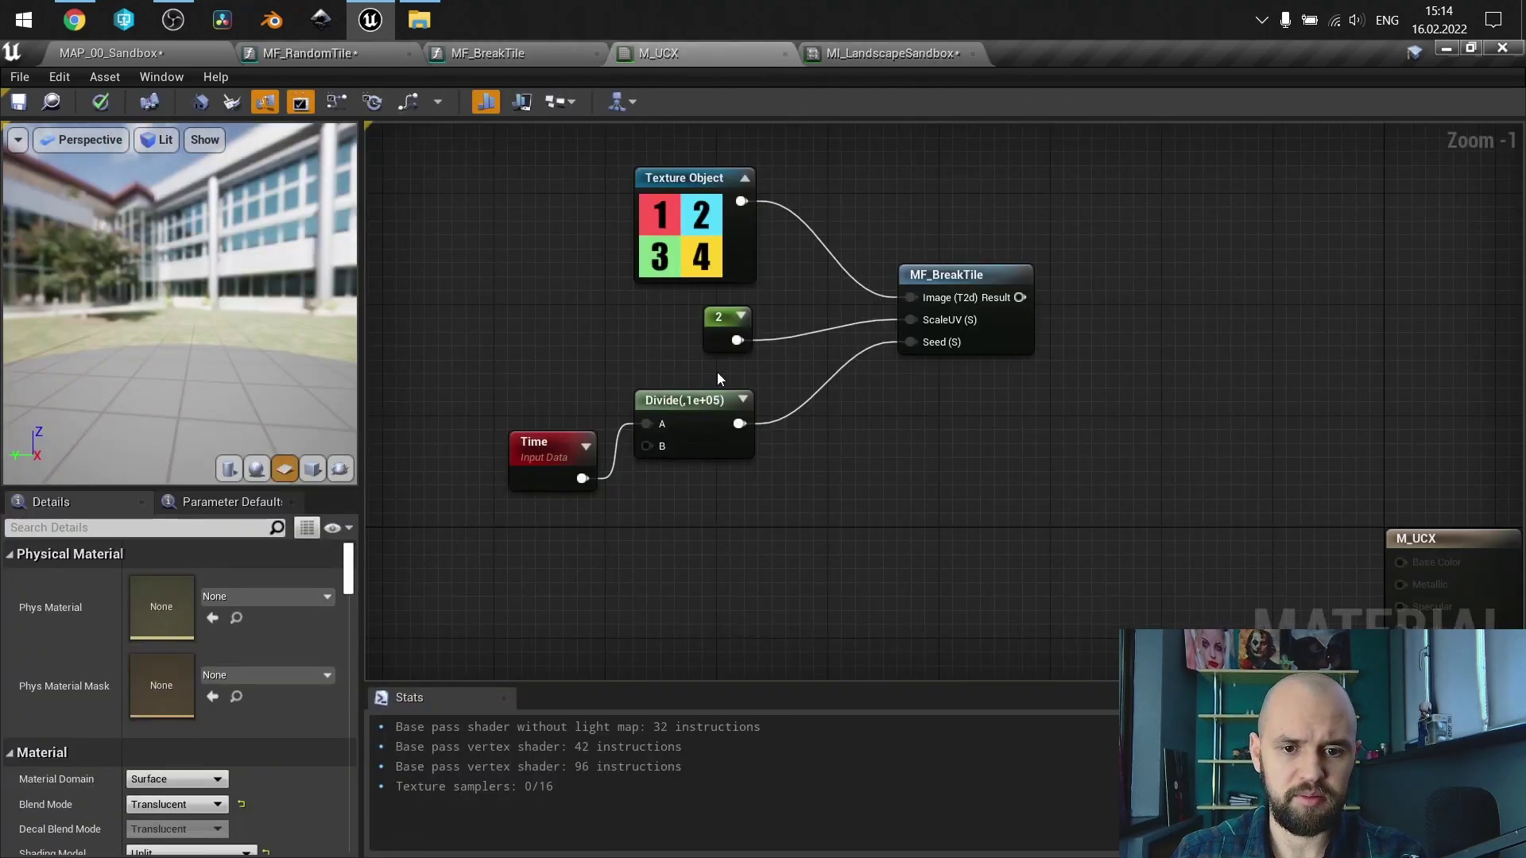
right_click(922, 280)
click(954, 362)
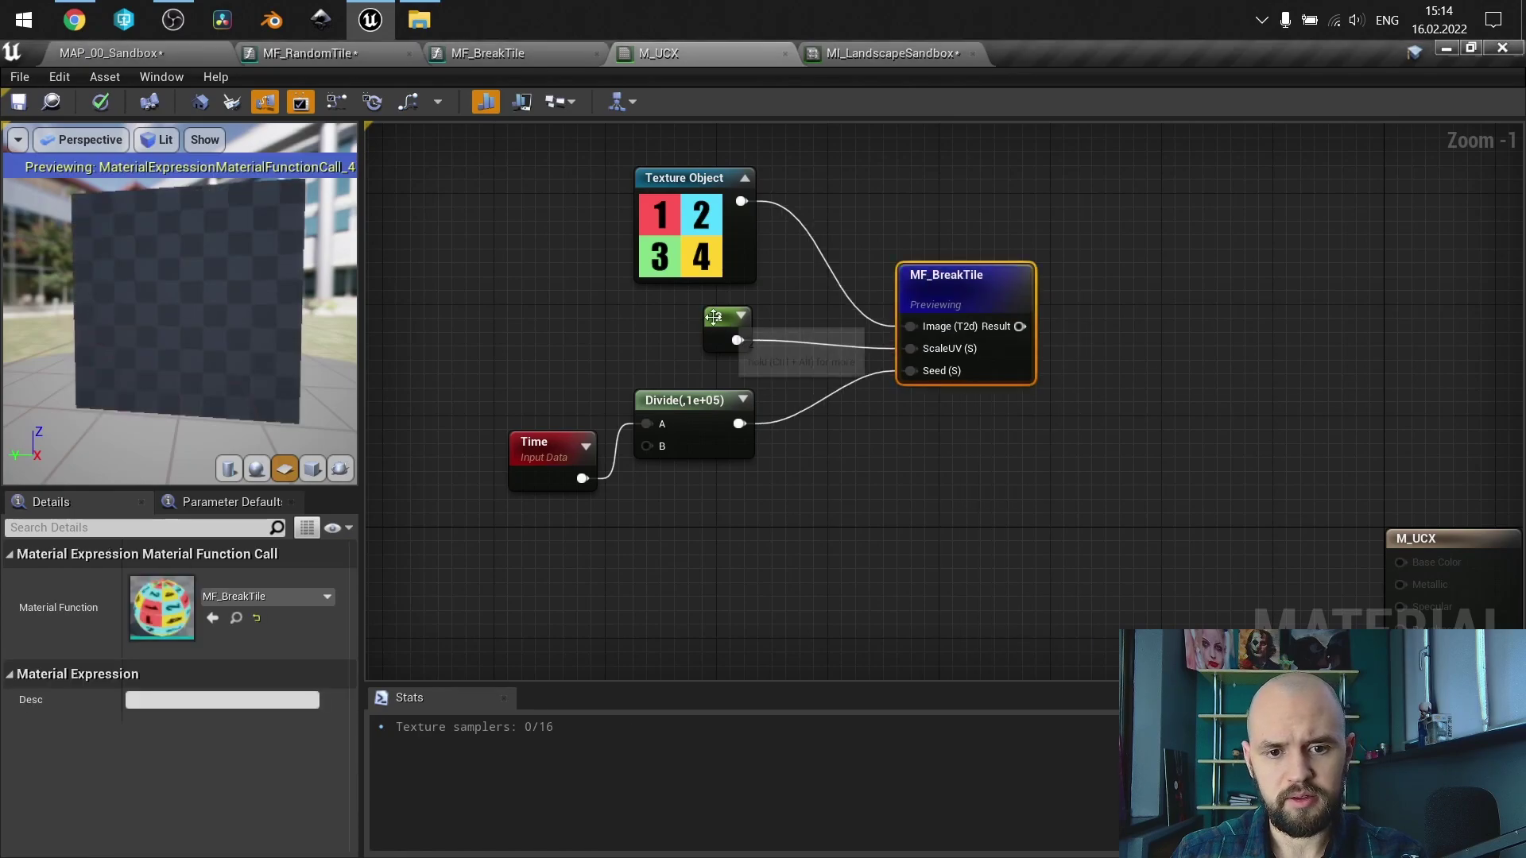
- Test the constant feeding MF_BreakTile's ScaleUV input at 1, and set it to 4
click(713, 317)
click(171, 582)
text(1)
key(Return)
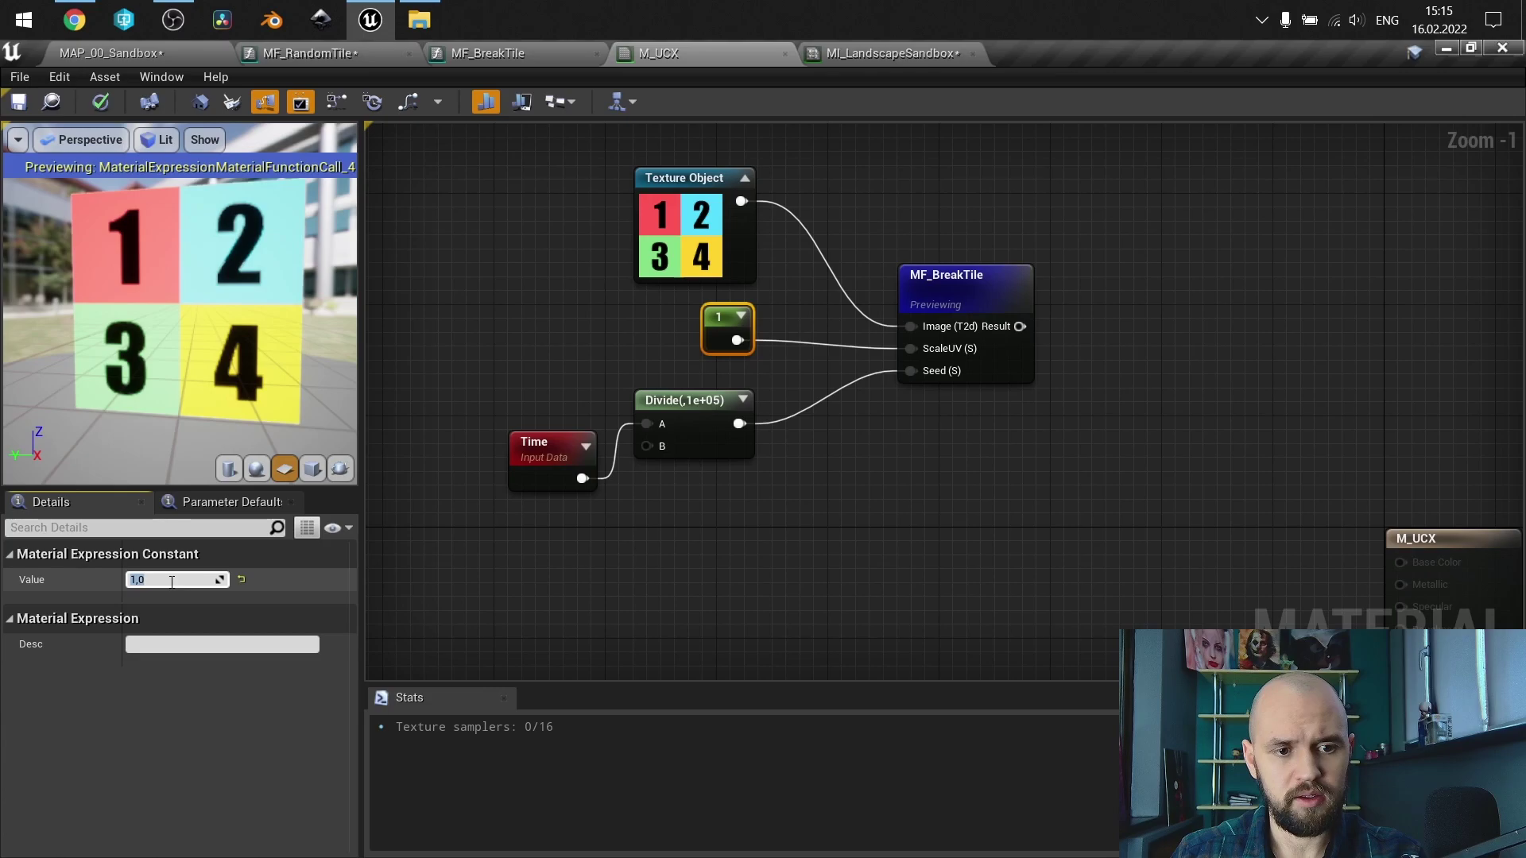
text(4)
key(Return)
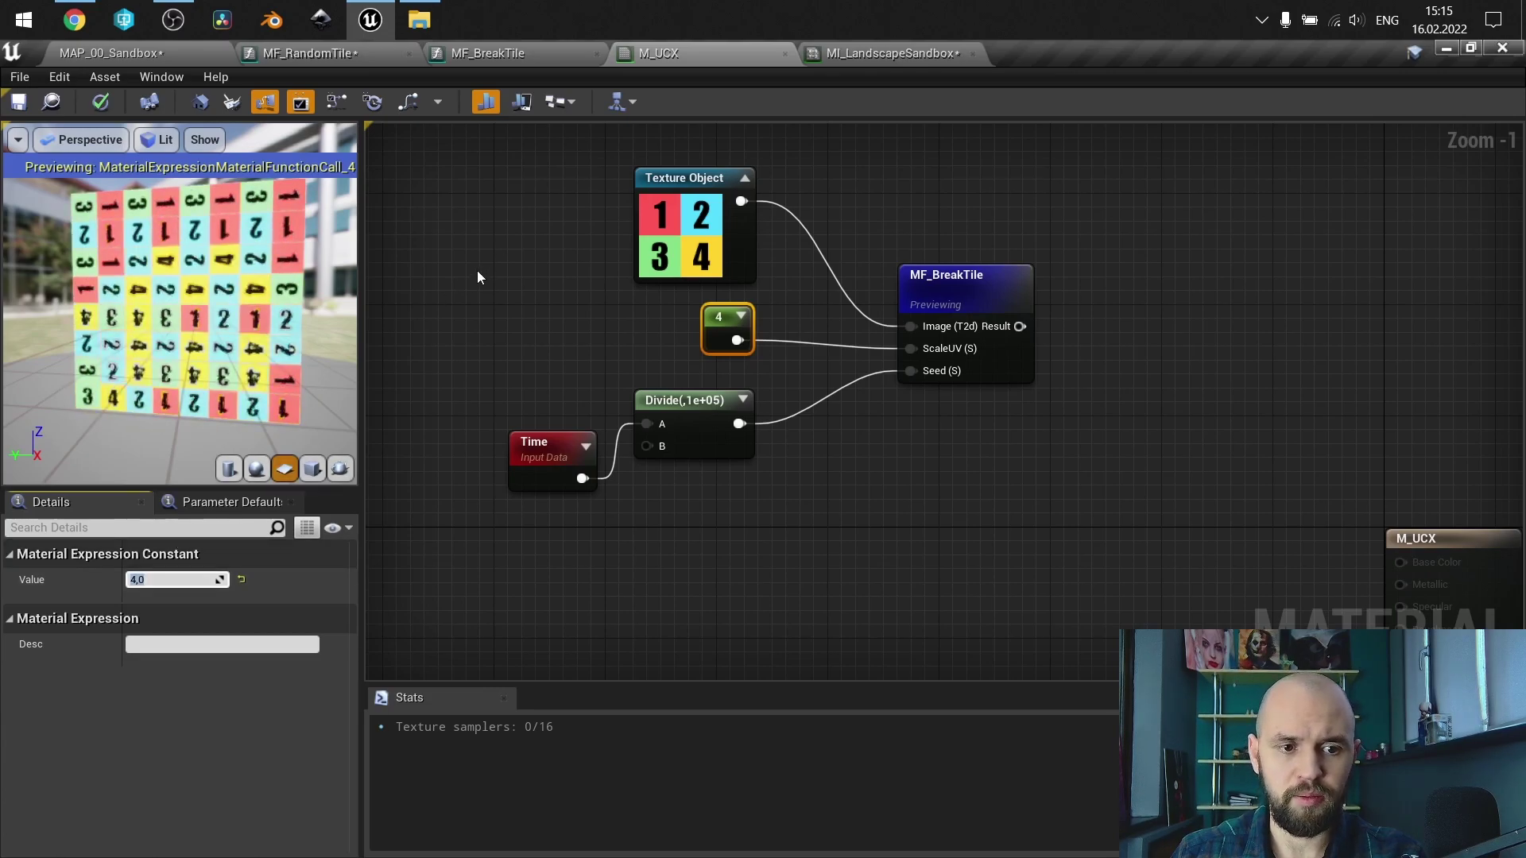
- Examine the Input Seed node in MF_BreakTile and its connections to the MF_RandomTile nodes
click(329, 54)
click(523, 57)
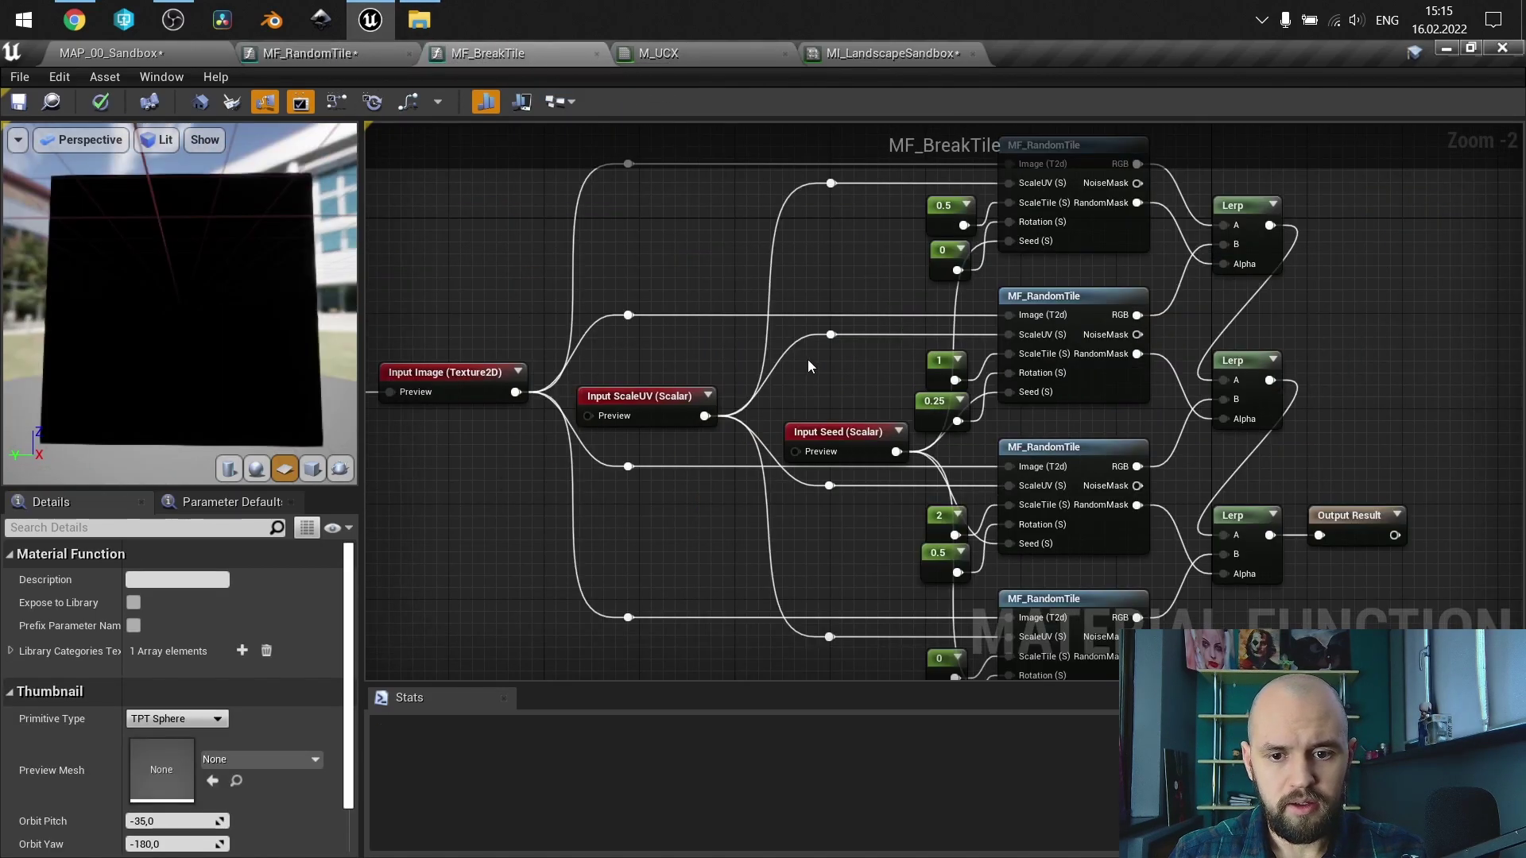
right_drag(808, 359, 766, 302)
scroll(766, 302, up, 1)
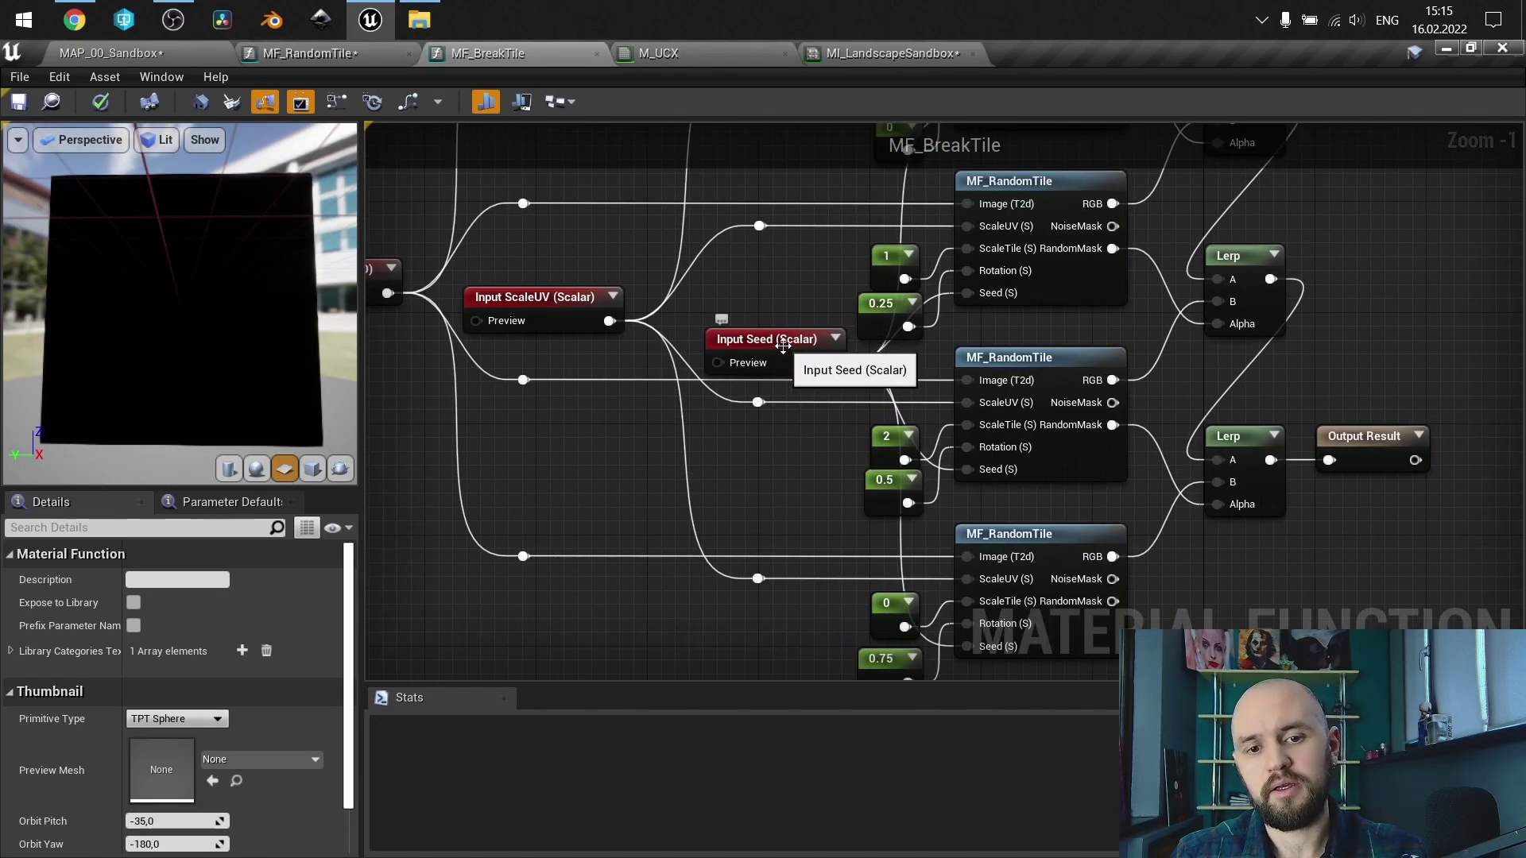
- Review the Time and Divide nodes driving the Seed input in M_UCX and inspect the changing tile preview
click(730, 57)
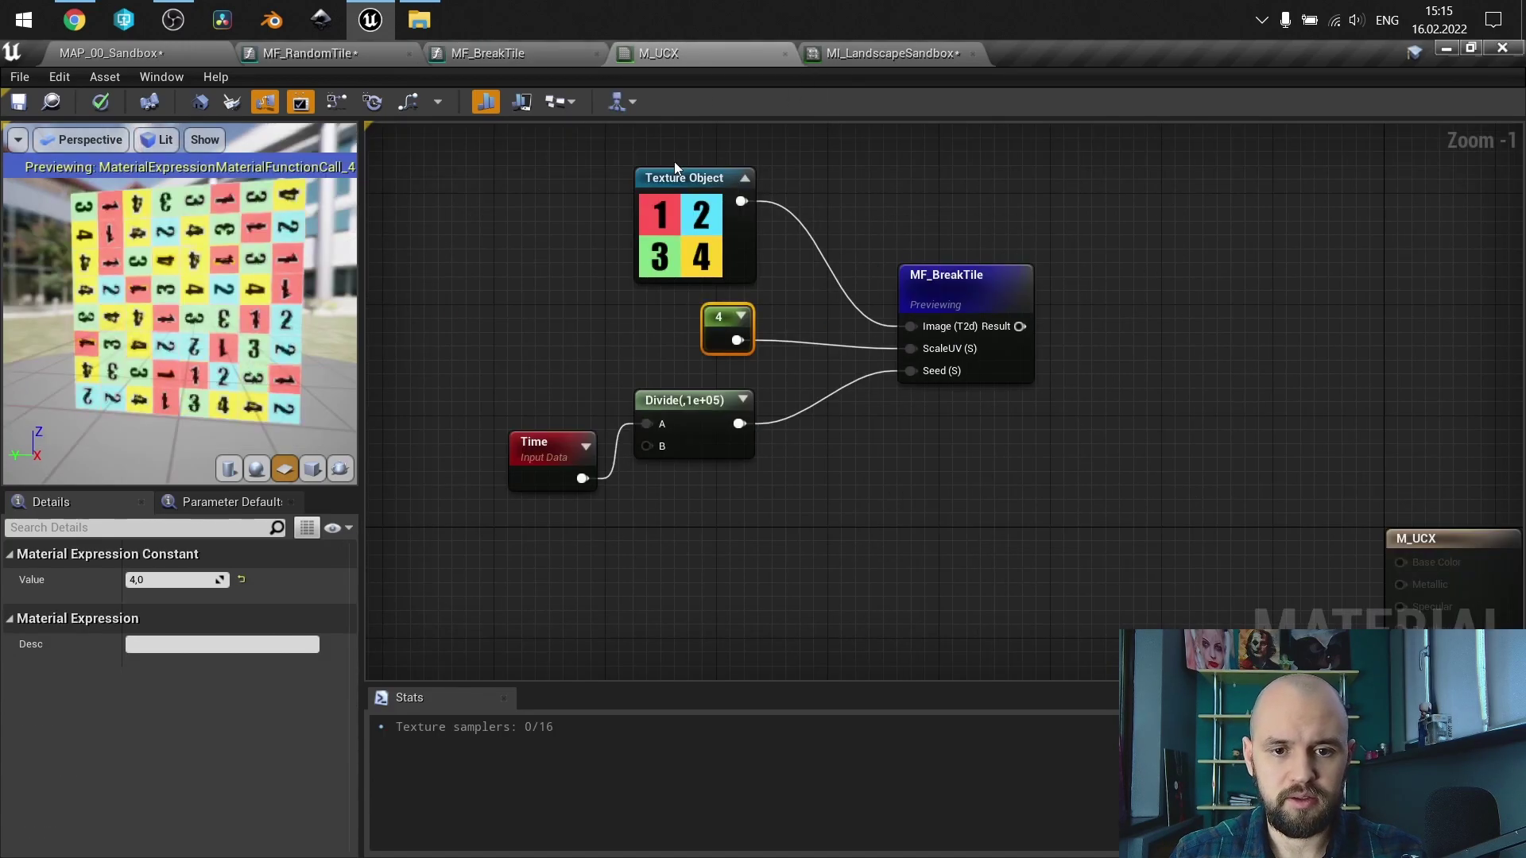
drag(751, 526, 509, 388)
drag(196, 294, 305, 343)
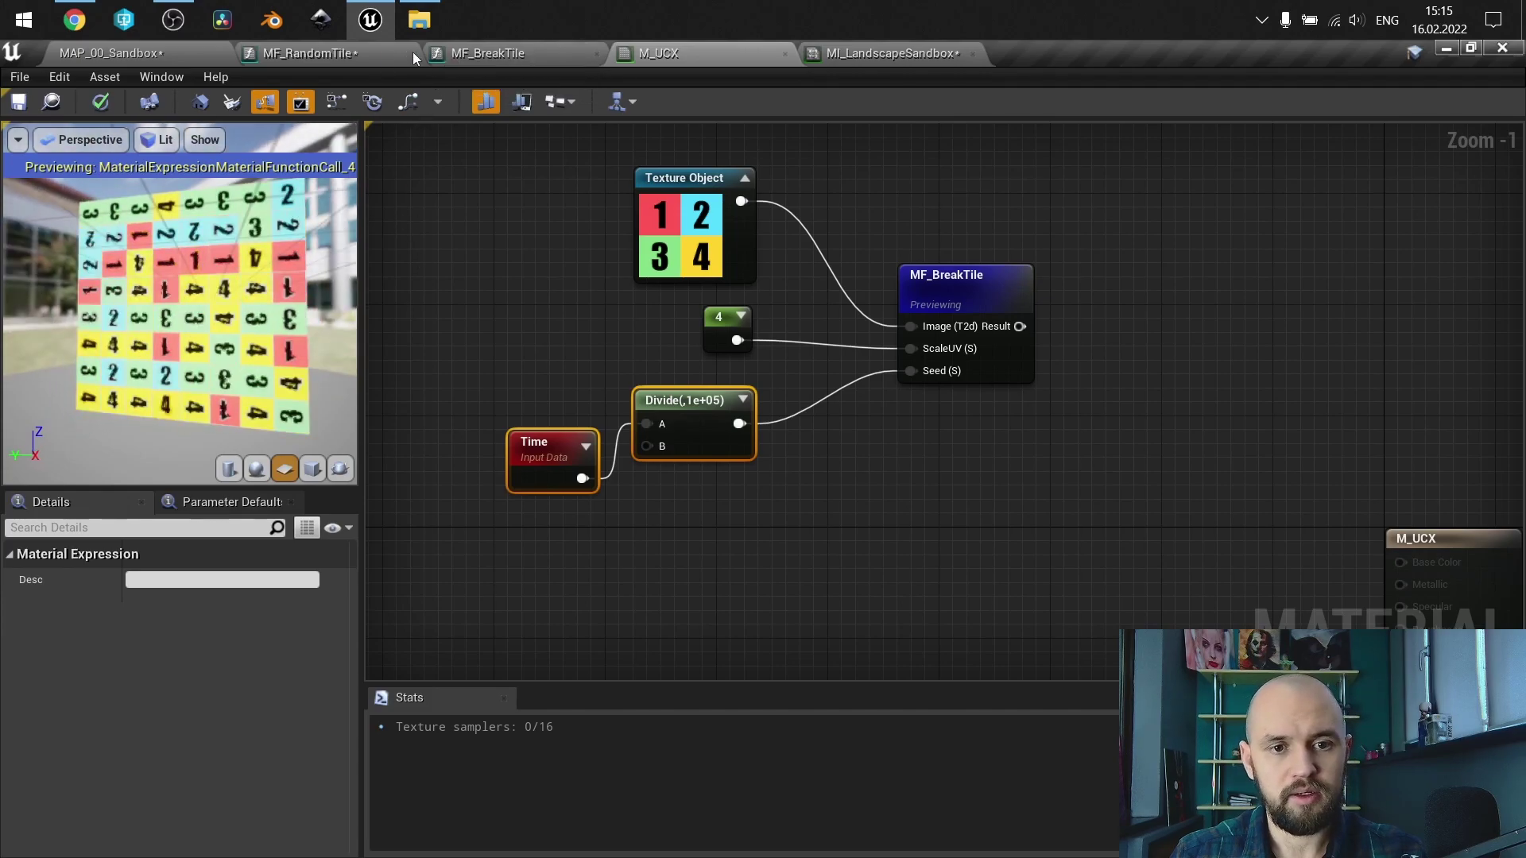
- Preview the first MF_RandomTile node in MF_BreakTile, the one with rotation 0, and inspect its tiled texture
click(486, 53)
right_drag(799, 475, 583, 630)
mouse_move(787, 324)
right_down()
mouse_move(808, 222)
mouse_move(776, 313)
right_up()
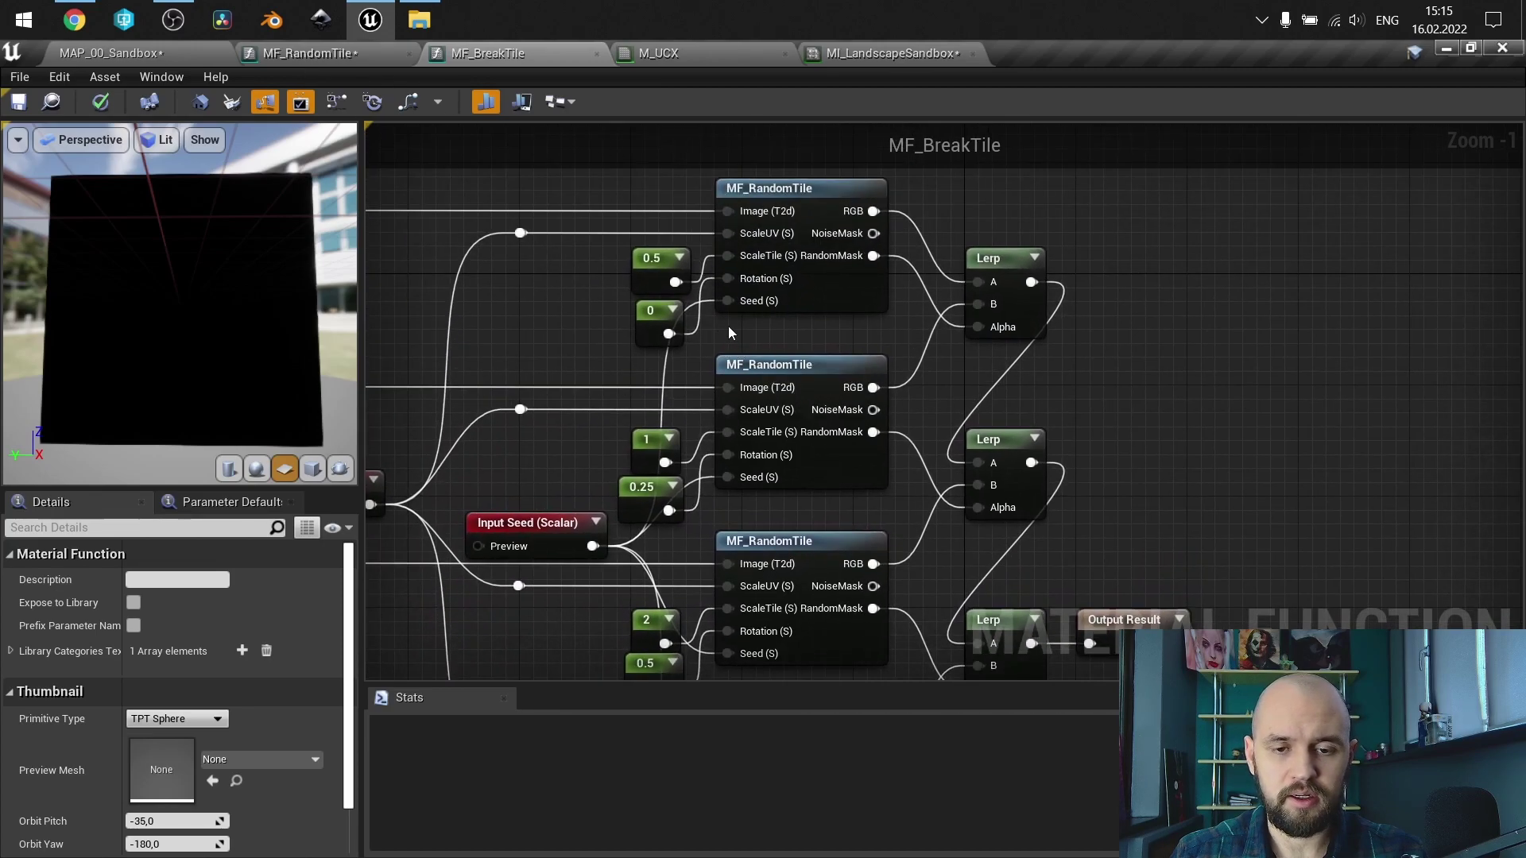
right_click(769, 190)
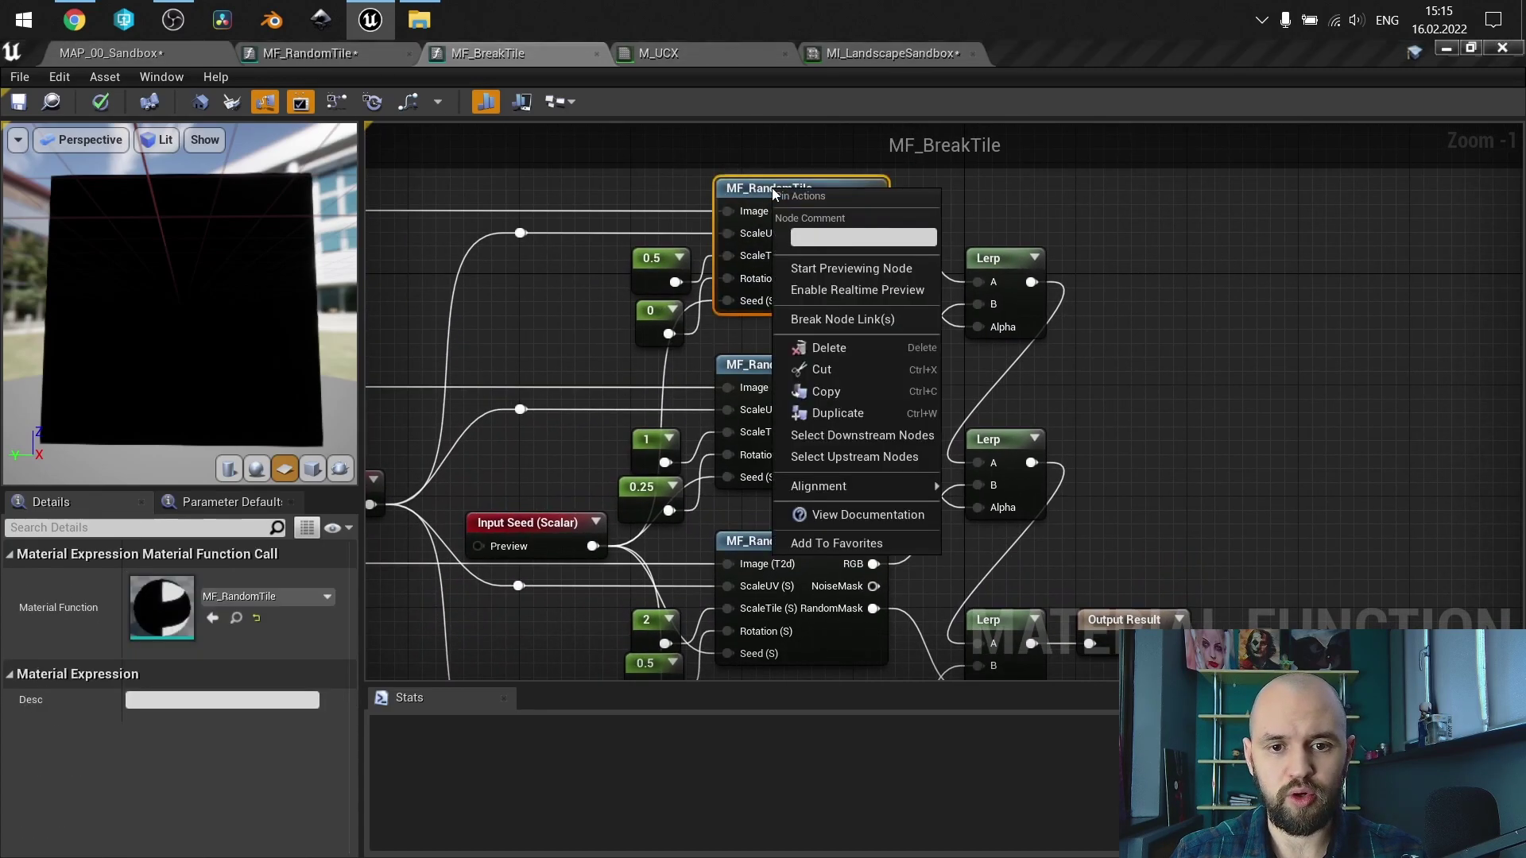
click(817, 269)
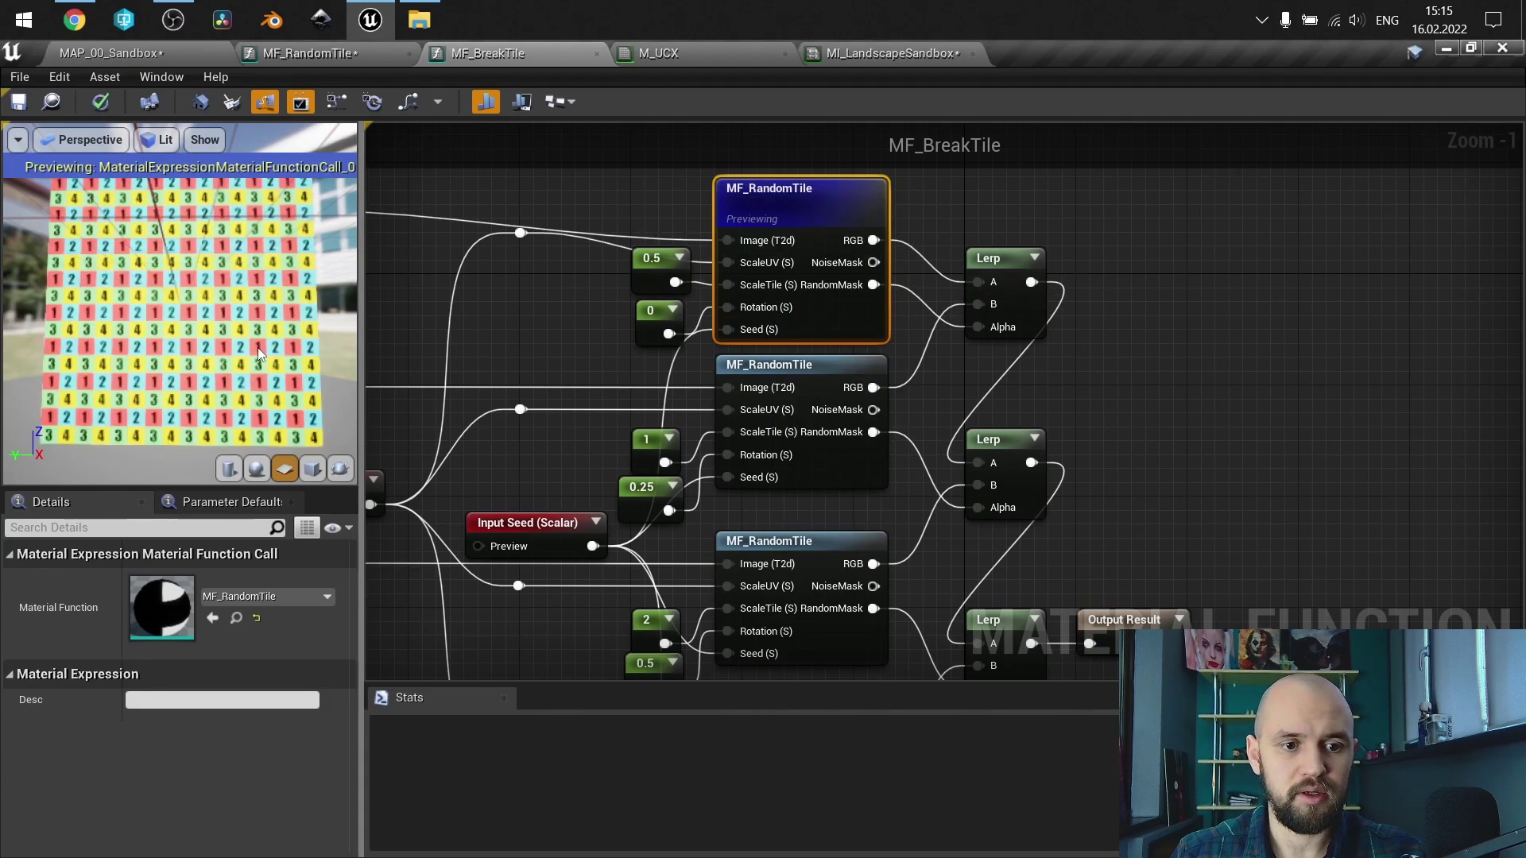
drag(258, 348, 206, 349)
- Set the X preview value of the Input ScaleUV node in MF_BreakTile to 1 and inspect the updated preview
right_drag(616, 330, 1162, 285)
click(628, 410)
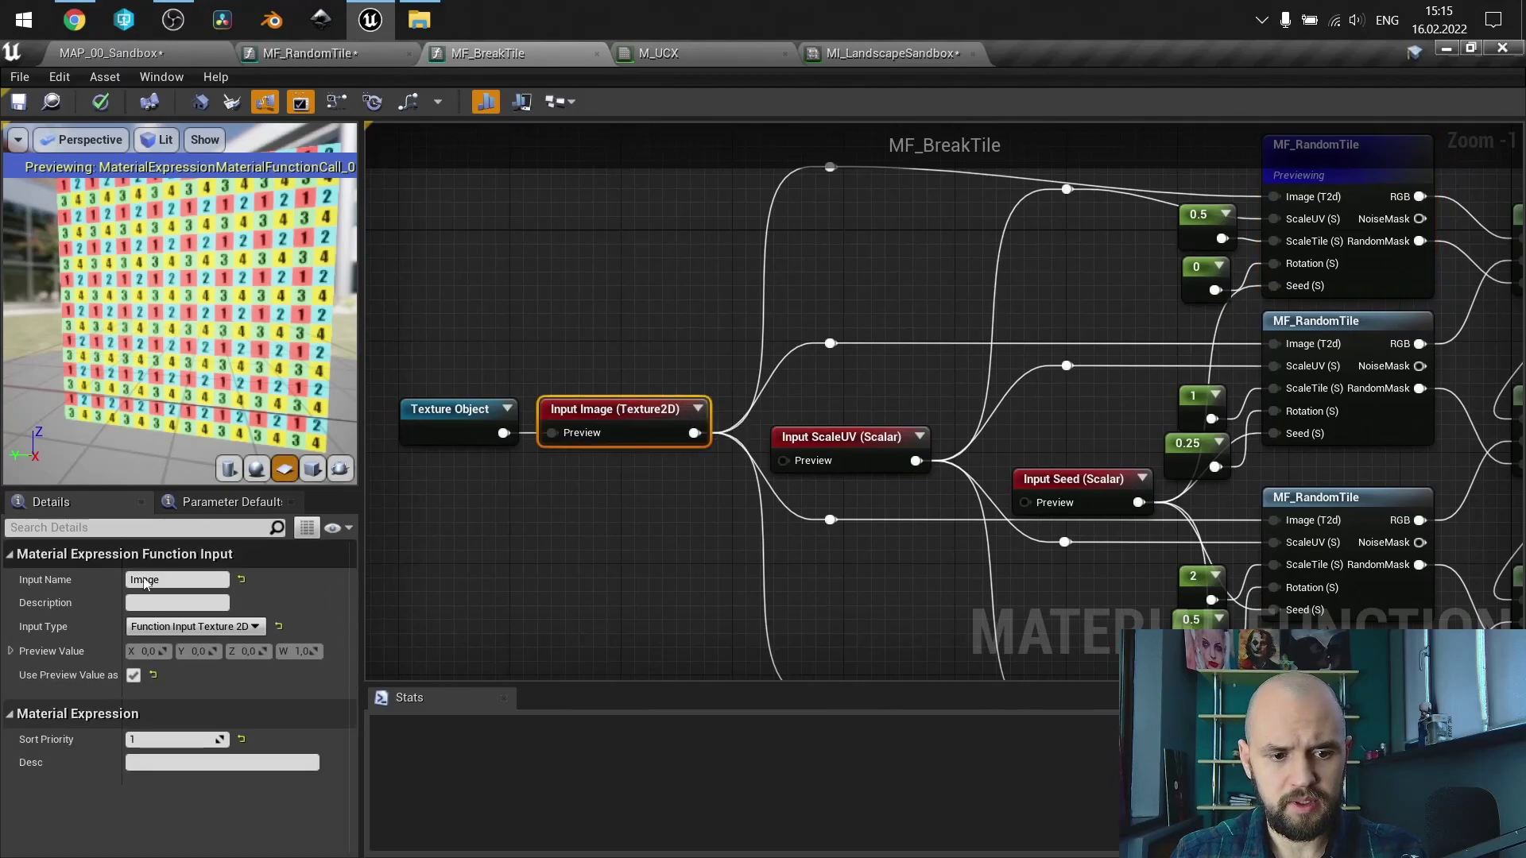
right_drag(1413, 260, 1191, 303)
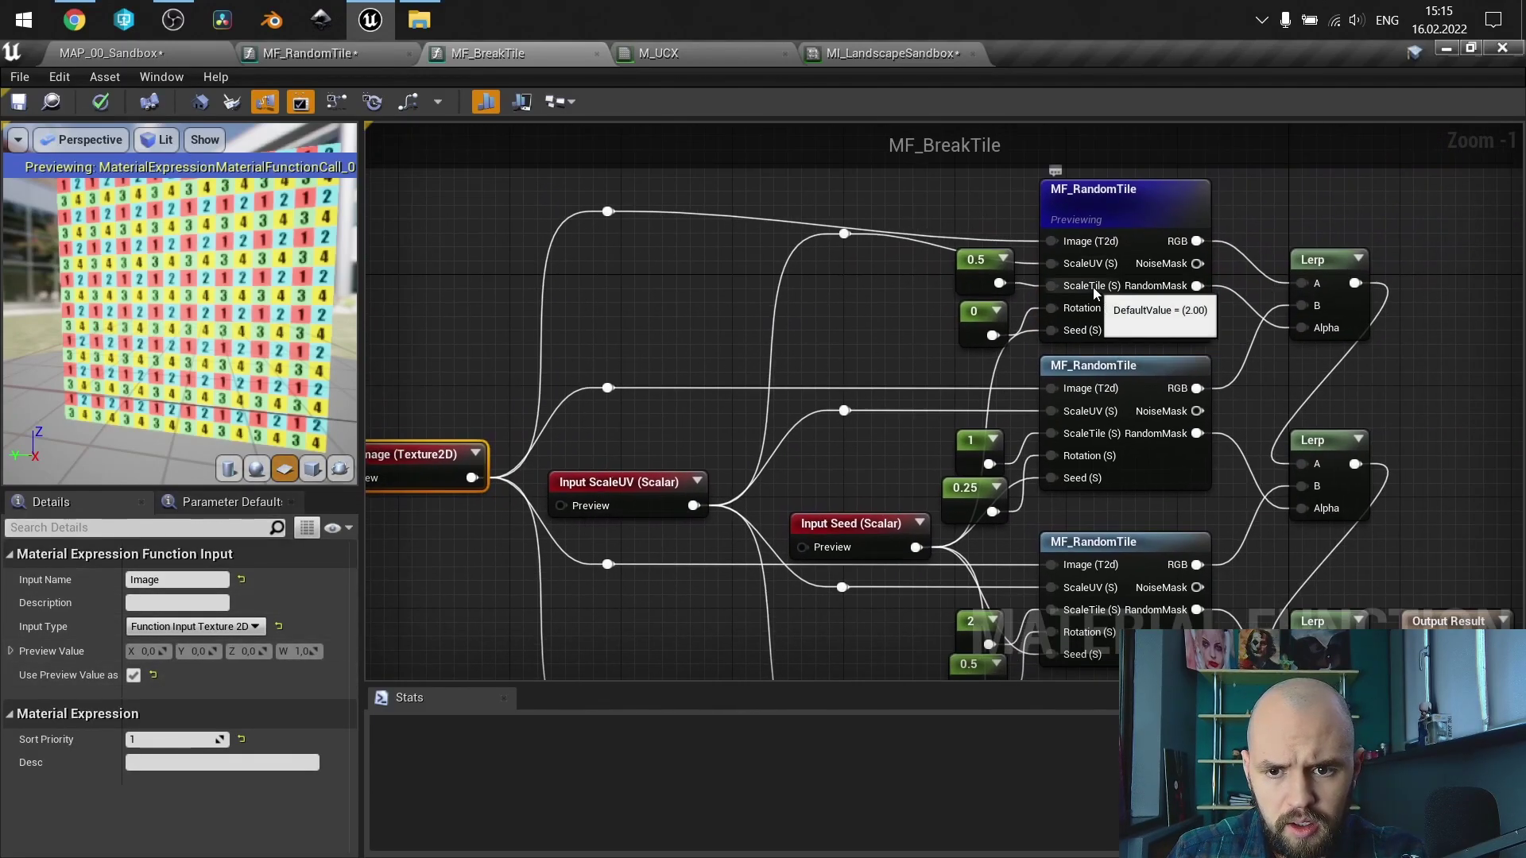
mouse_move(901, 315)
right_down()
mouse_move(1012, 266)
mouse_move(902, 290)
right_up()
right_drag(471, 521, 596, 473)
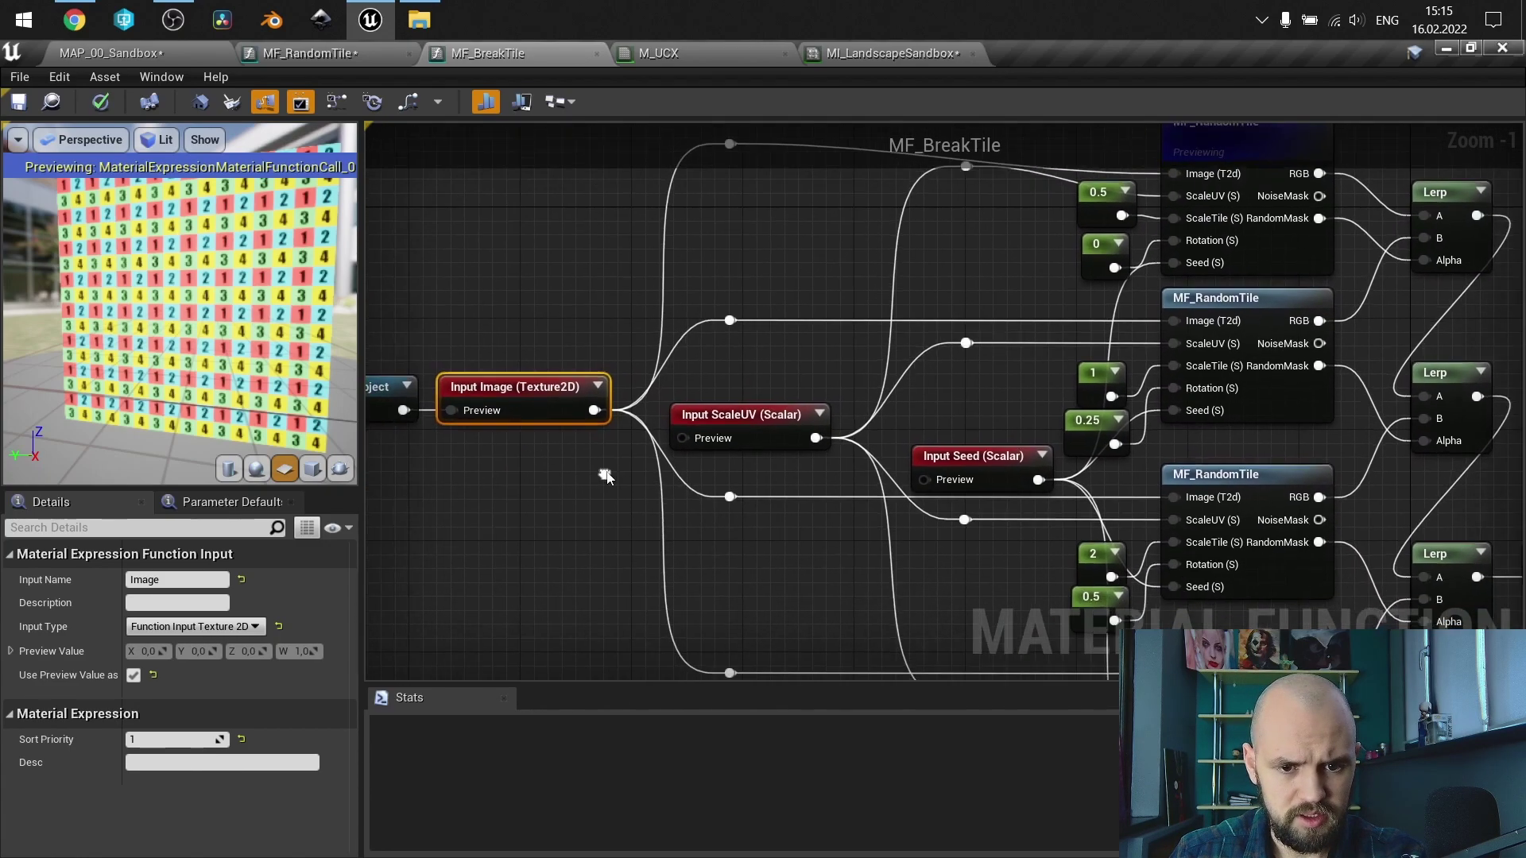
click(737, 436)
click(155, 651)
text(1)
key(Return)
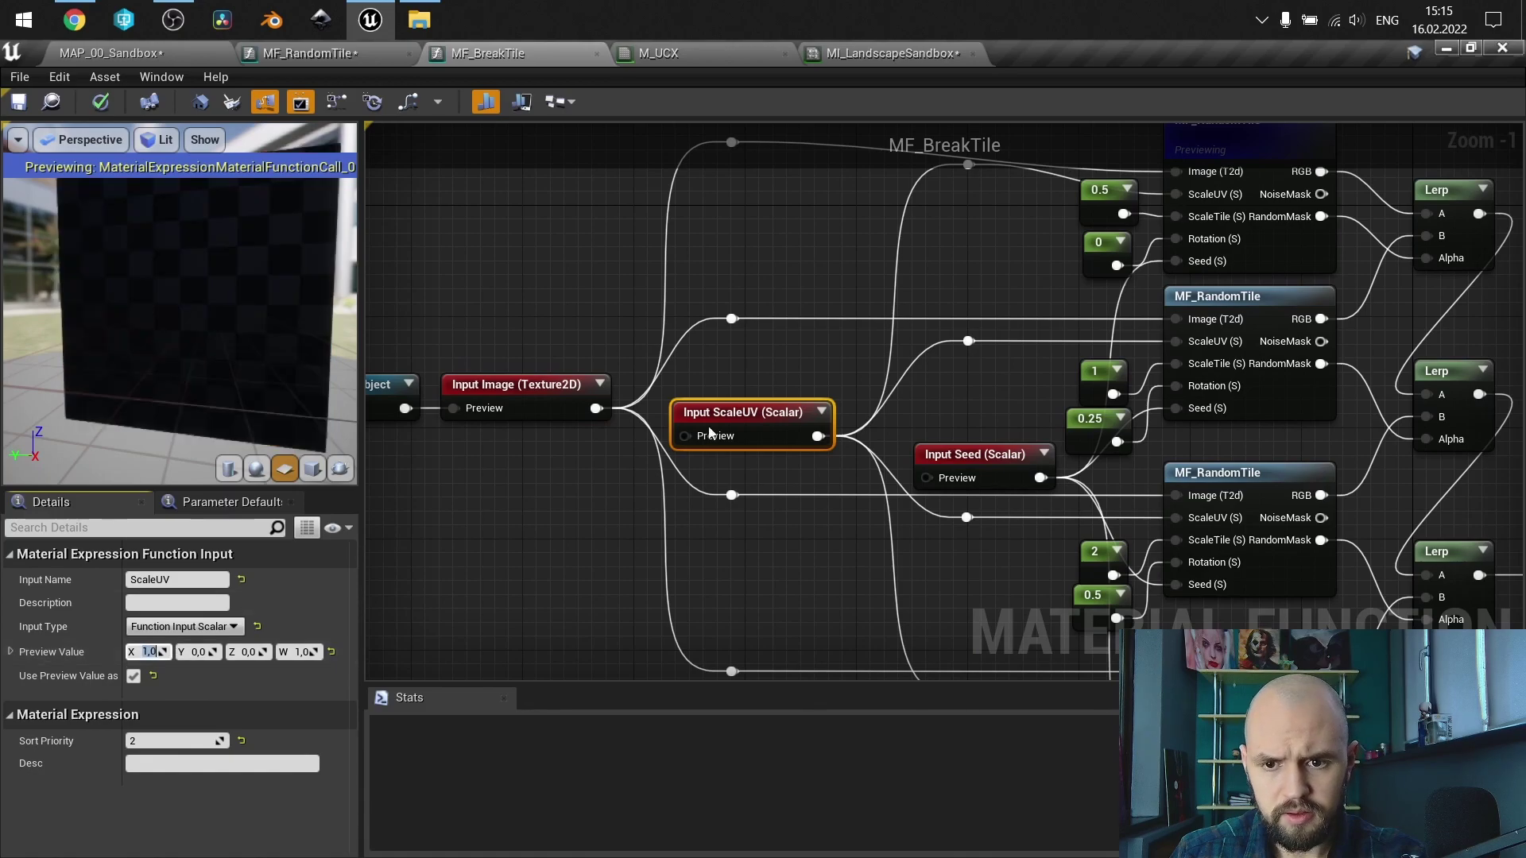
drag(305, 316, 305, 286)
- Preview the second MF_RandomTile node, with rotation 0.25, and stop previewing it
right_click(1167, 299)
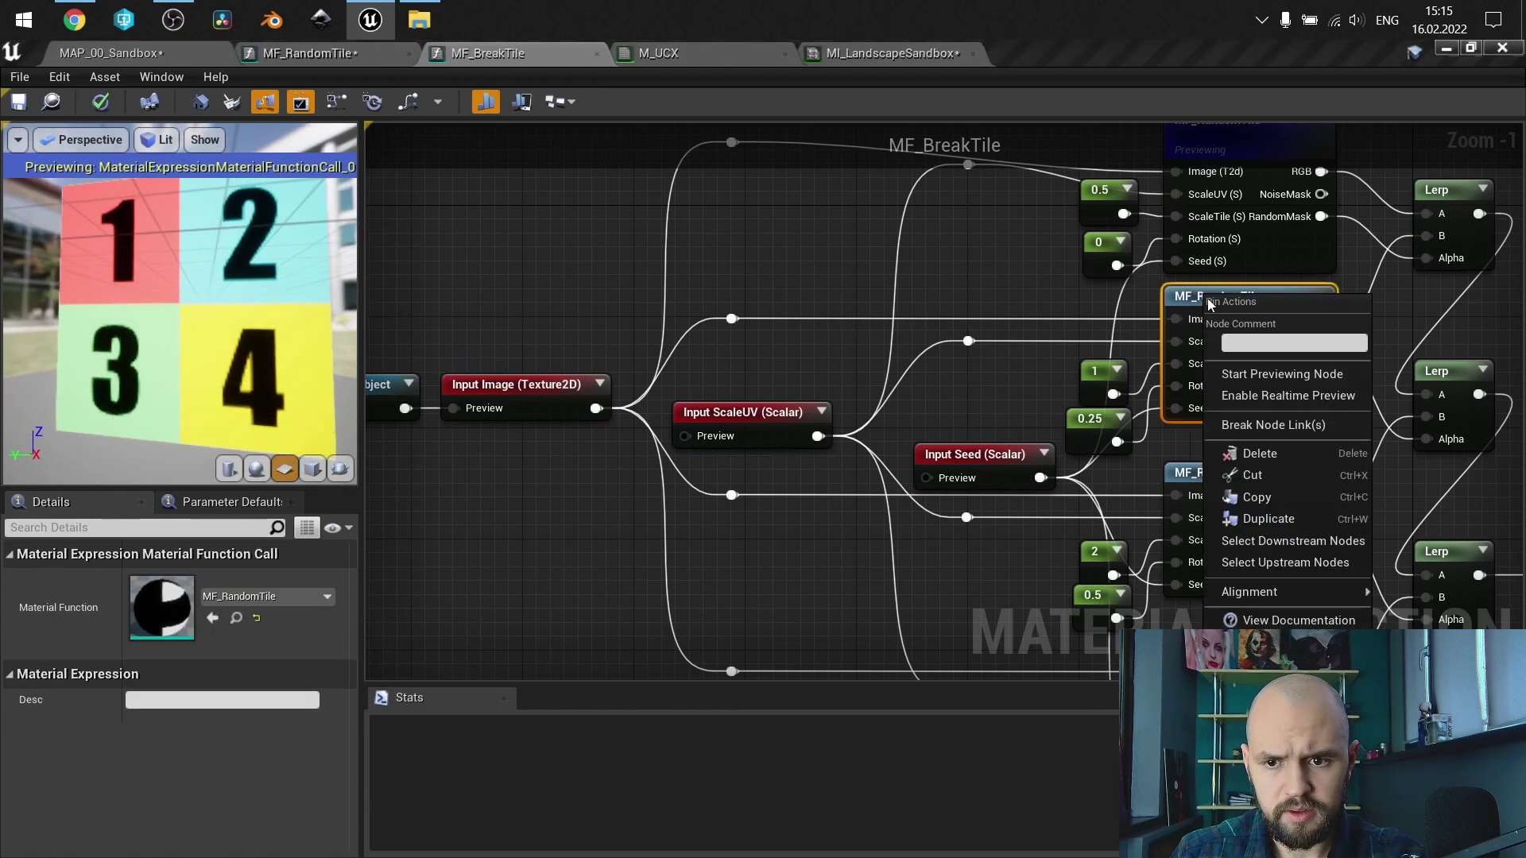
click(1240, 370)
right_click(1234, 306)
click(1272, 378)
right_drag(1423, 272, 1092, 342)
click(1052, 391)
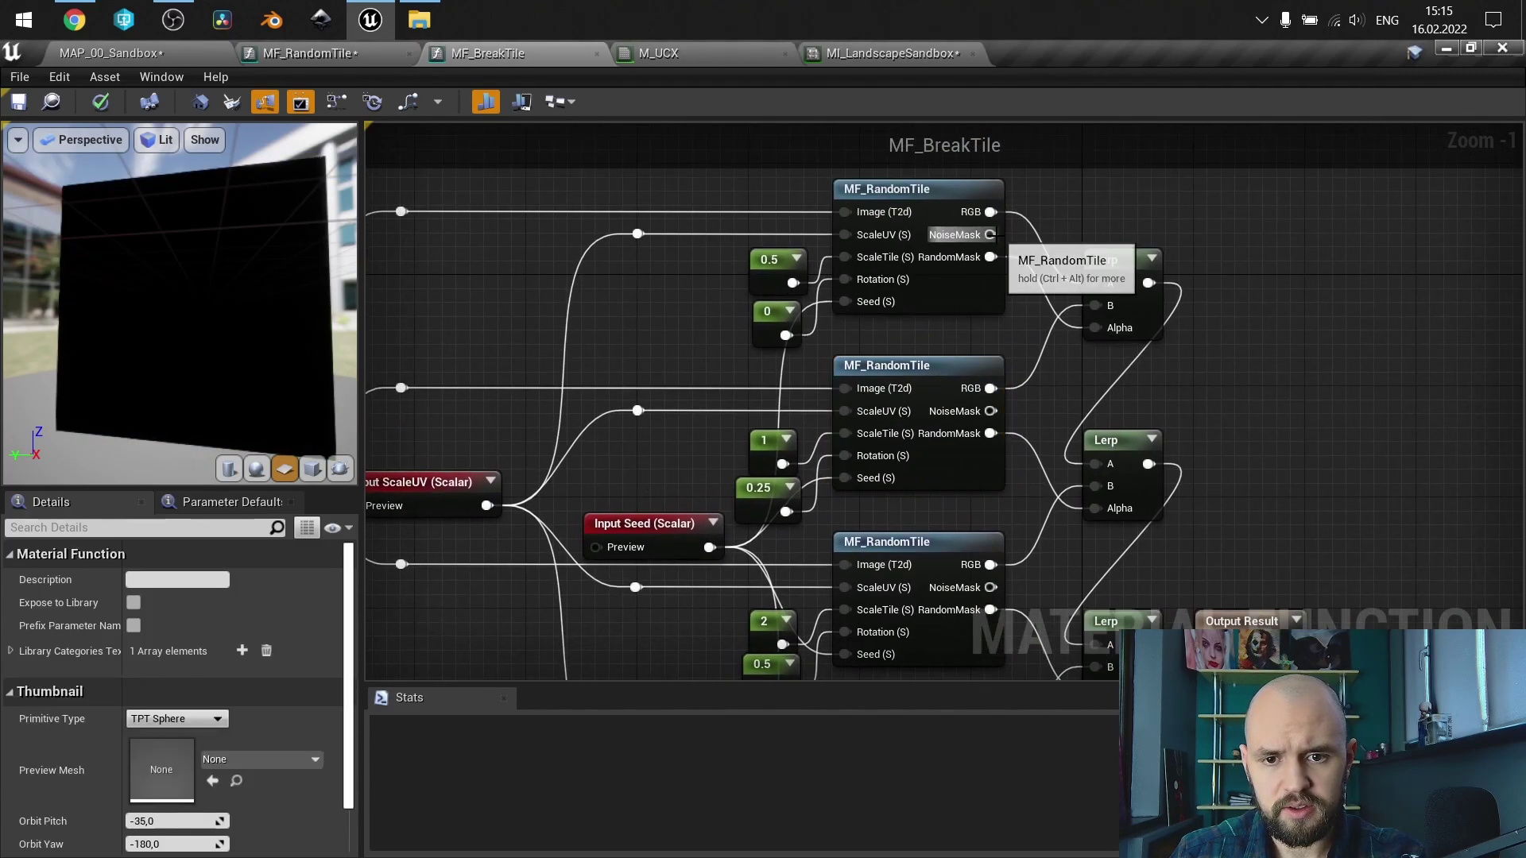
- Connect the first MF_RandomTile node's NoiseMask output to the first Lerp's Alpha in place of RandomMask
right_drag(1070, 368, 985, 416)
drag(907, 283, 1010, 376)
right_drag(950, 404, 929, 379)
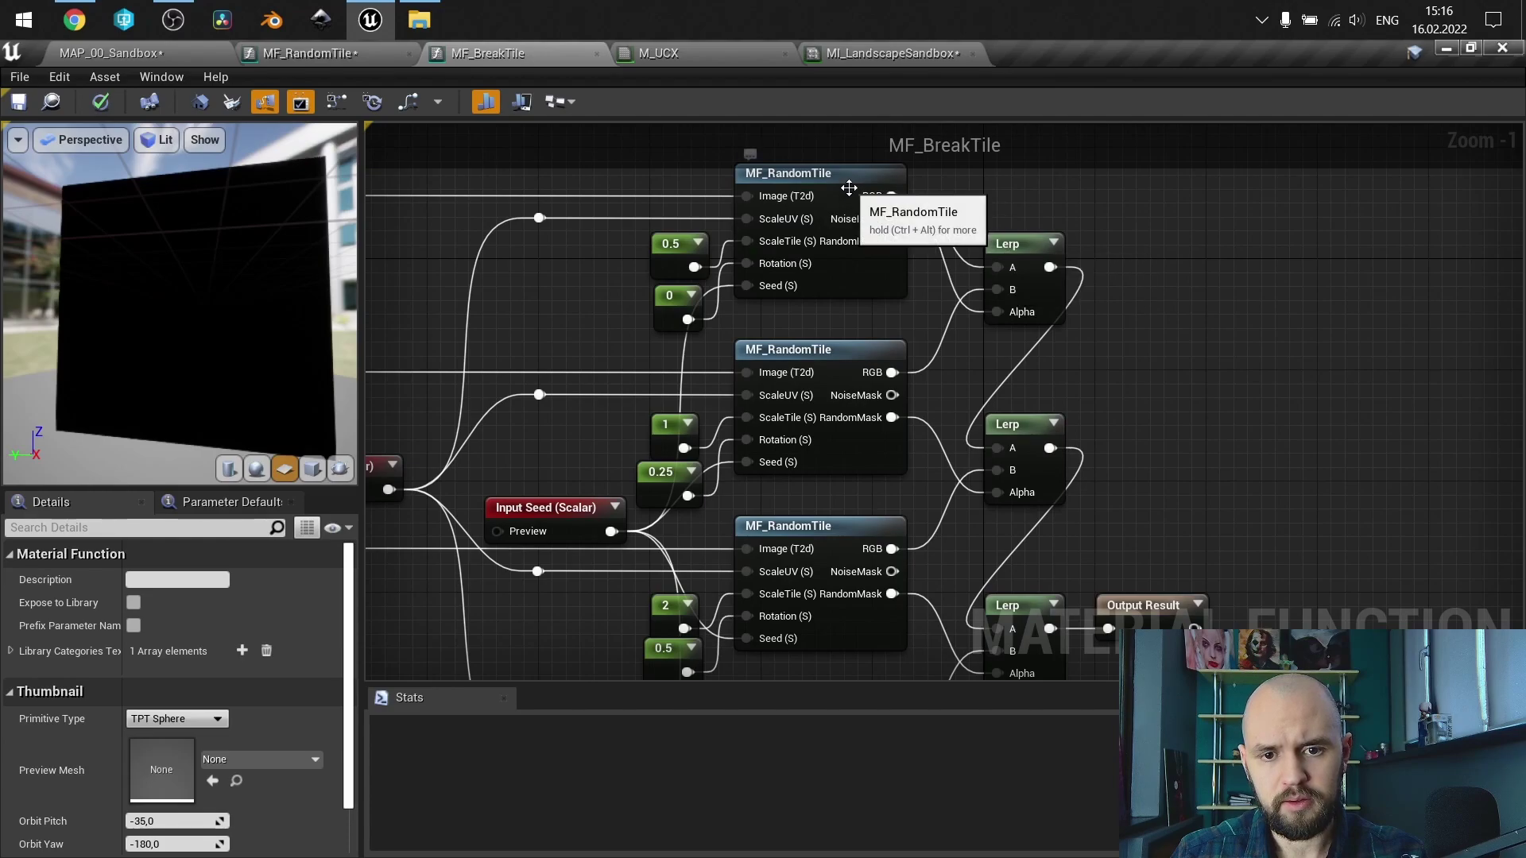
- Preview the first Lerp node and the second Lerp node to compare the blended tiles
right_click(994, 242)
click(1025, 322)
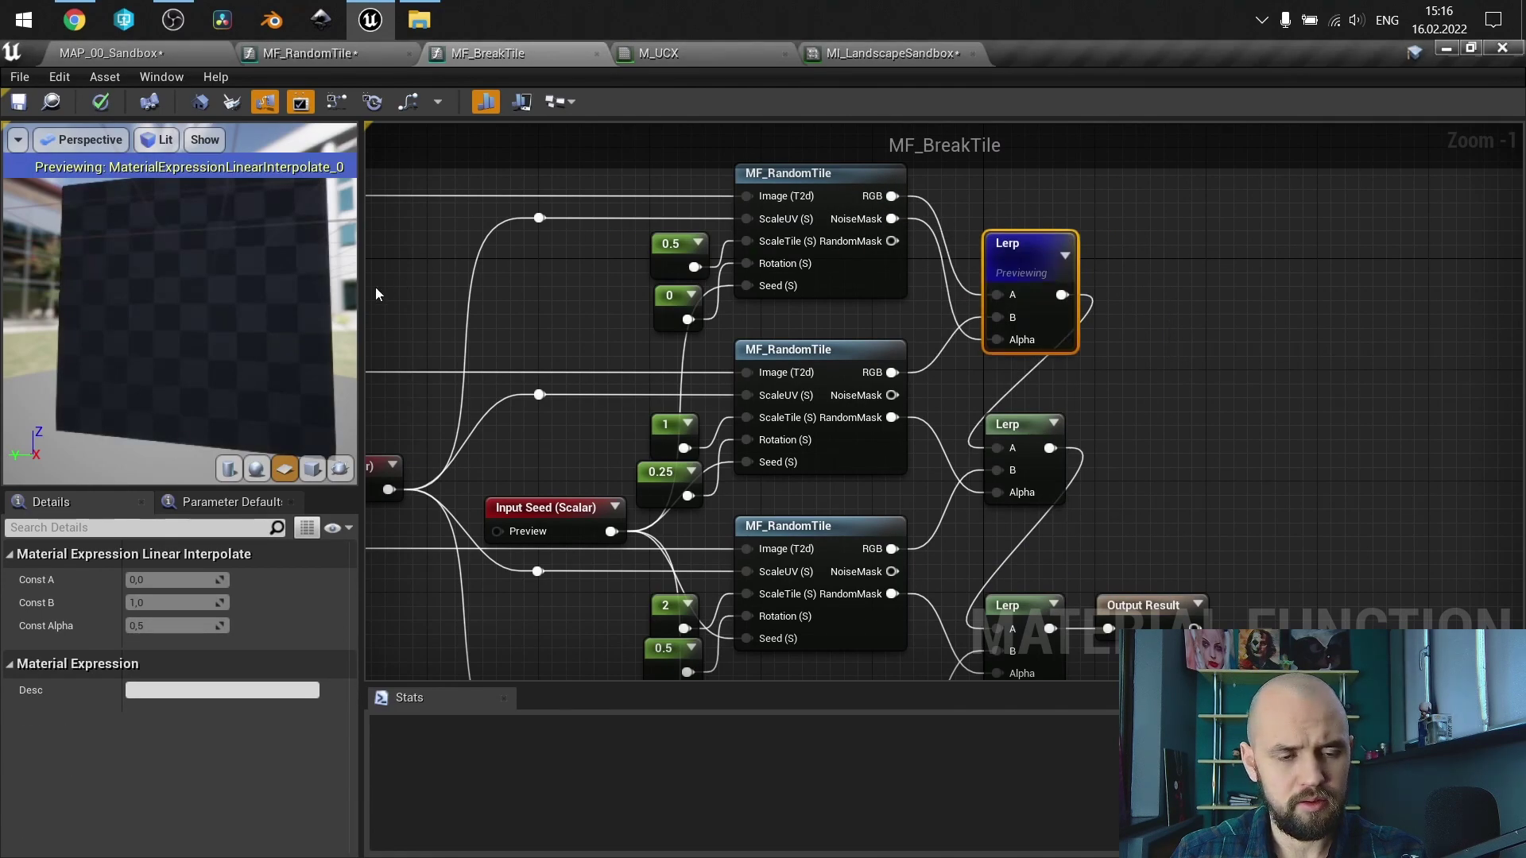
drag(283, 319, 282, 358)
right_click(1012, 421)
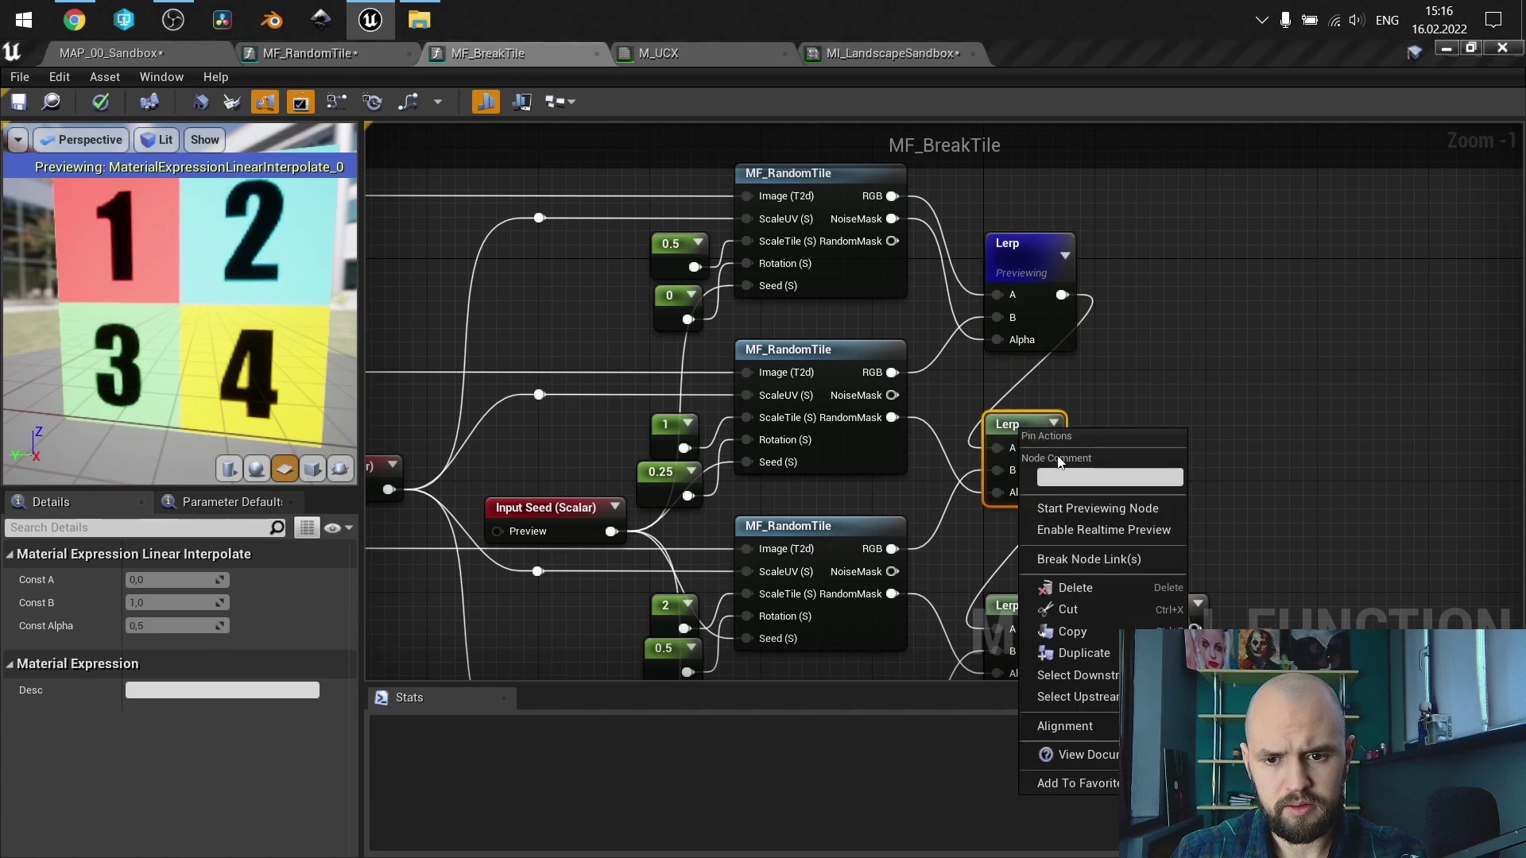
click(1076, 509)
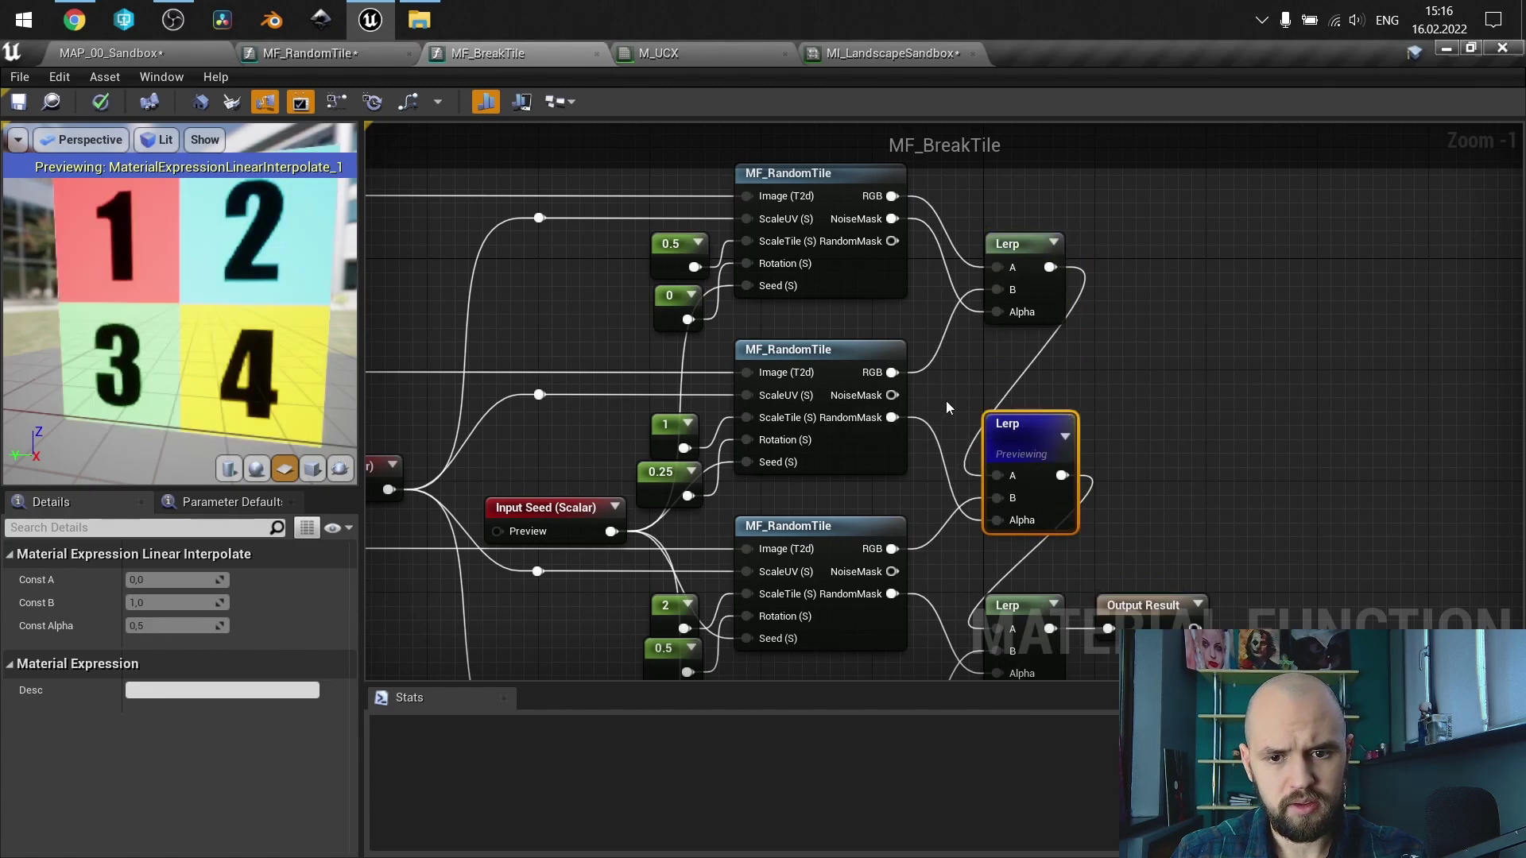
- Disconnect NoiseMask and reconnect the first MF_RandomTile node's RandomMask output to the first Lerp's Alpha
right_drag(944, 403, 997, 410)
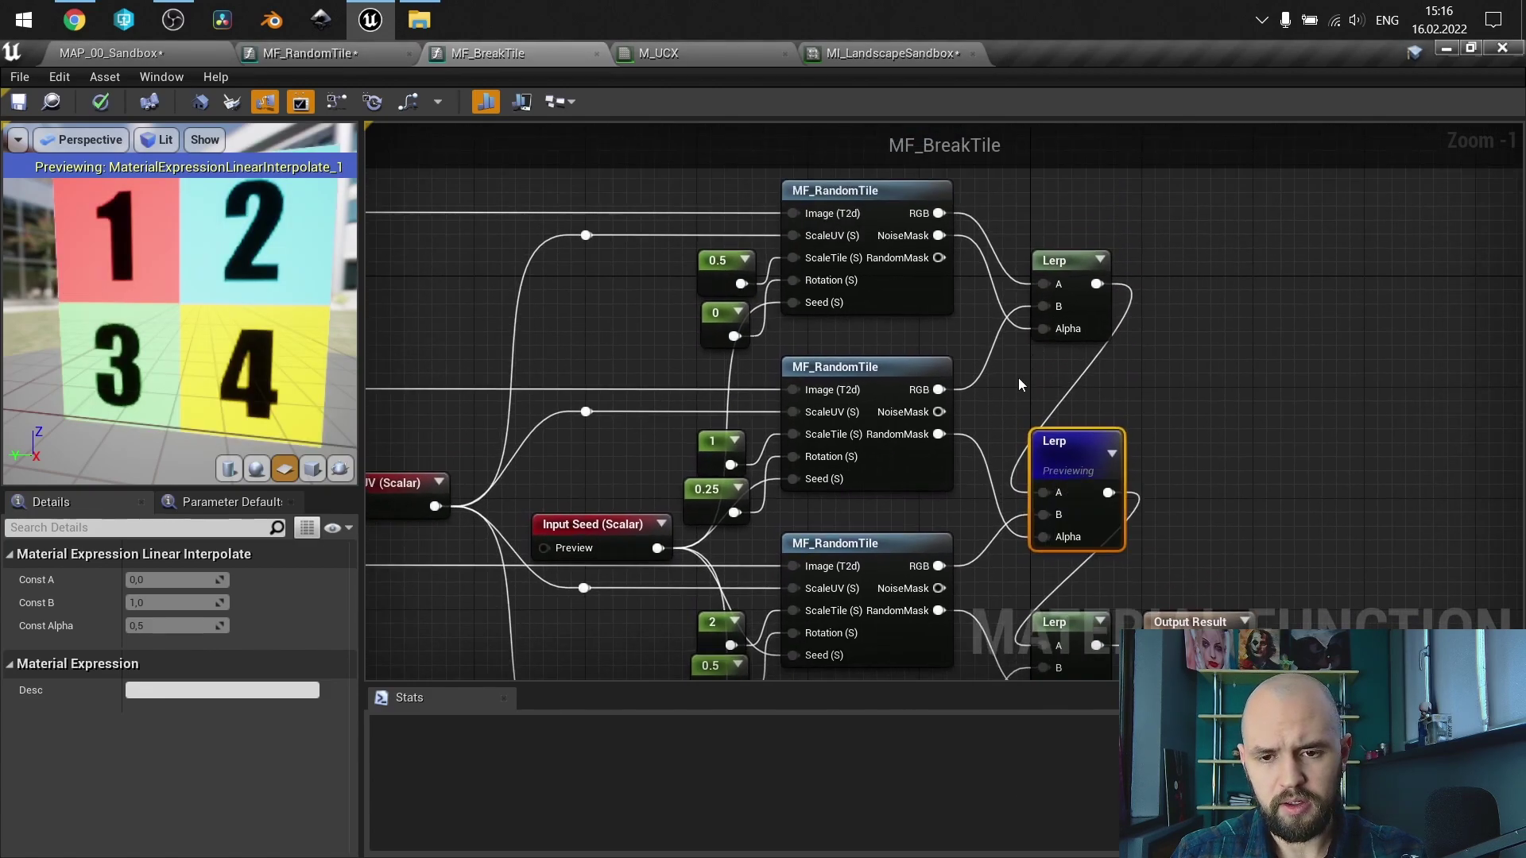
alt+click(938, 236)
drag(938, 258, 1044, 328)
- Stop previewing the second Lerp node, and examine the first Lerp blending the first MF_RandomTile result with a constant B of 1
right_drag(1022, 407, 1065, 353)
right_click(1100, 410)
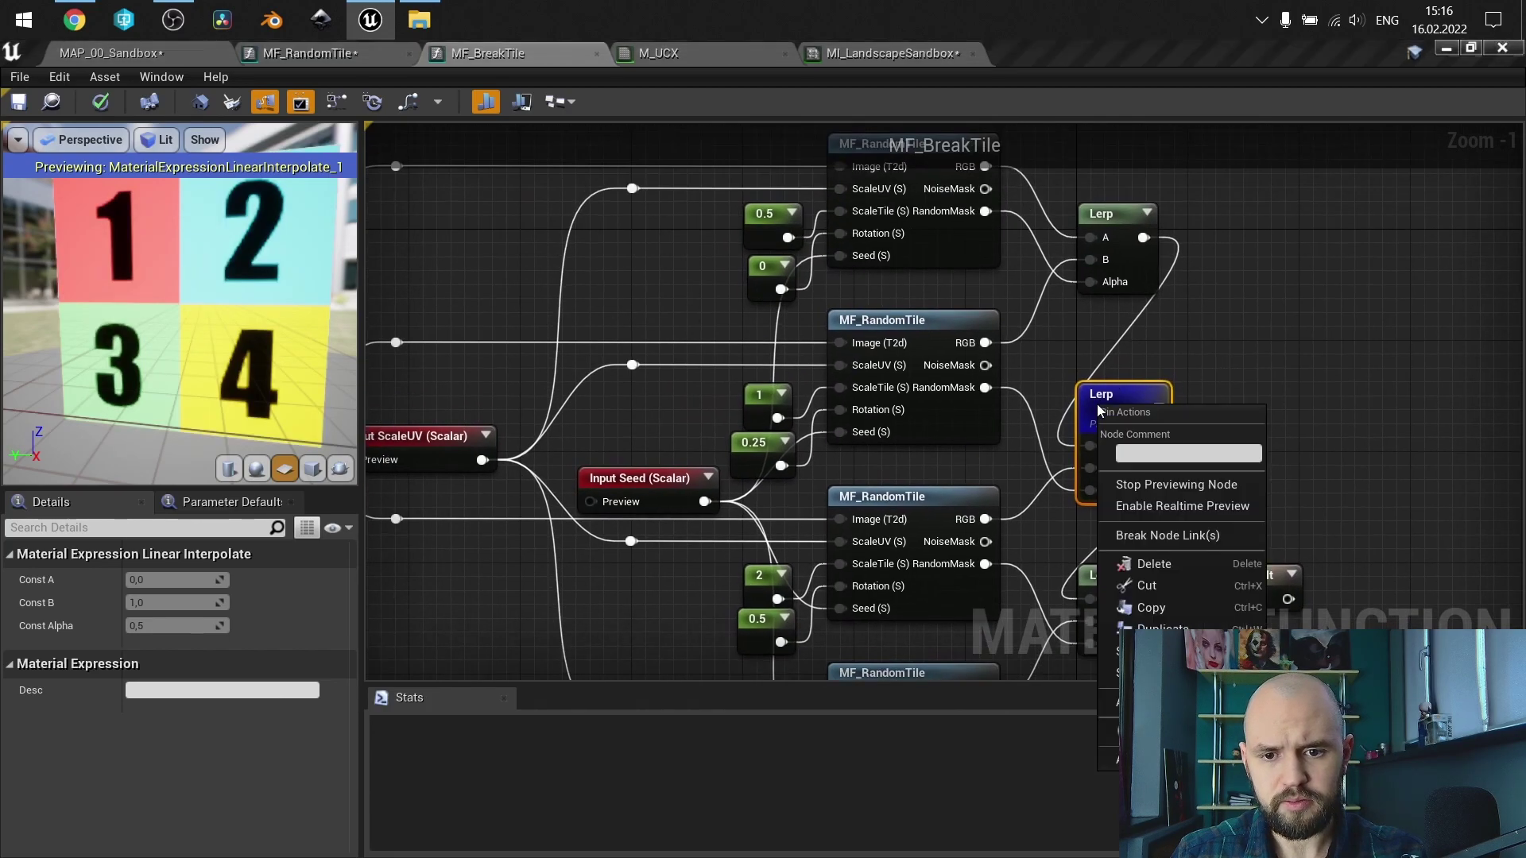
click(1127, 484)
click(1198, 341)
scroll(1193, 331, down, 1)
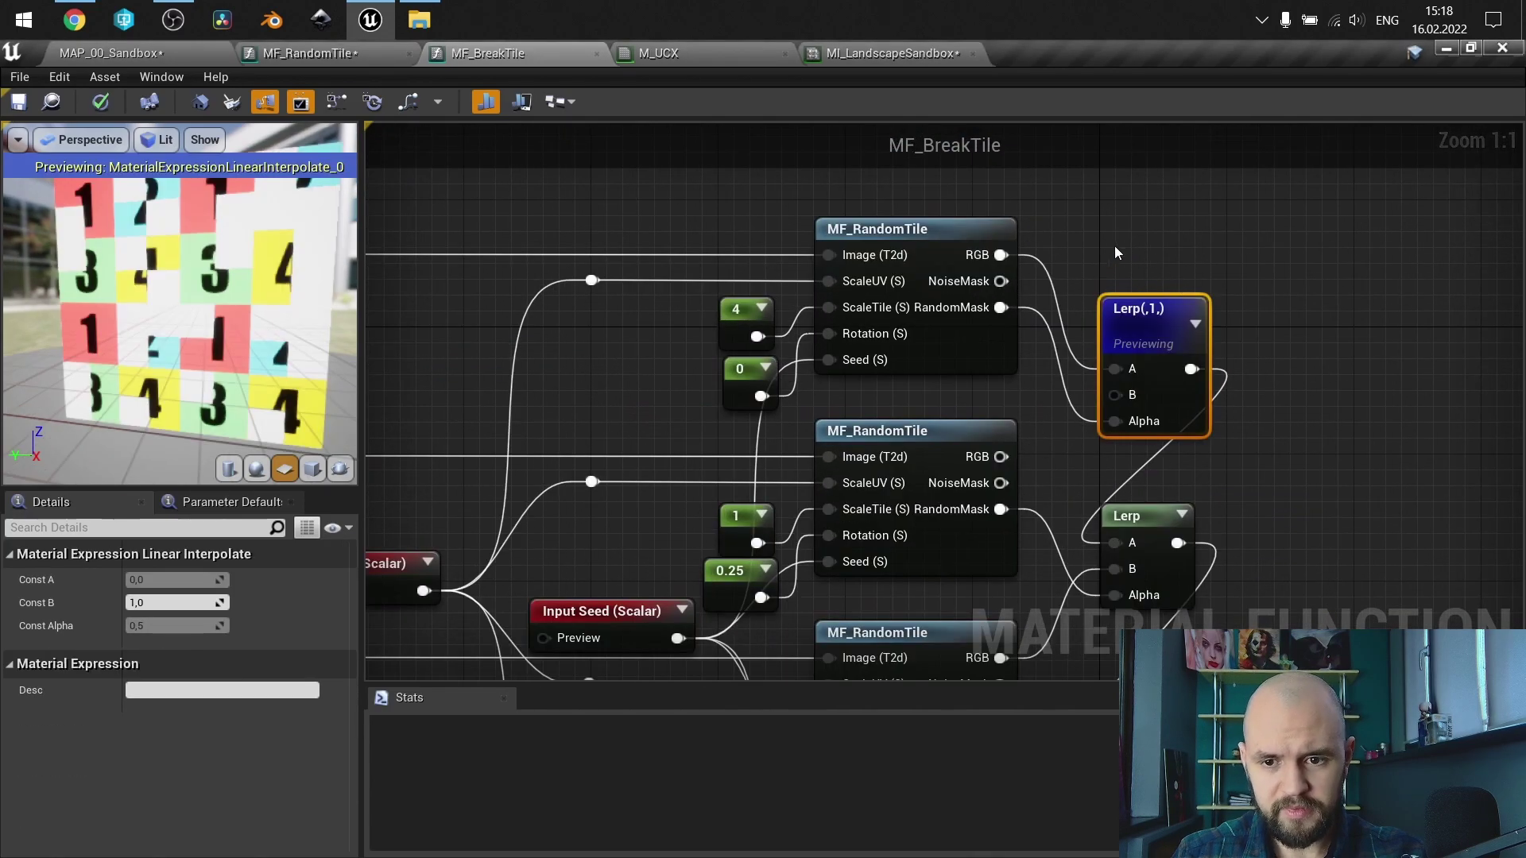
right_drag(1103, 260, 1208, 243)
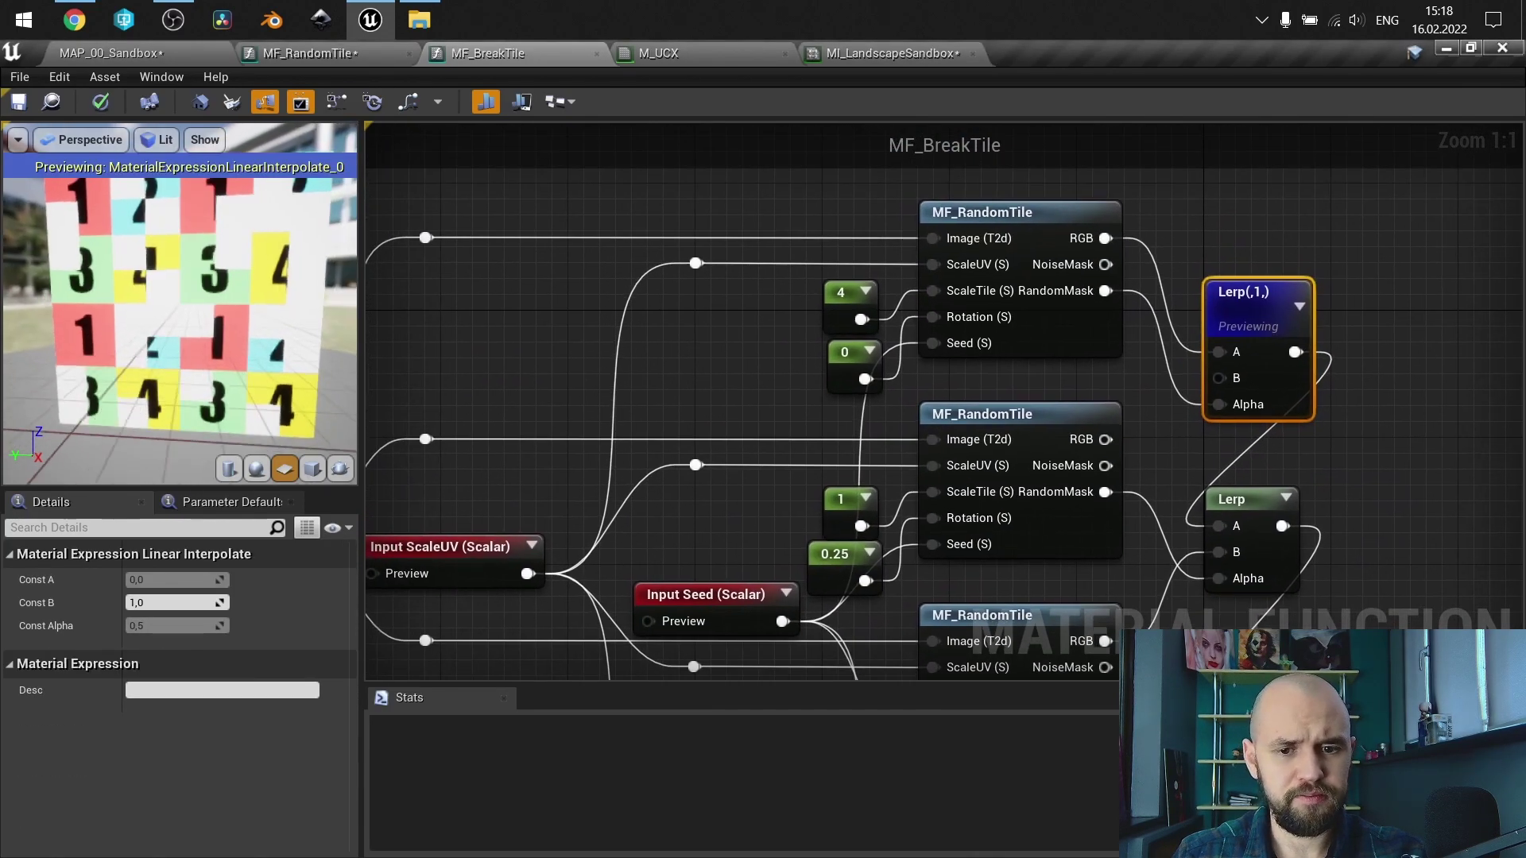
- Try values of 0.5 and 1 for the first MF_RandomTile node's ScaleTile constant, and examine the masked tiles in the preview
click(844, 306)
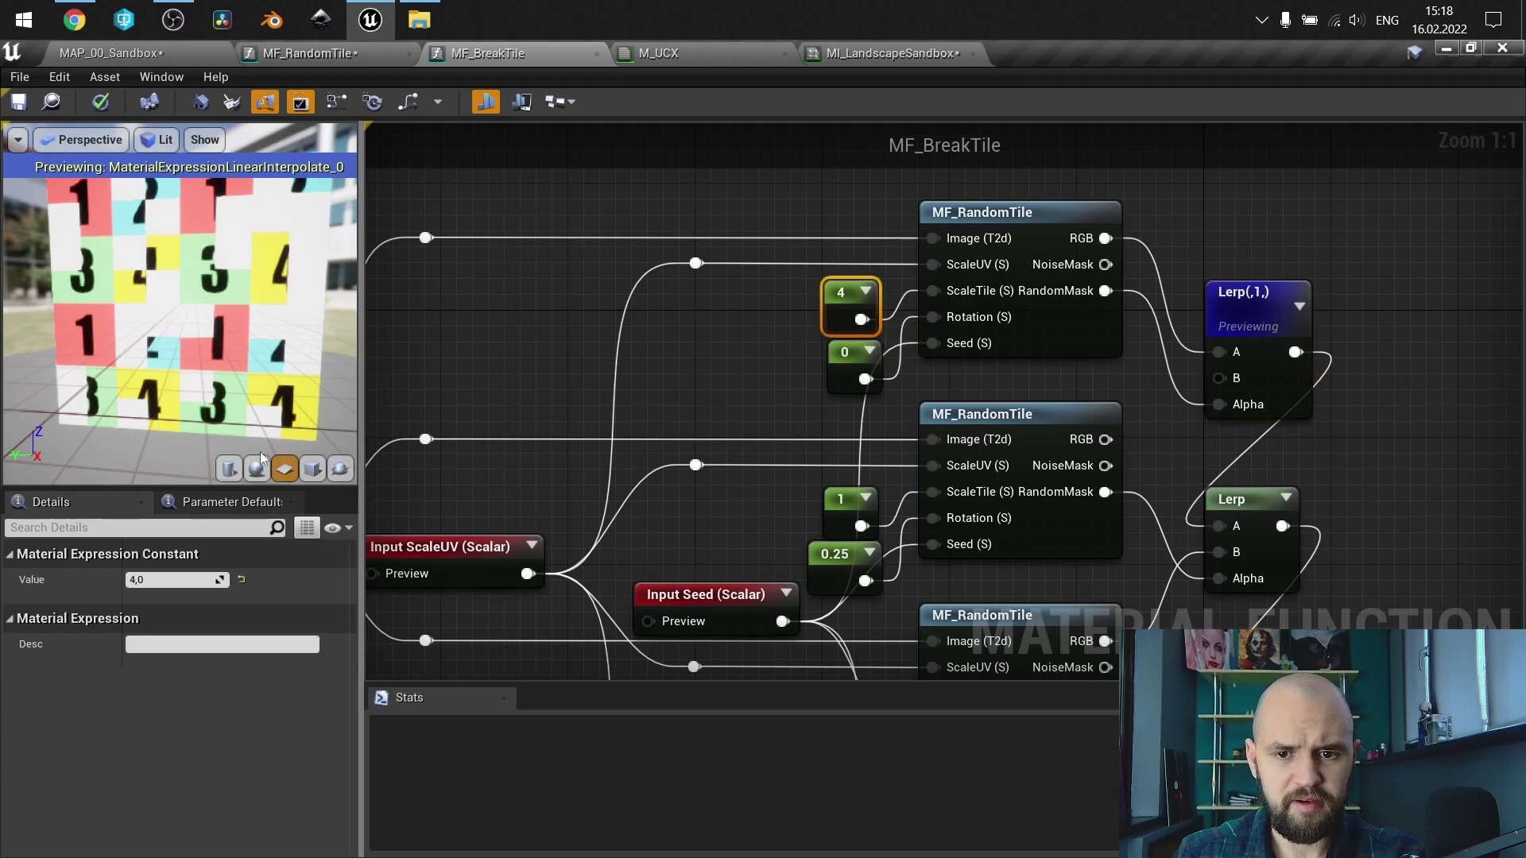
click(174, 582)
text(.5)
key(Return)
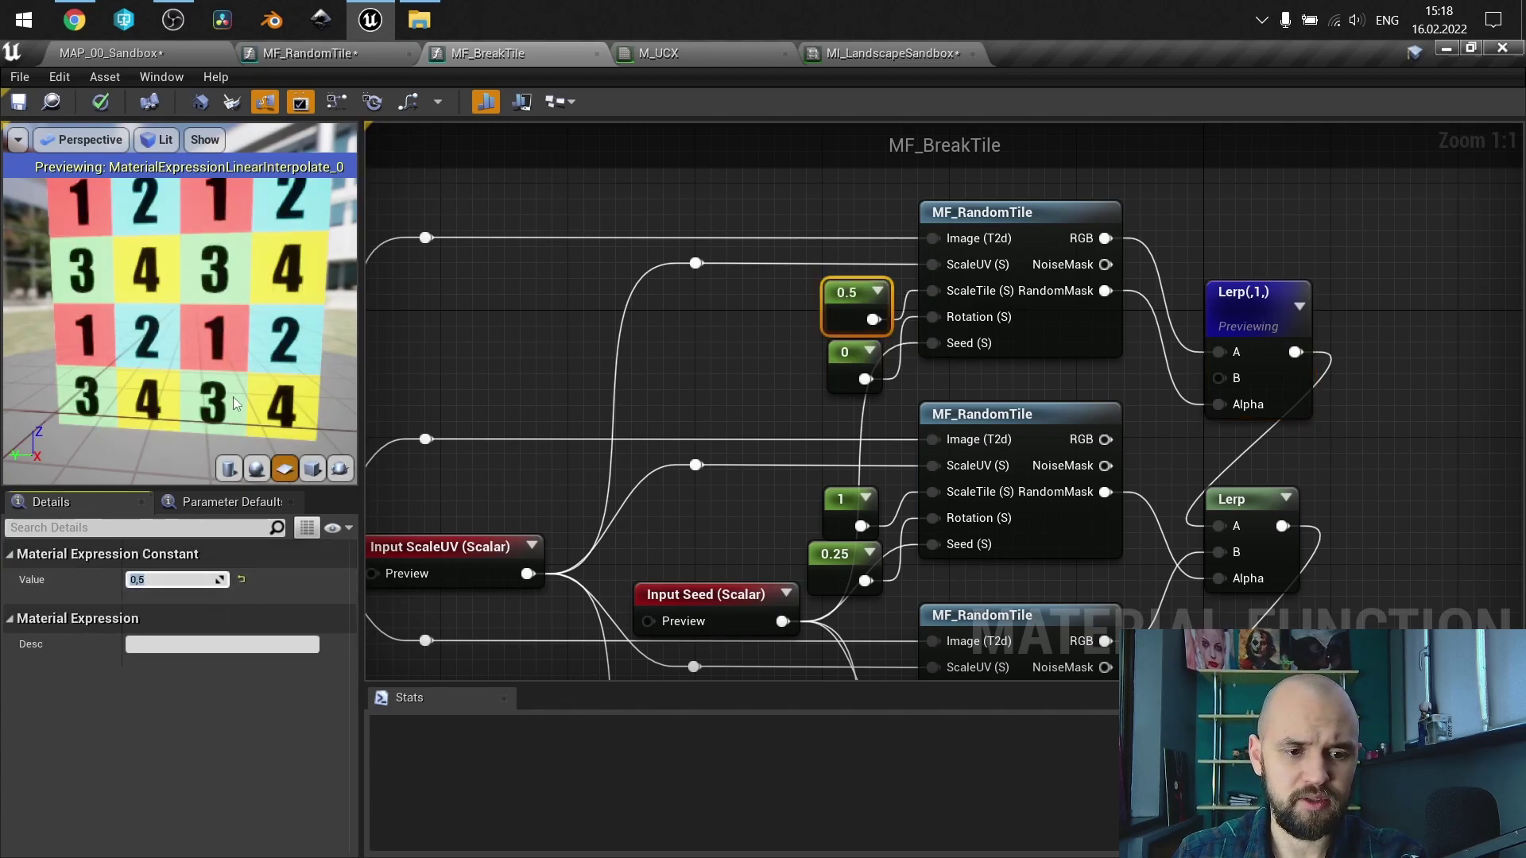
text(1)
key(Return)
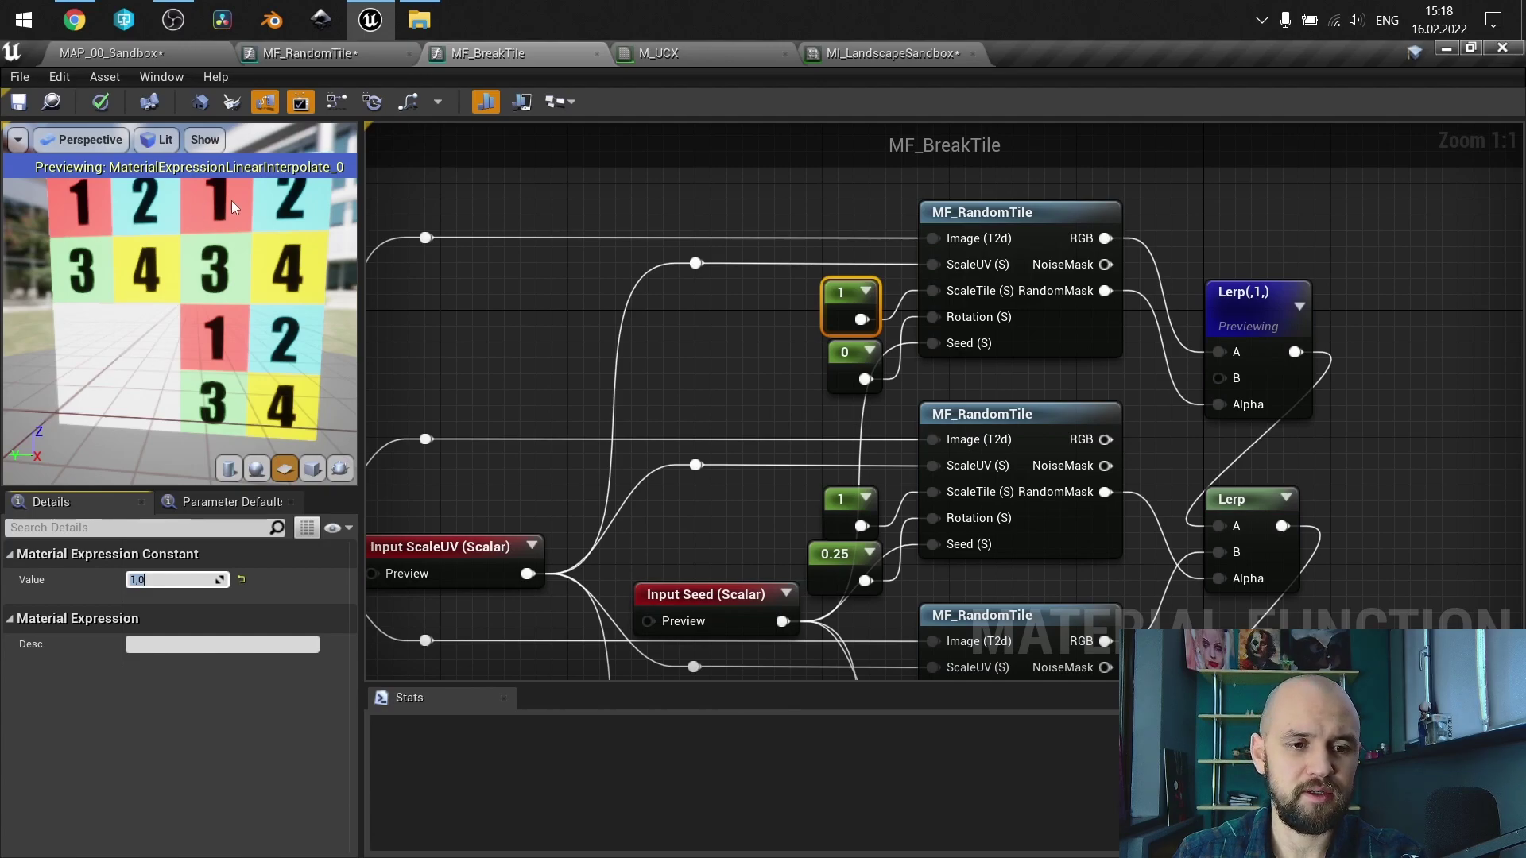
scroll(121, 337, down, 4)
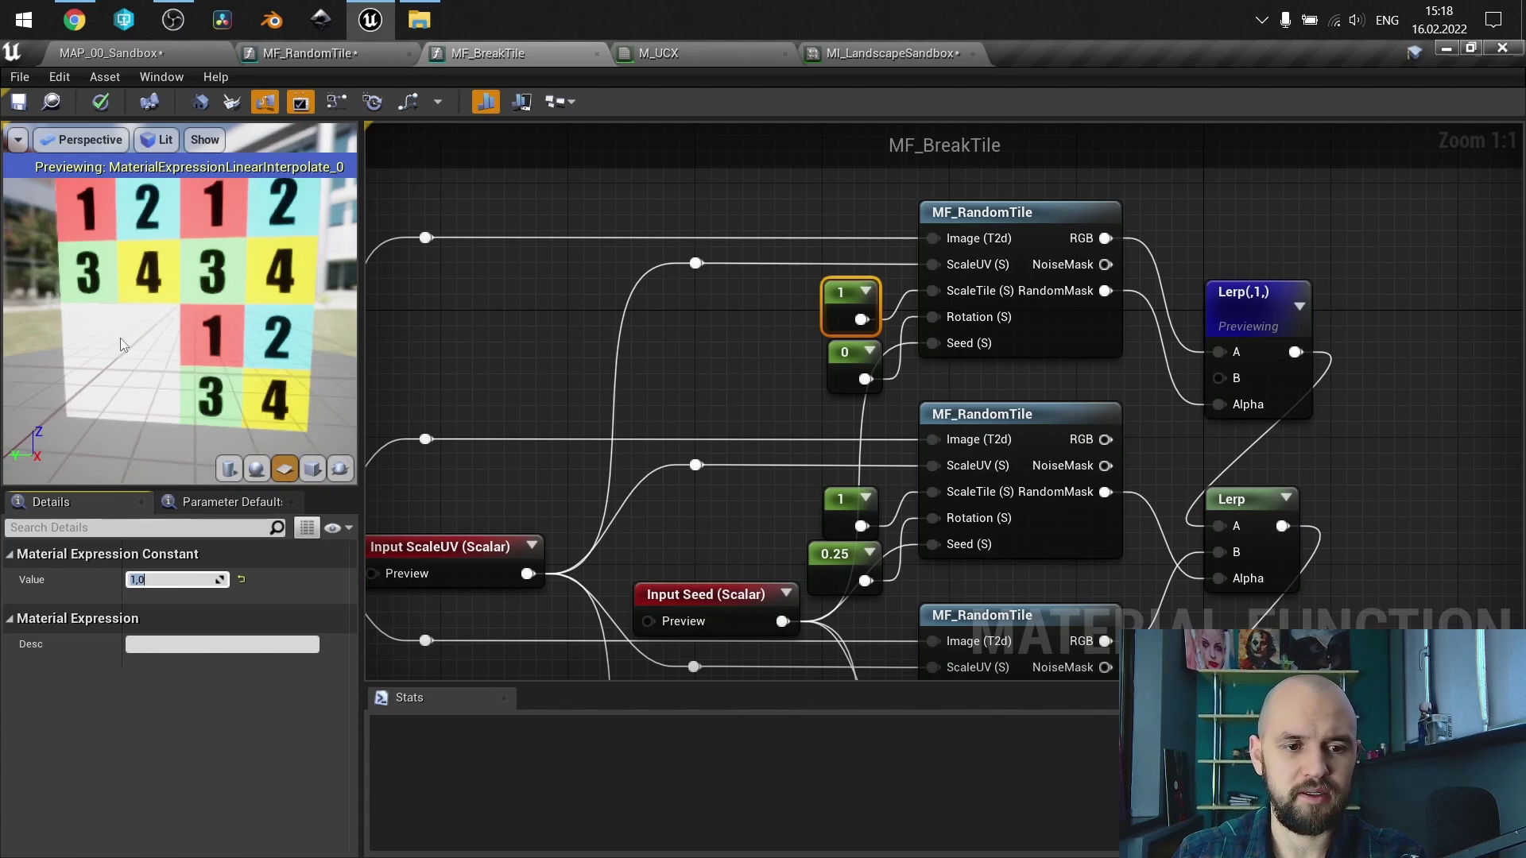
drag(143, 336, 177, 350)
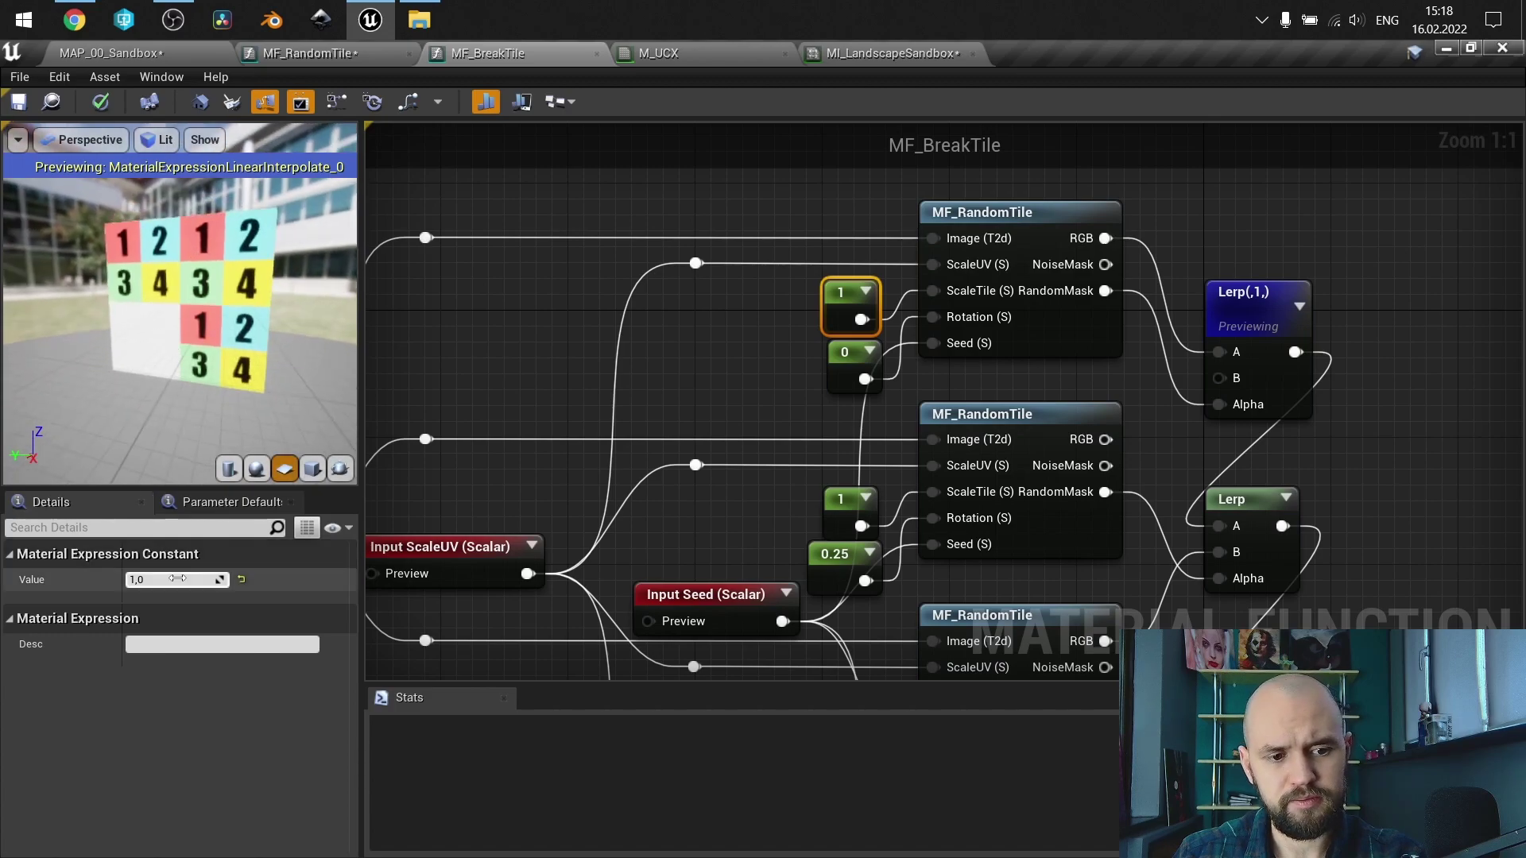
- Try 2 and 4 for the first MF_RandomTile node's ScaleTile constant, and settle on a value of 1
text(2)
key(Return)
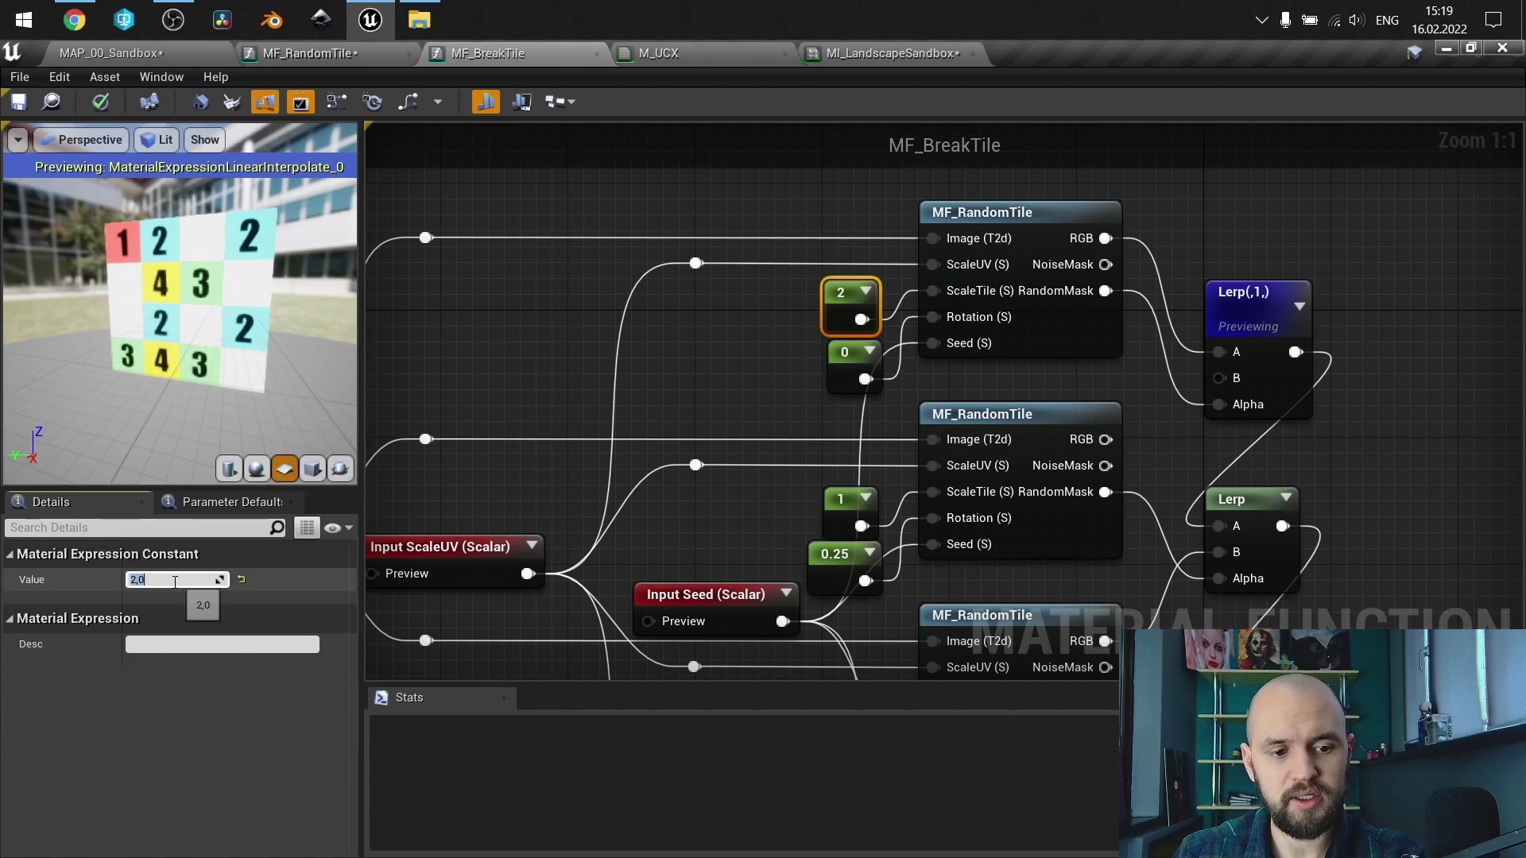
text(4)
key(Return)
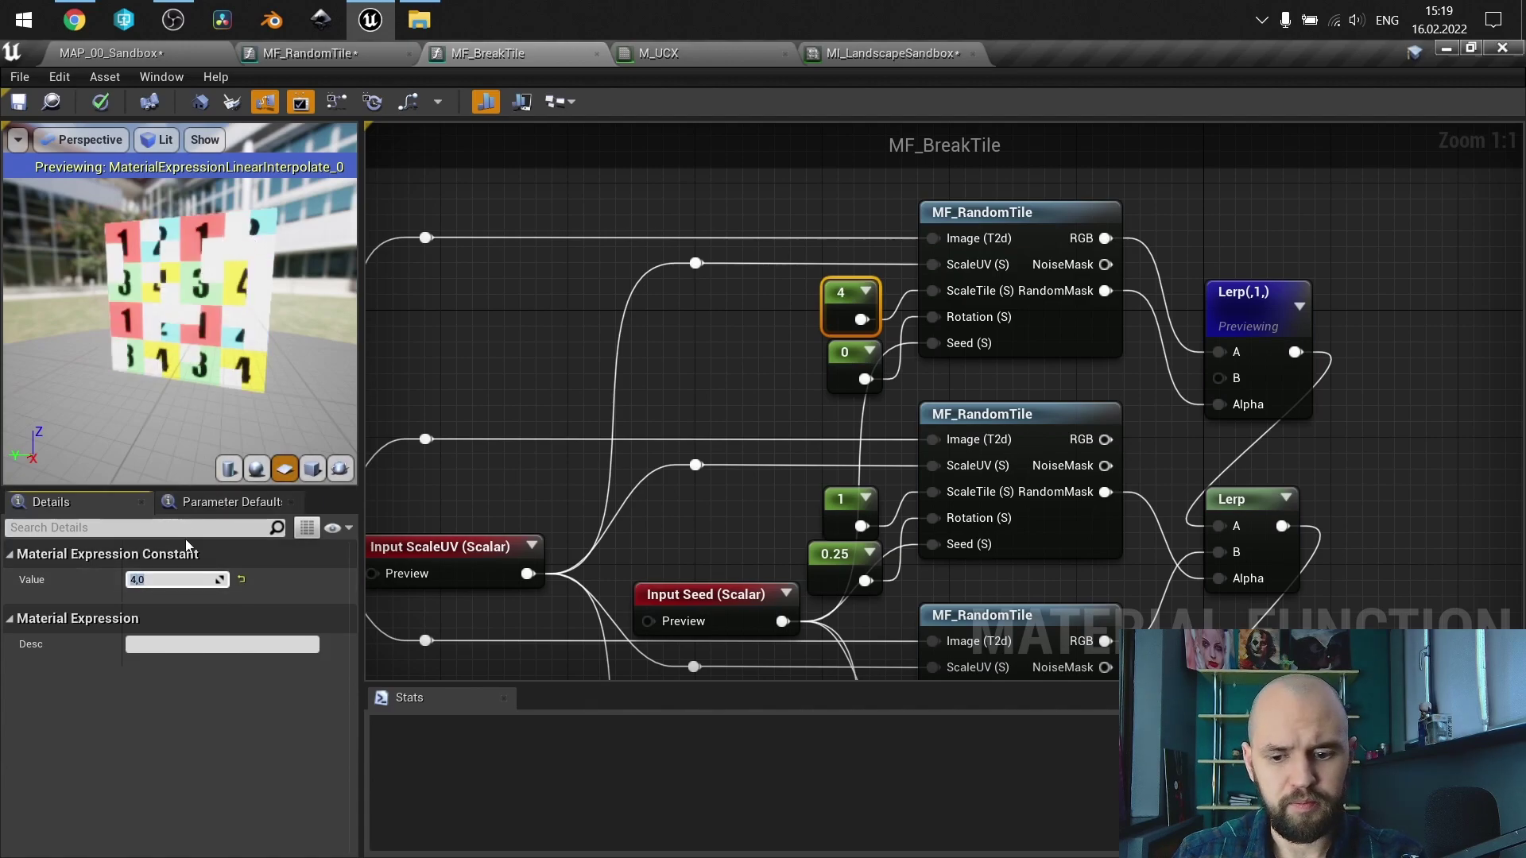
text(1)
key(Return)
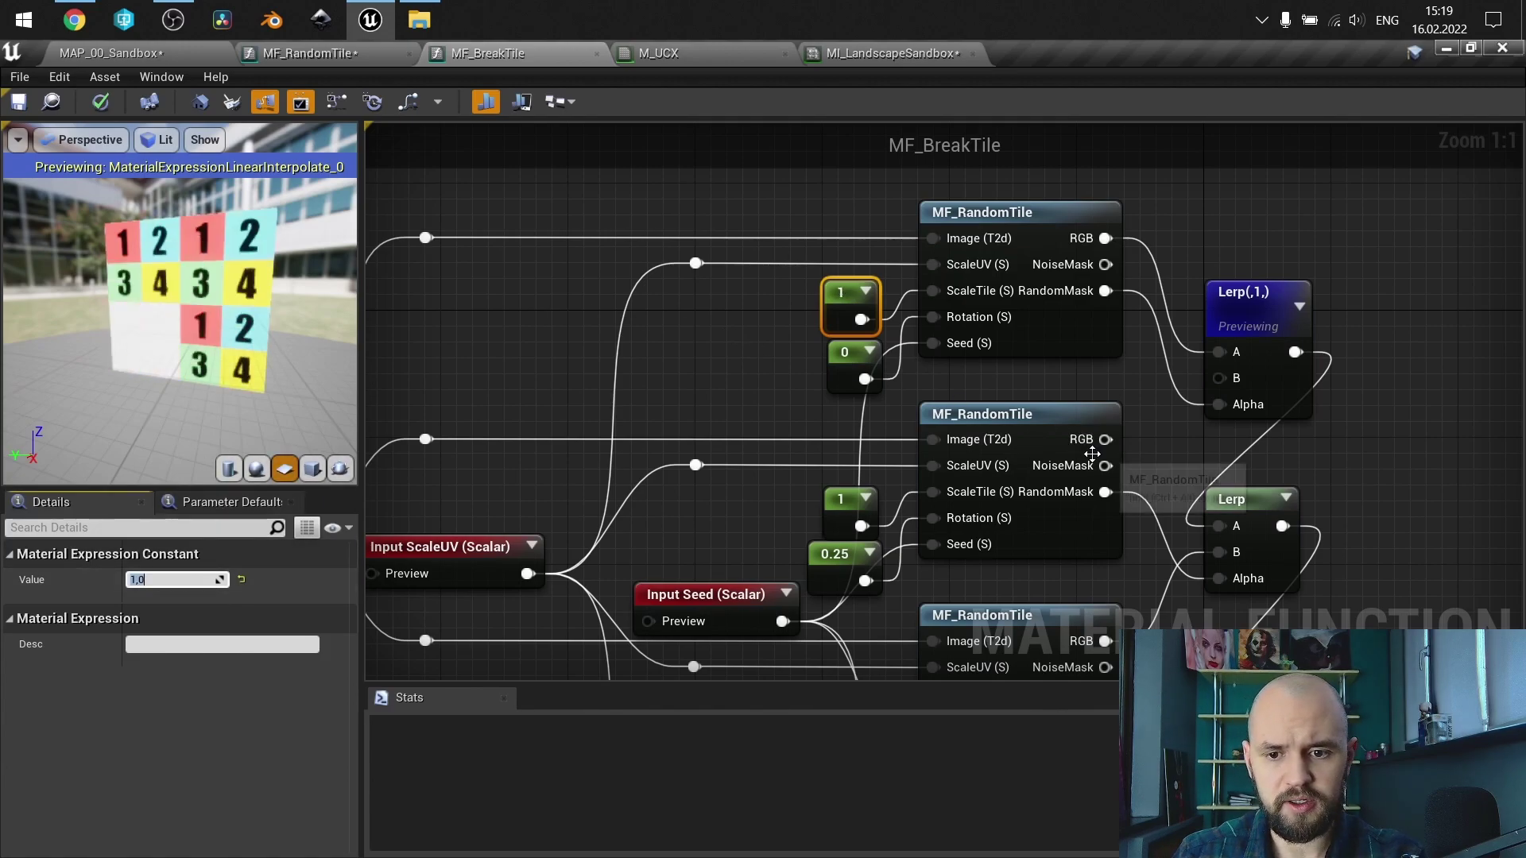
- Set the second MF_RandomTile node's ScaleTile constant to 2 and preview the second Lerp node
click(834, 518)
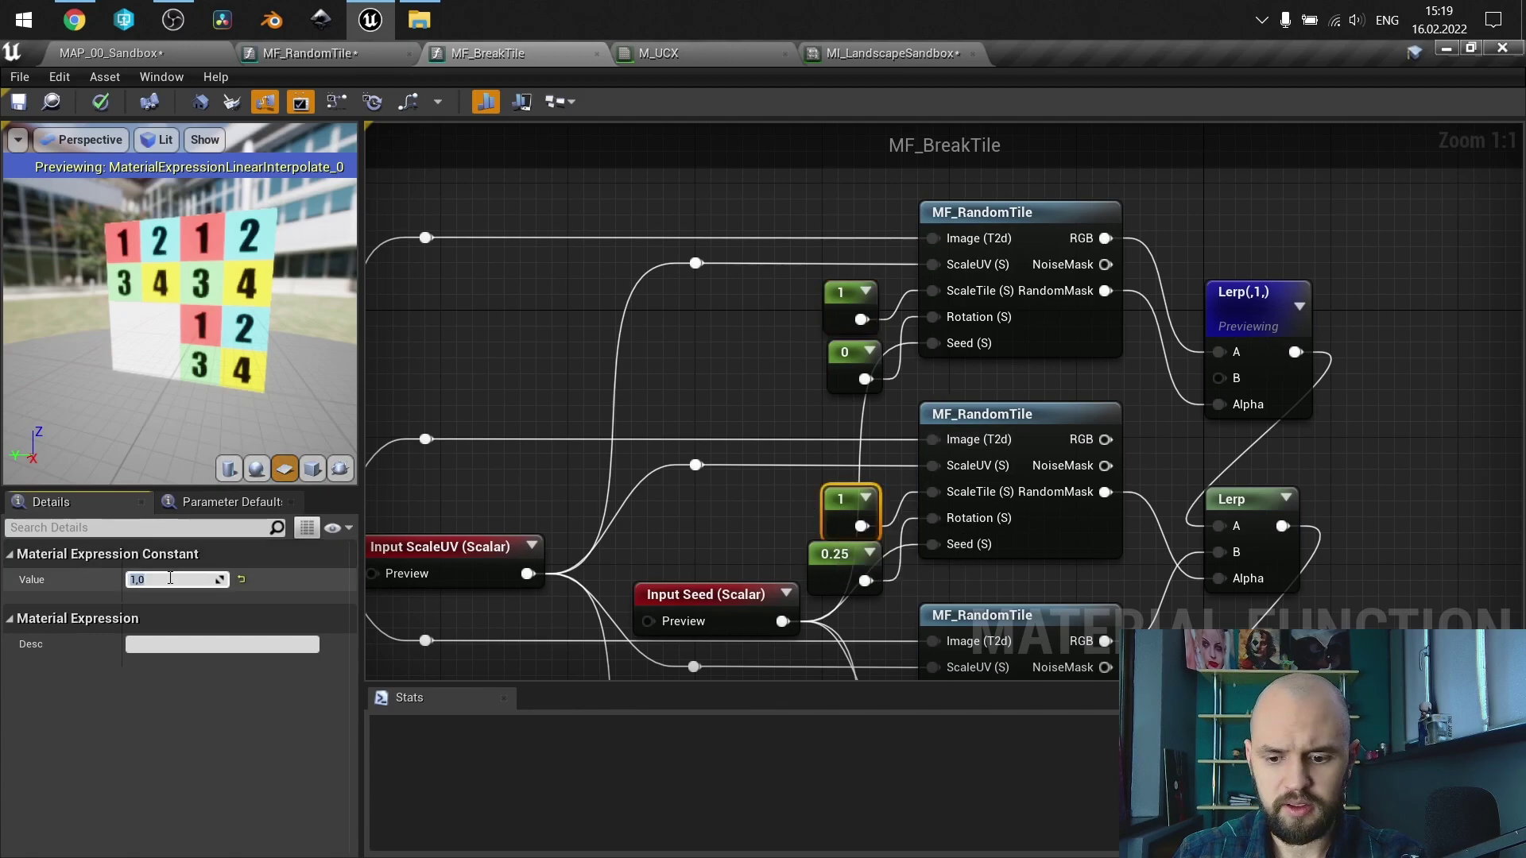
click(170, 578)
text(2)
key(Return)
right_click(1241, 501)
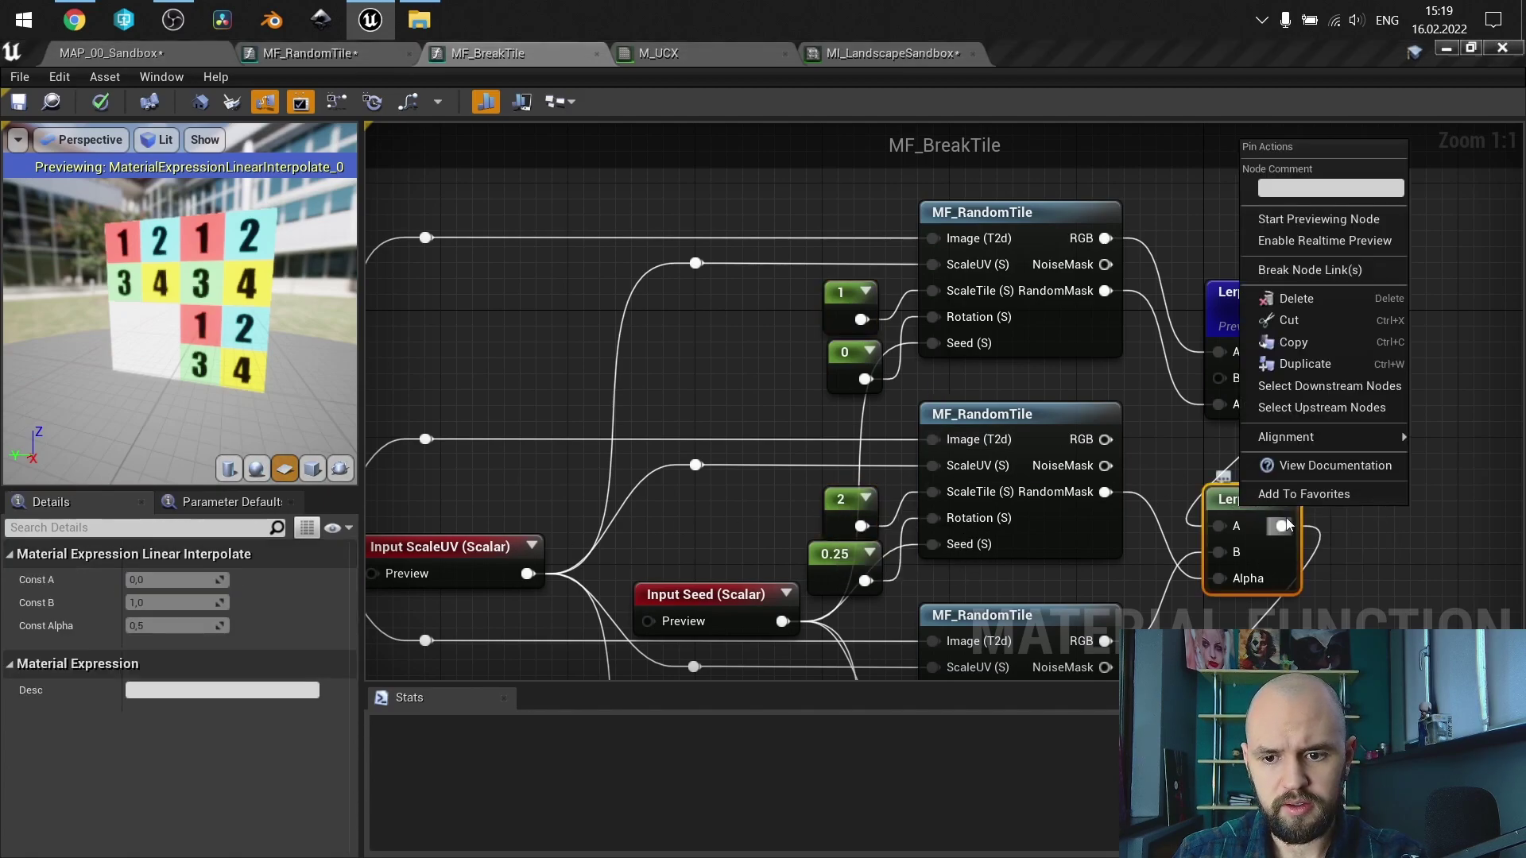
click(1305, 220)
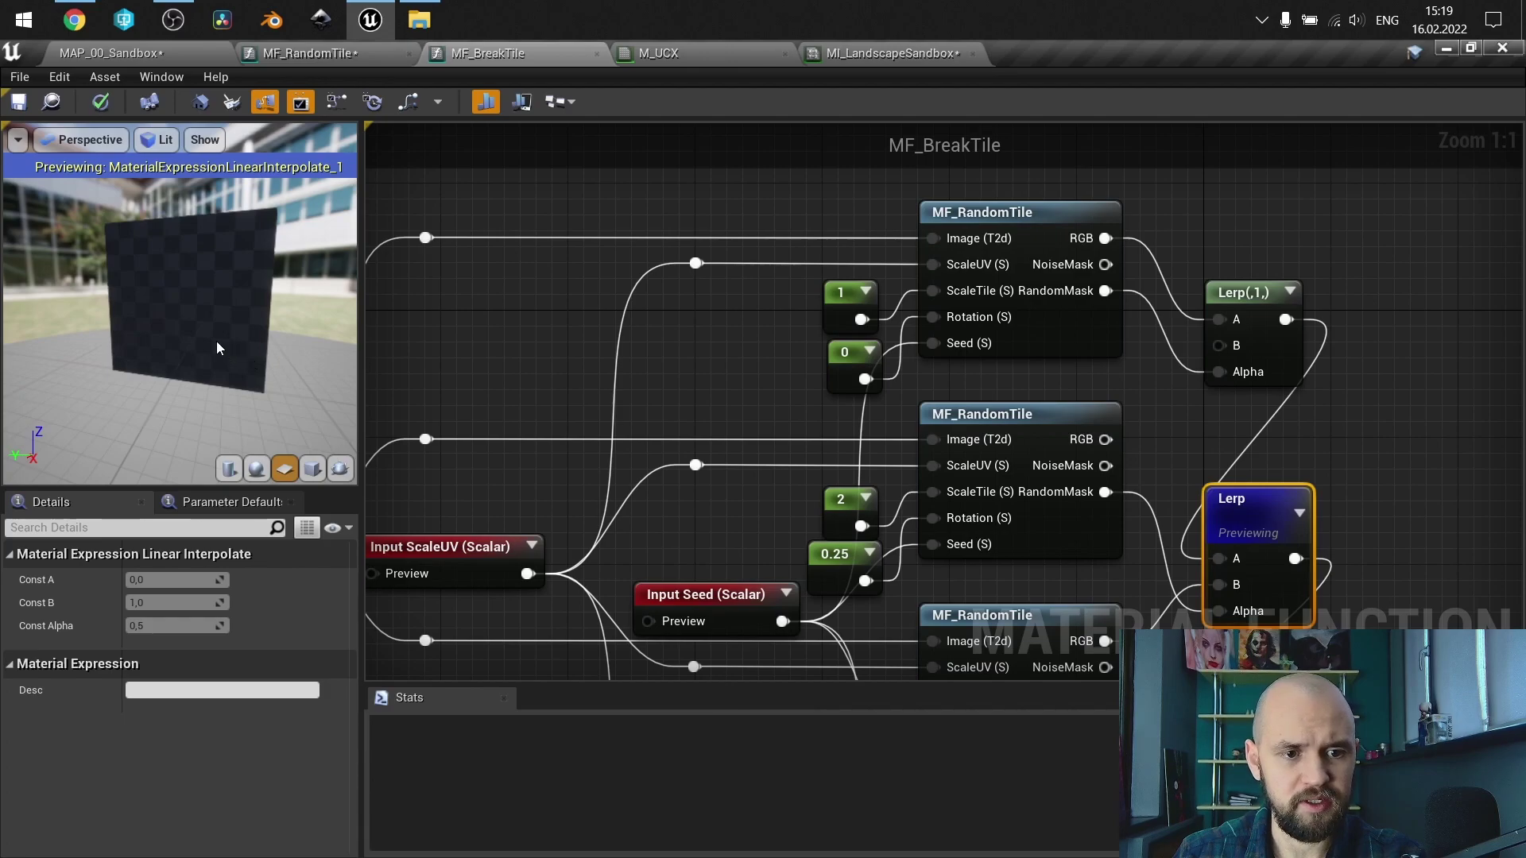
drag(207, 340, 198, 356)
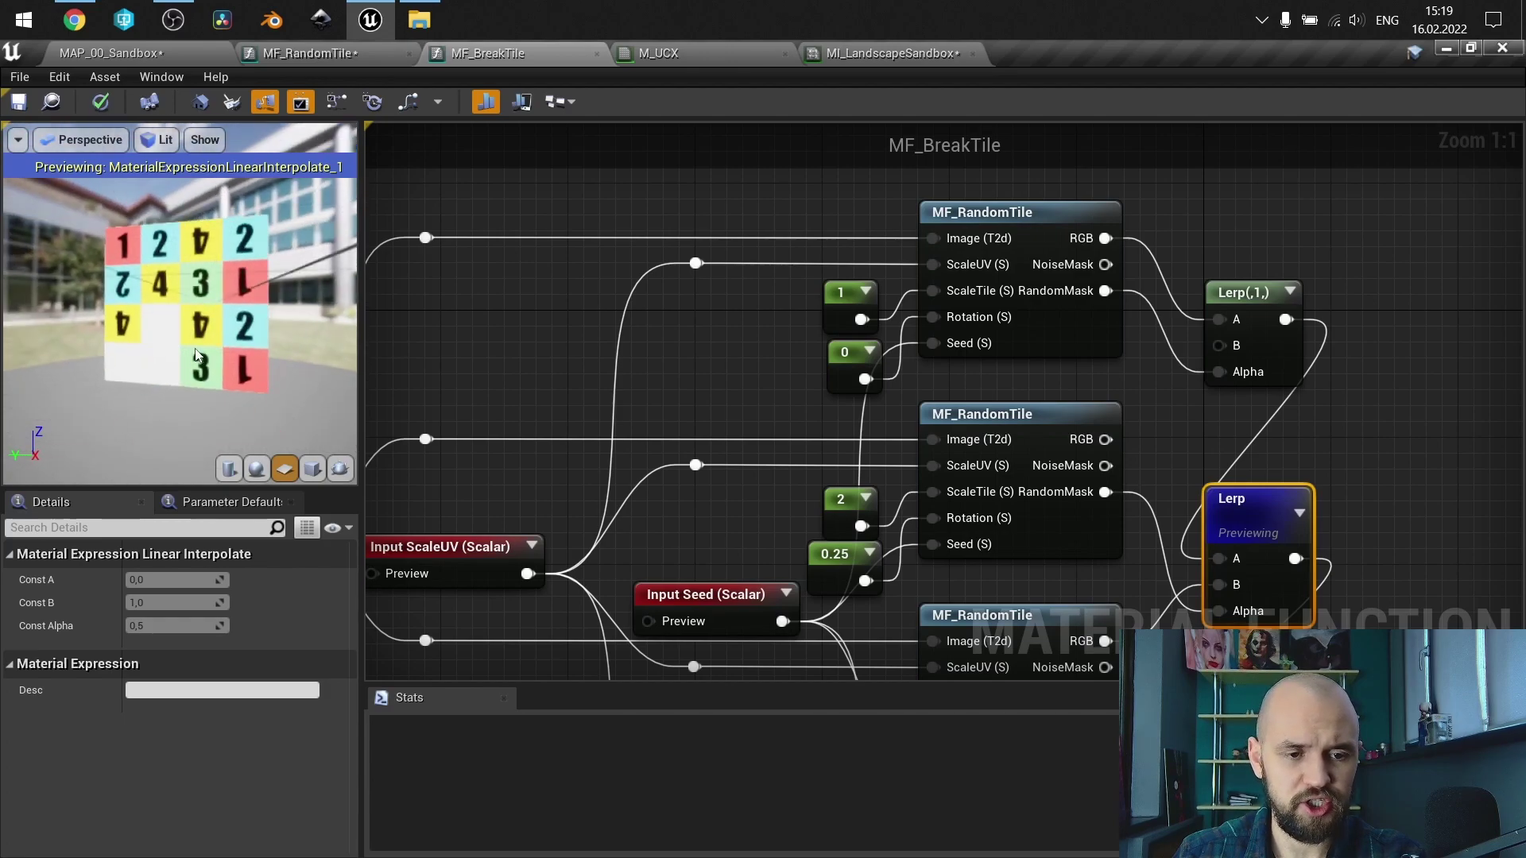
- Set the third MF_RandomTile node's ScaleTile constant to 4
right_drag(1025, 636, 968, 392)
click(775, 459)
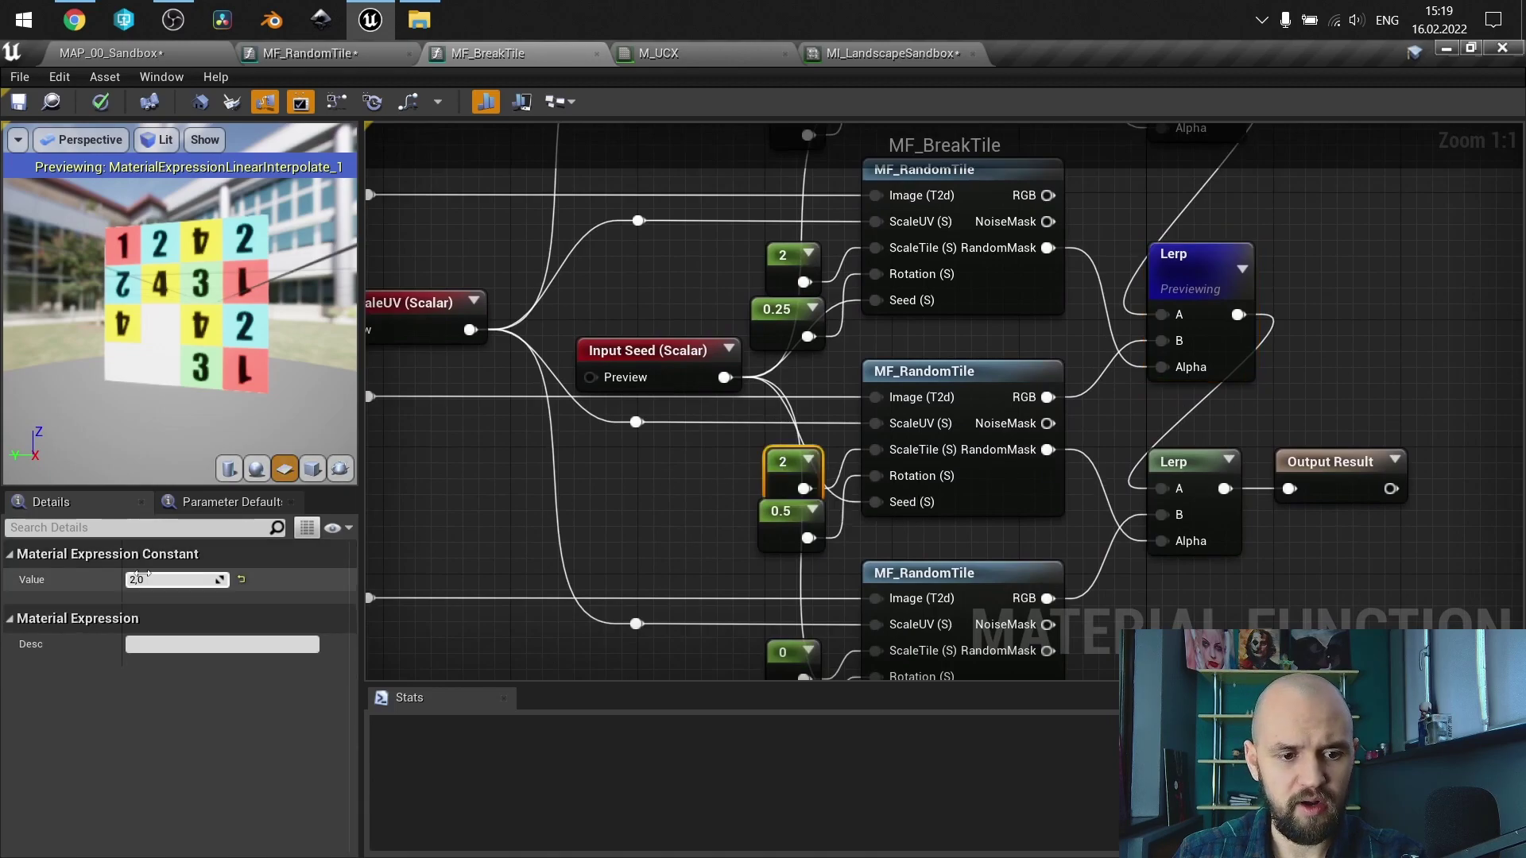
click(205, 584)
text(4)
key(Return)
- Preview the third Lerp node and disconnect its B input to show the areas left unfilled
right_click(1184, 465)
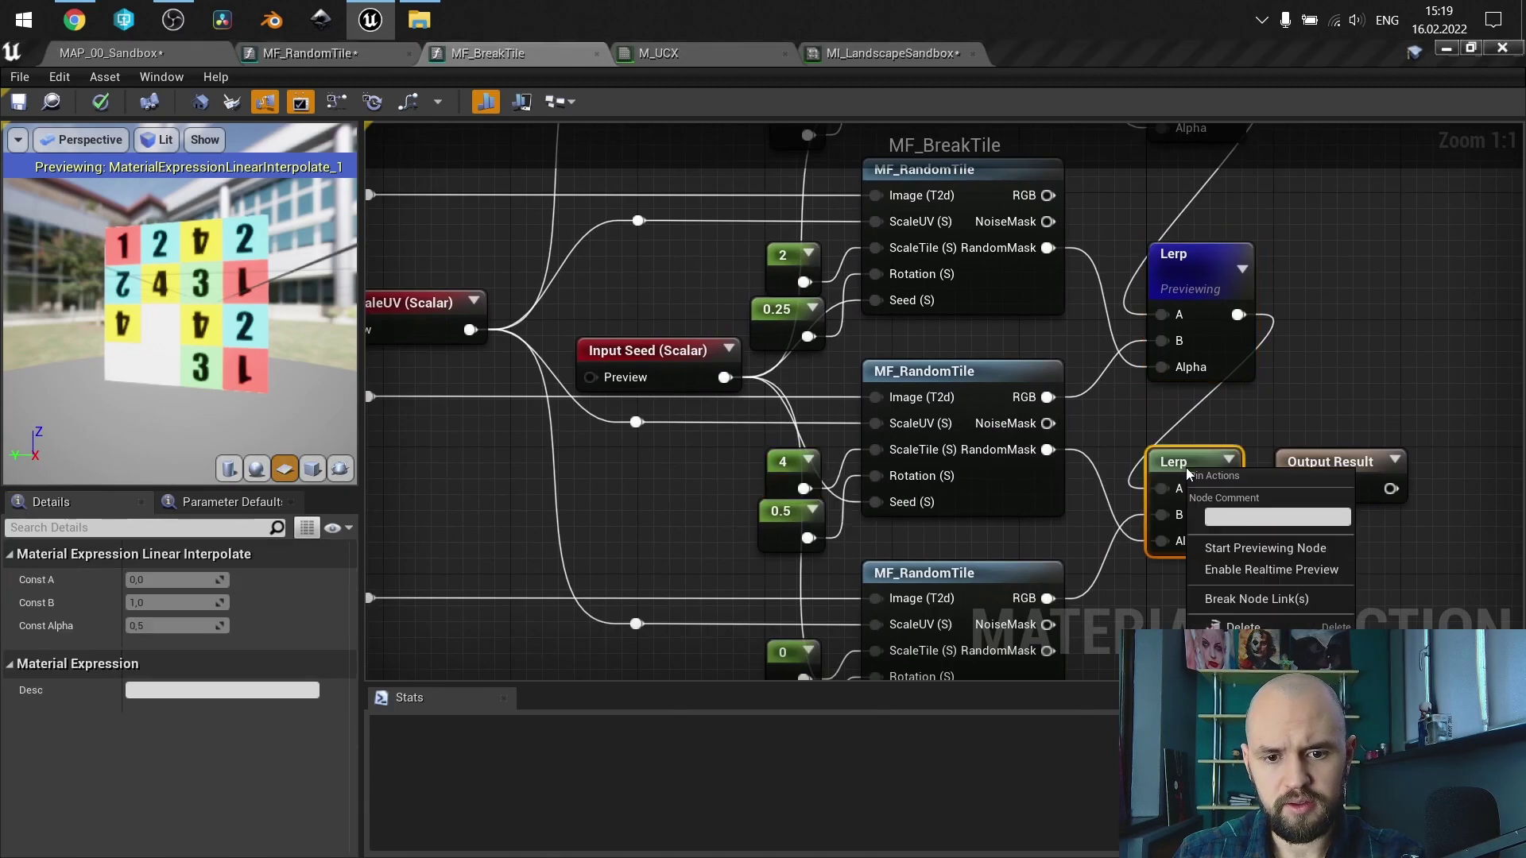
click(1240, 543)
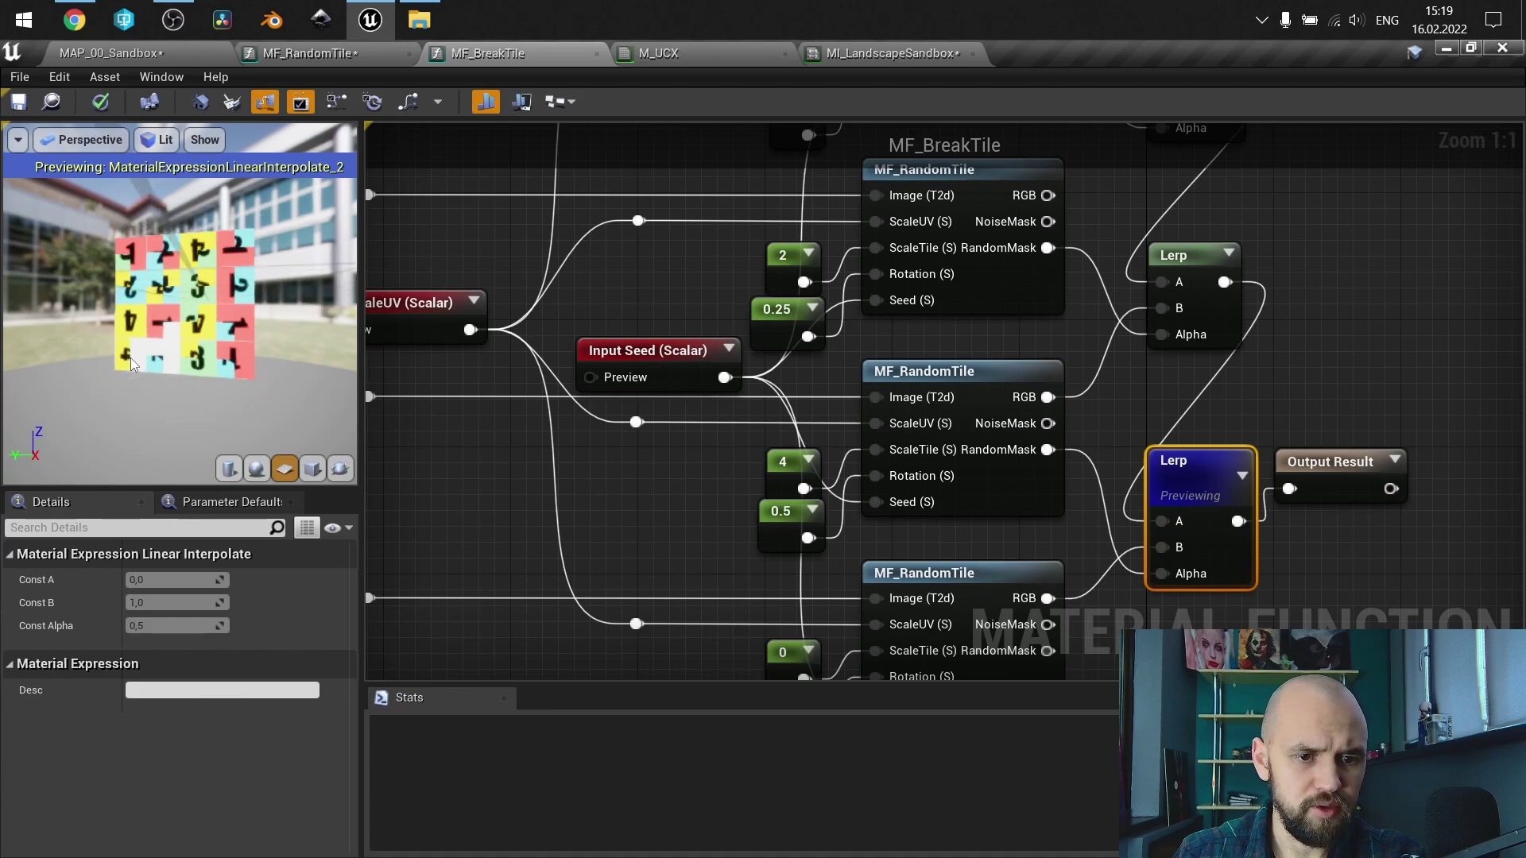
scroll(166, 365, up, 3)
scroll(266, 316, down, 3)
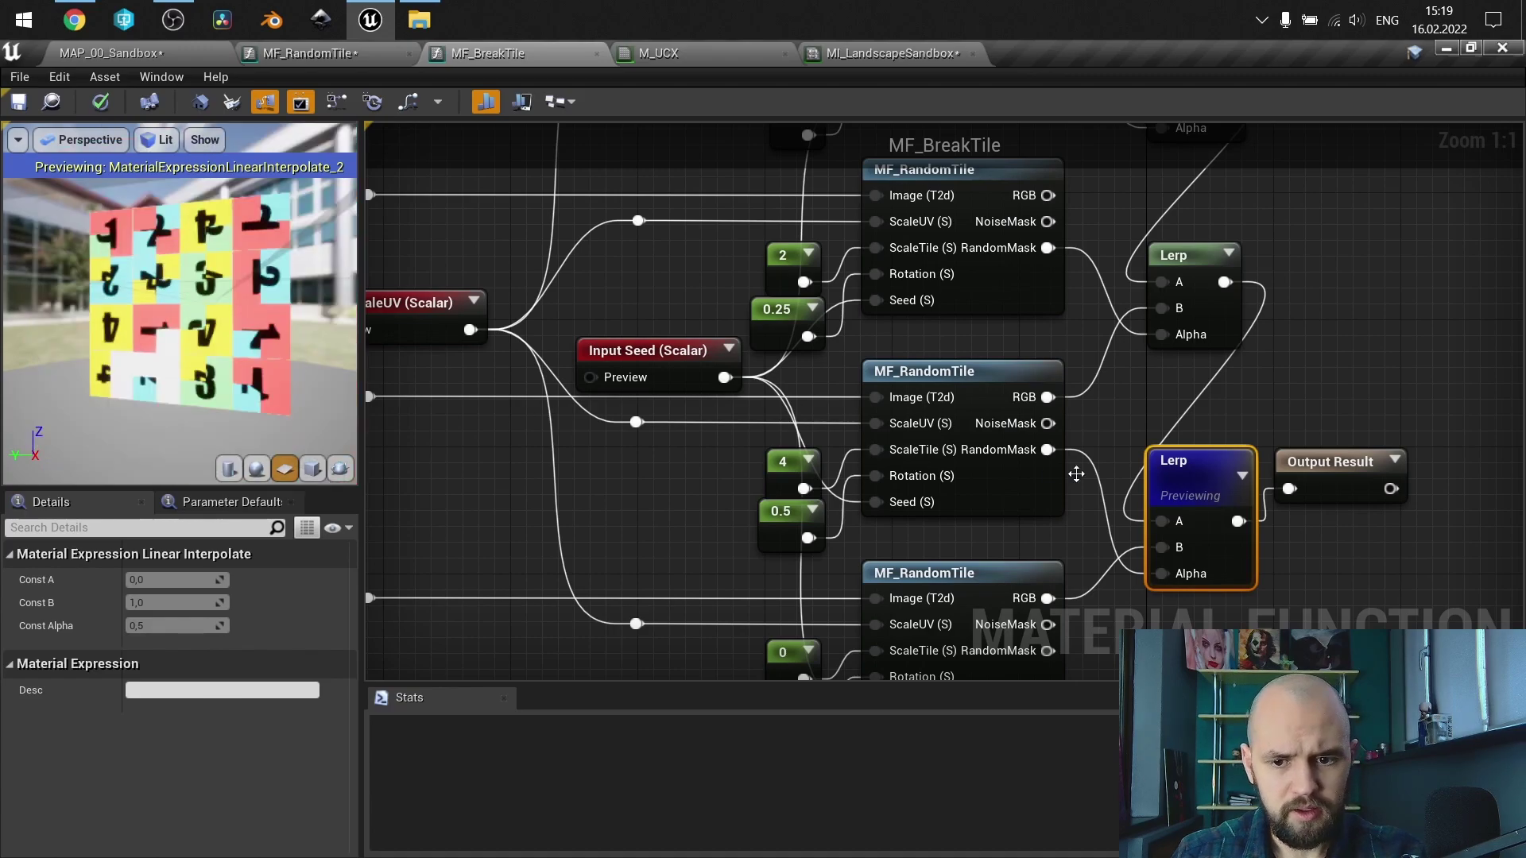
alt+click(1162, 547)
drag(183, 347, 257, 208)
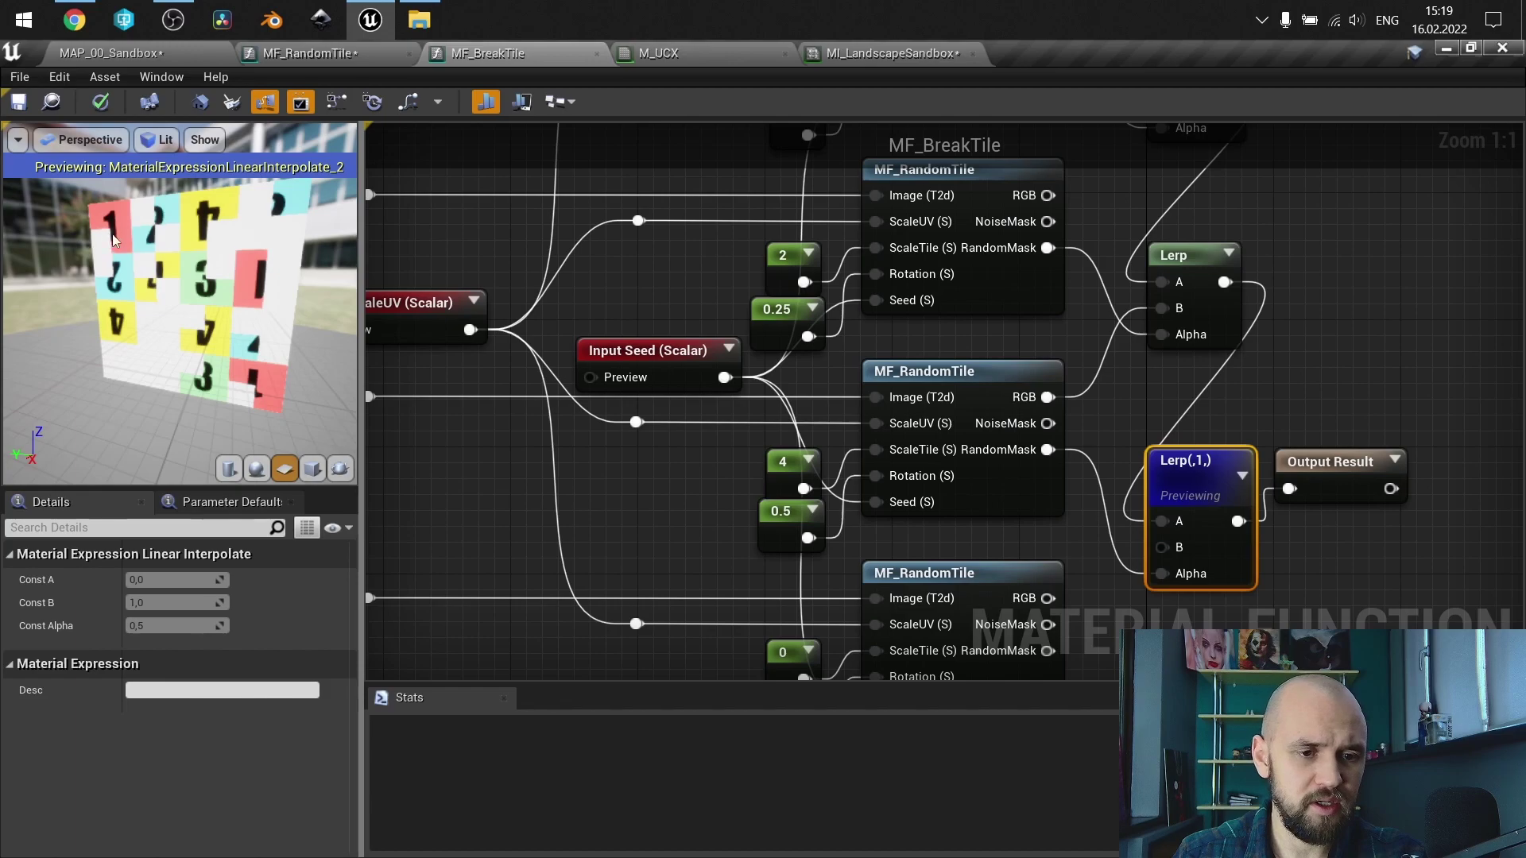
- Set the preview value of the Input ScaleUV node to 4
right_drag(635, 268, 1072, 284)
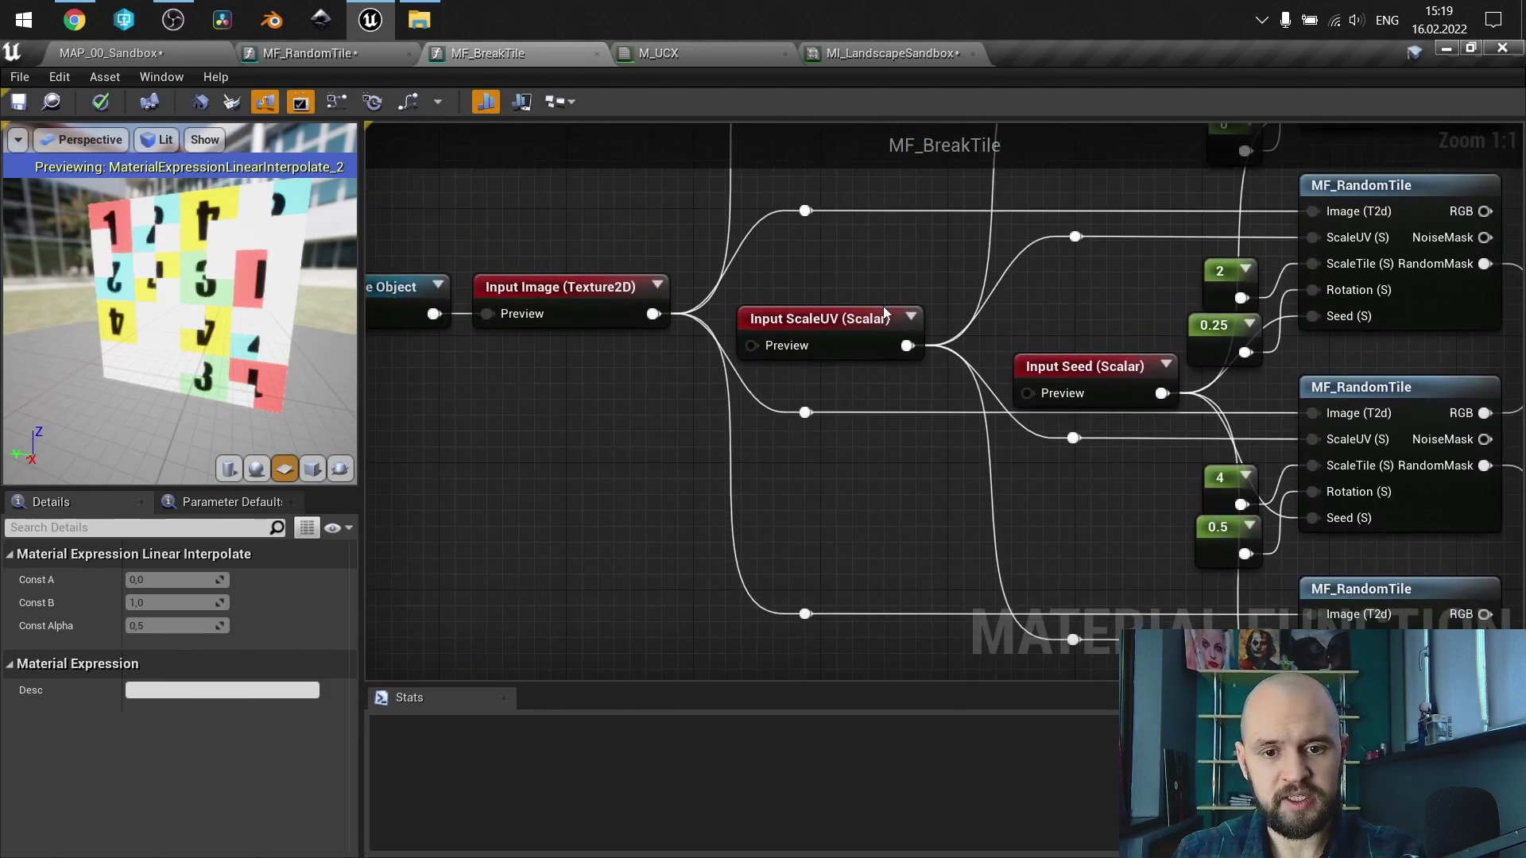
click(847, 320)
click(149, 651)
text(4)
key(Return)
mouse_move(104, 242)
mouse_down()
mouse_move(135, 246)
mouse_move(112, 248)
mouse_up()
- Set the third MF_RandomTile node's ScaleTile constant to 2
right_drag(1045, 322, 666, 205)
click(852, 380)
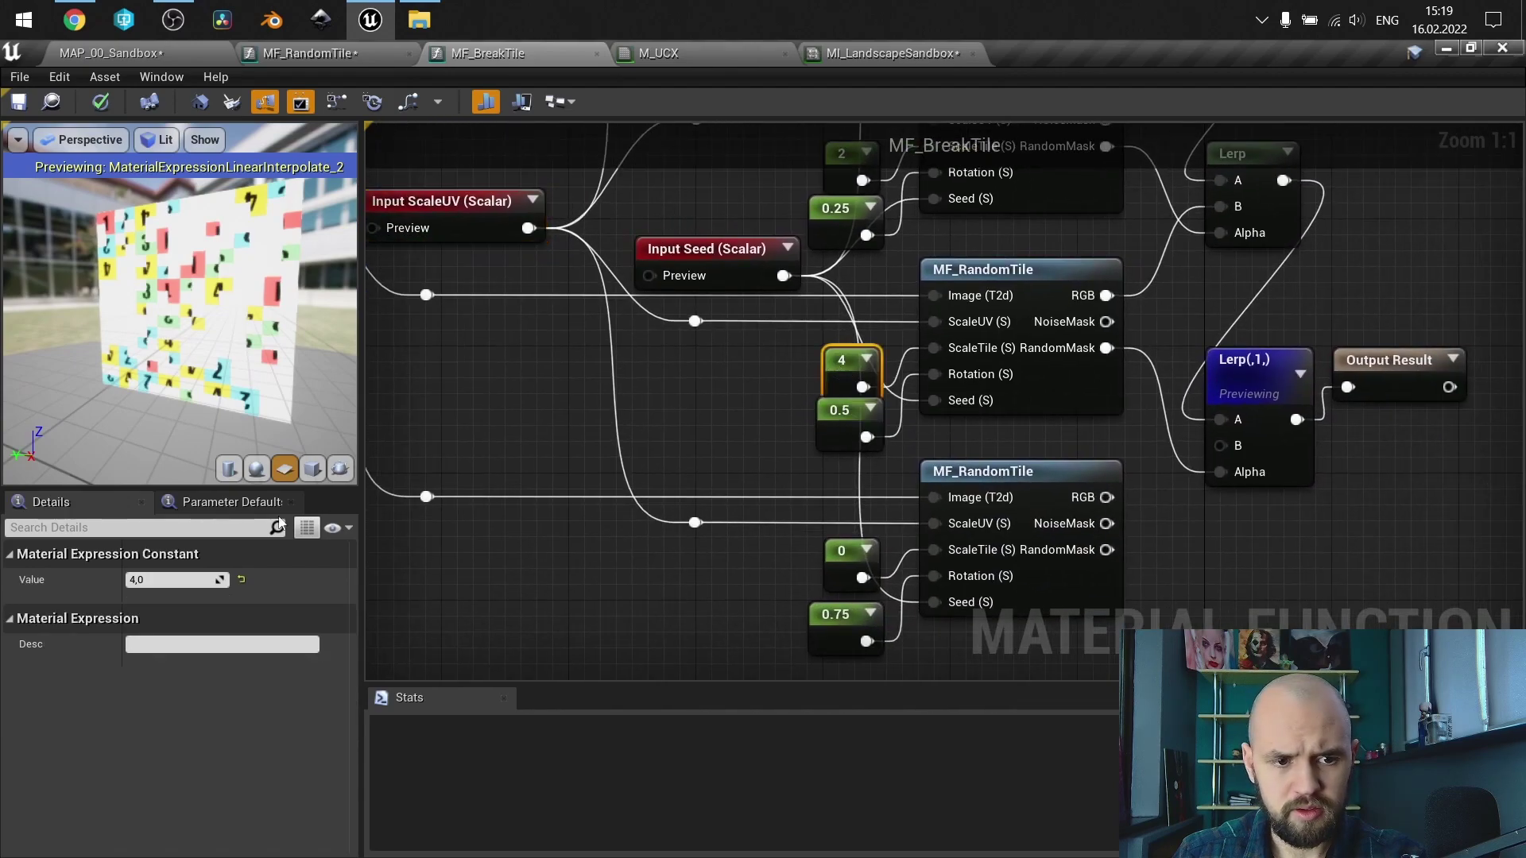
click(153, 580)
text(2)
key(Return)
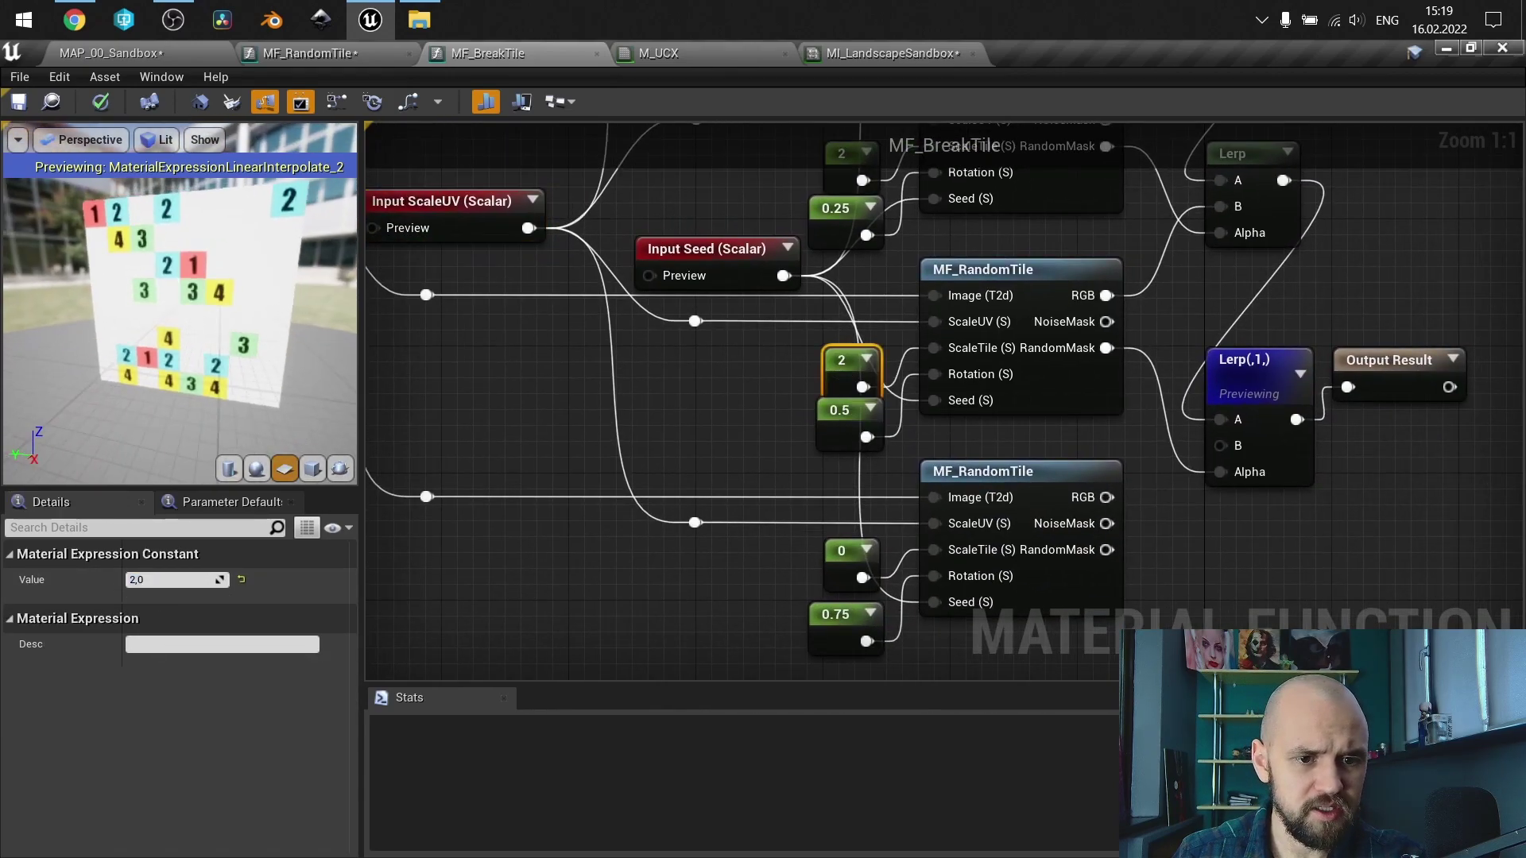
- Examine the fourth MF_RandomTile node, the Lerp chain and the white areas remaining in the preview
right_drag(523, 390, 580, 404)
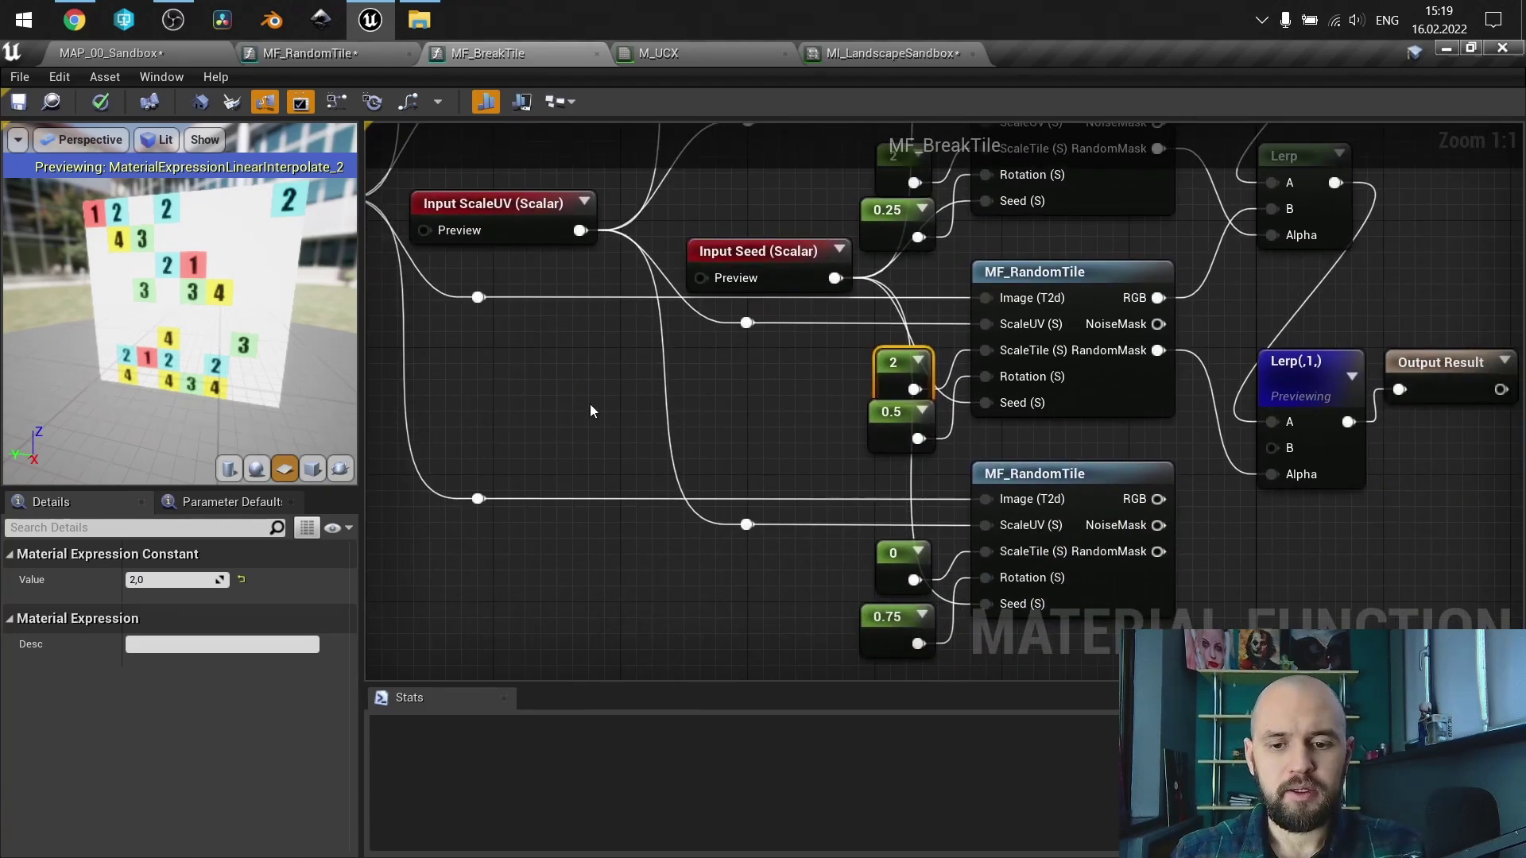
drag(1129, 663, 874, 512)
right_drag(771, 413, 593, 413)
click(830, 517)
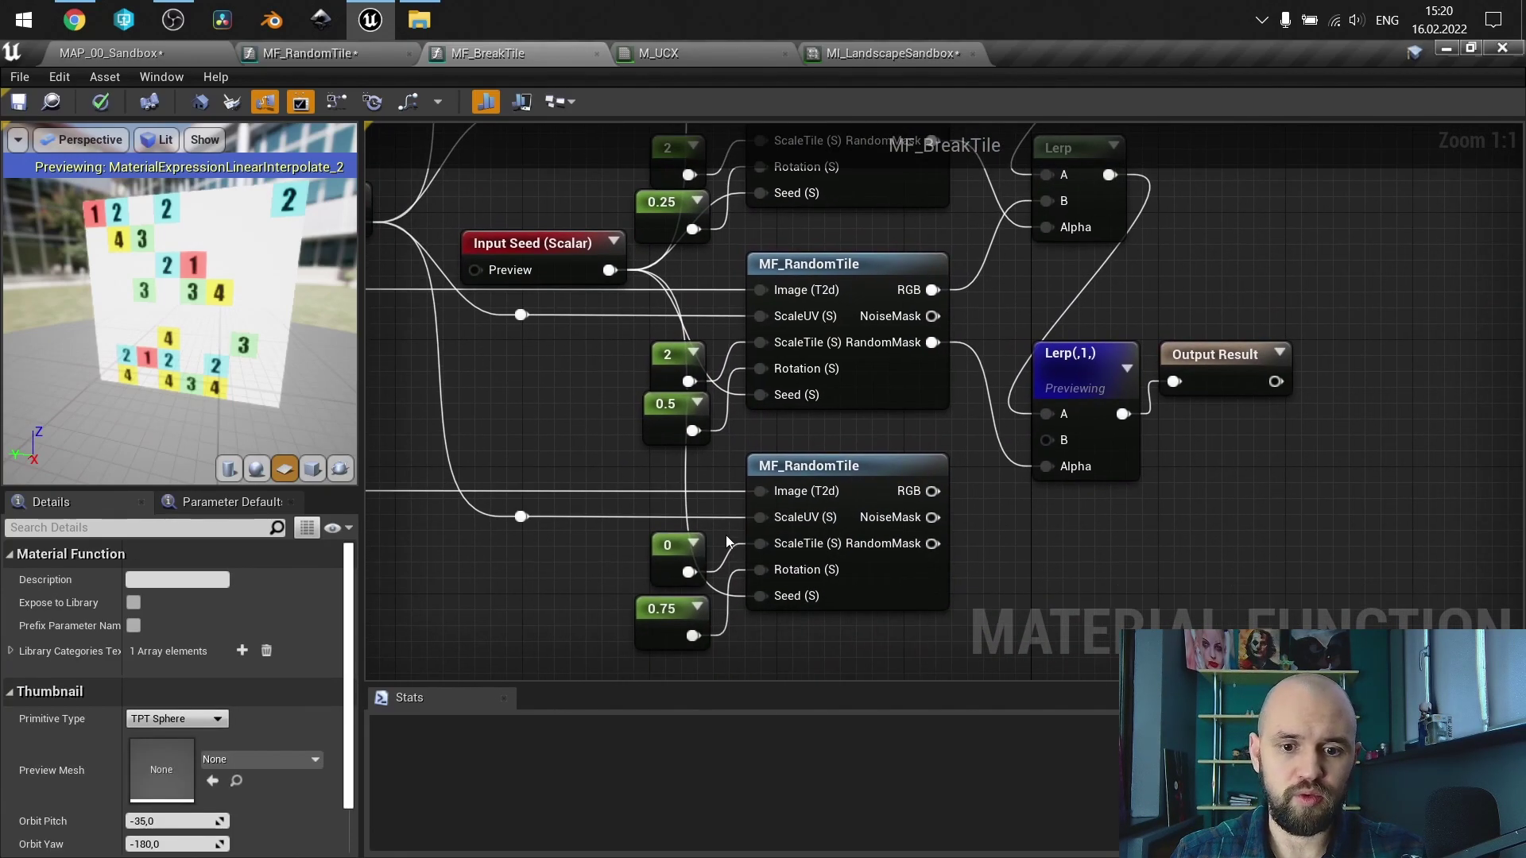
drag(212, 313, 225, 334)
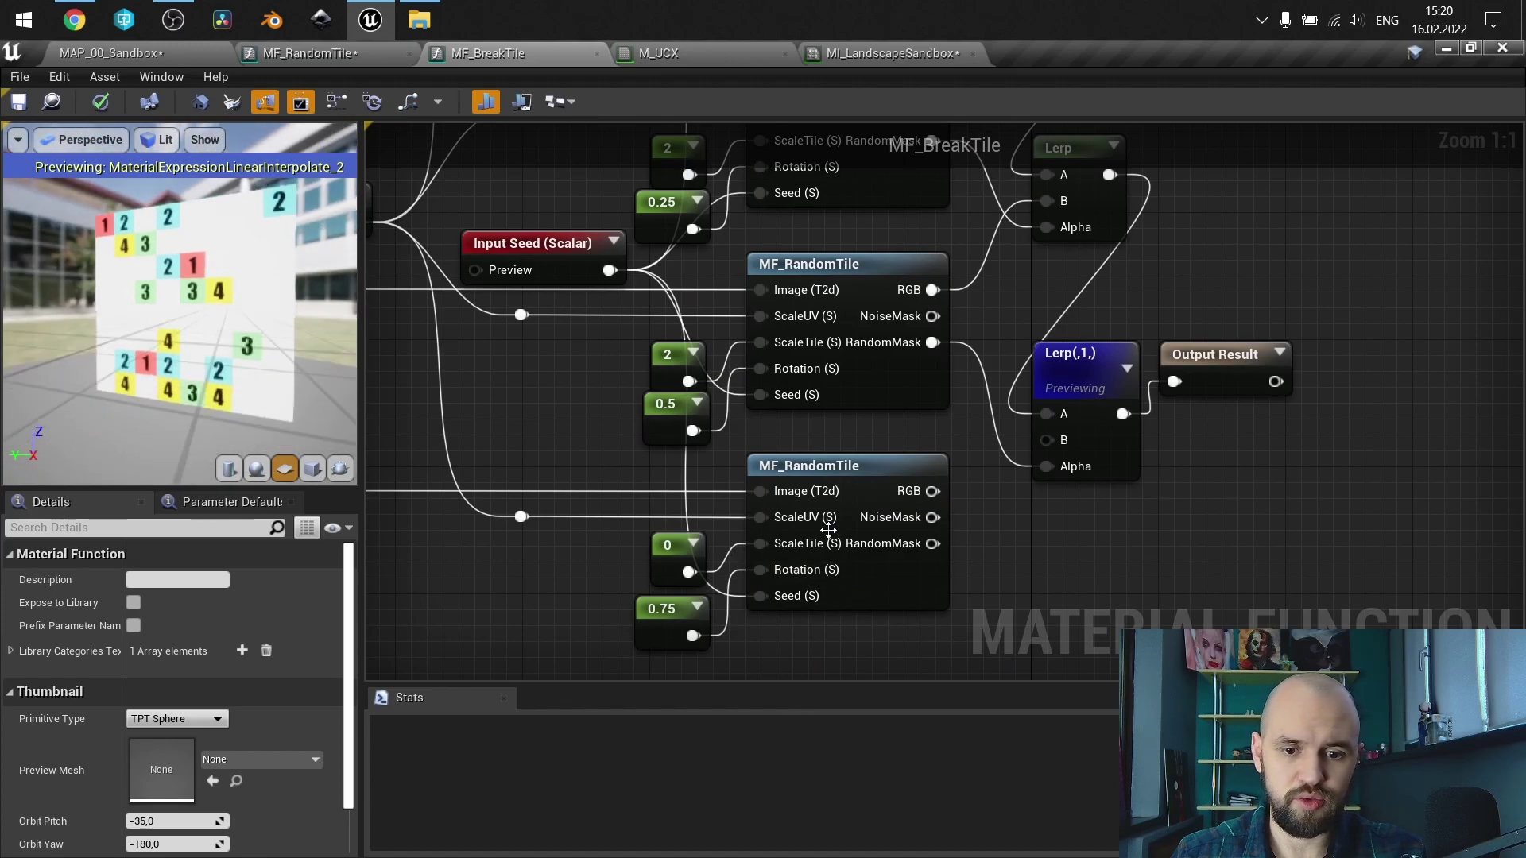
scroll(809, 525, down, 1)
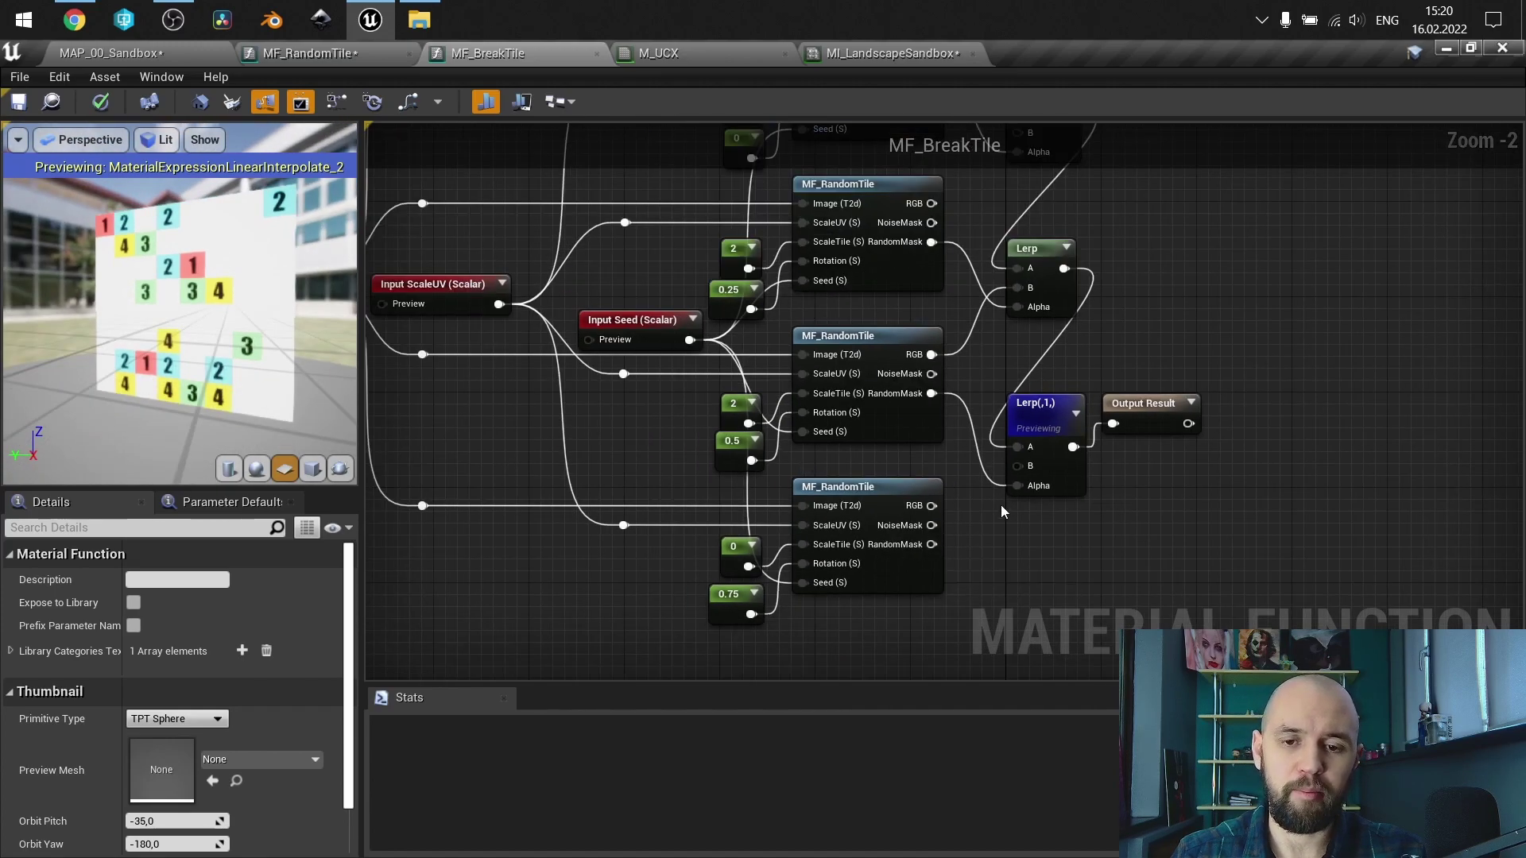
scroll(999, 497, down, 1)
right_drag(1038, 434, 1004, 446)
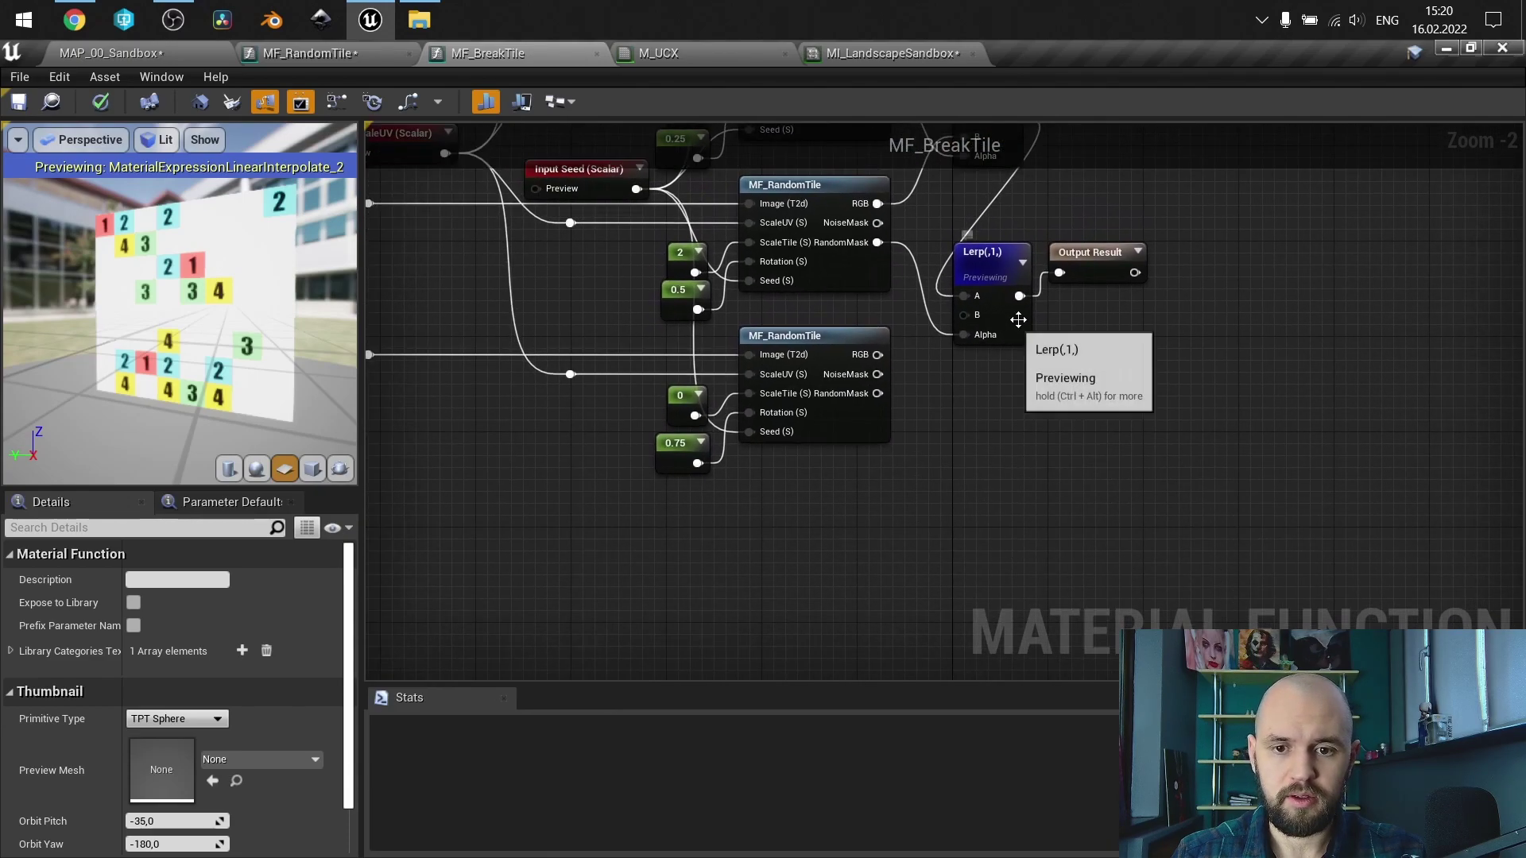
right_drag(1025, 275, 1156, 575)
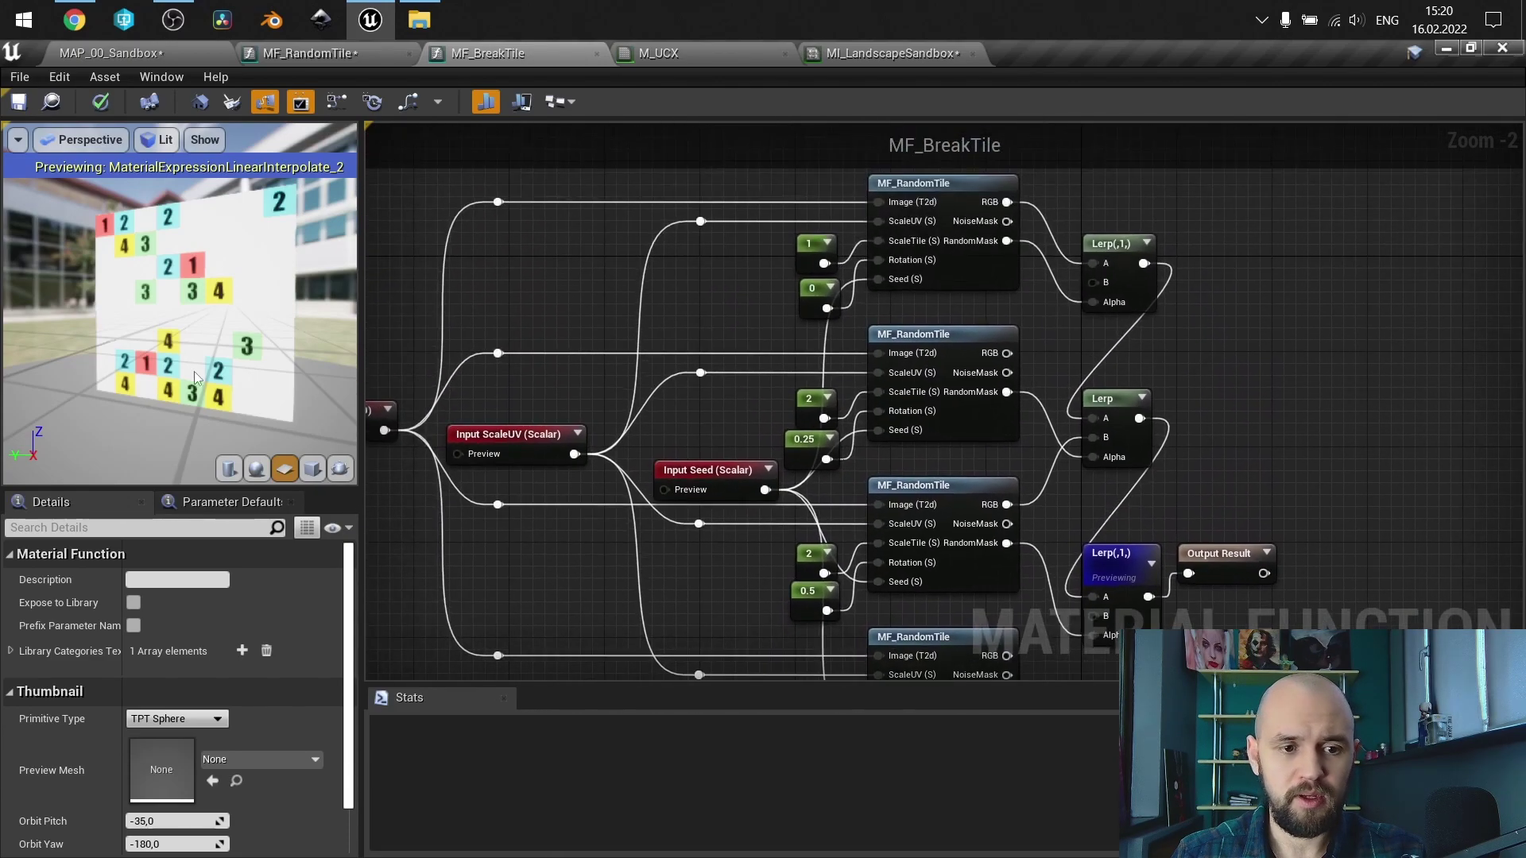
drag(191, 320, 167, 319)
mouse_move(167, 320)
right_down()
mouse_move(167, 346)
mouse_move(166, 278)
mouse_move(168, 301)
right_up()
drag(170, 306, 174, 292)
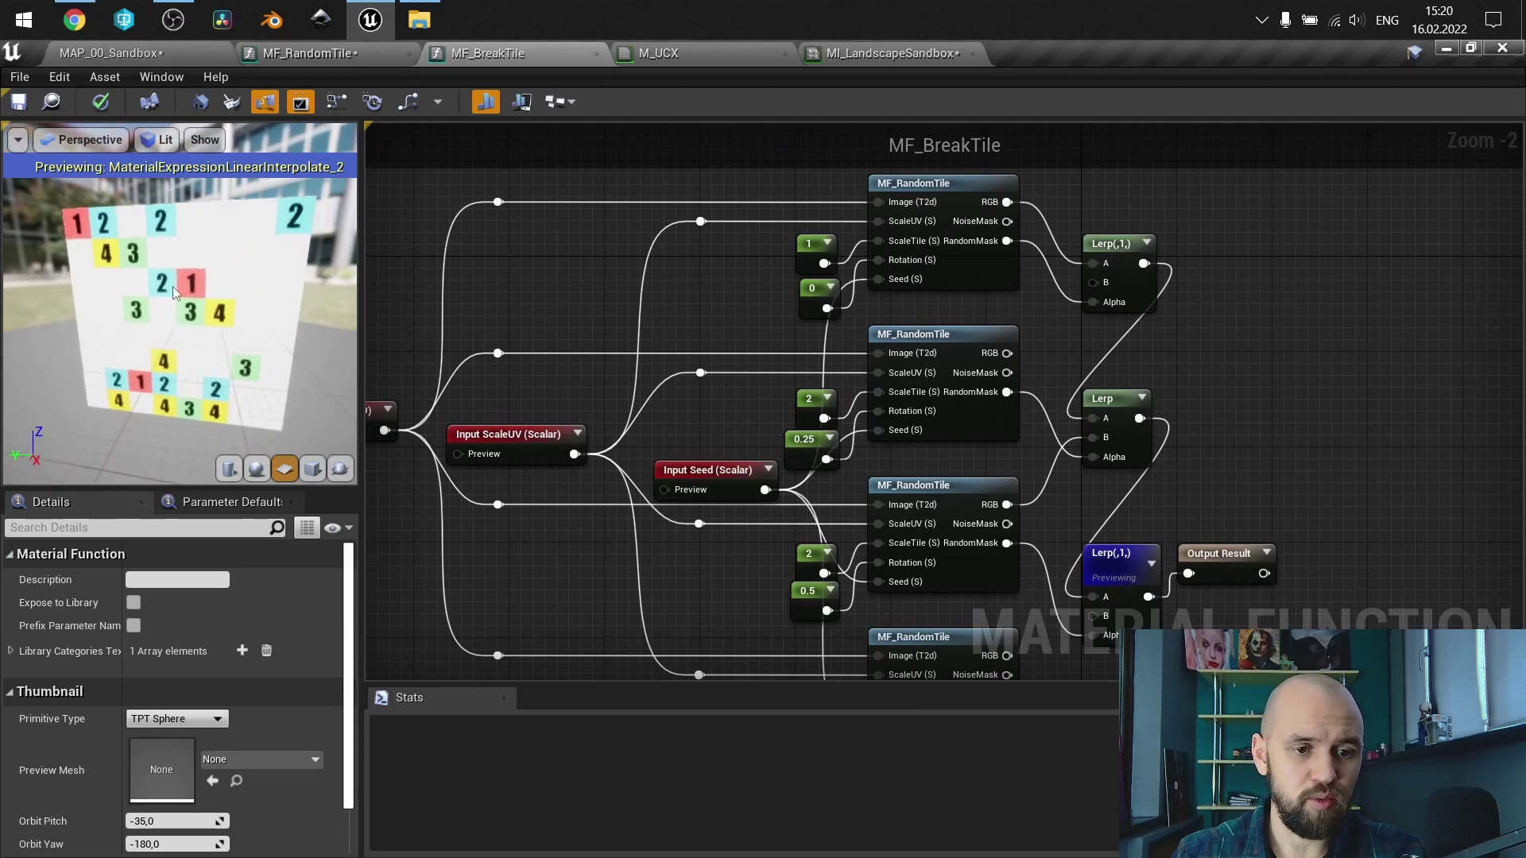
- Connect the fourth MF_RandomTile's RGB output to the third Lerp's B and the second MF_RandomTile's RGB output to the first Lerp's B
right_drag(884, 451, 820, 403)
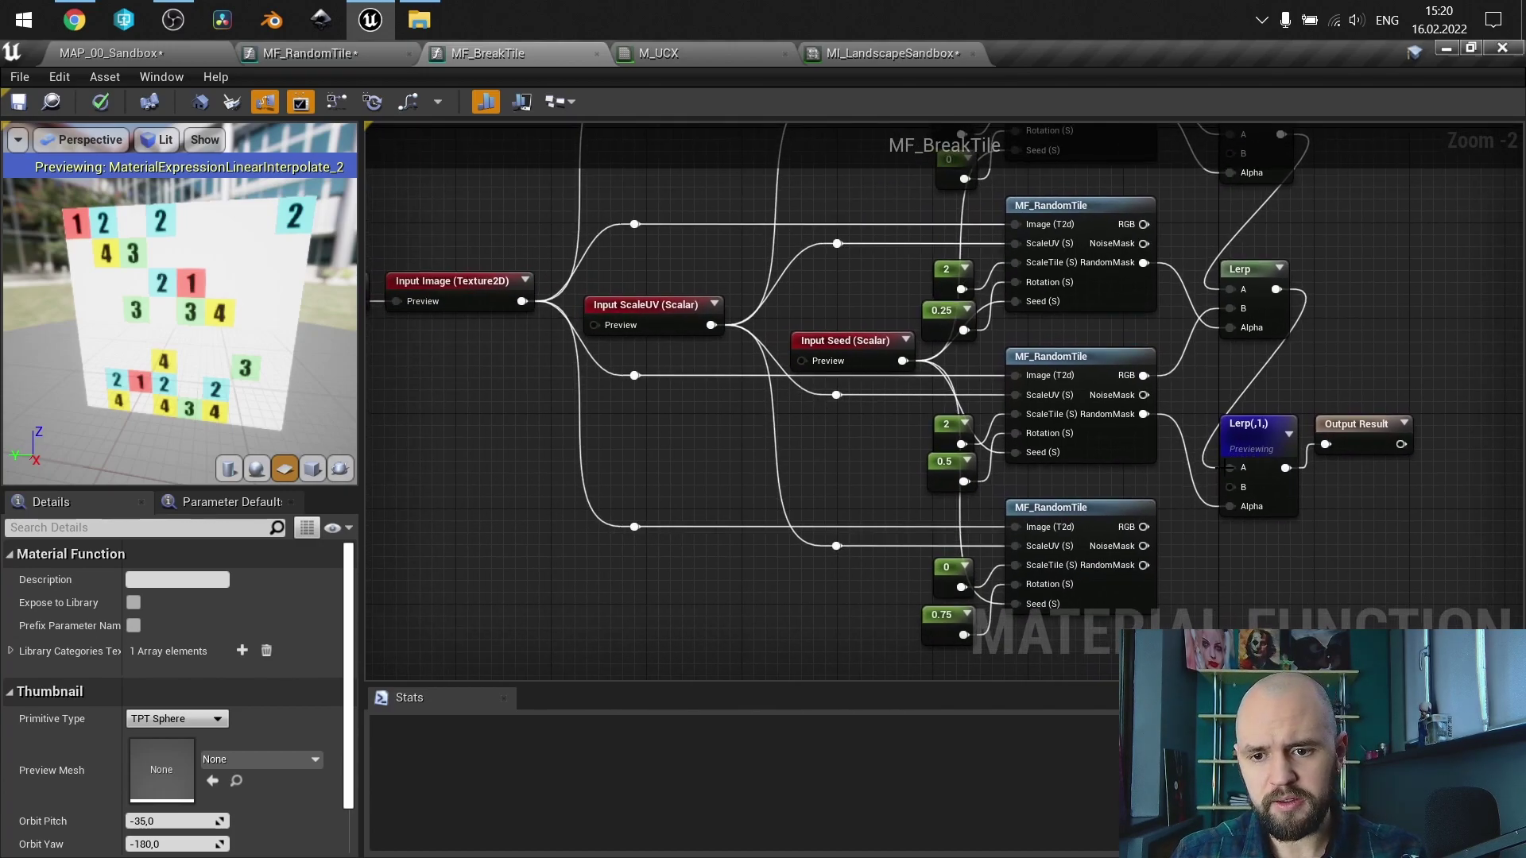
drag(1144, 527, 1230, 487)
right_drag(1216, 380, 1107, 510)
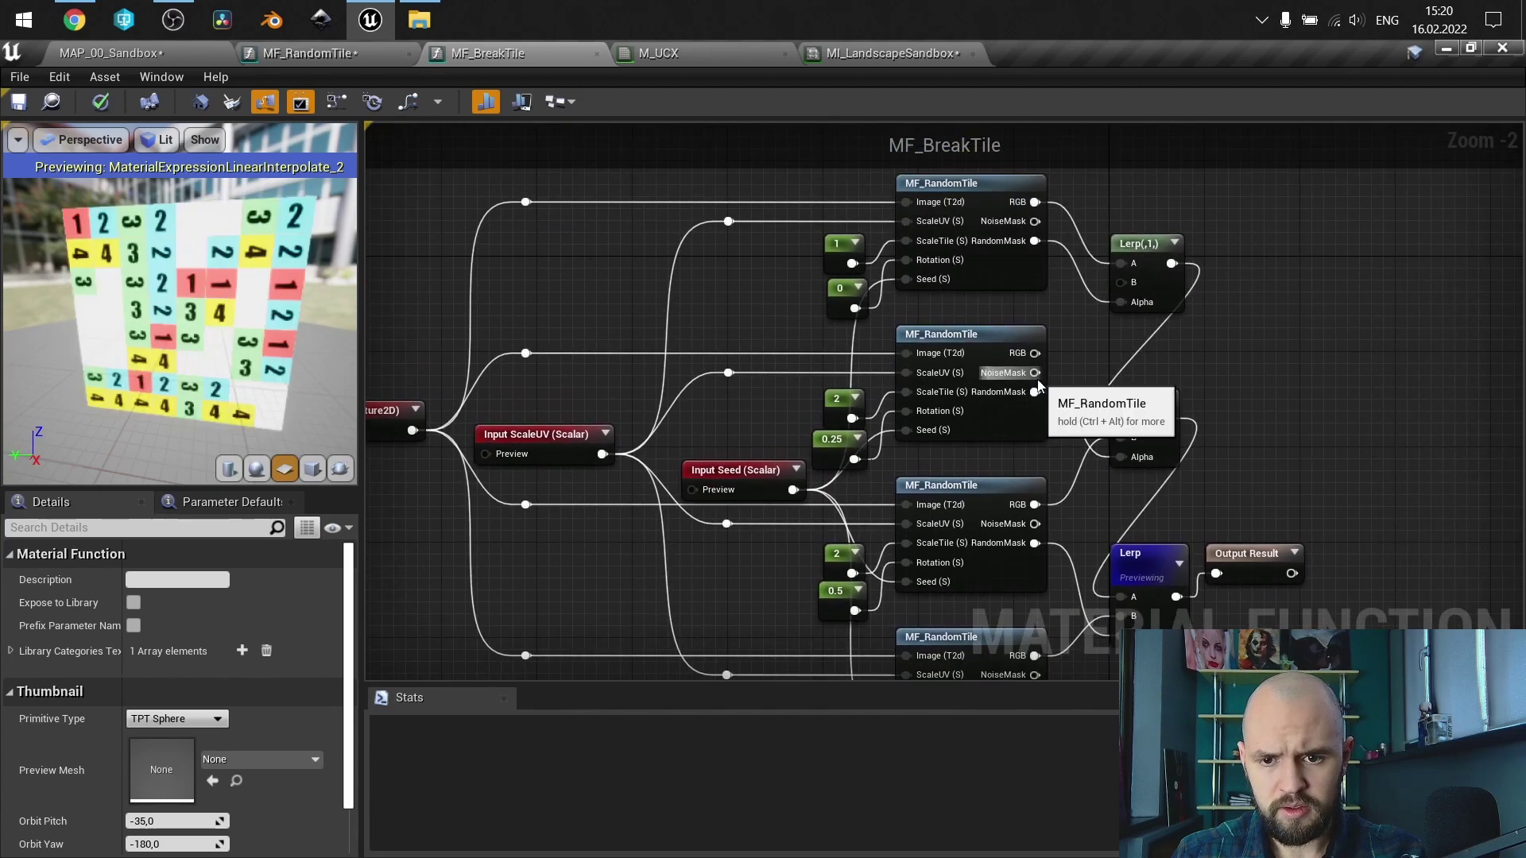
drag(1035, 353, 1121, 282)
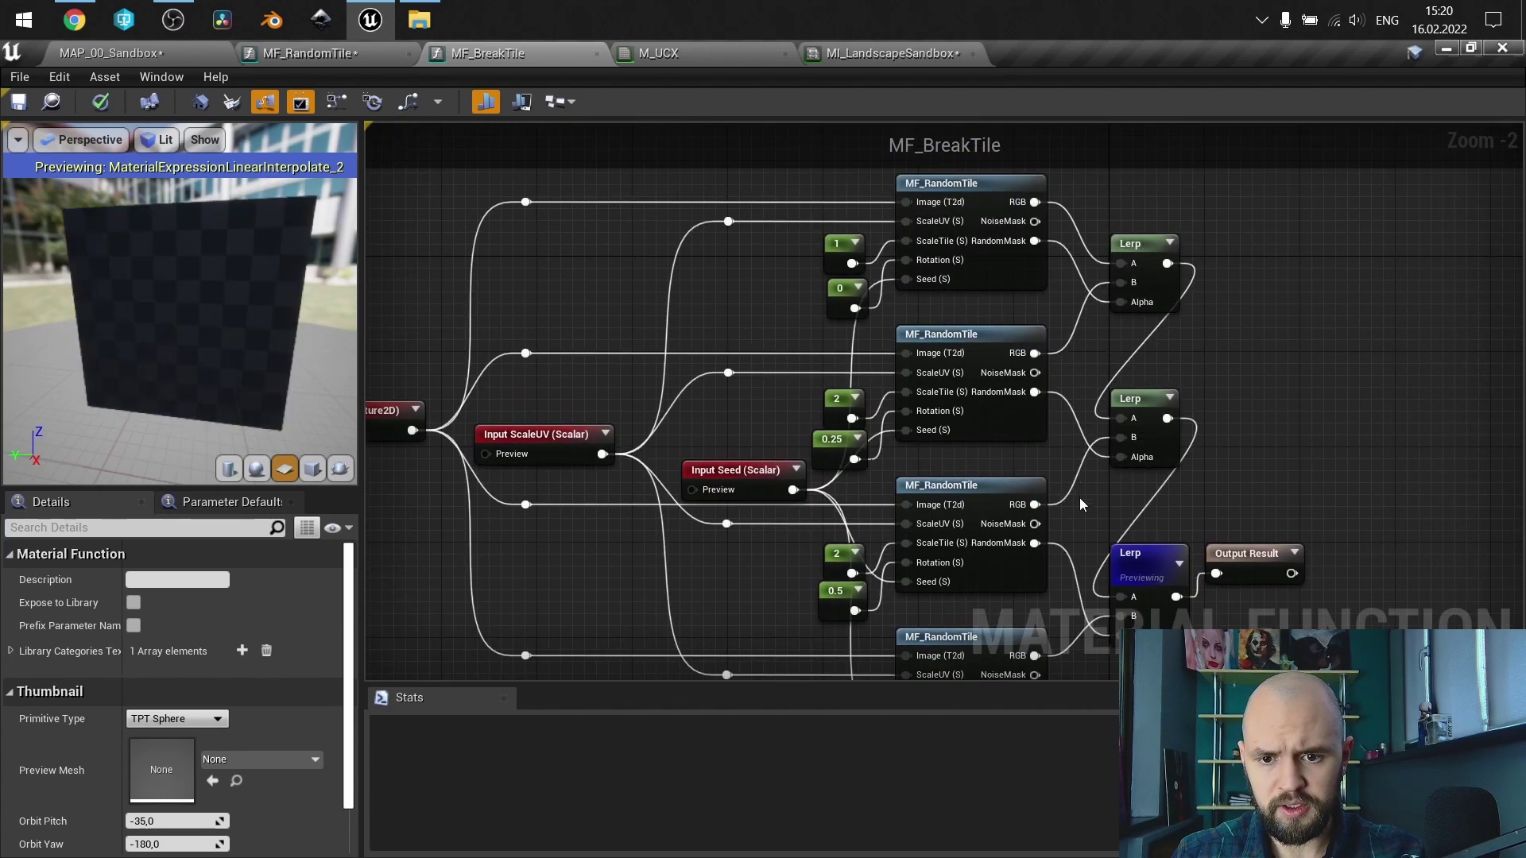
mouse_move(290, 334)
mouse_down()
mouse_move(266, 328)
mouse_move(279, 326)
mouse_up()
- Stop previewing the third Lerp node
right_drag(1245, 492, 1263, 349)
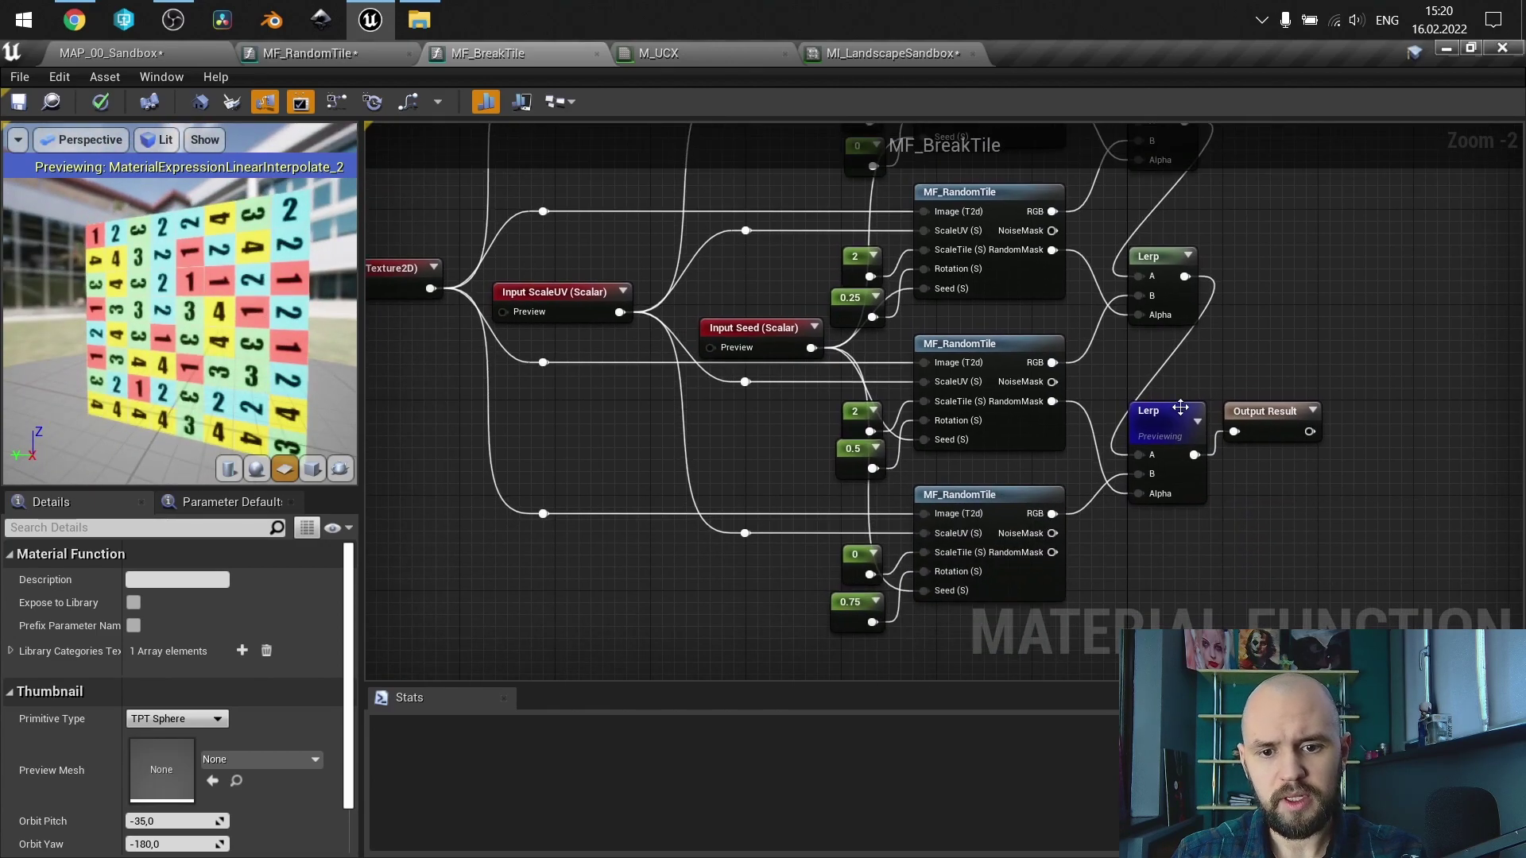
right_click(1144, 433)
click(1169, 511)
- Examine the ScaleTile constants feeding the MF_RandomTile nodes and how their outputs chain through the three Lerp nodes
scroll(831, 481, up, 2)
right_drag(922, 466, 823, 681)
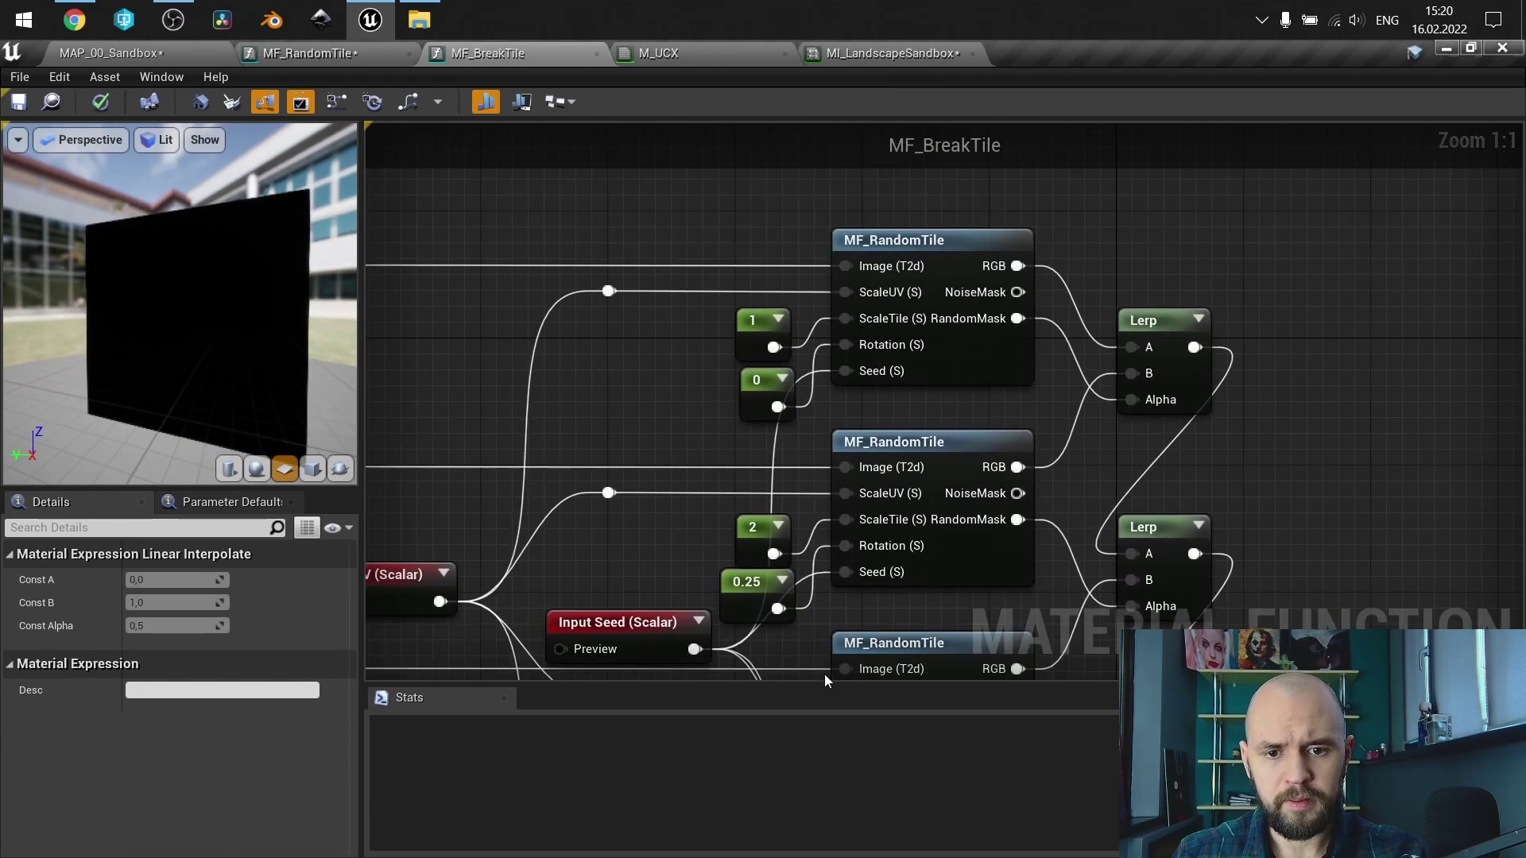
right_drag(763, 403, 770, 247)
click(775, 381)
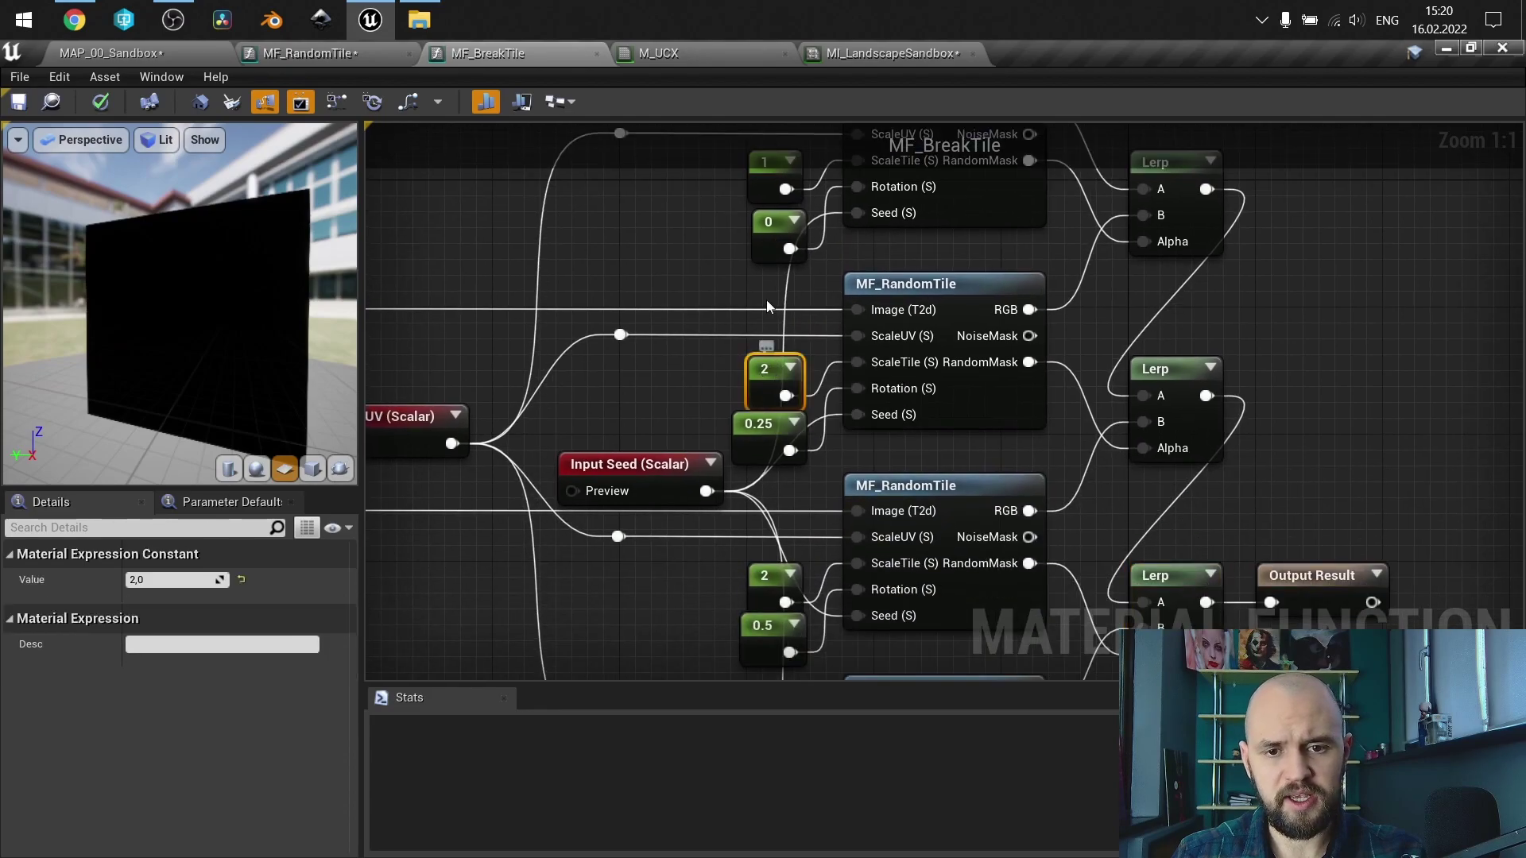
click(776, 201)
right_drag(917, 416, 942, 218)
click(771, 396)
click(791, 398)
click(669, 384)
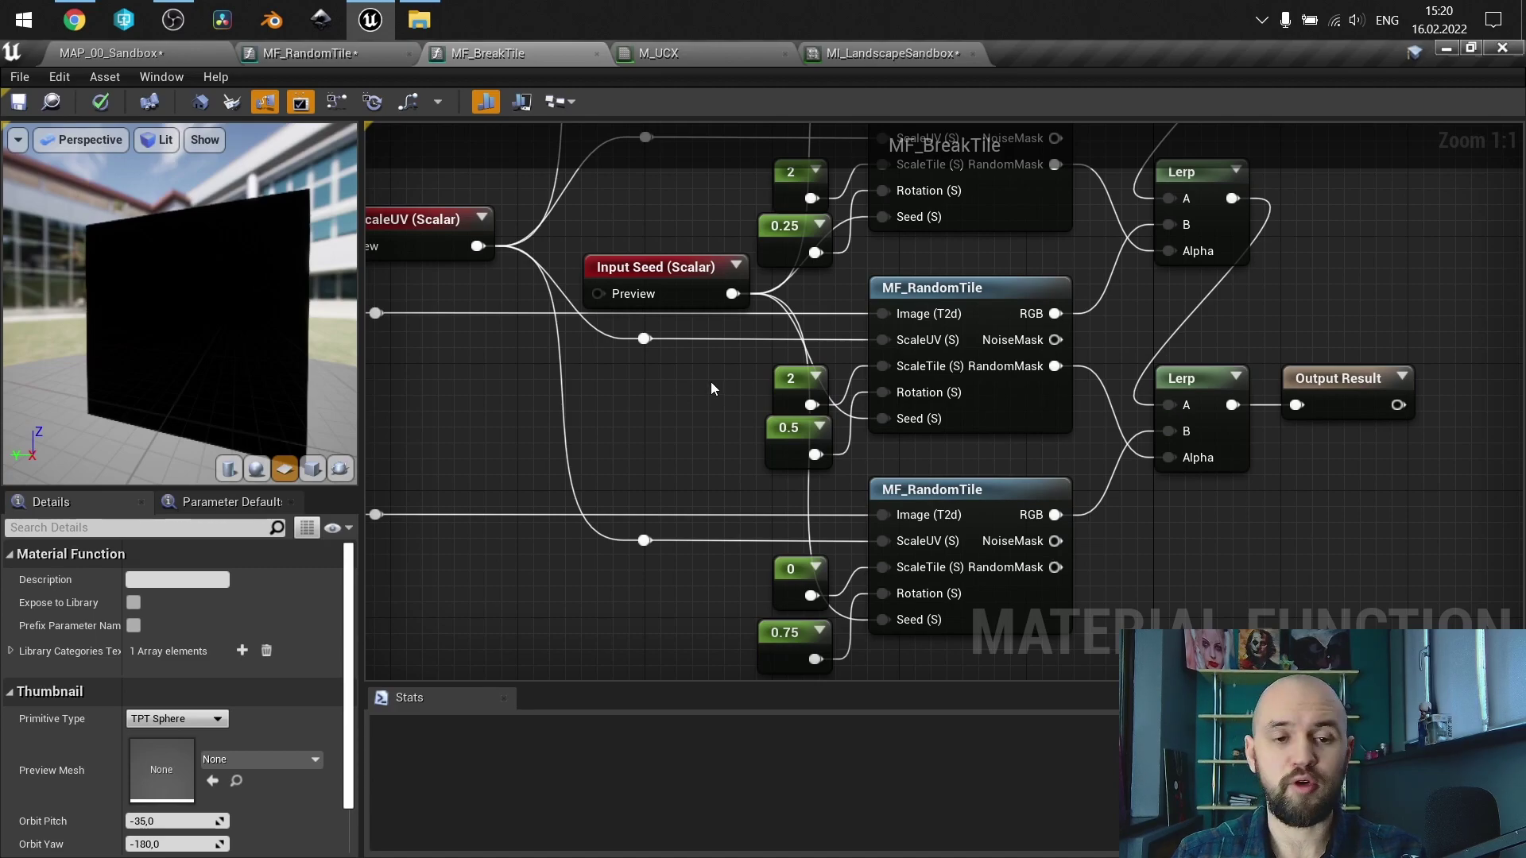
scroll(711, 382, down, 1)
right_drag(711, 382, 733, 600)
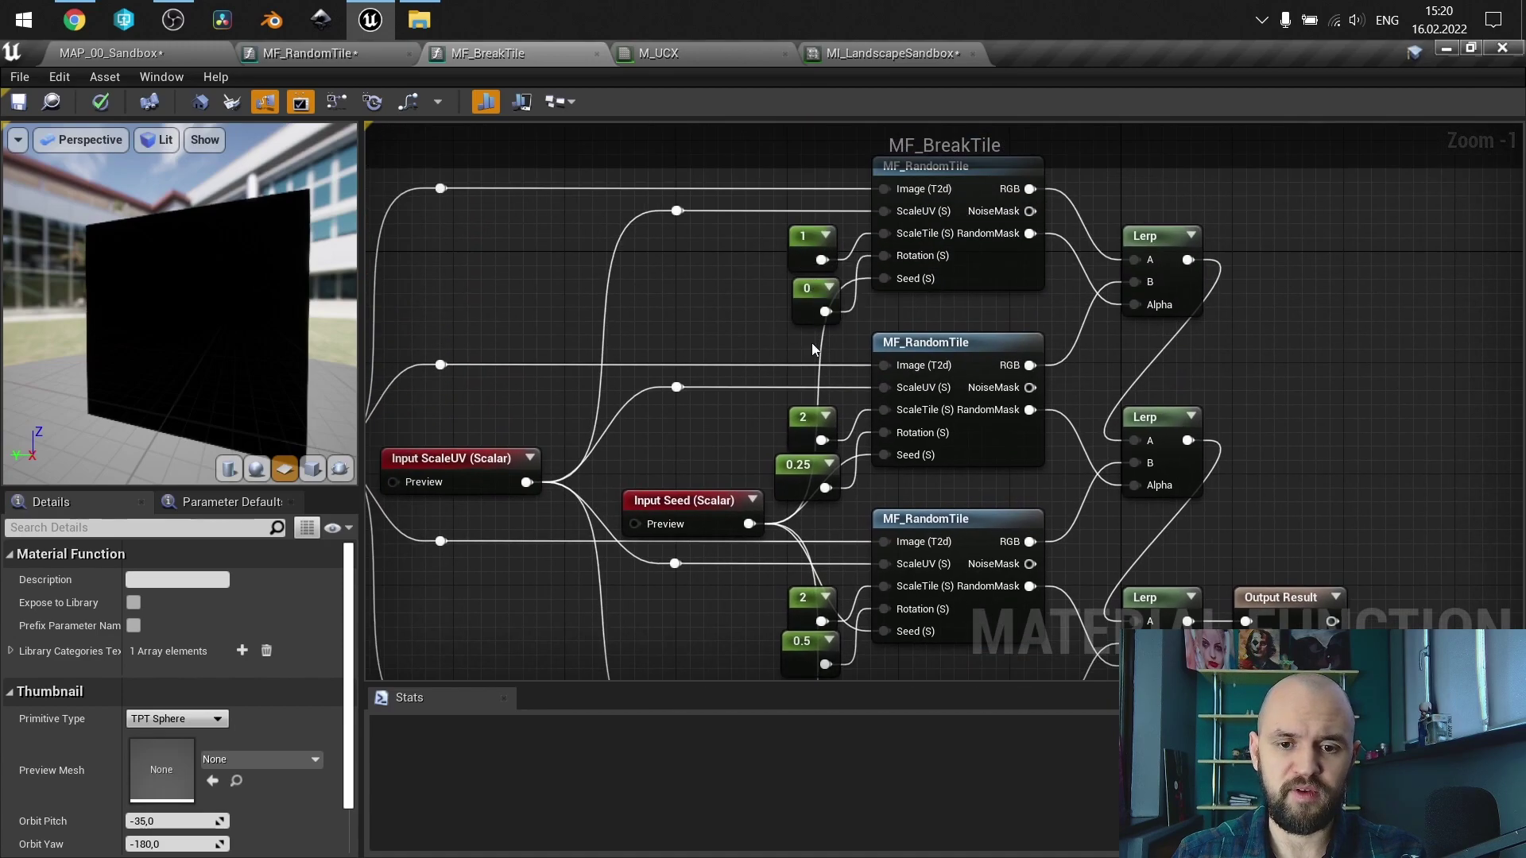
- Examine how the ScaleUV and Seed inputs feed the four MF_RandomTile nodes and how their outputs pass through the Lerp chain
right_drag(784, 432, 774, 248)
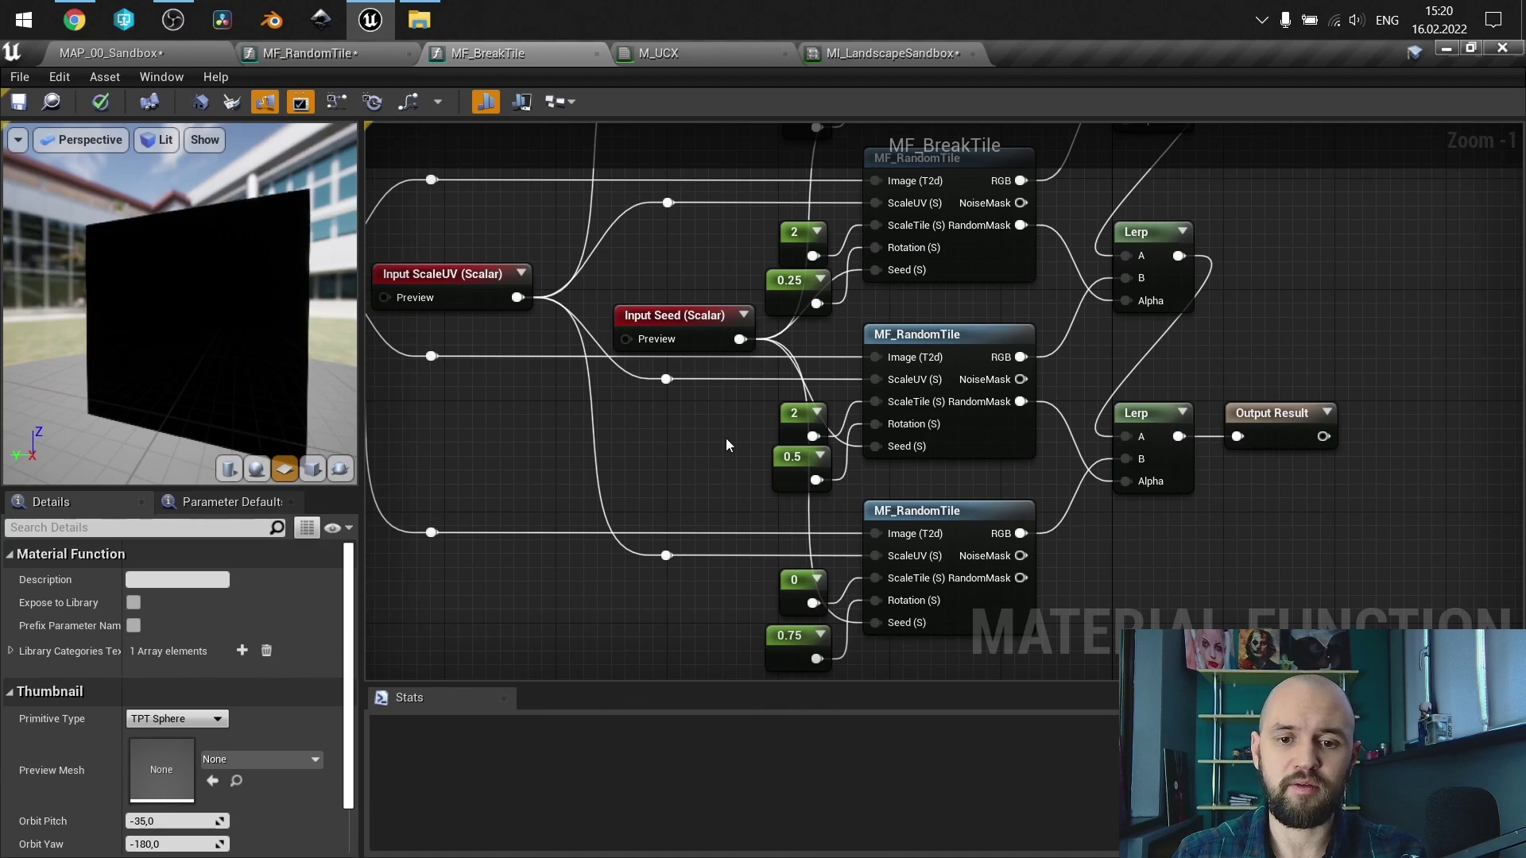
scroll(704, 406, down, 1)
right_drag(700, 414, 821, 406)
scroll(821, 405, down, 1)
right_drag(882, 334, 743, 387)
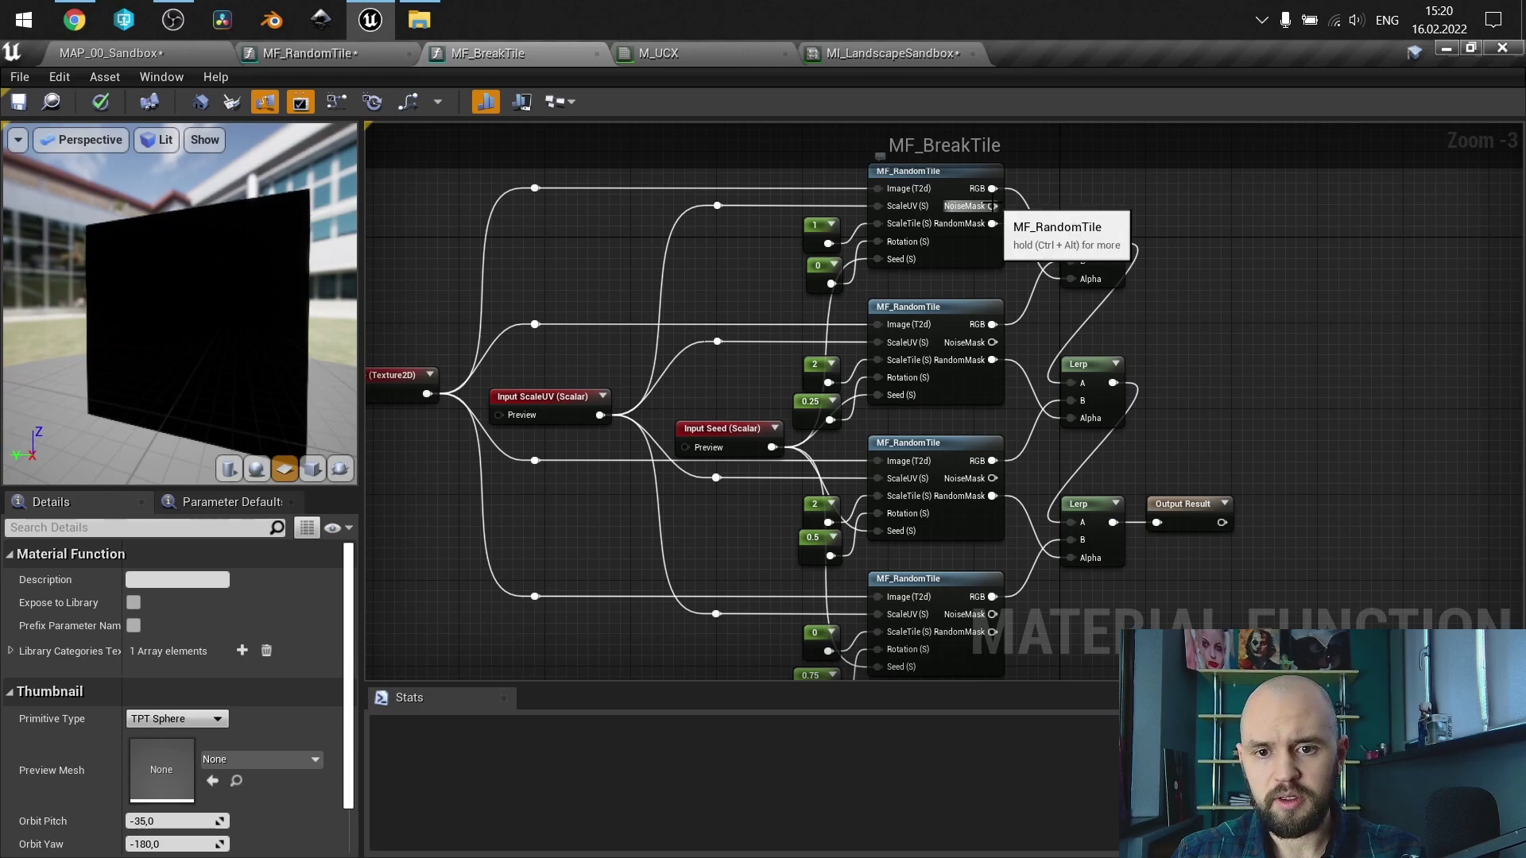
right_drag(1227, 437, 1268, 387)
- Review the MF_RandomTile graph, the MF_BreakTile preview in M_UCX and the landscape in MAP_00_Sandbox
click(339, 59)
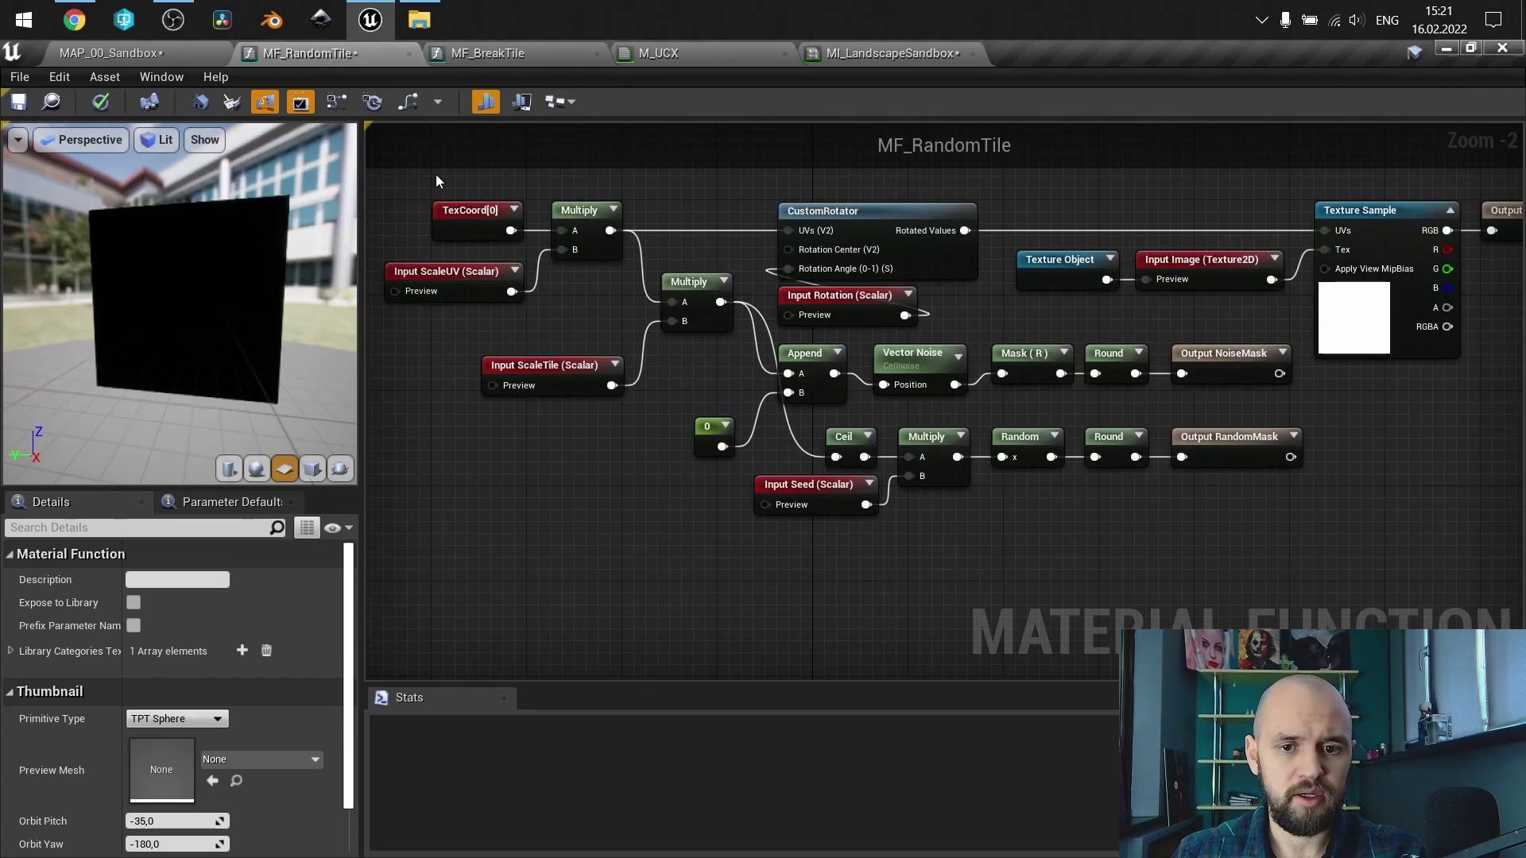
click(694, 51)
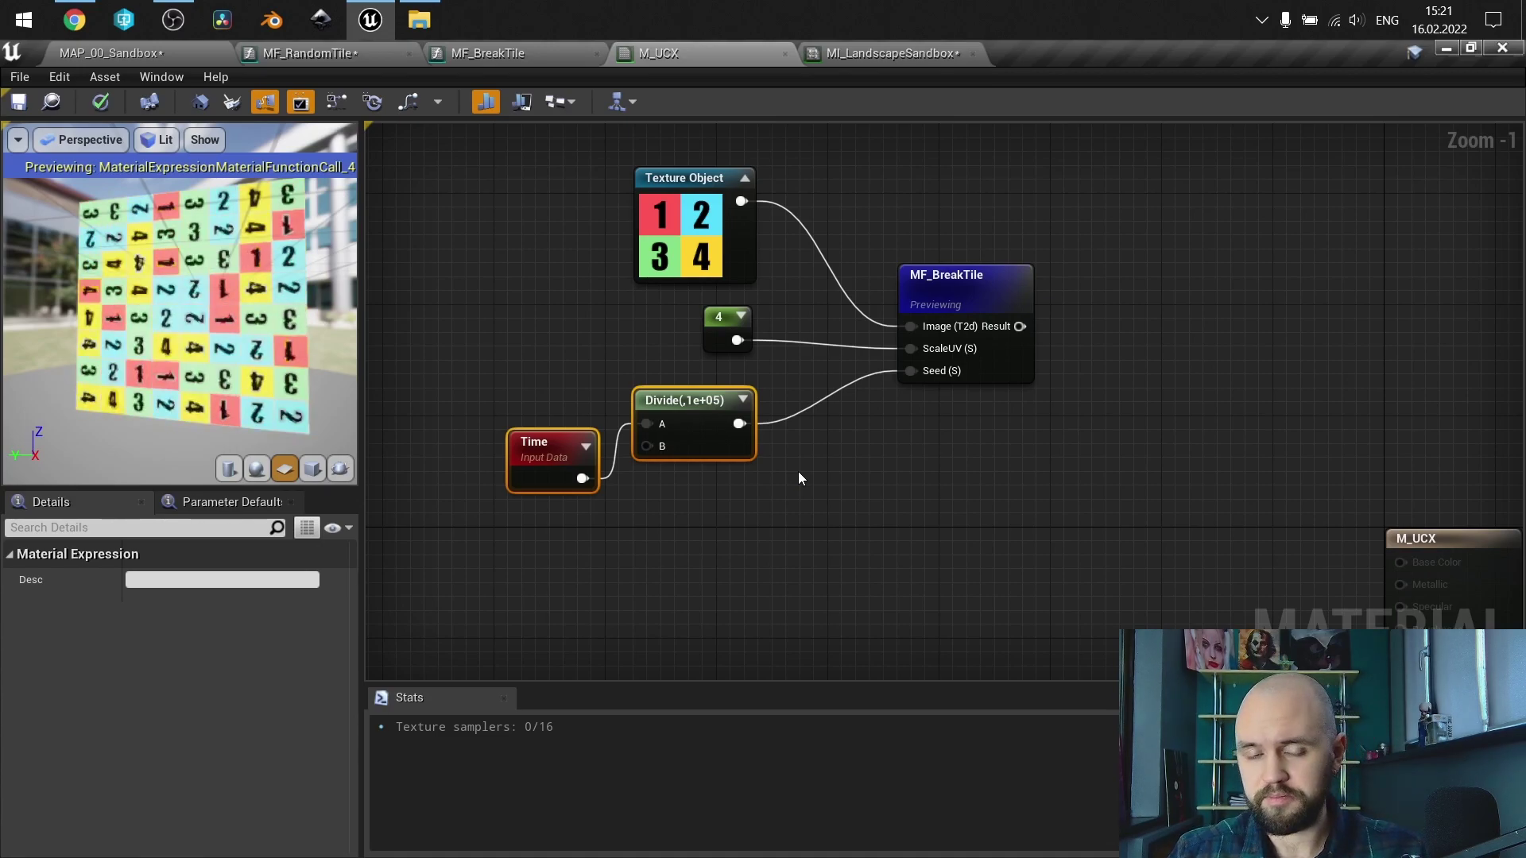
click(151, 55)
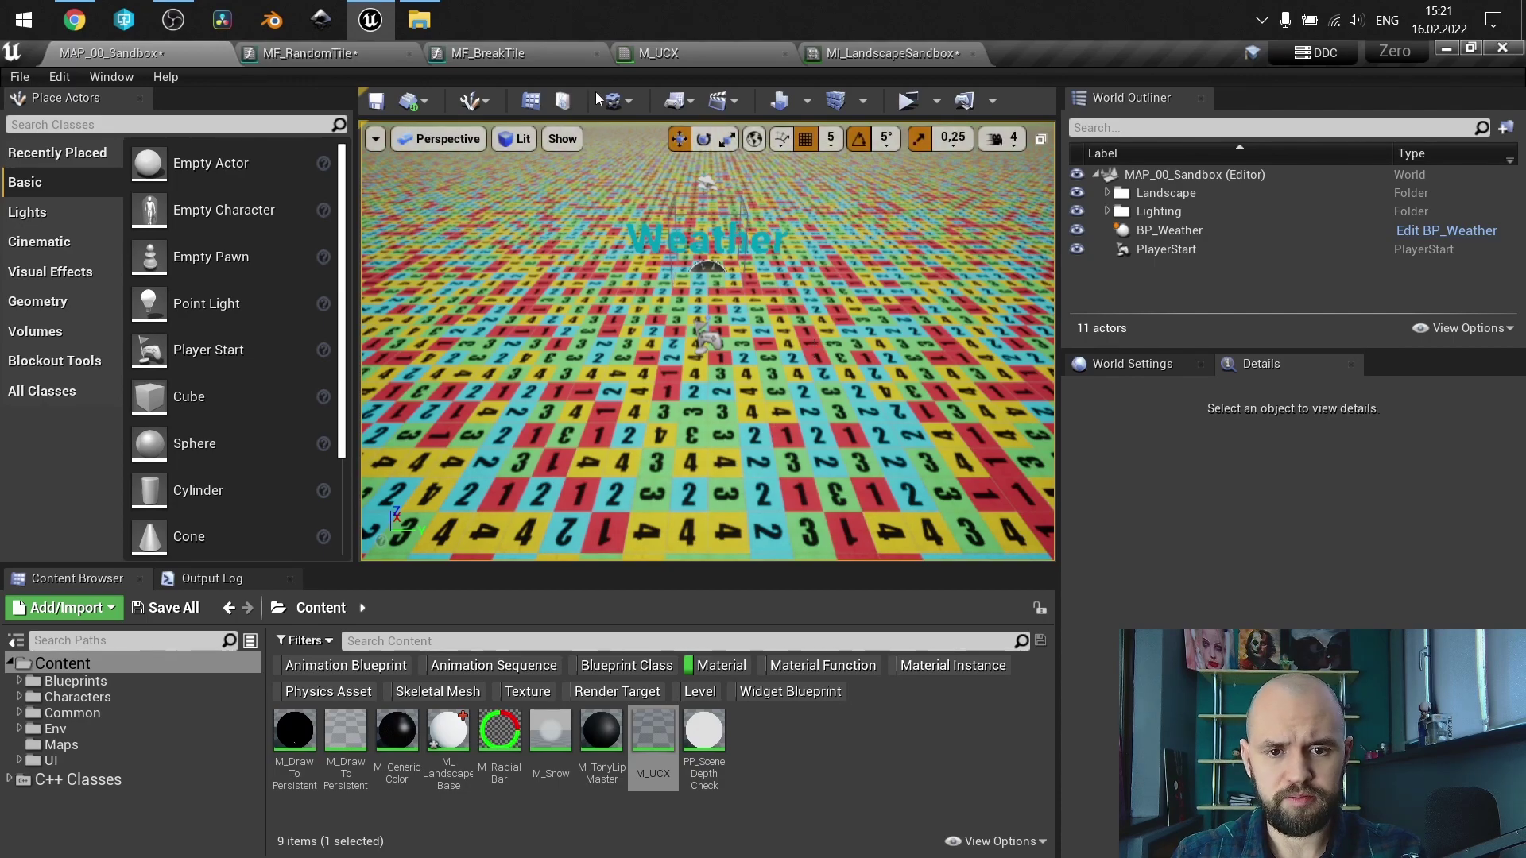
- Set G.Seed to 0 in MI_LandscapeSandbox and view the number-grid pattern on the MAP_00_Sandbox landscape
click(843, 55)
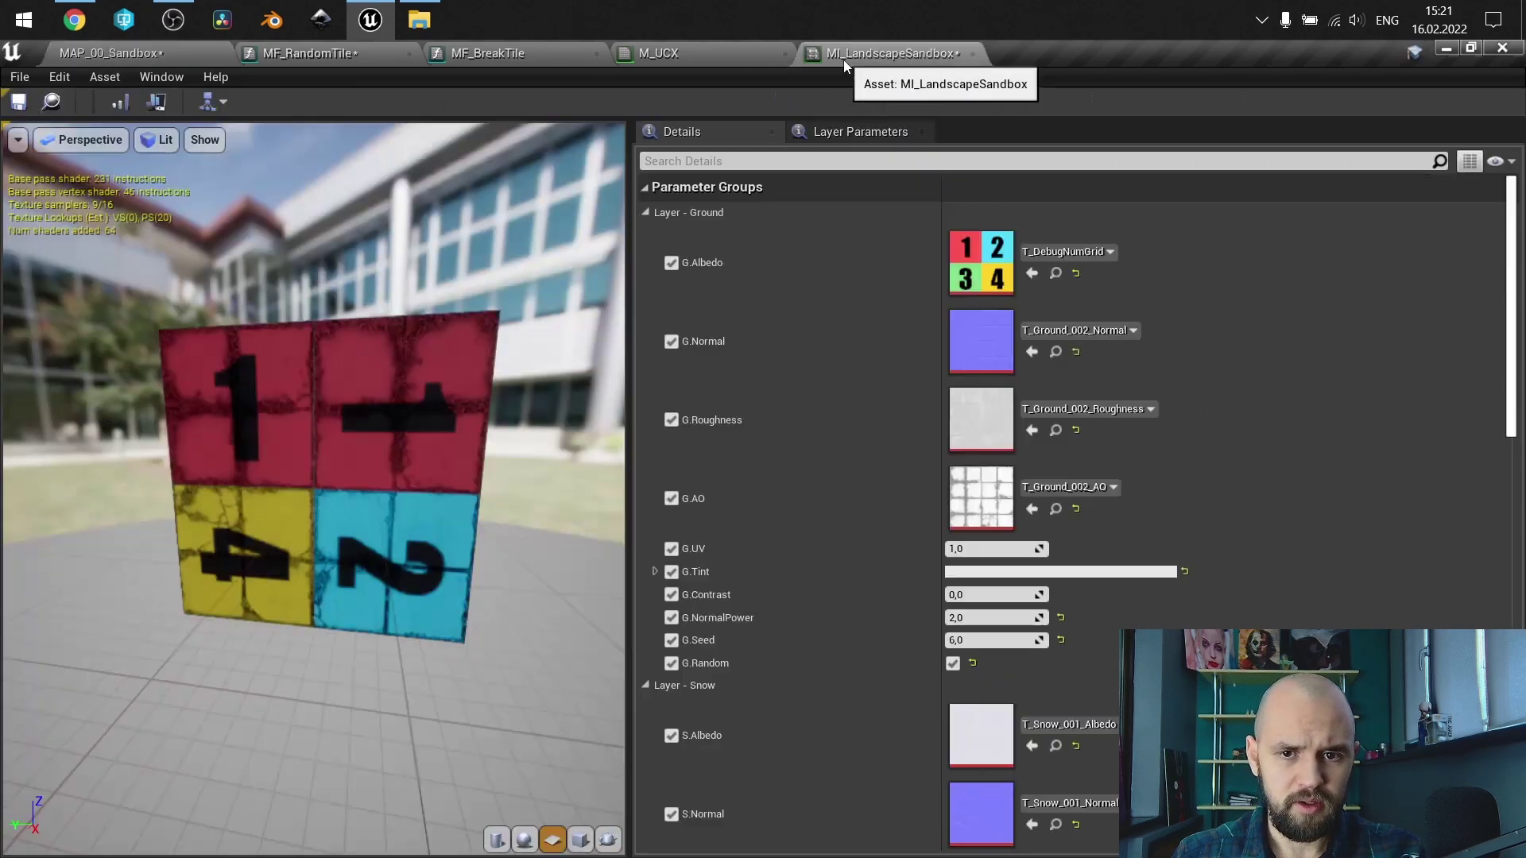
click(972, 640)
text(0)
key(Return)
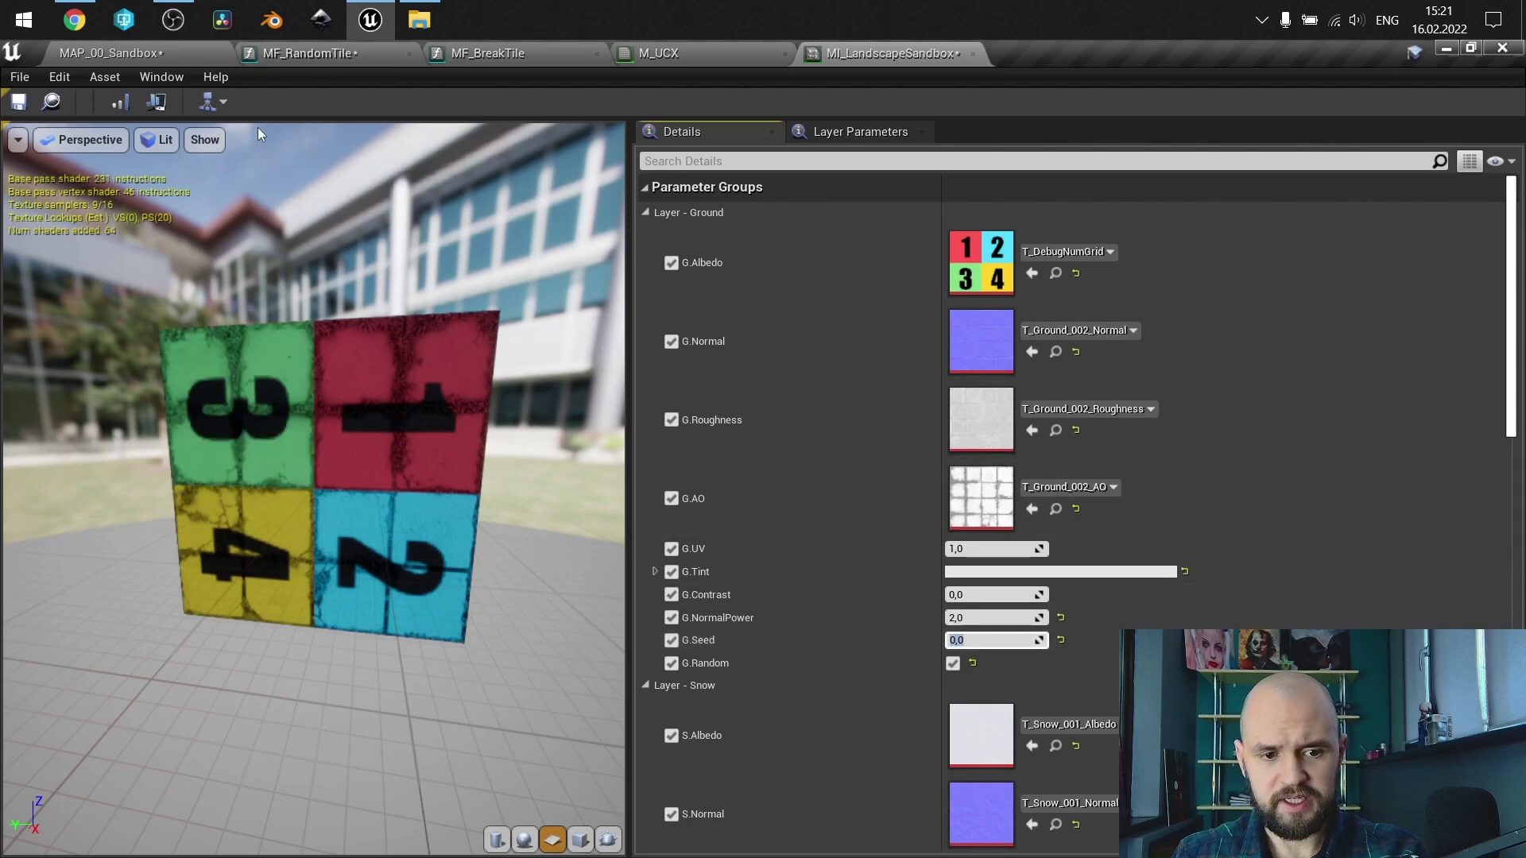
click(113, 53)
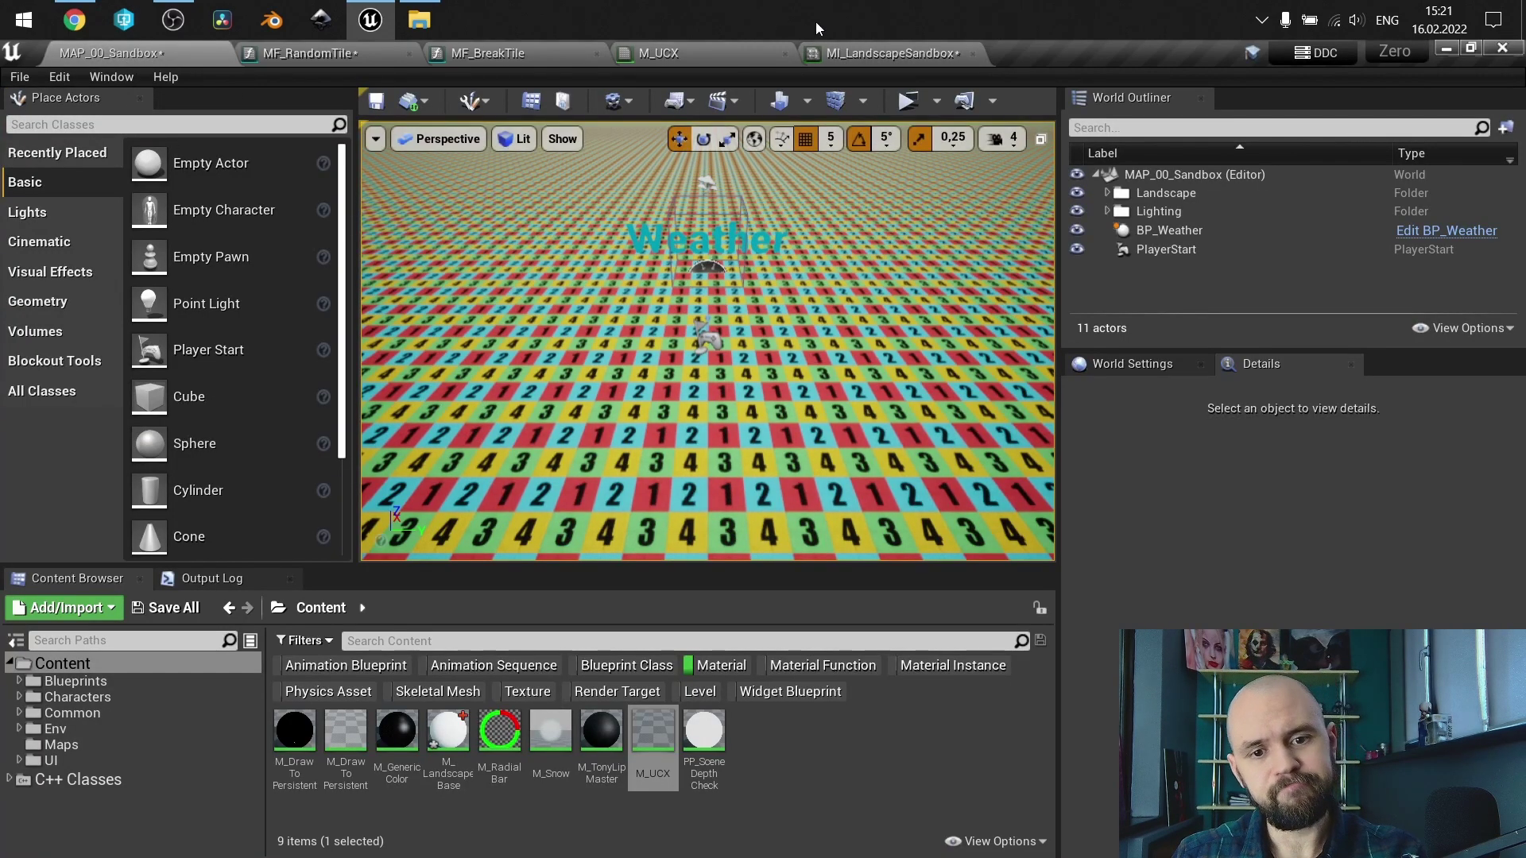
- Set the material instance's G.Seed to 1 and check the number-grid pattern on the landscape
click(879, 56)
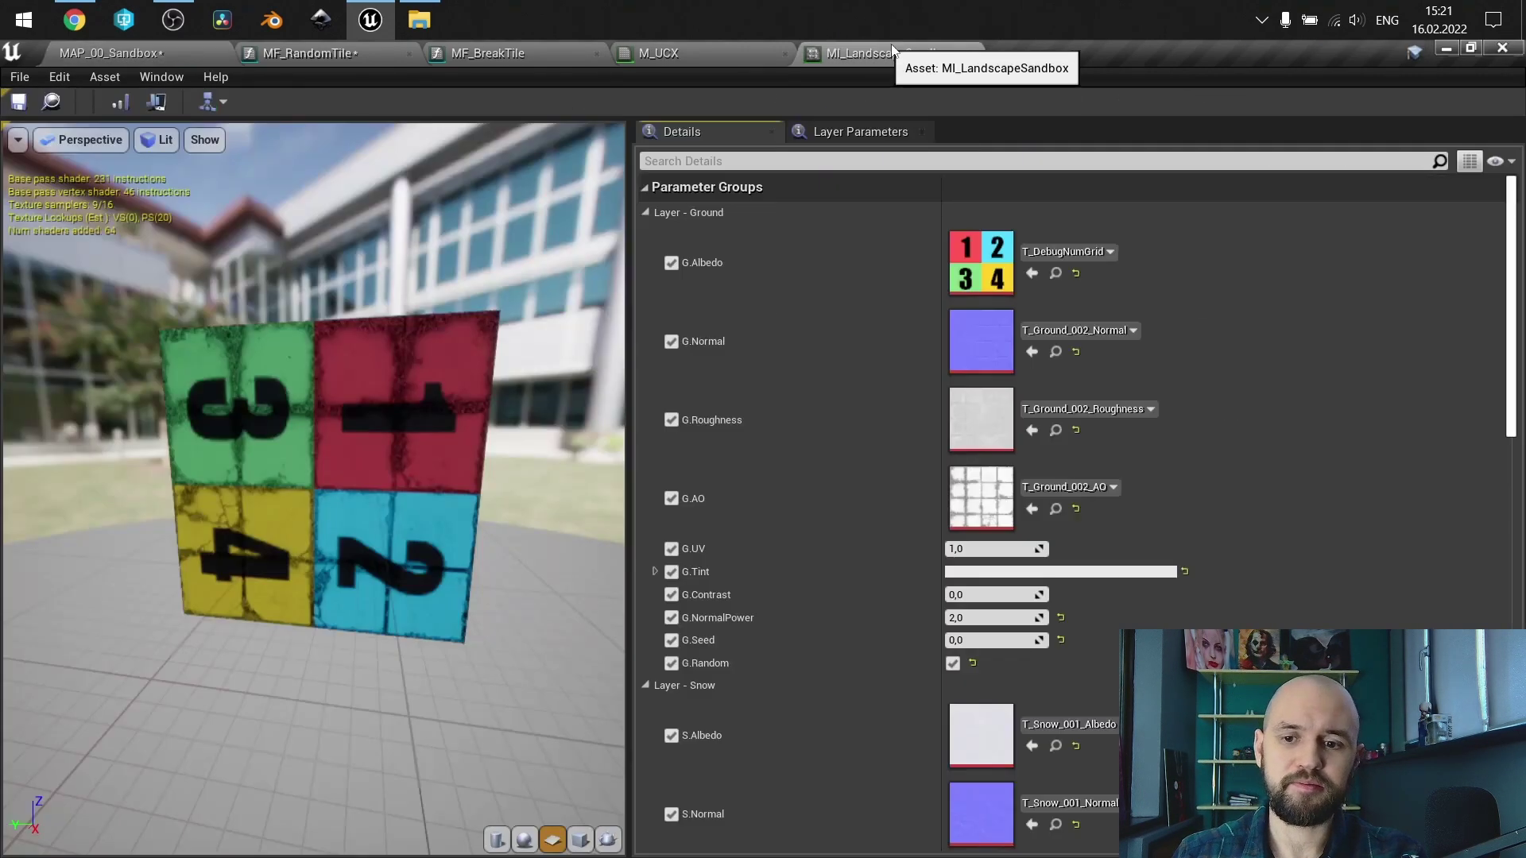
click(980, 641)
text(1)
key(Return)
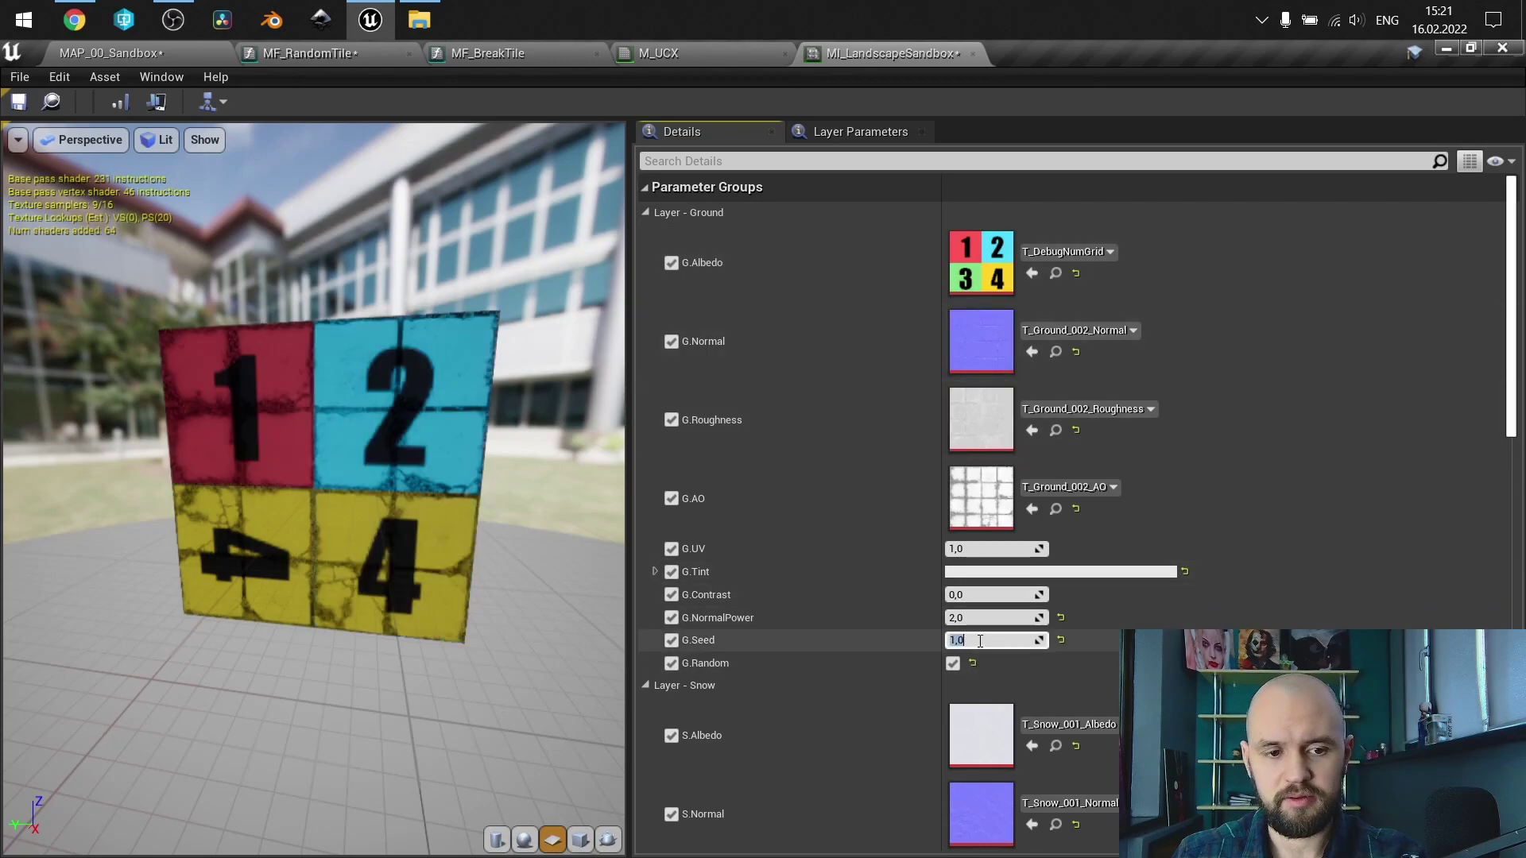
click(155, 57)
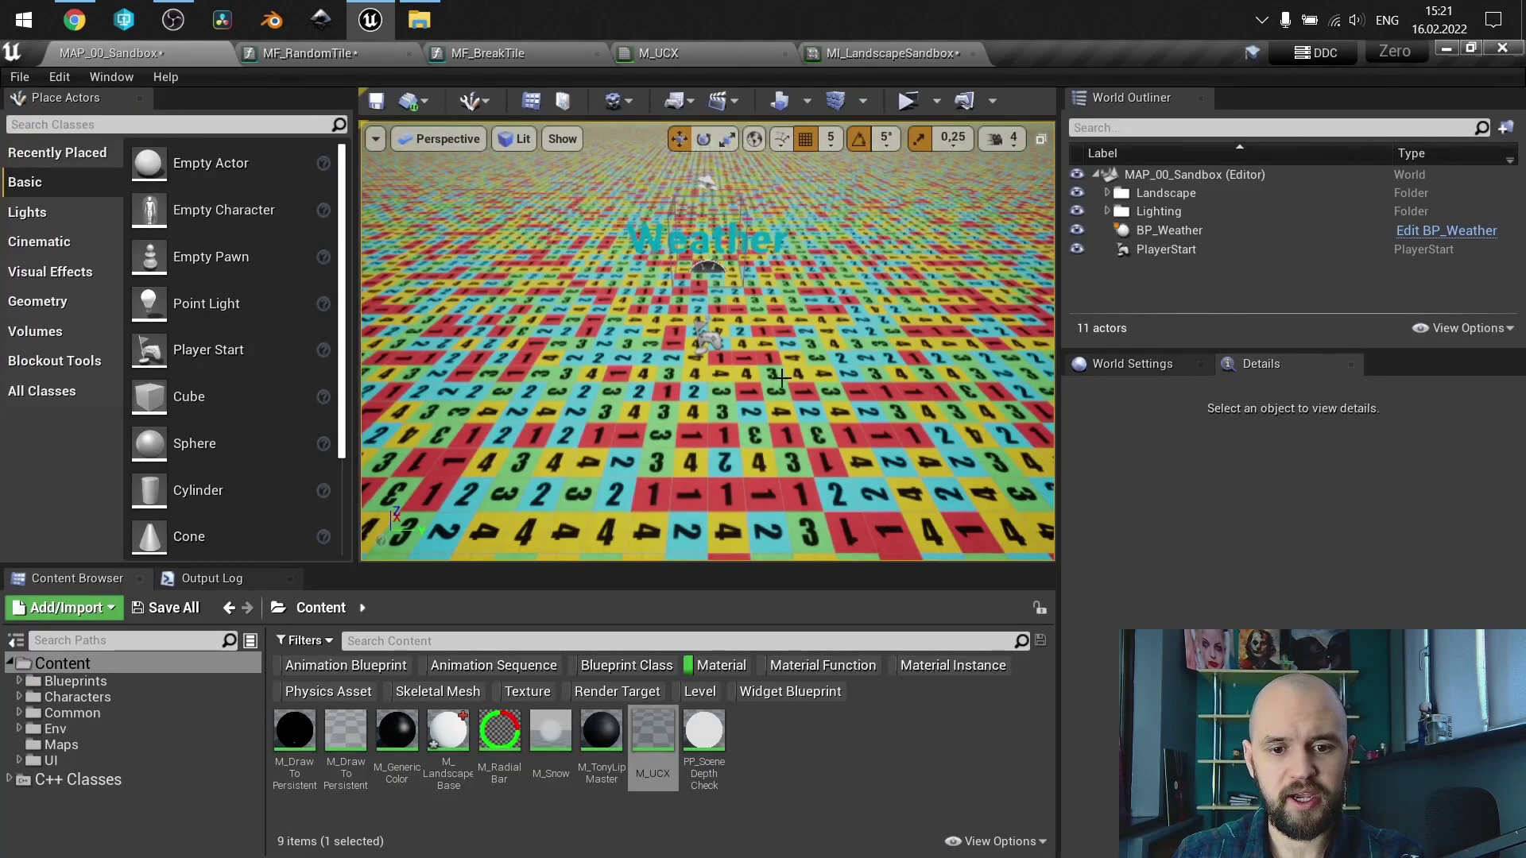
- Set G.Seed in the ground layer of MI_LandscapeSandbox back to 0
click(914, 51)
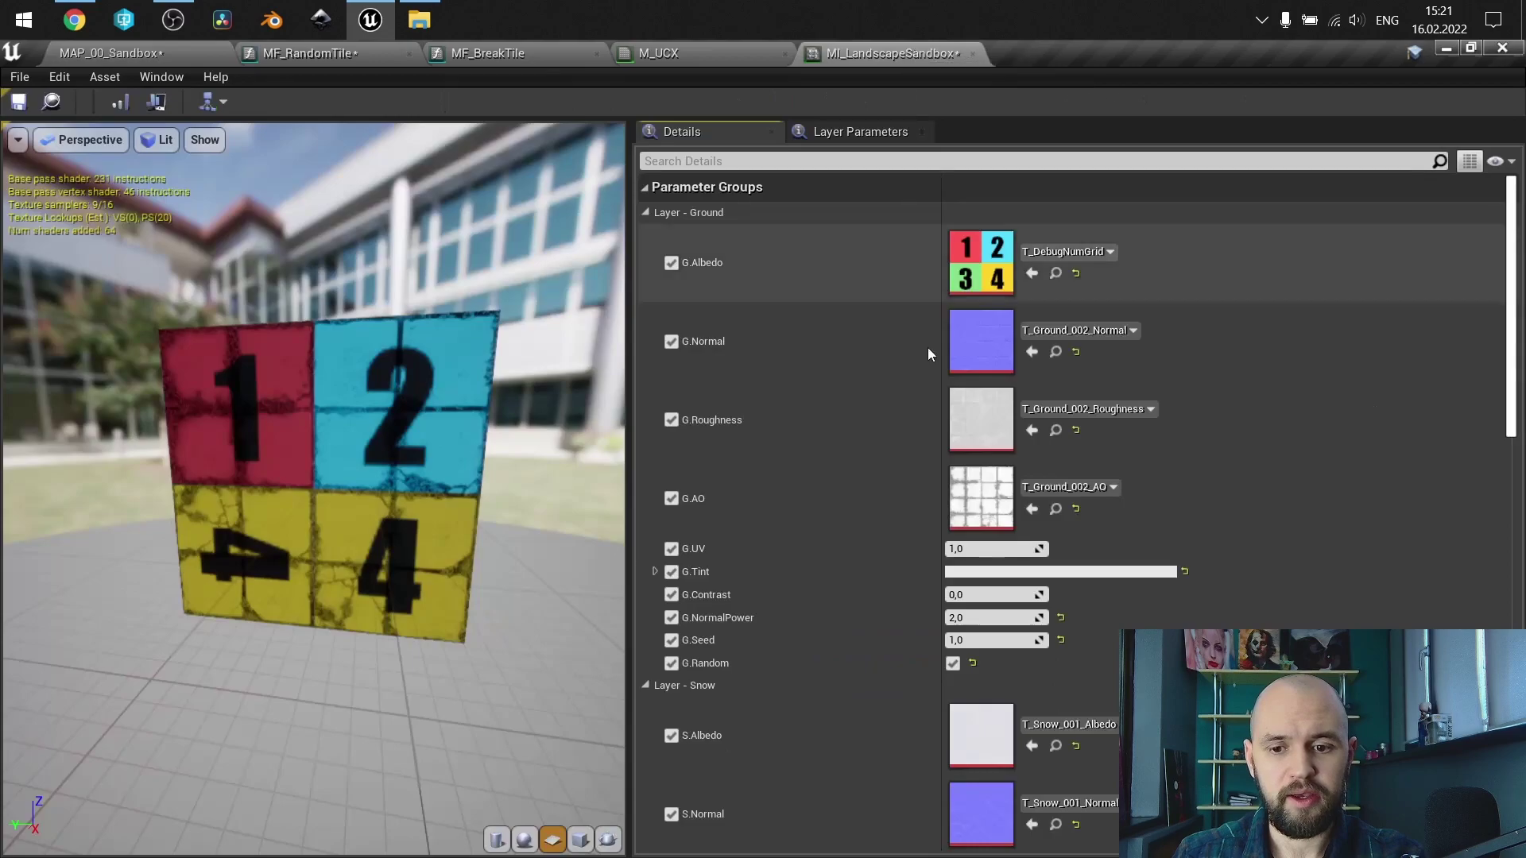
click(992, 643)
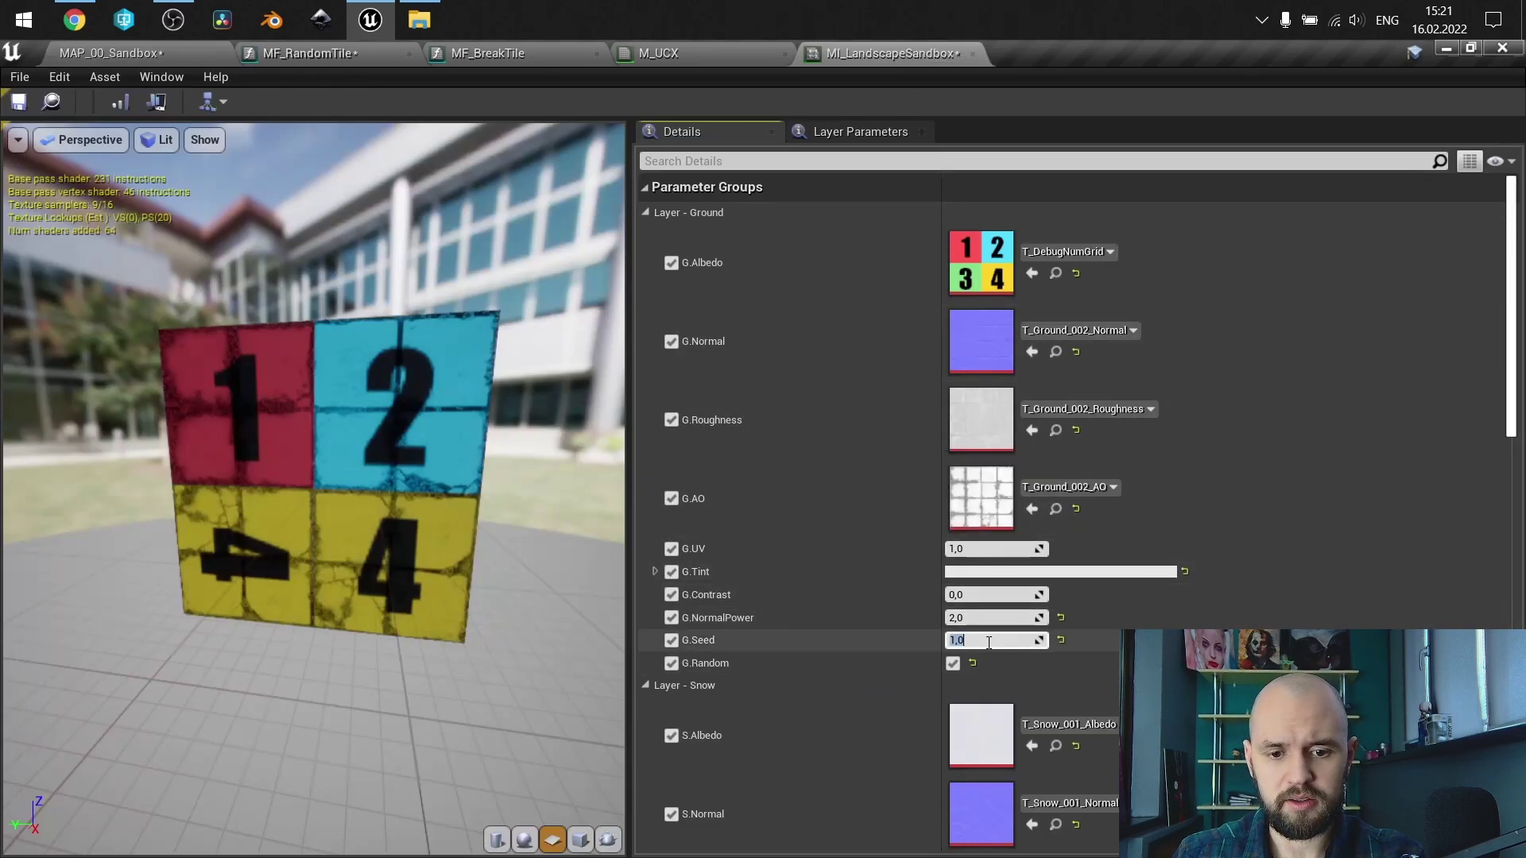
text(0)
key(Return)
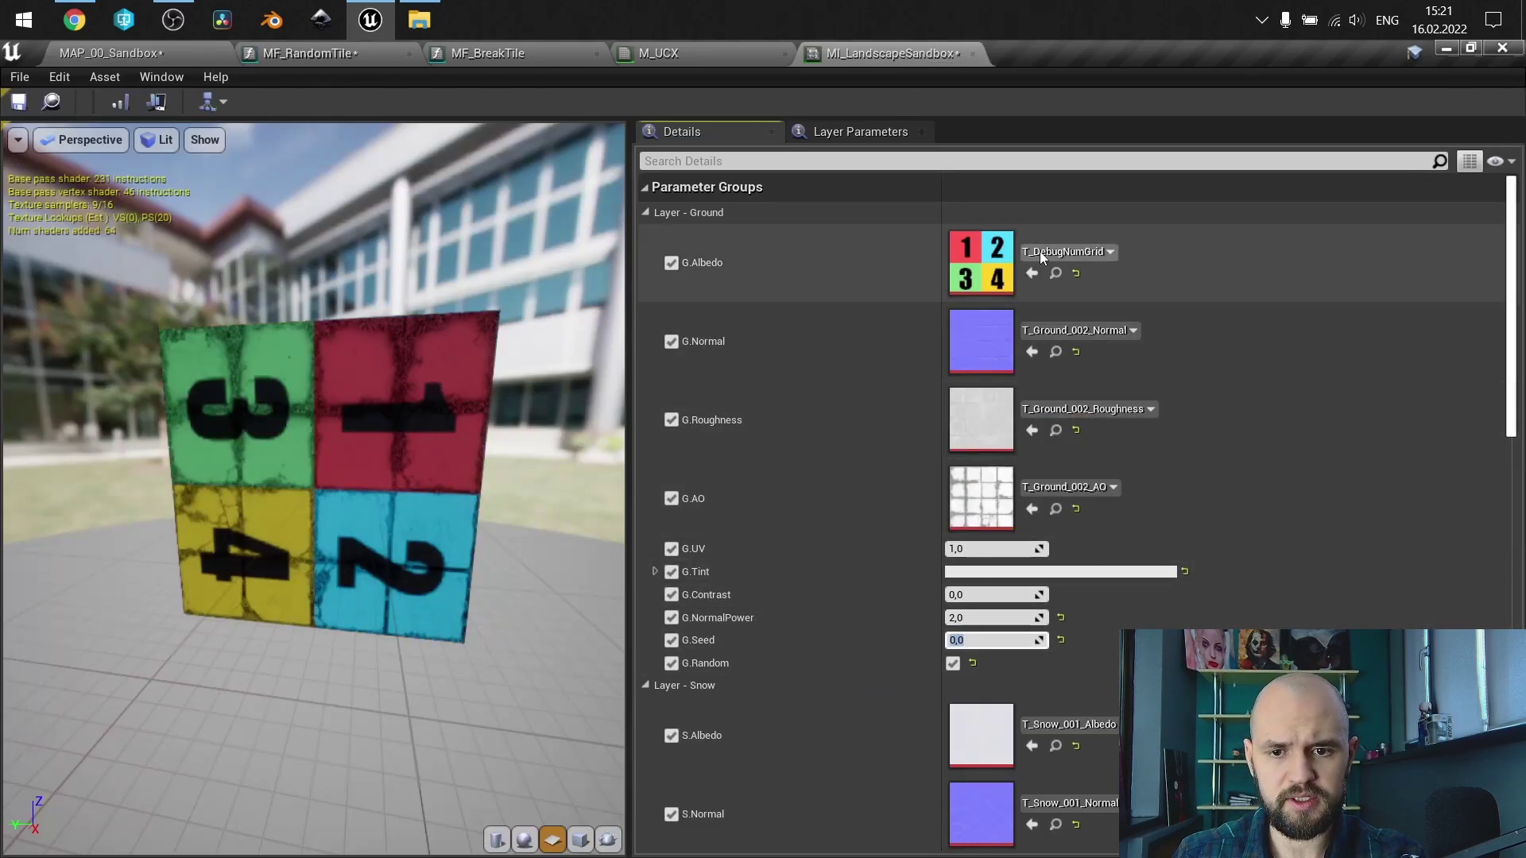
- Search the textures for 002 and assign T_Ground_002_Albedo as the ground layer's G.Albedo
click(1040, 251)
scroll(1264, 602, up, 5)
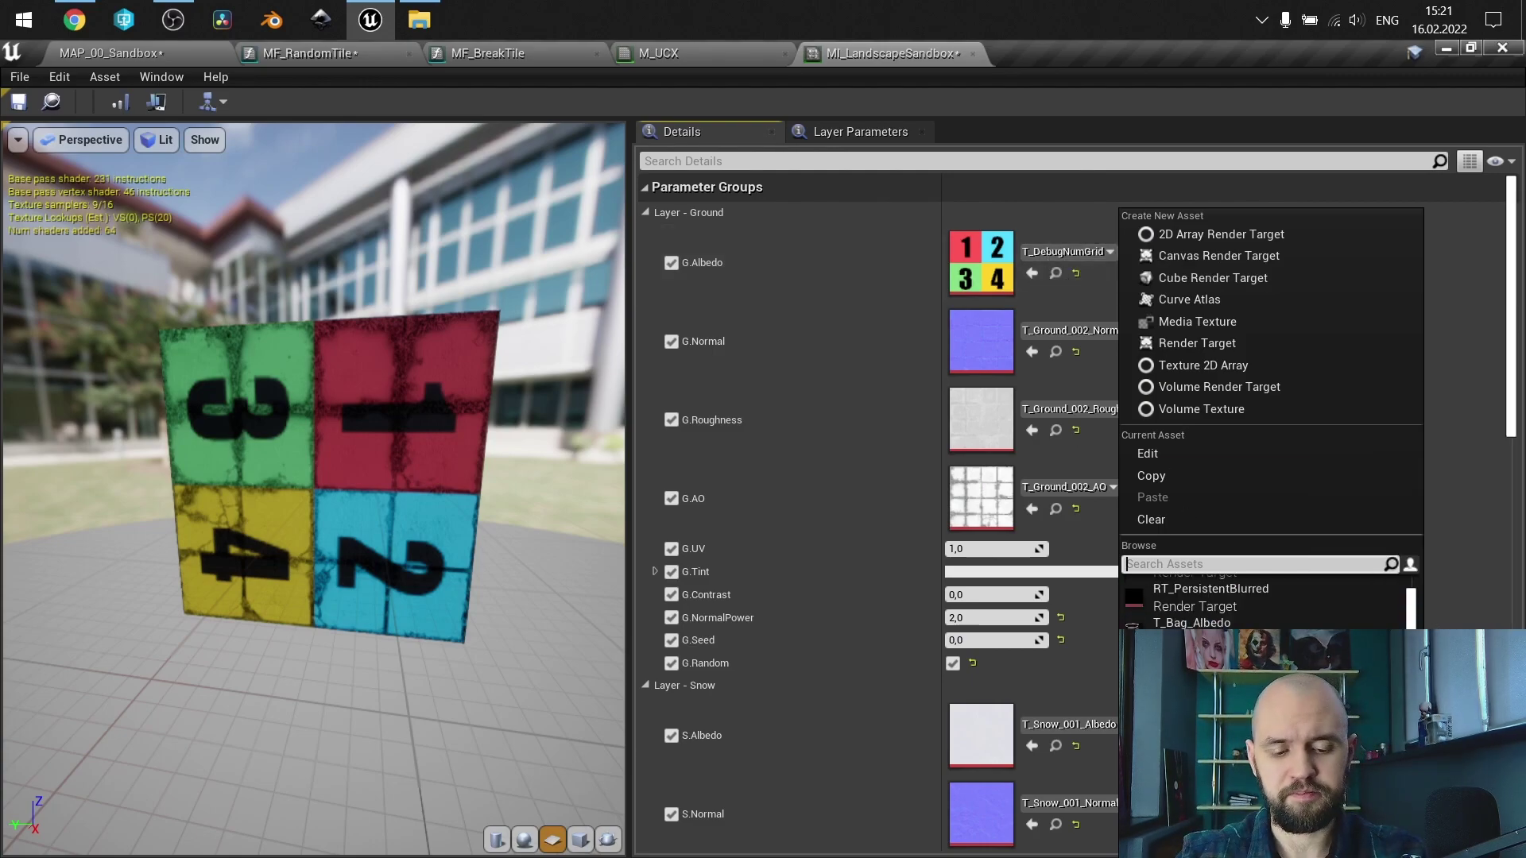
text(002)
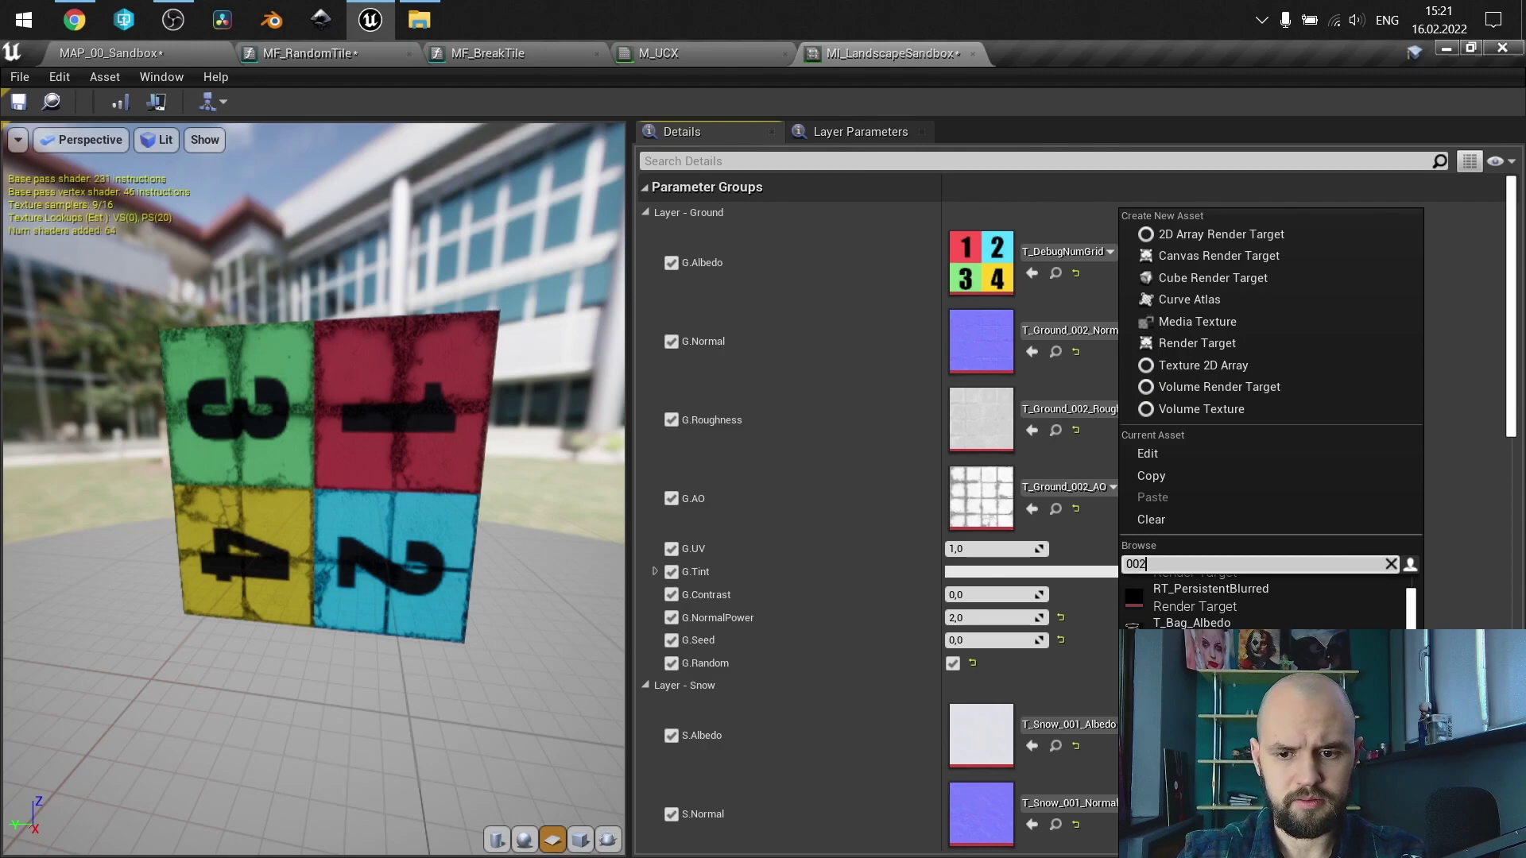
click(1214, 580)
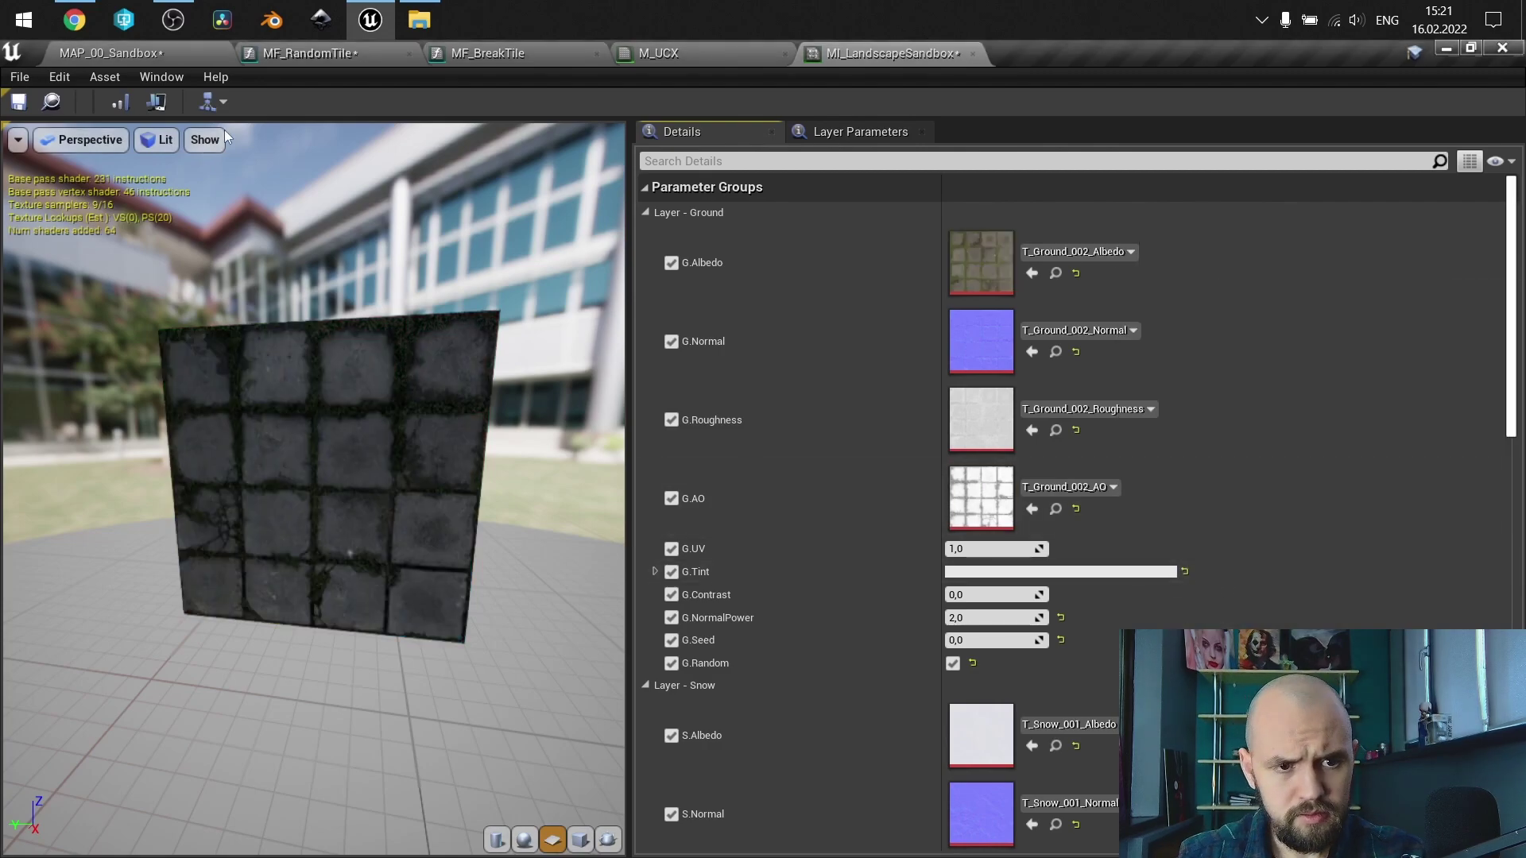
- Inspect the stone ground's tiling on the MAP_00_Sandbox landscape from several distances
click(112, 52)
key(w)
key(w)
right_drag(706, 436, 706, 436)
scroll(685, 468, down, 5)
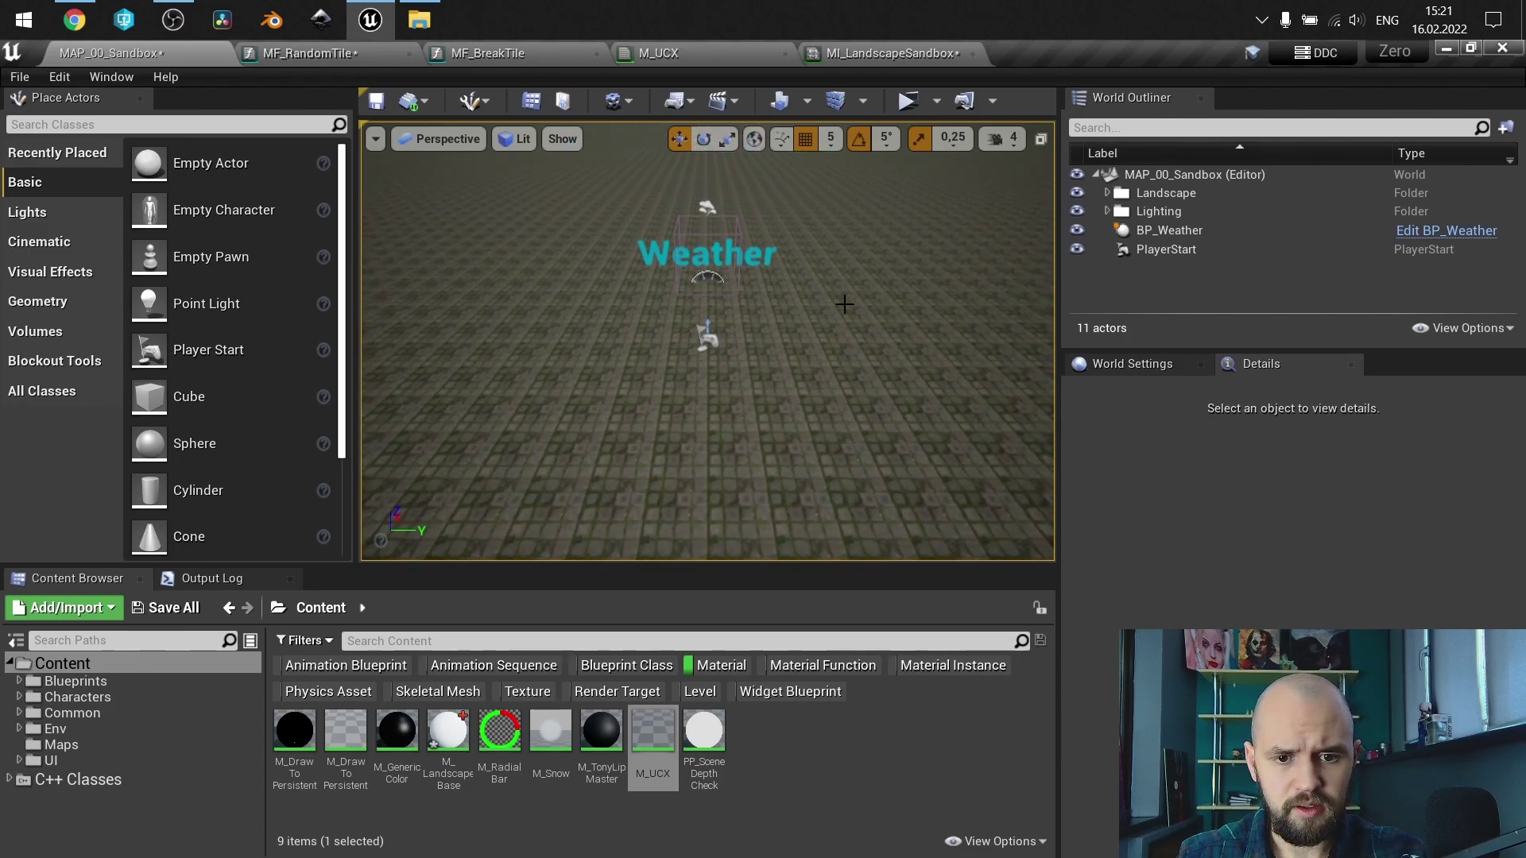
- Set G.Seed to 6 in the ground layer of MI_LandscapeSandbox
click(890, 53)
click(974, 639)
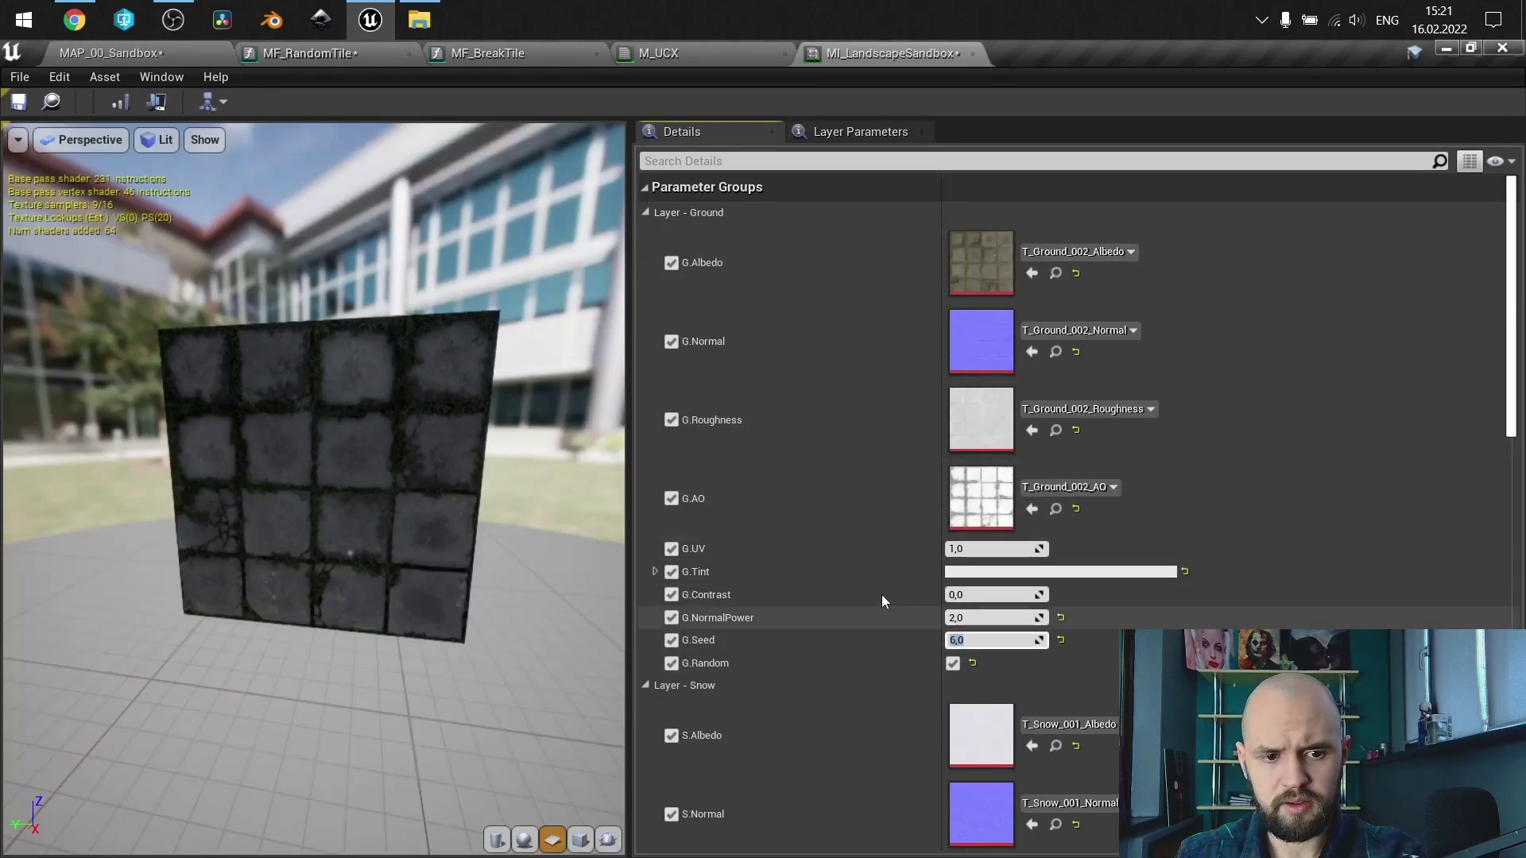
click(203, 73)
- Inspect the randomized stone tiles on the MAP_00_Sandbox landscape from near and far
click(156, 58)
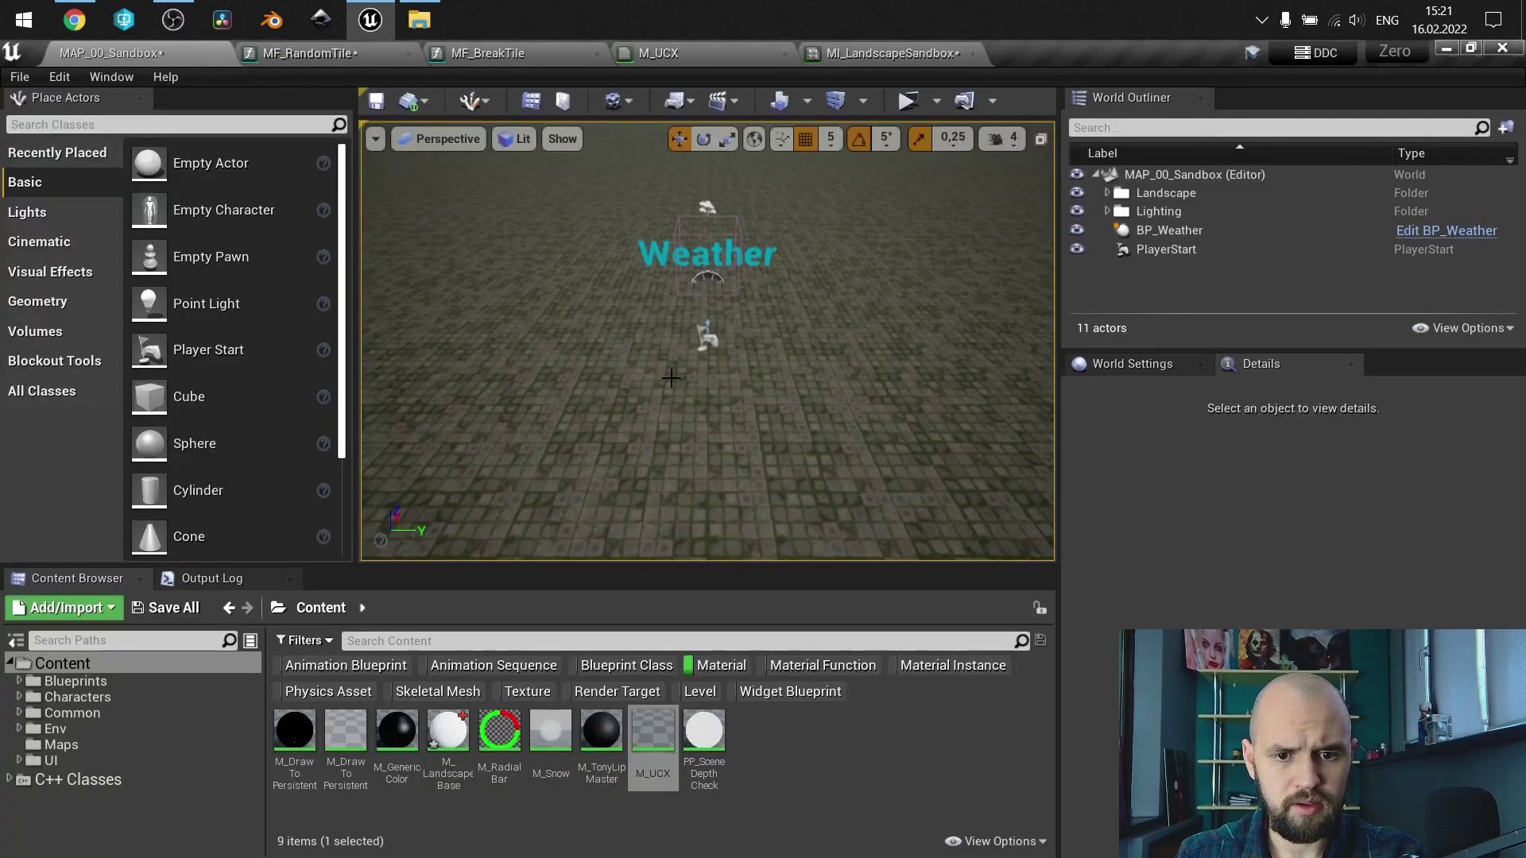
key(w)
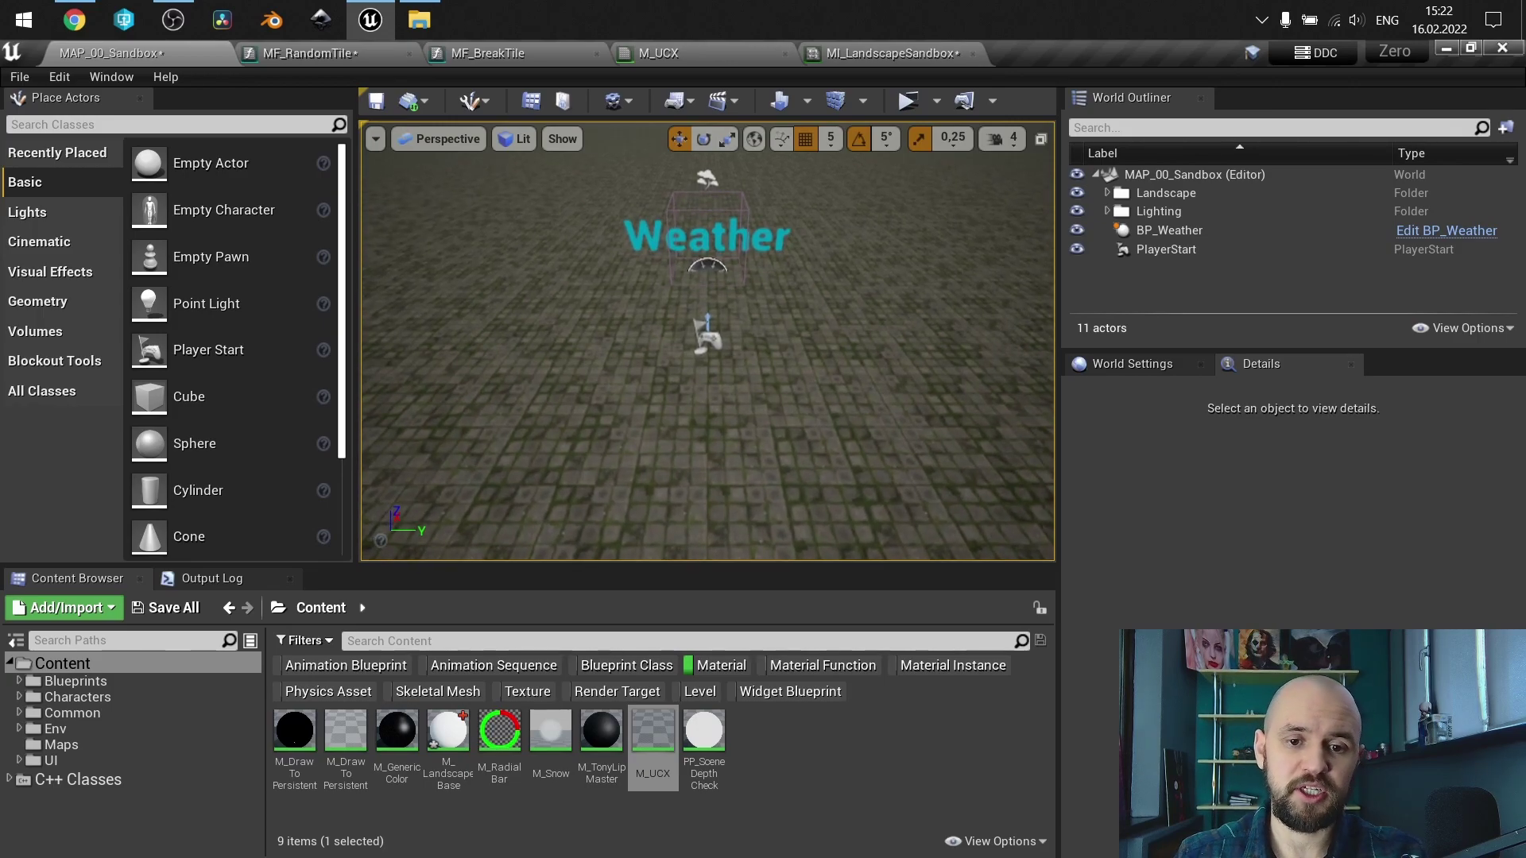
key(w)
key(s)
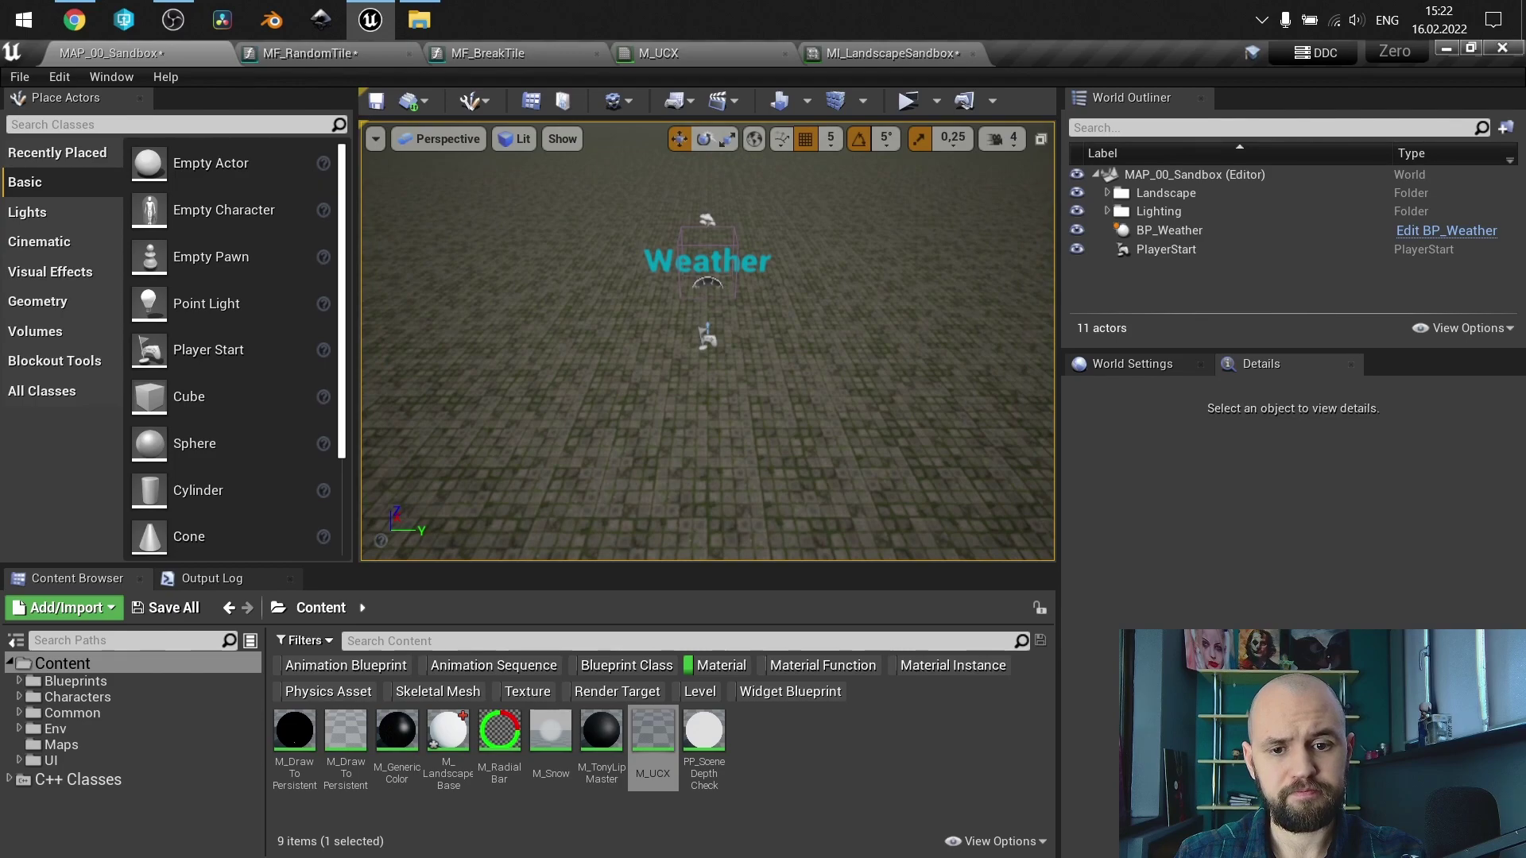
key(w)
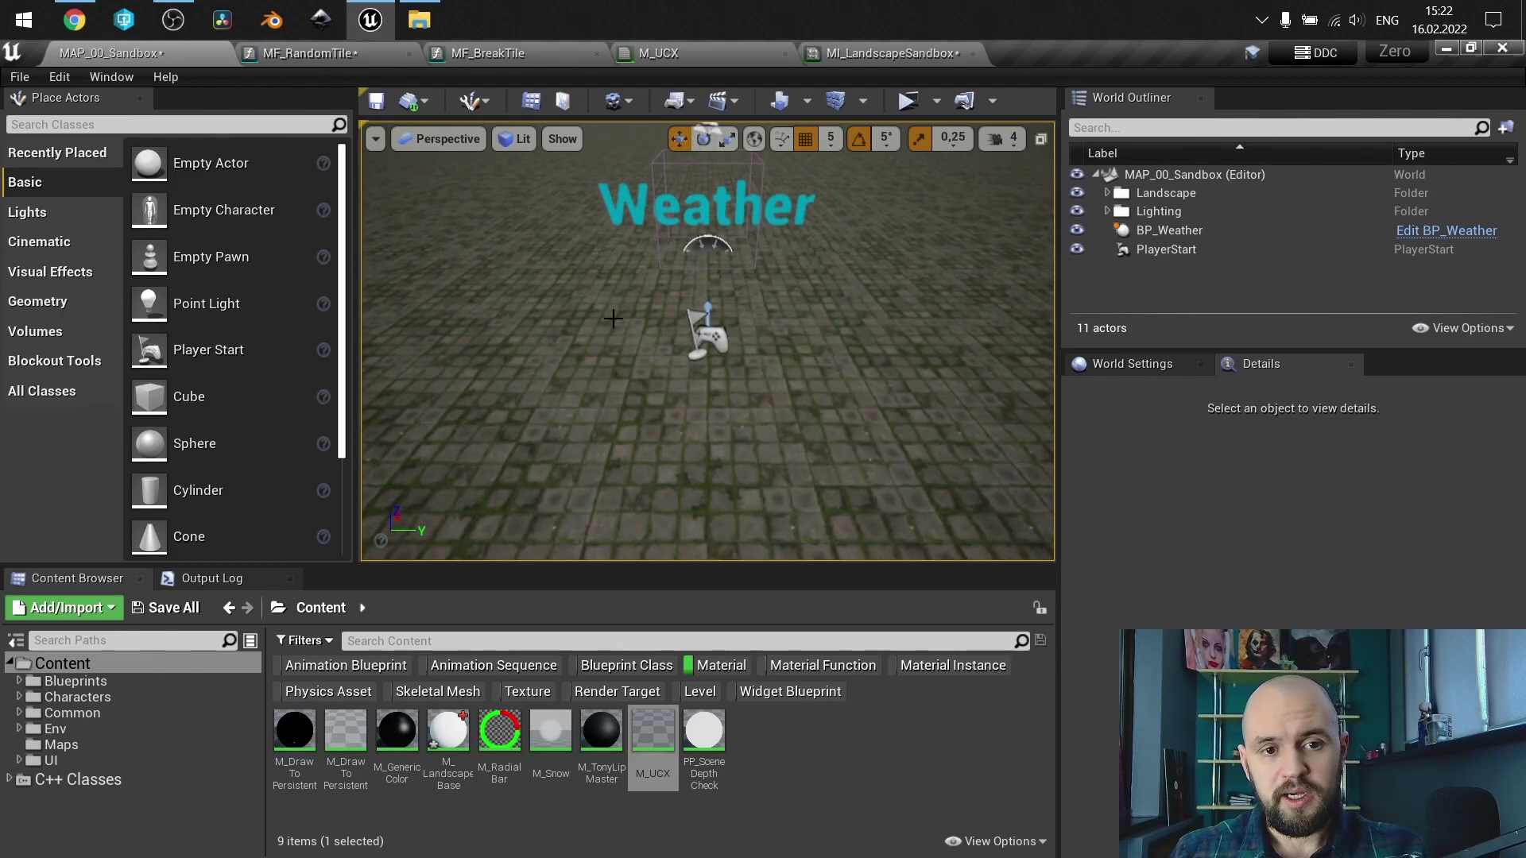